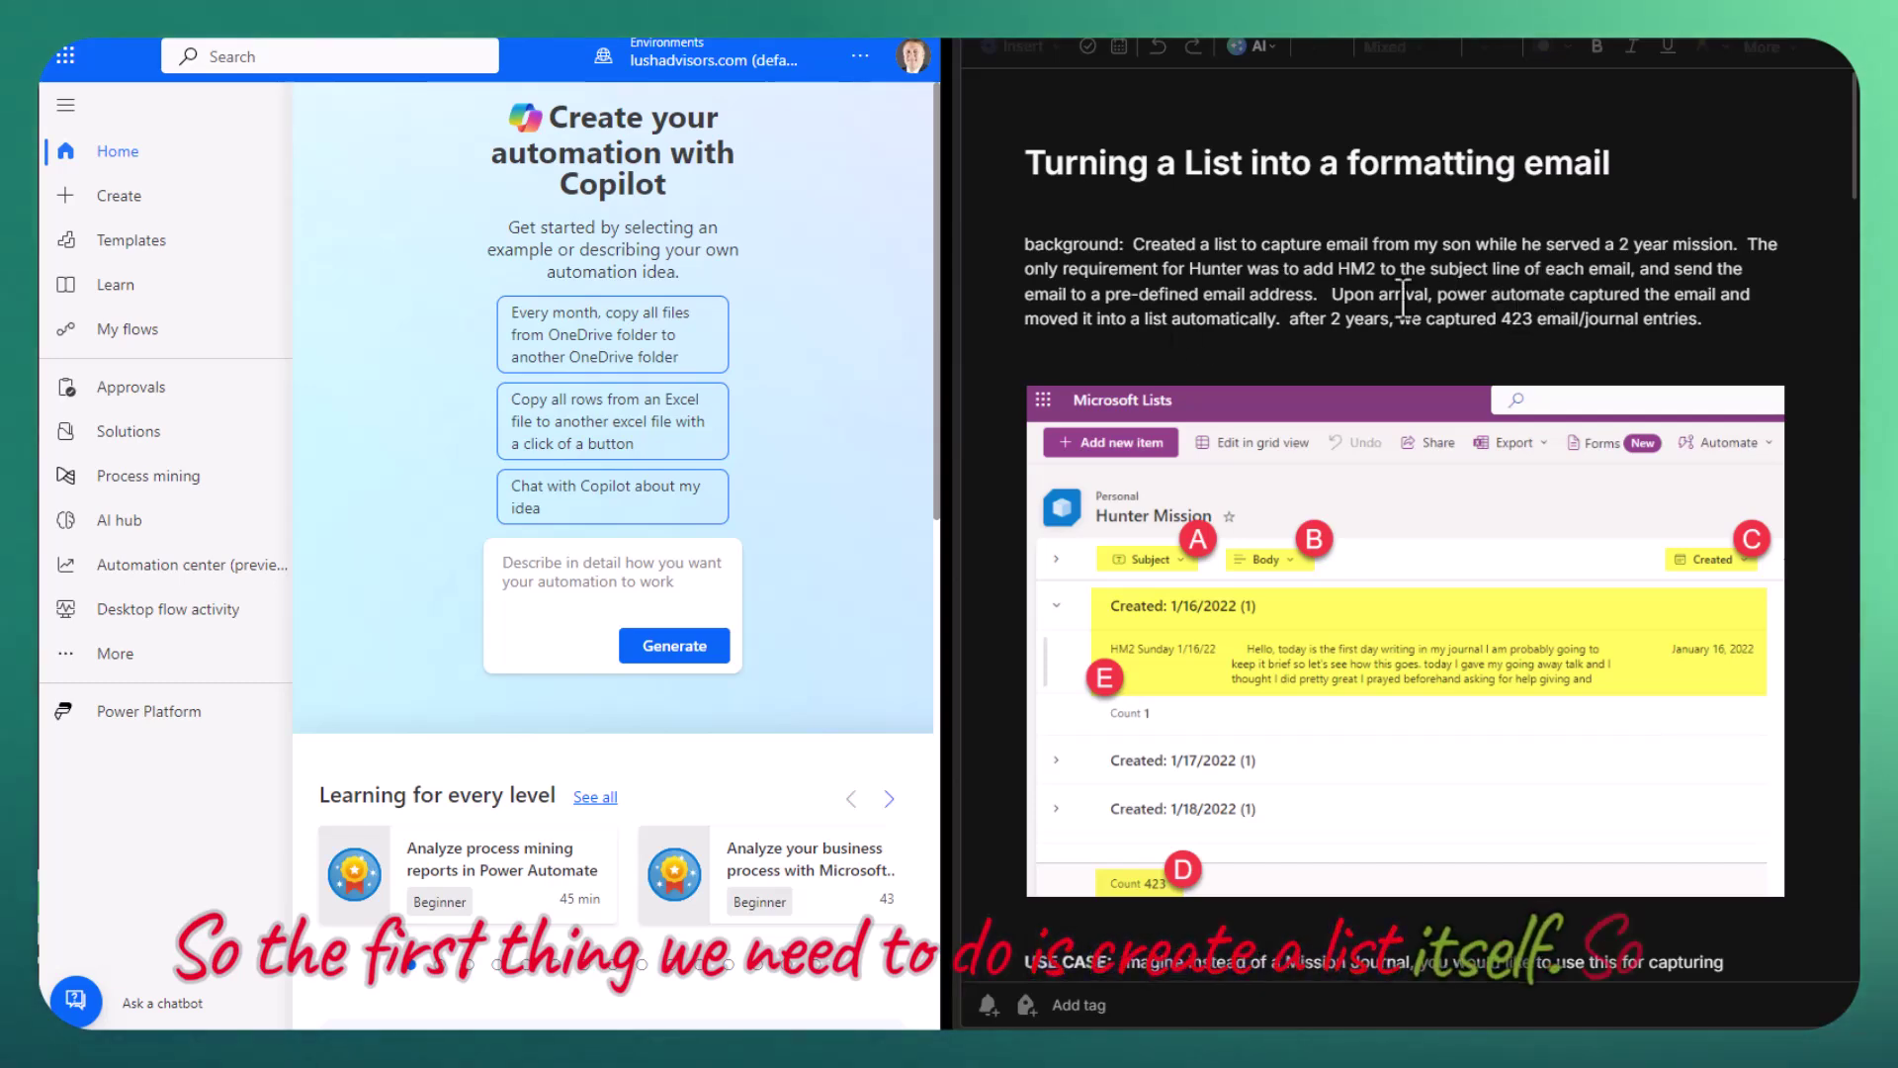
Scroll through the notes to review the Microsoft Lists example with Subject, Body and Created columns.
{"action": "scroll", "coordinate": [1403, 294], "scroll_direction": "down", "scroll_amount": 3}
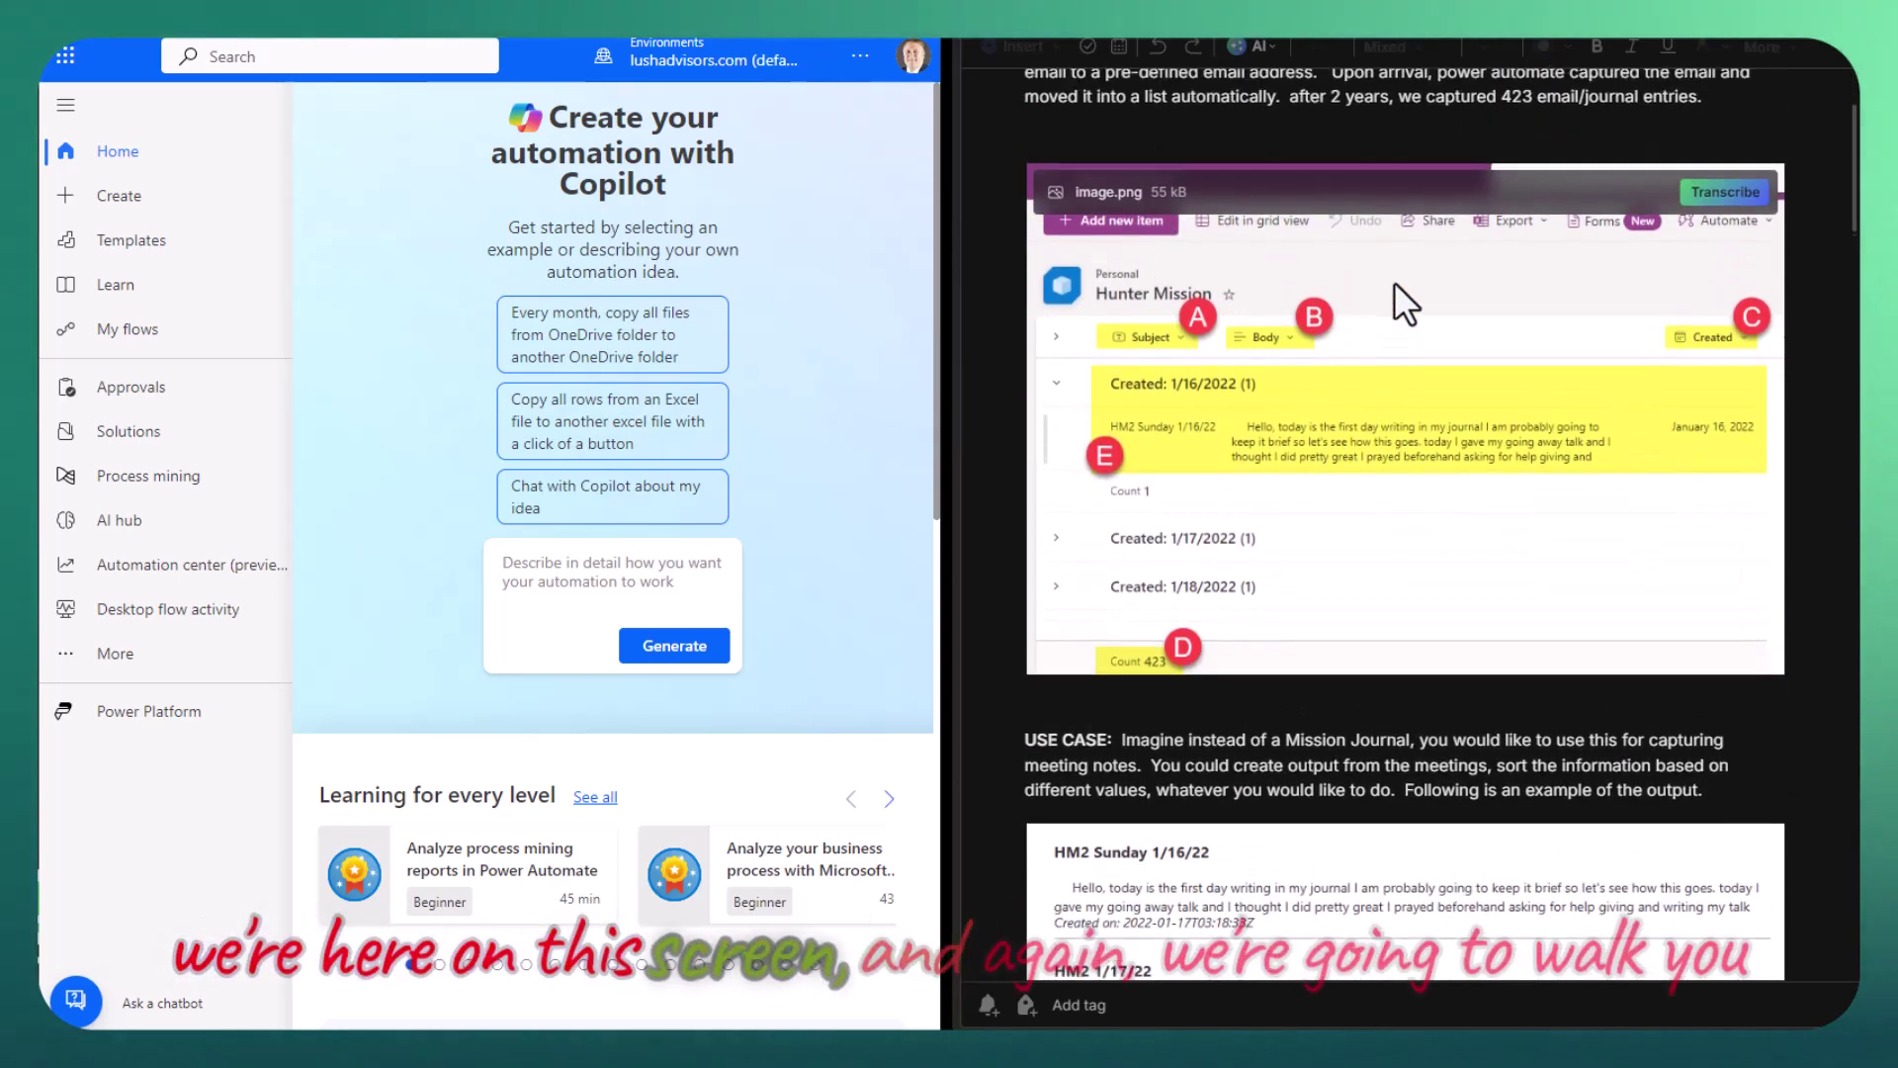
{"action": "scroll", "coordinate": [1394, 282], "scroll_direction": "up", "scroll_amount": 3}
{"action": "scroll", "coordinate": [1414, 287], "scroll_direction": "down", "scroll_amount": 3}
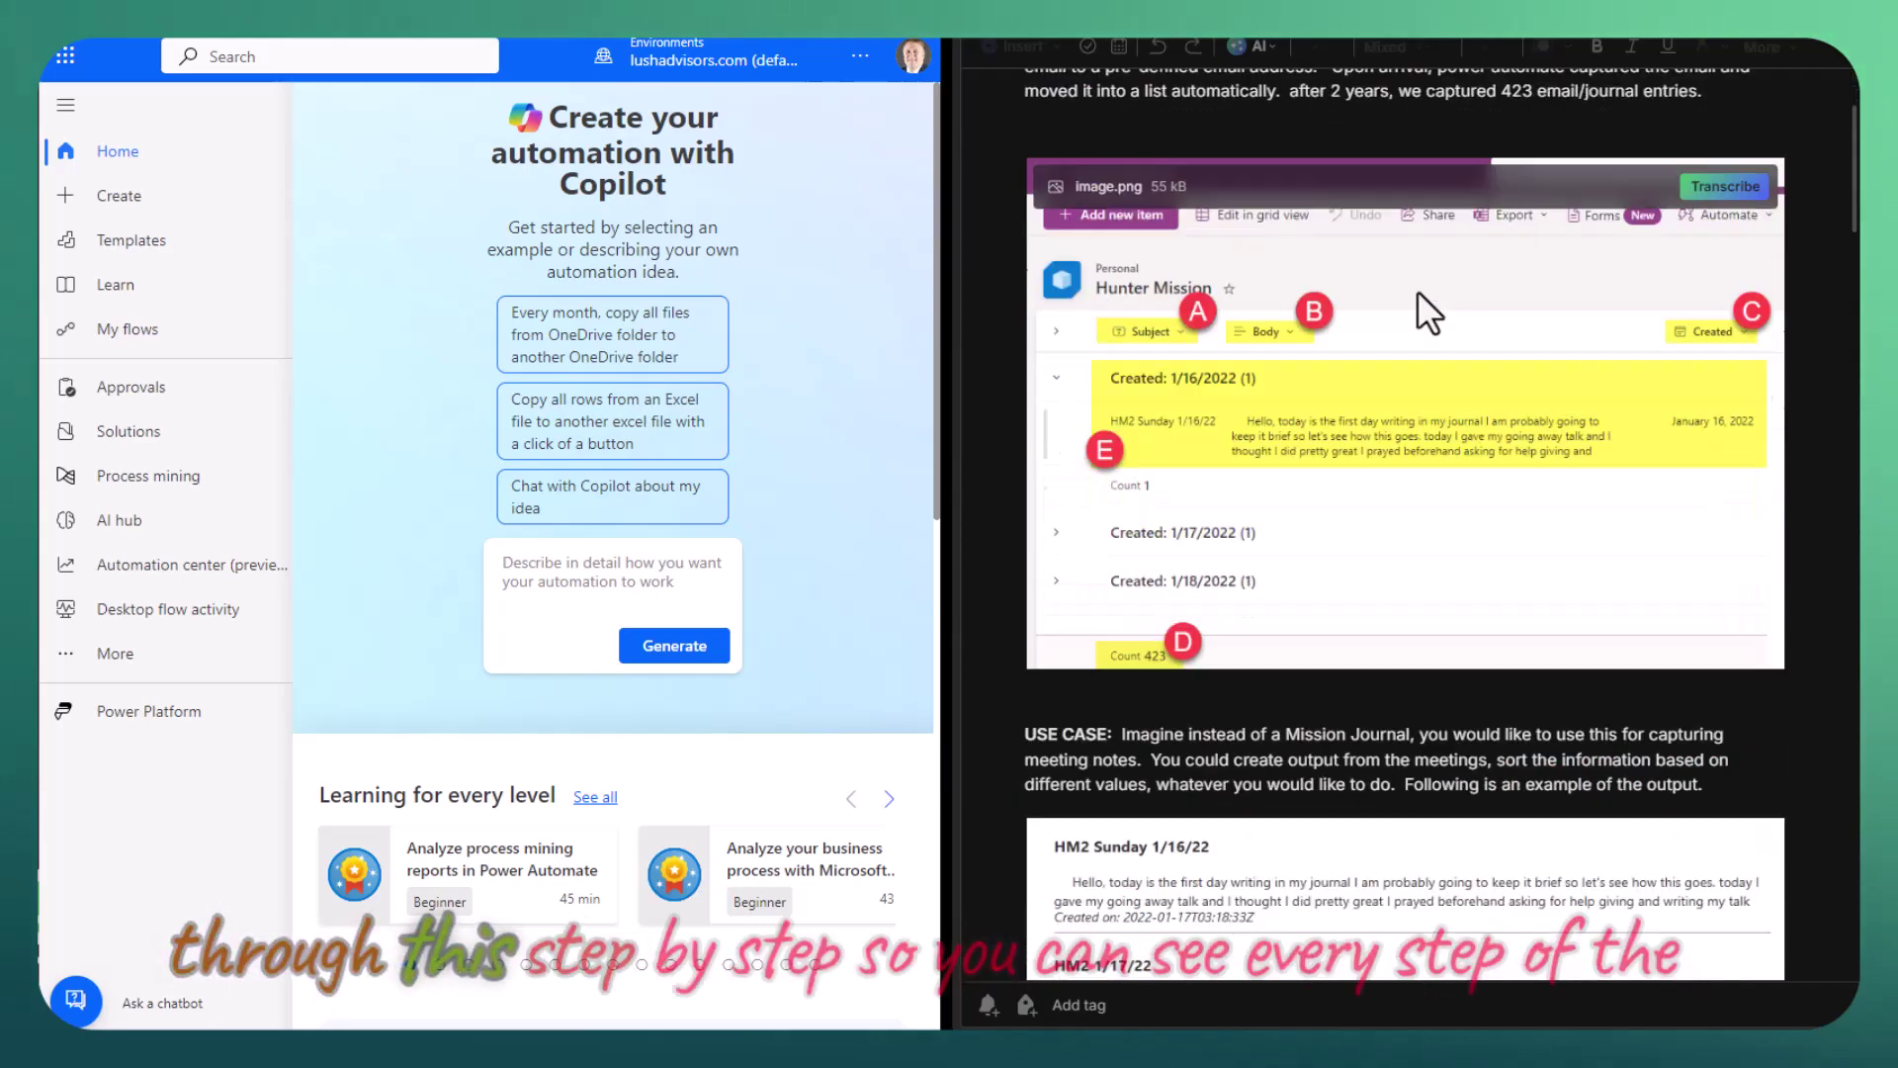
{"action": "scroll", "coordinate": [1416, 289], "scroll_direction": "down", "scroll_amount": 20}
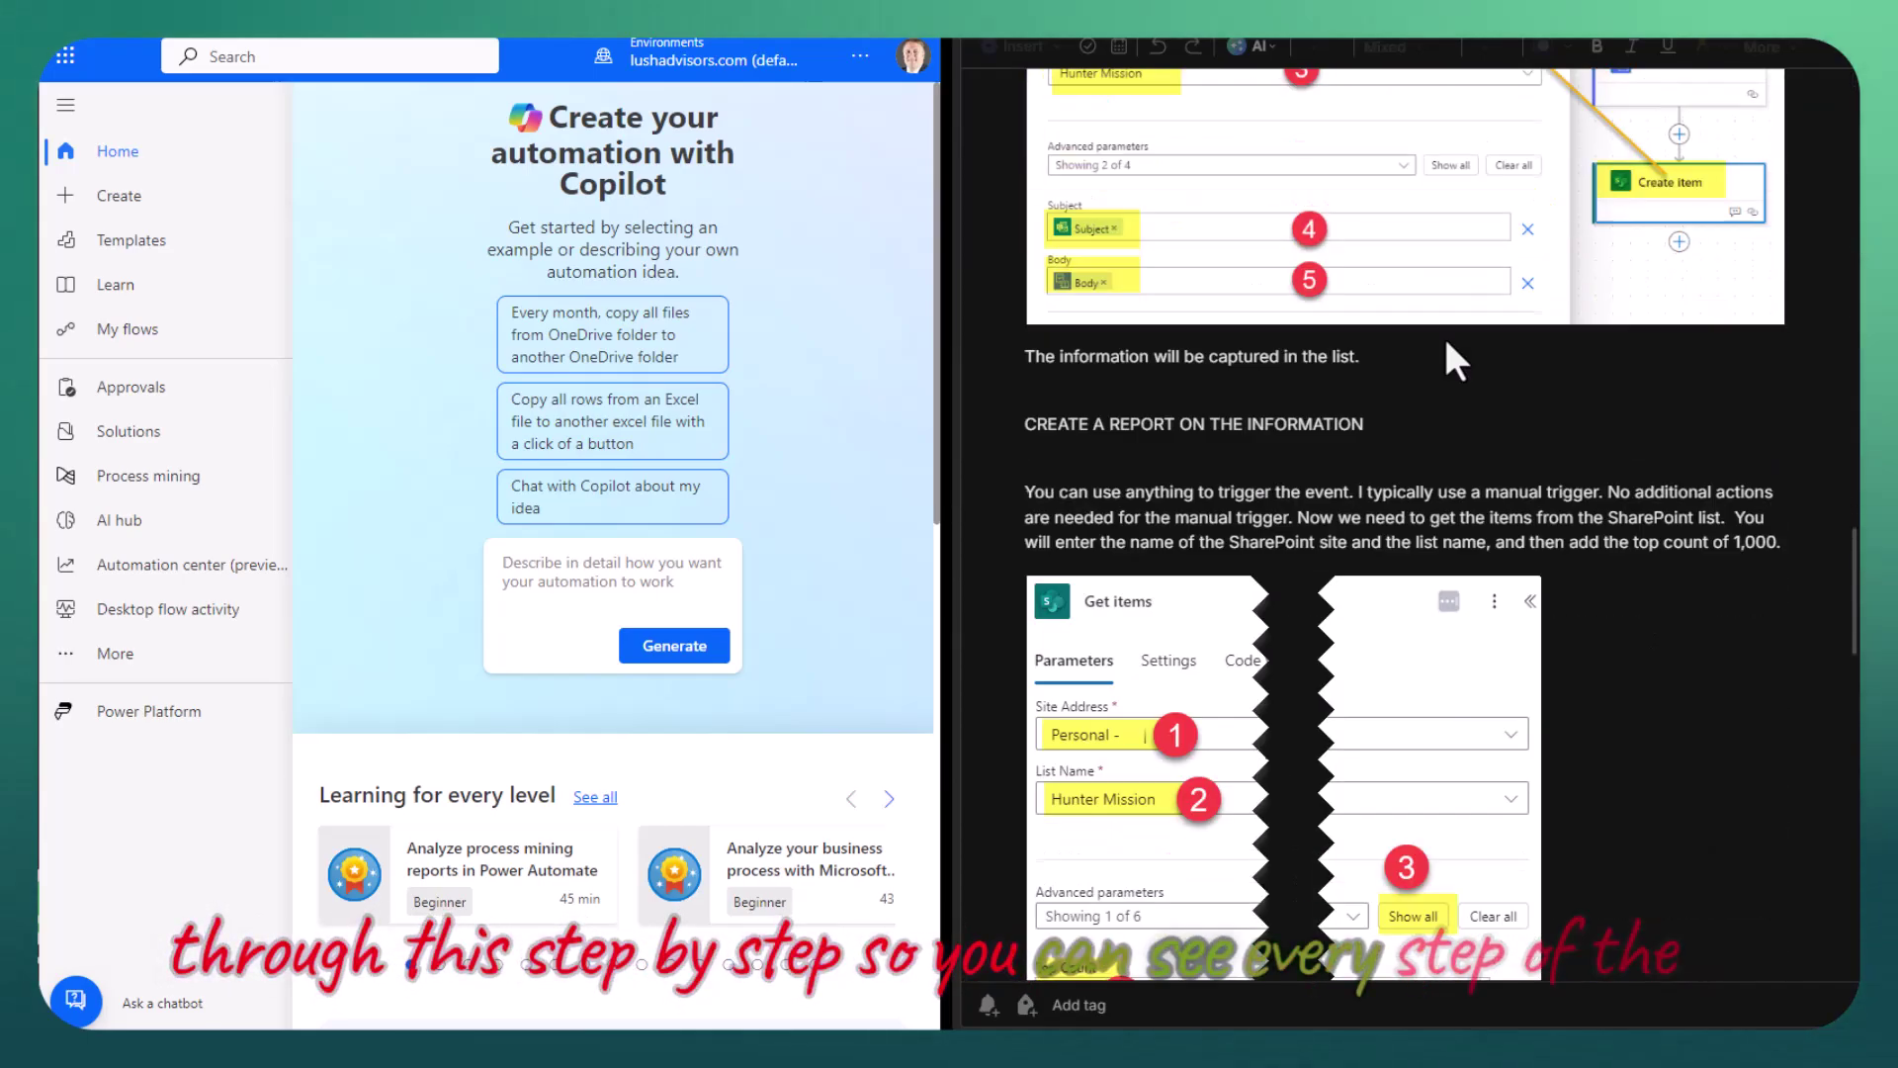
{"action": "scroll", "coordinate": [1433, 342], "scroll_direction": "up", "scroll_amount": 20}
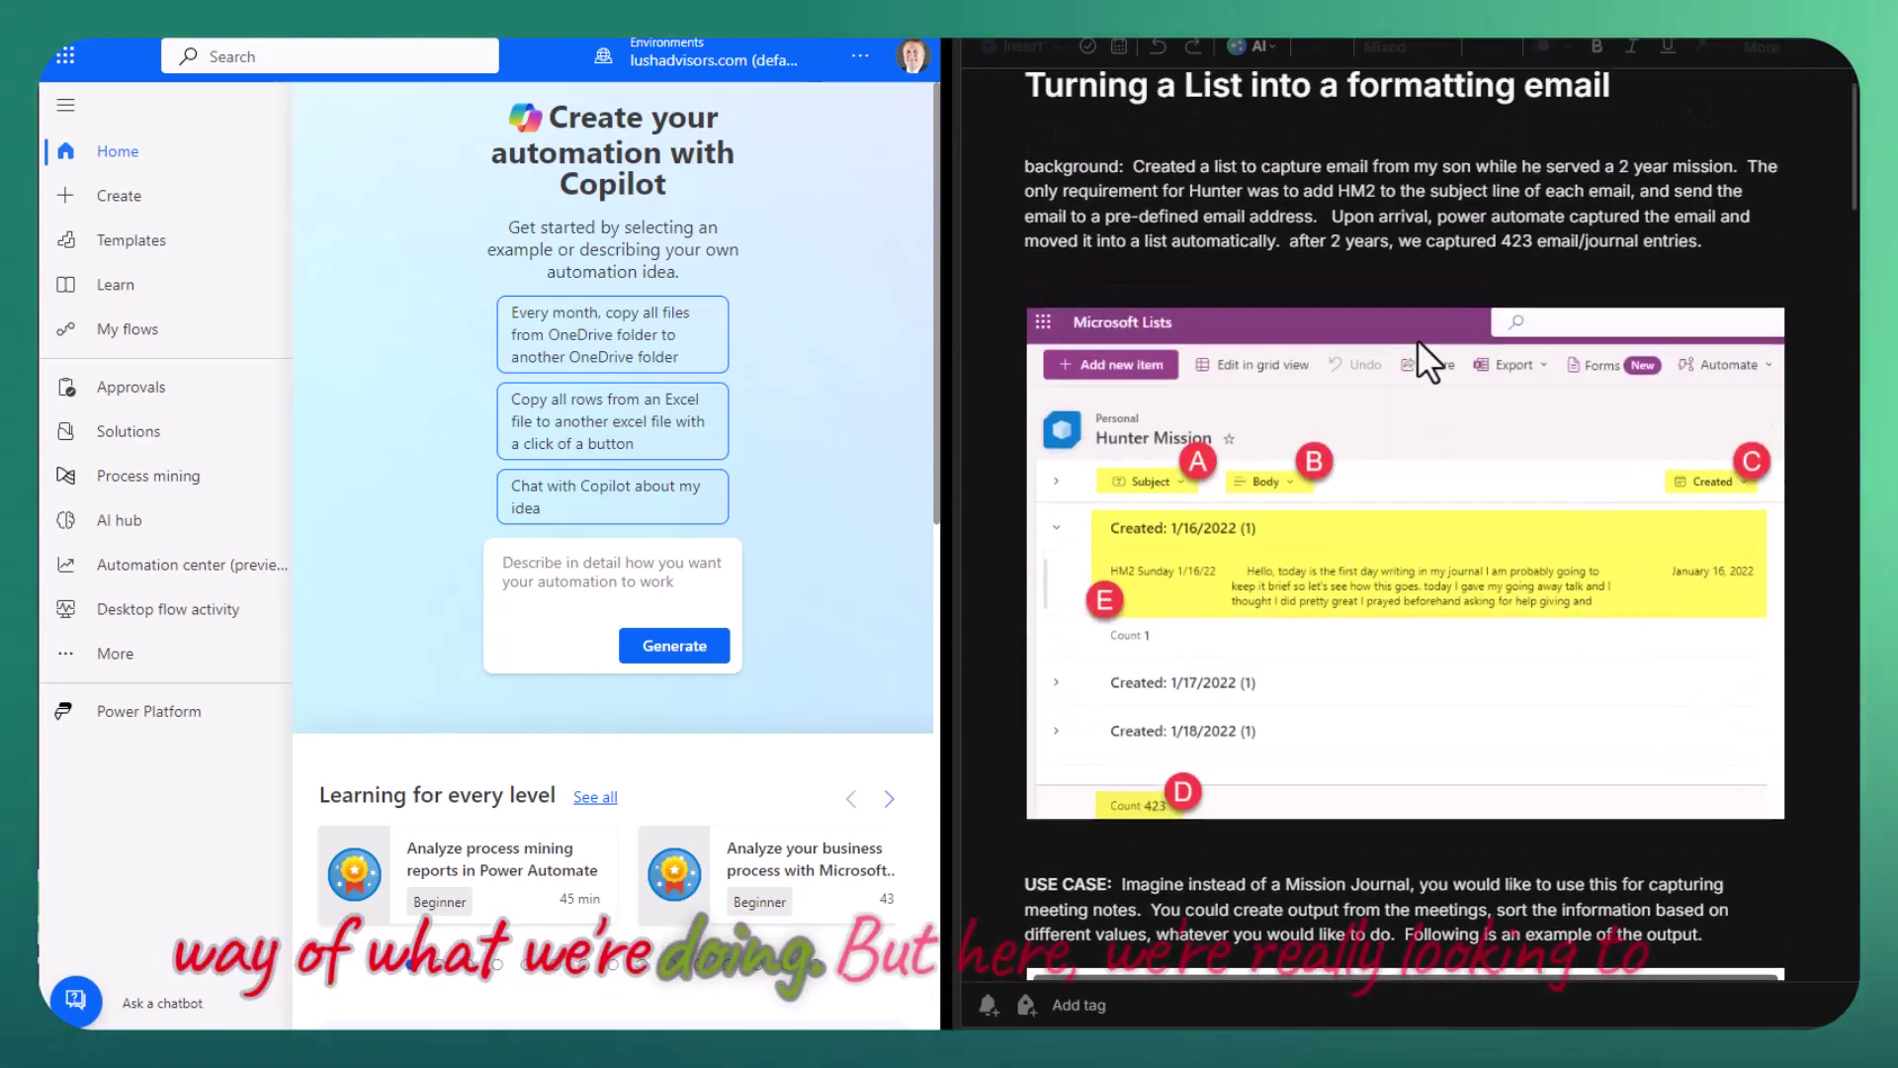
{"action": "scroll", "coordinate": [1415, 341], "scroll_direction": "up", "scroll_amount": 1}
{"action": "scroll", "coordinate": [1483, 296], "scroll_direction": "down", "scroll_amount": 2}
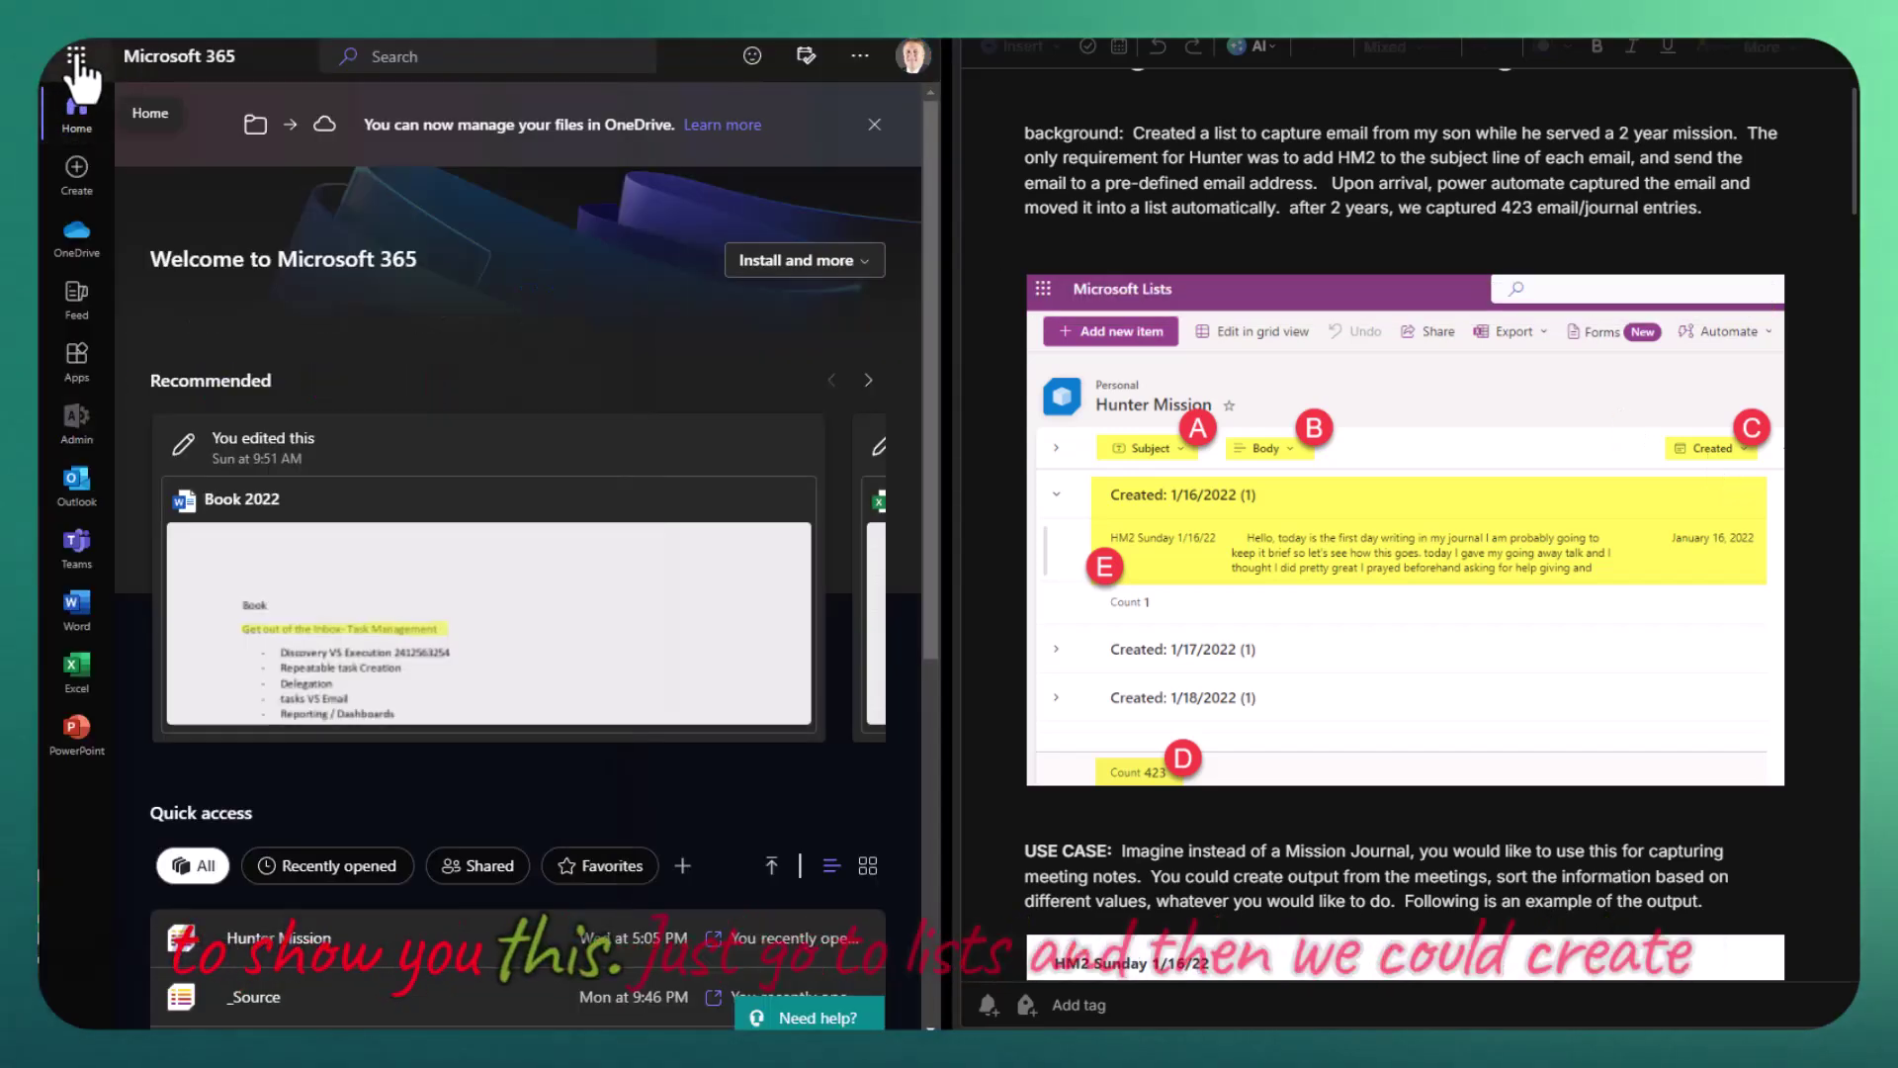
Open Microsoft Lists from the app launcher and start a new blank list.
{"action": "left_click", "coordinate": [76, 56]}
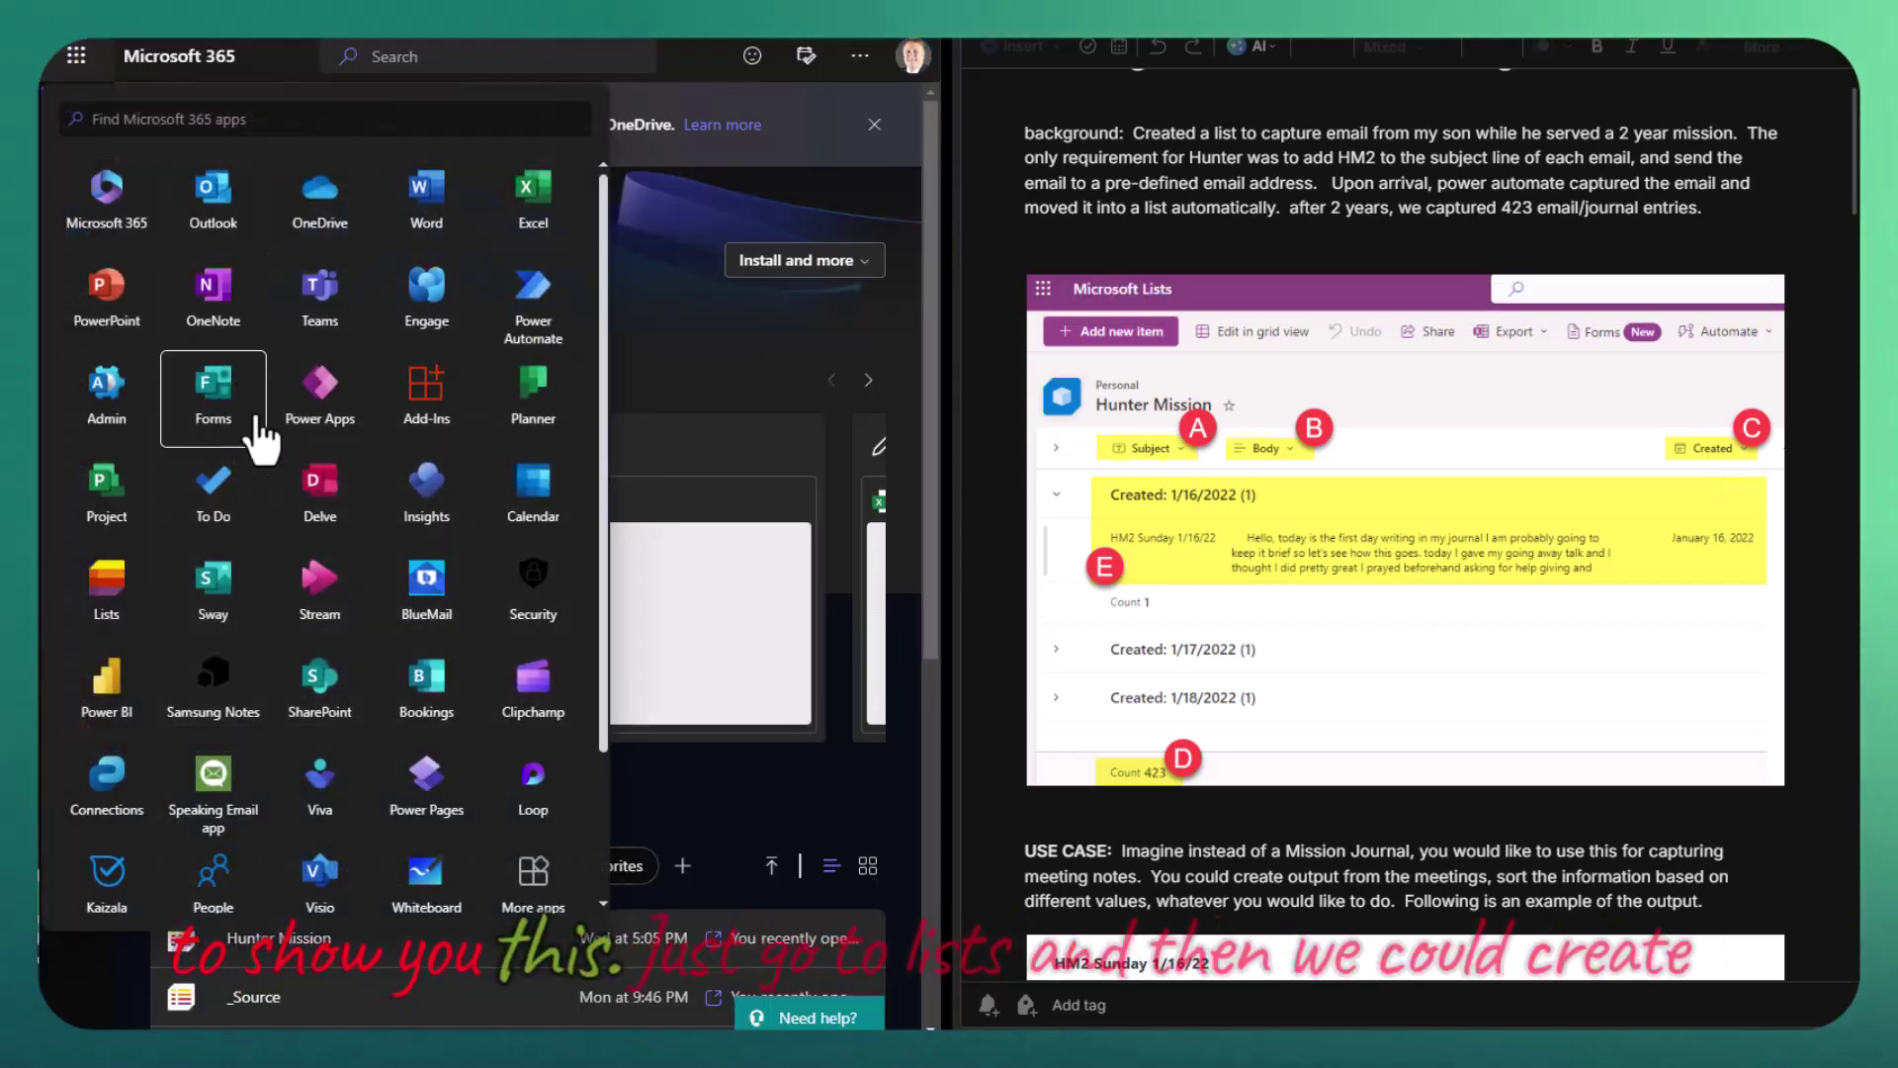
{"action": "left_click", "coordinate": [111, 591]}
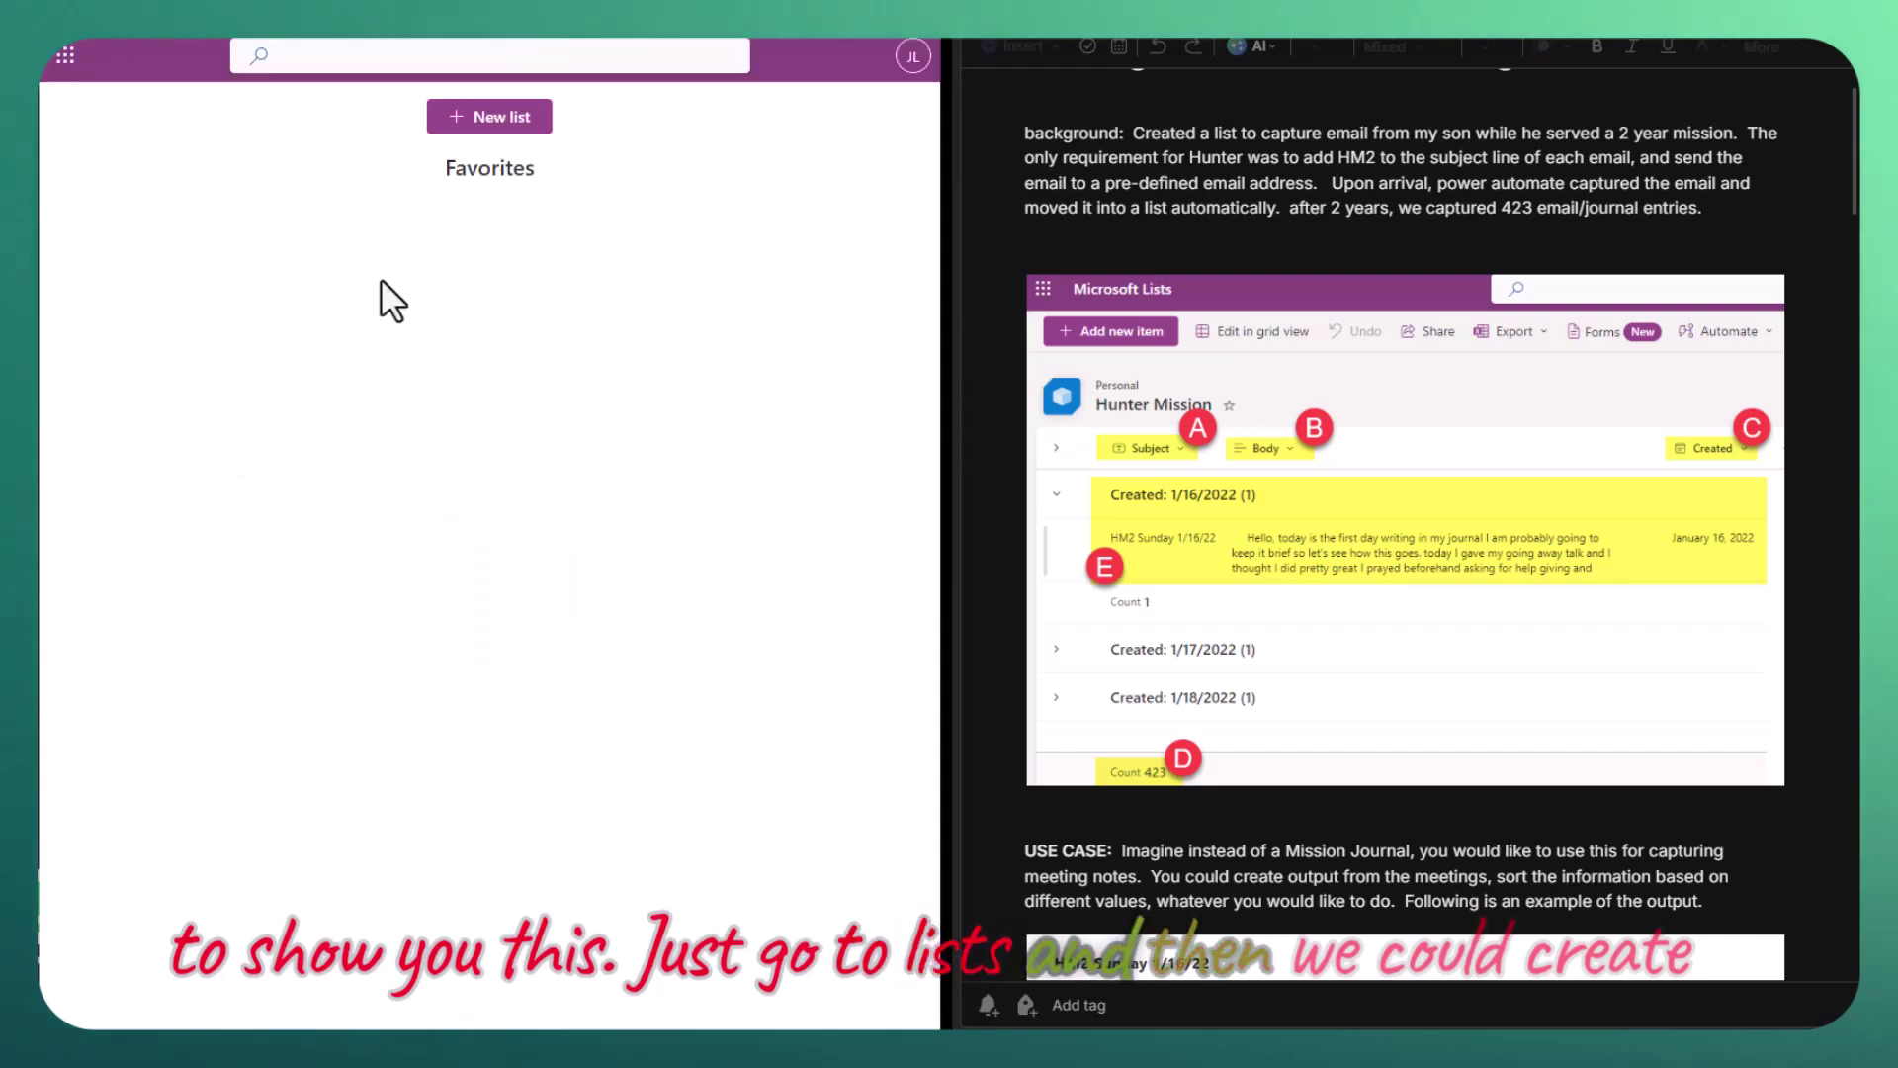
{"action": "left_click", "coordinate": [499, 118]}
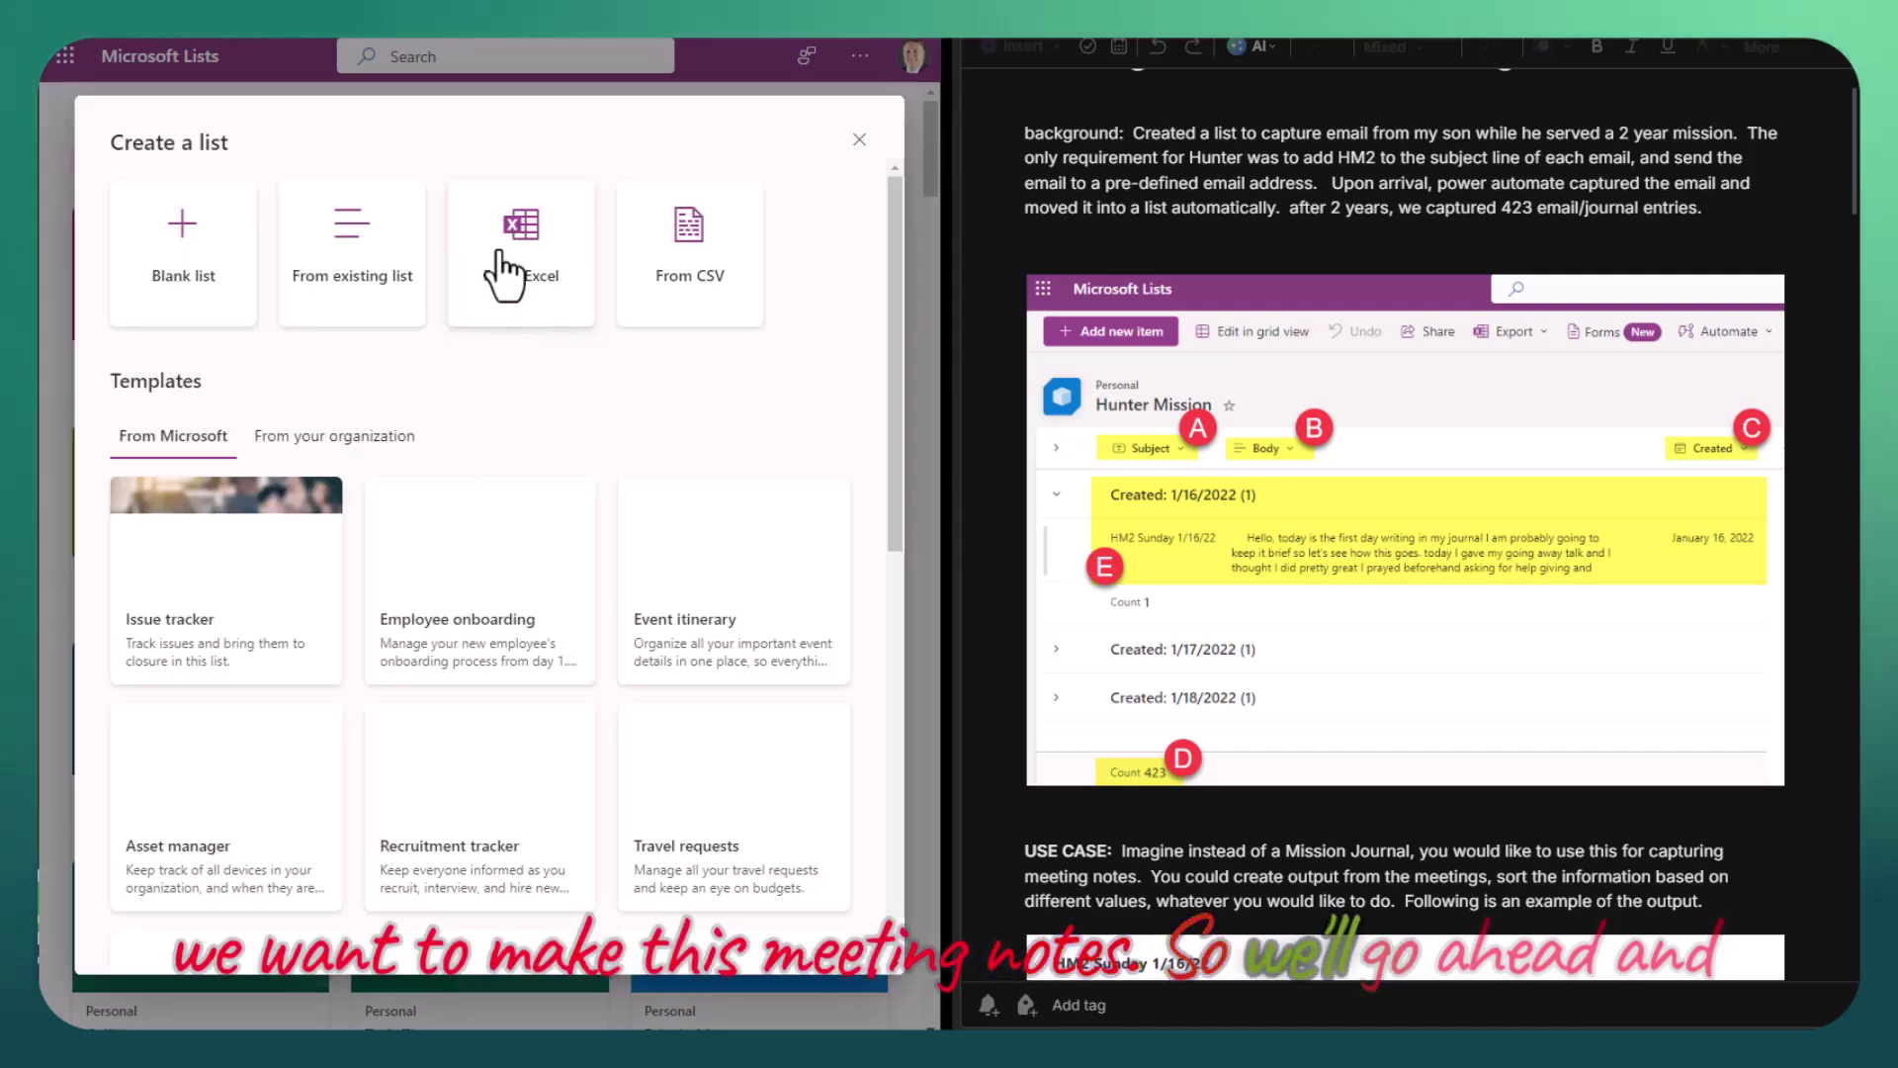
{"action": "left_click", "coordinate": [182, 254]}
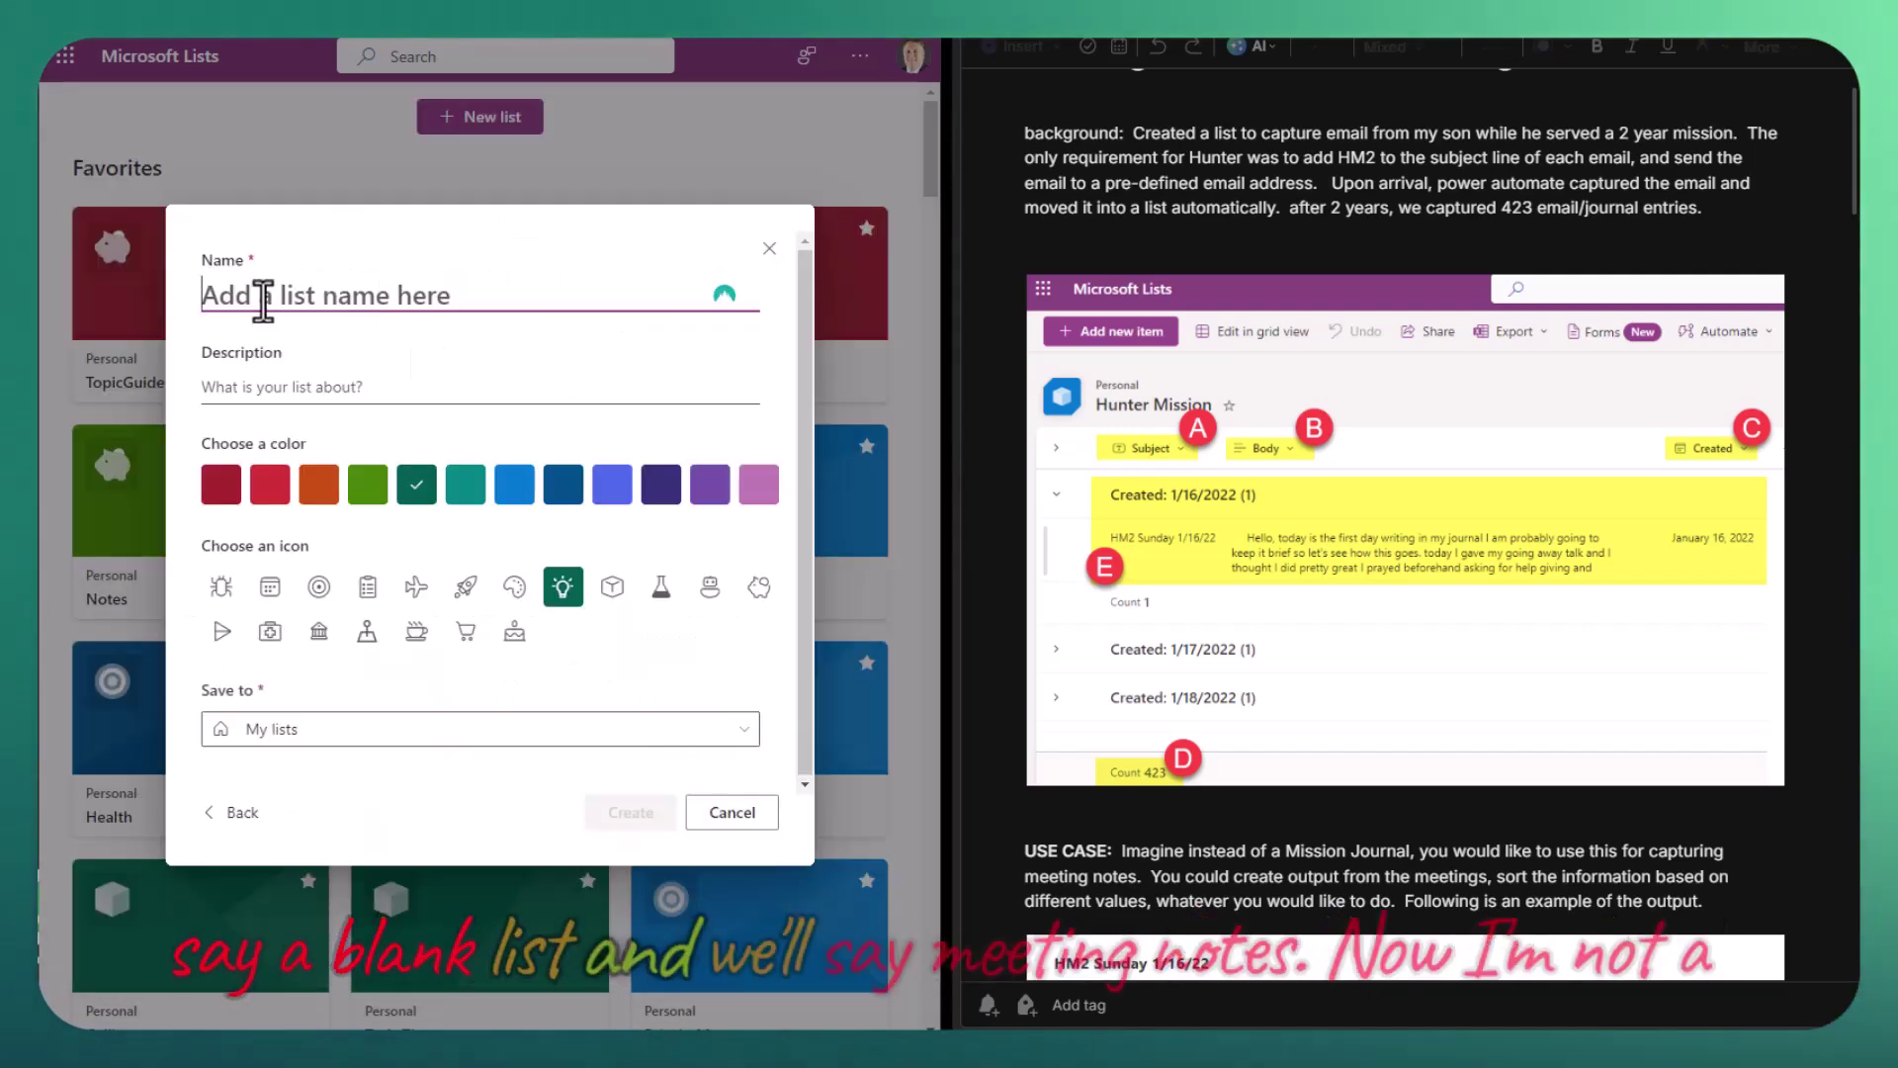
Name the list MeetingNotes, save it to the Personal site, and create it.
{"action": "type", "text": "Meeting NO"}
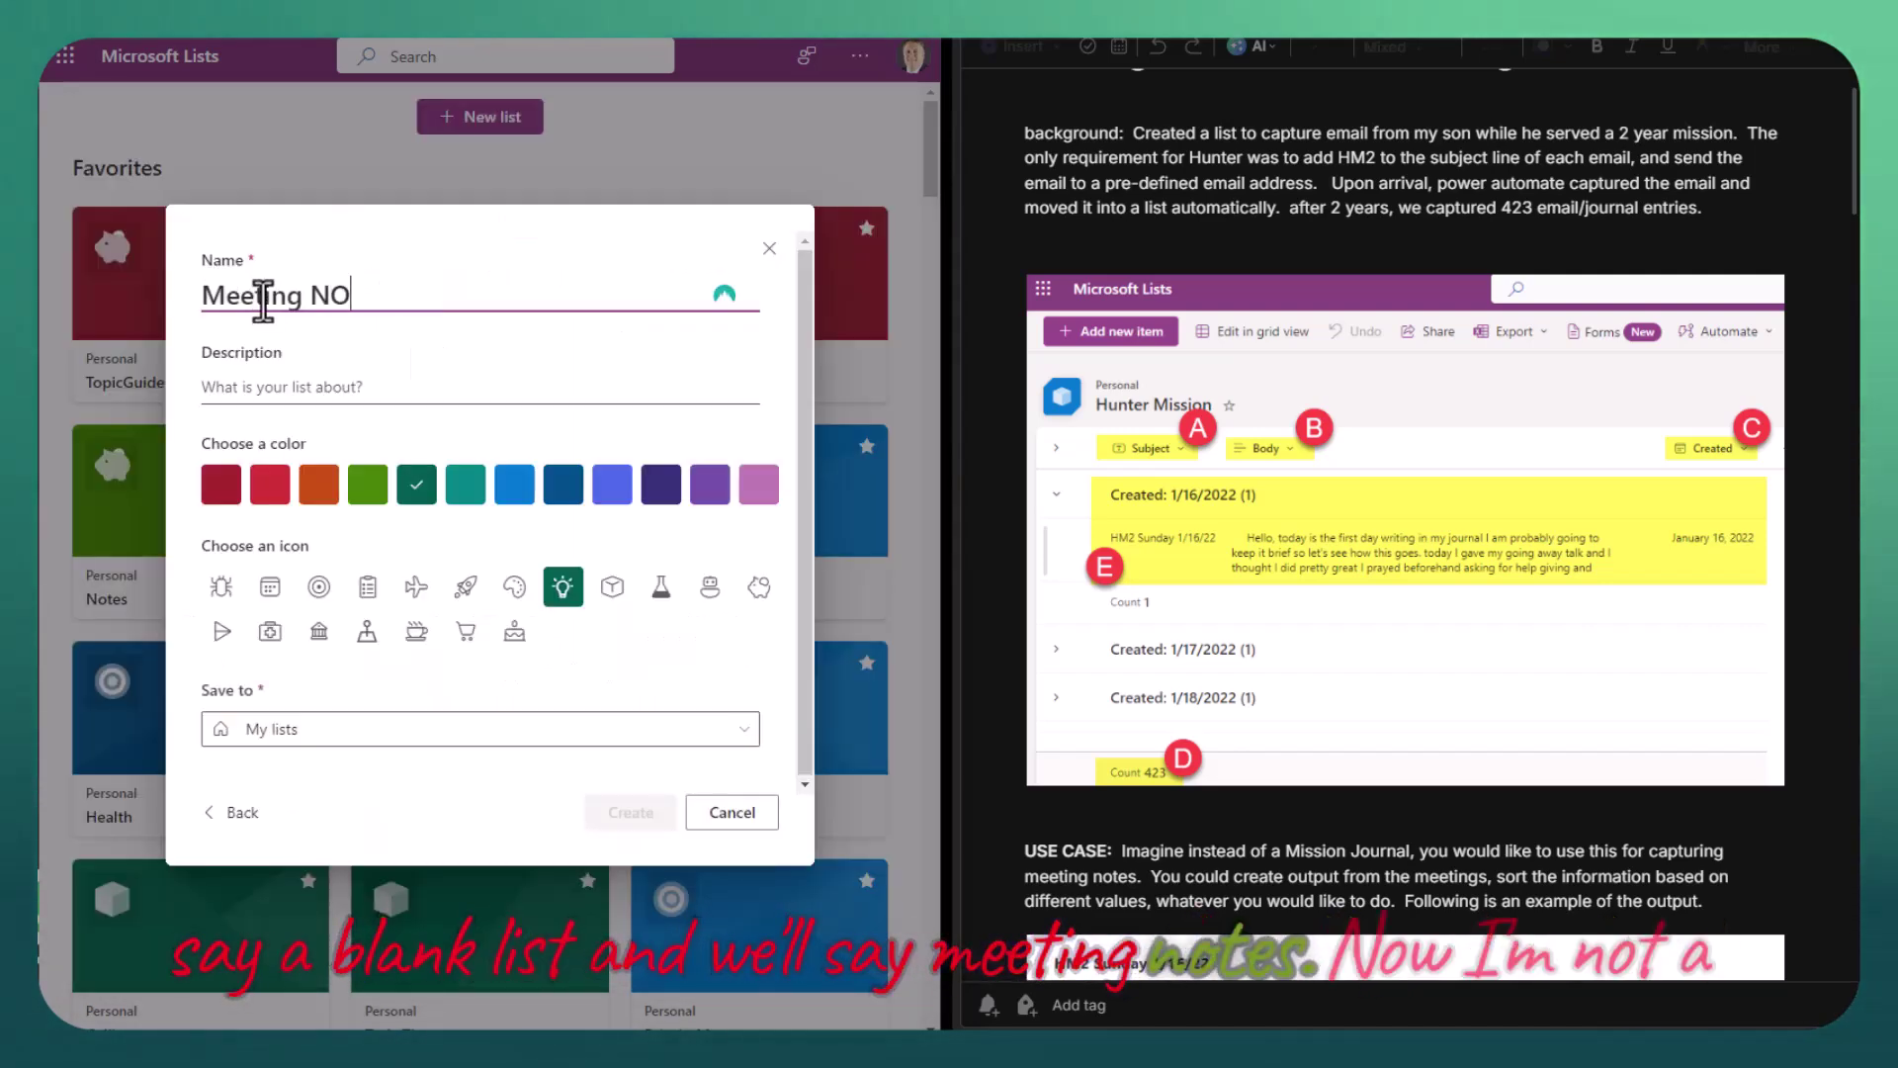
{"action": "key", "text": "BackSpace"}
{"action": "key", "text": "BackSpace"}
{"action": "key", "text": "BackSpace"}
{"action": "type", "text": "Notes"}
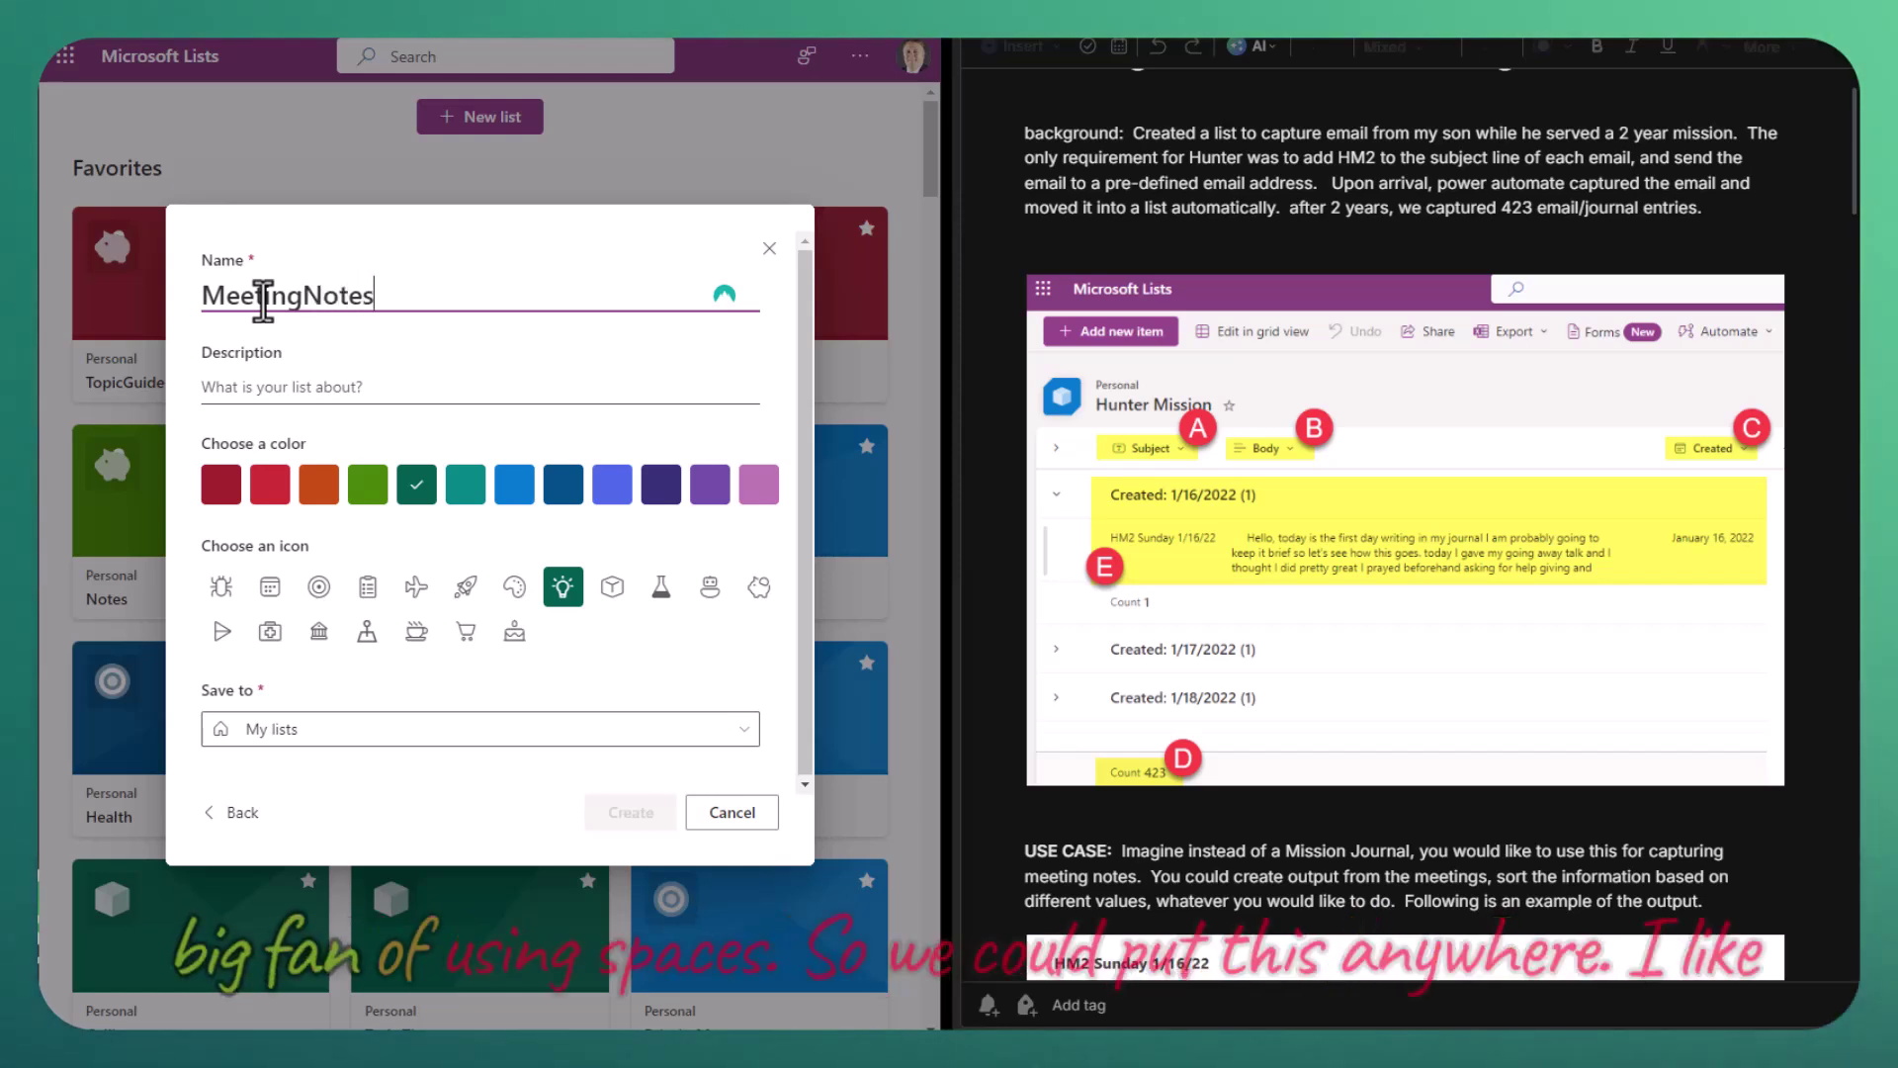
{"action": "left_click", "coordinate": [309, 734]}
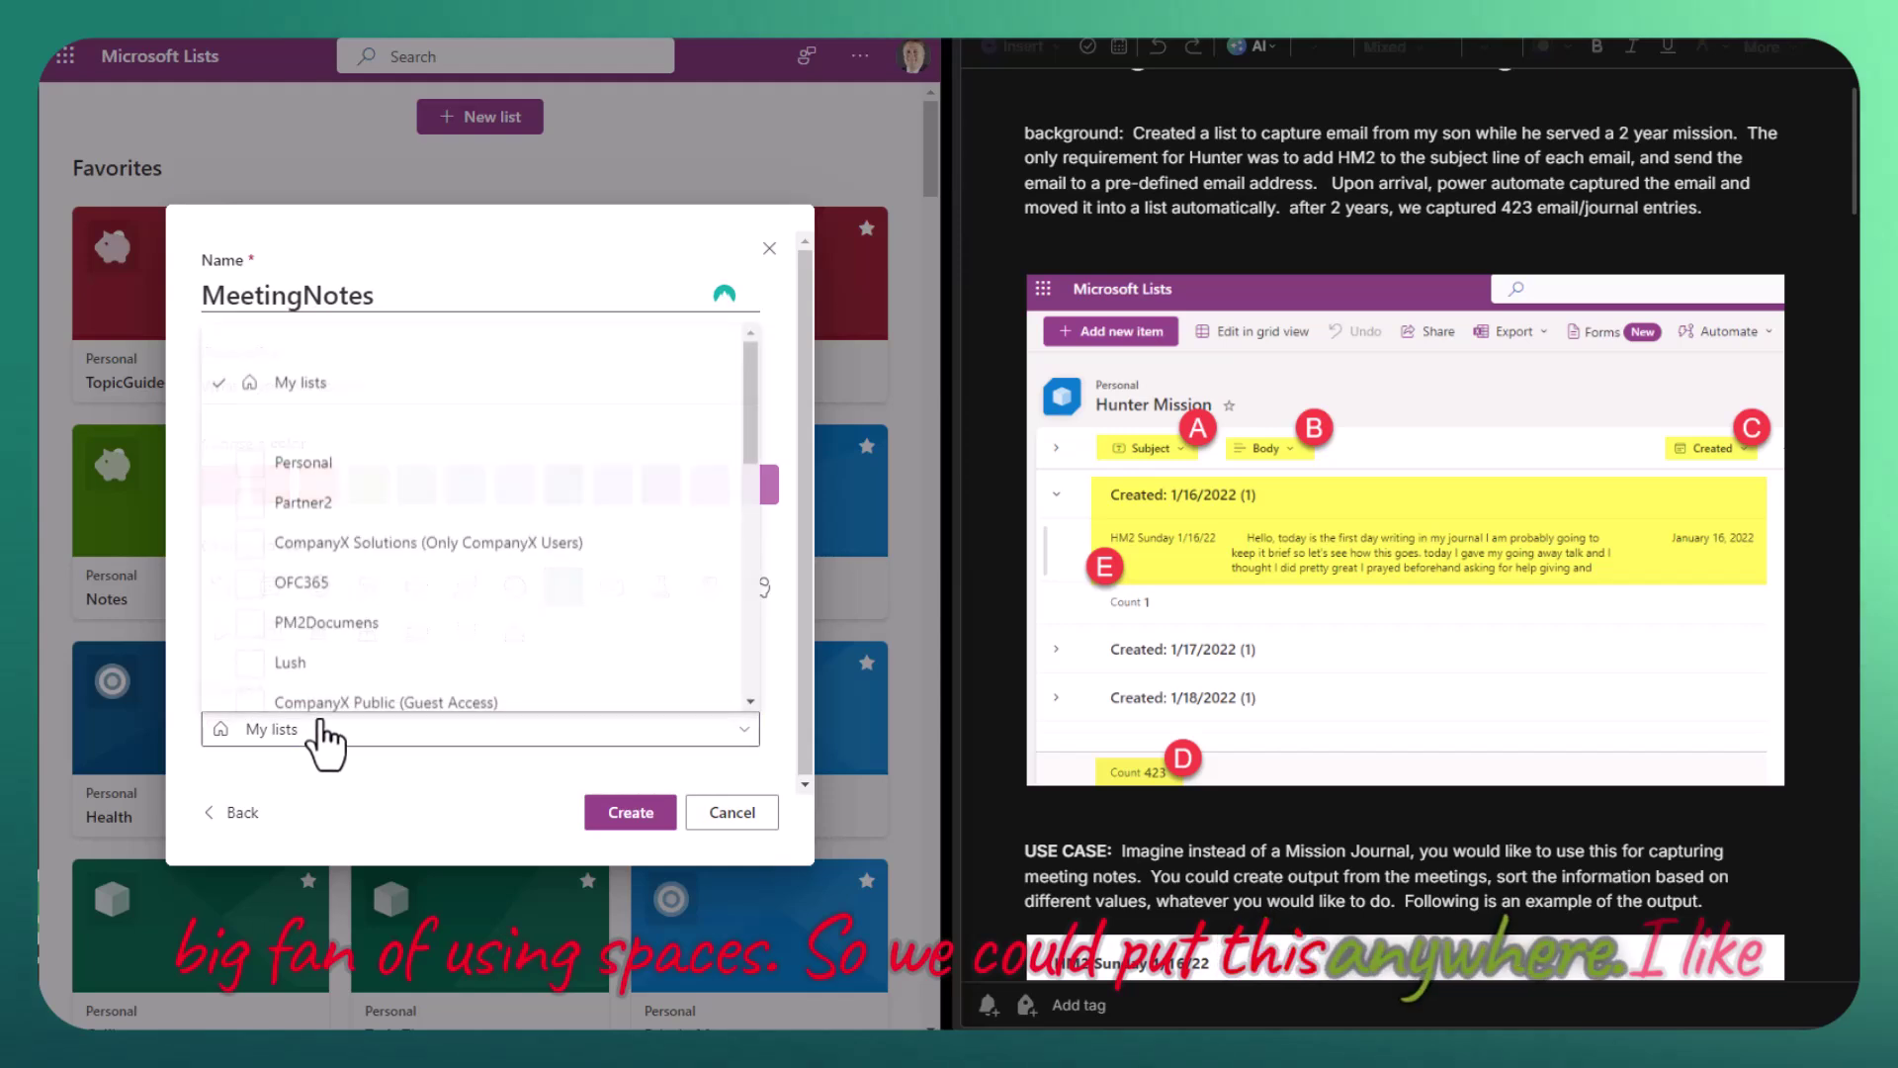
{"action": "left_click", "coordinate": [352, 457]}
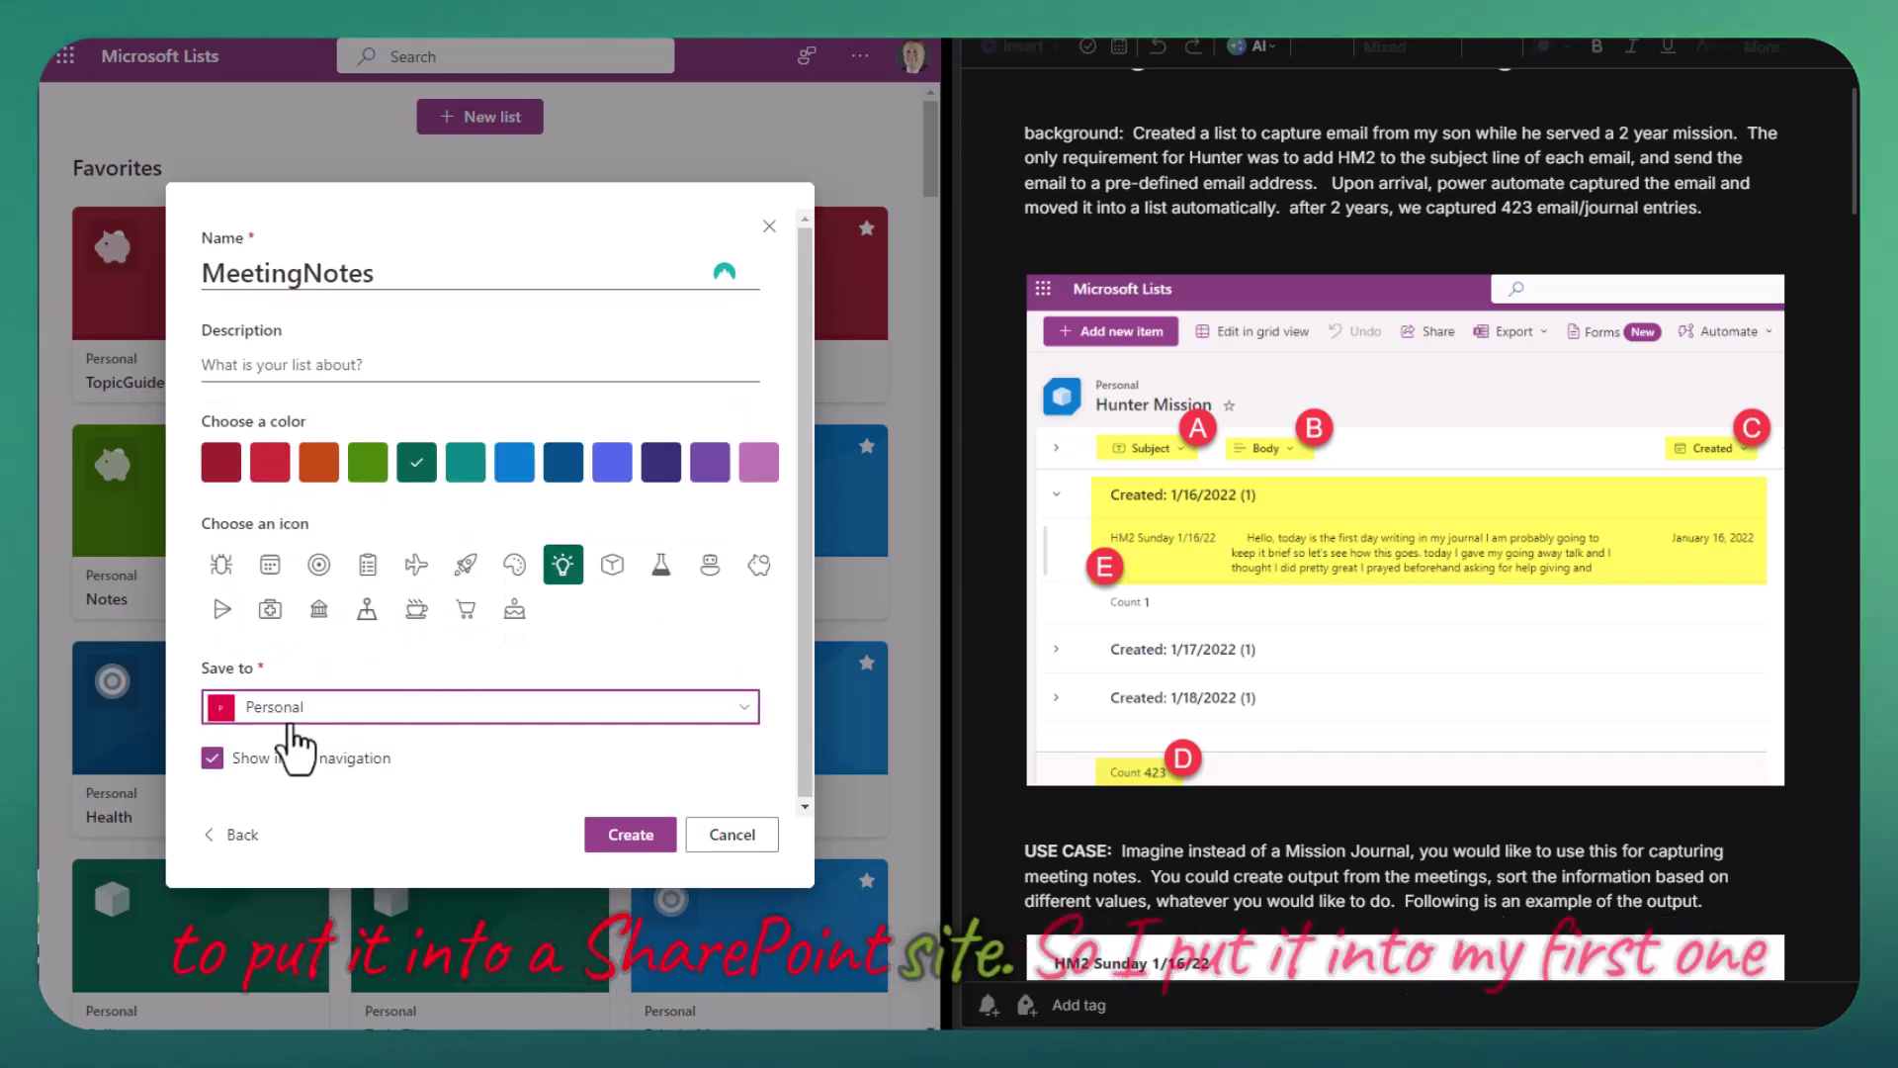
{"action": "left_click", "coordinate": [653, 843]}
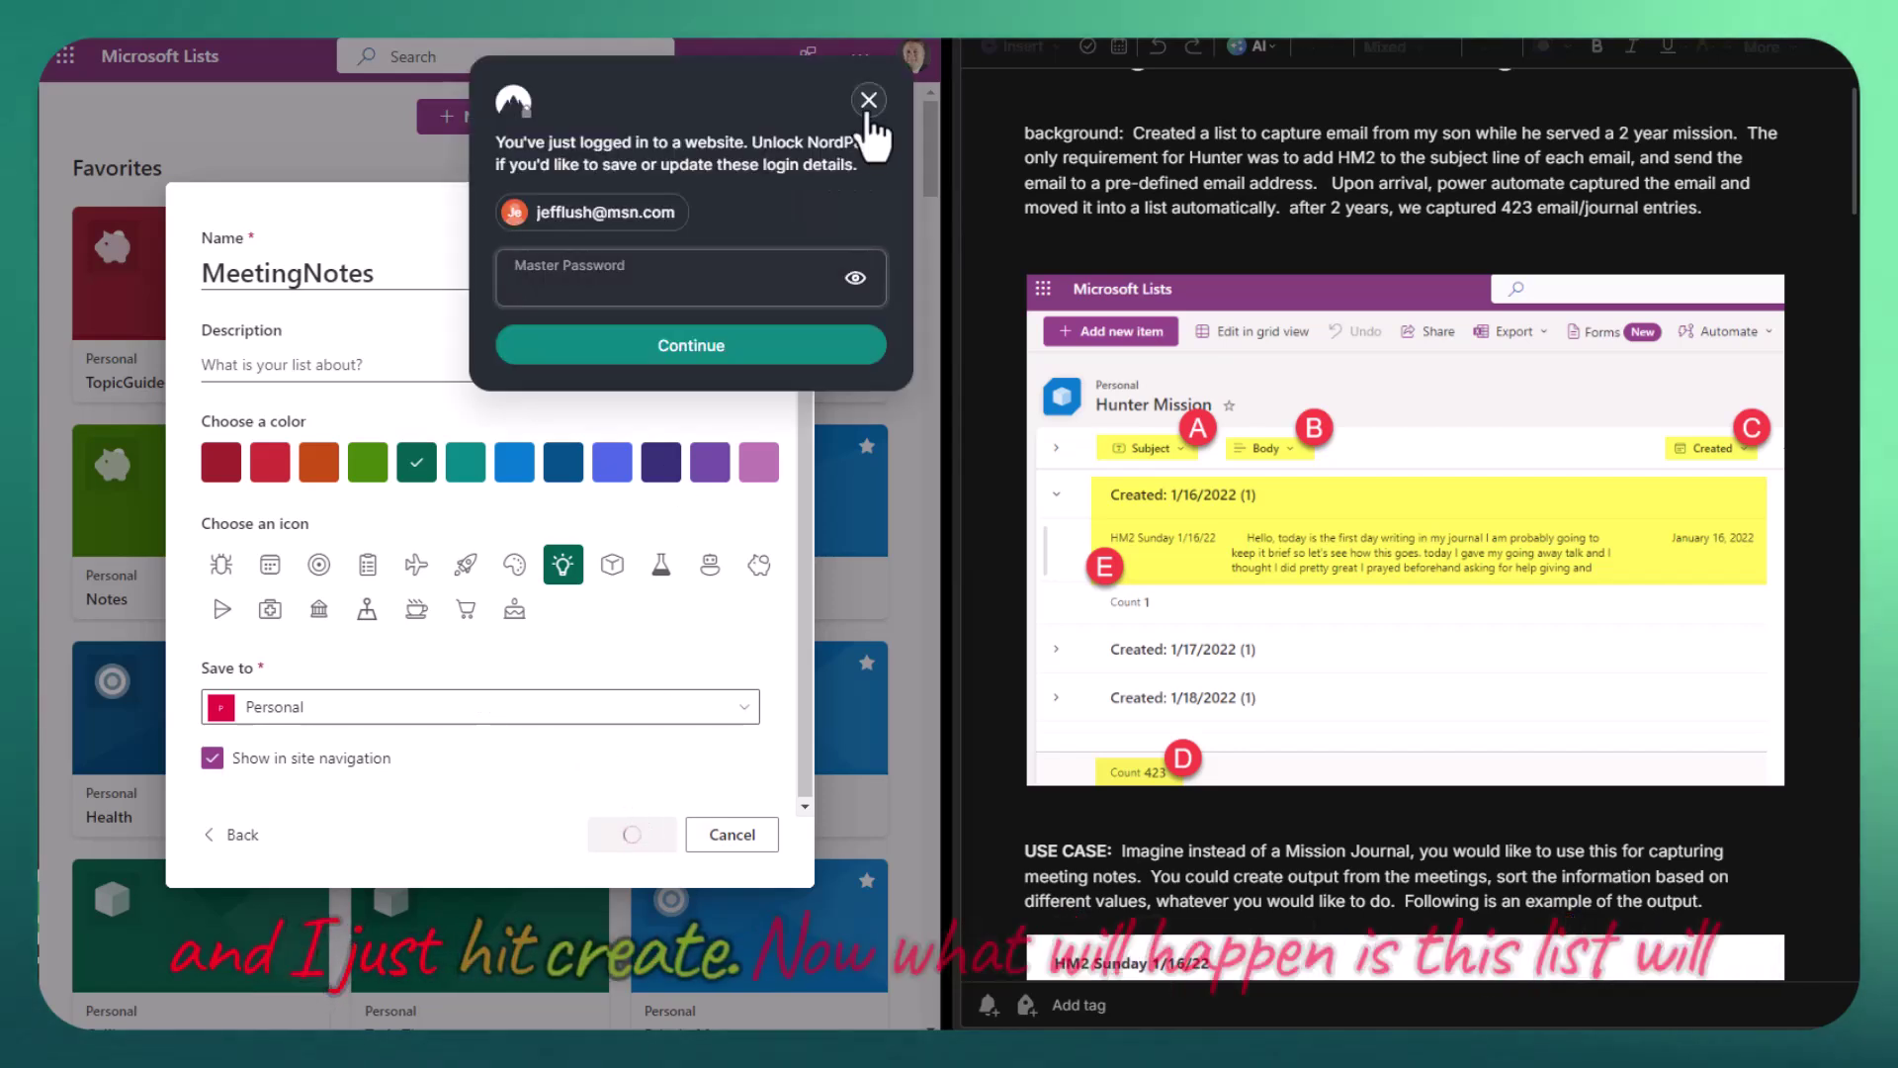
{"action": "left_click", "coordinate": [864, 93]}
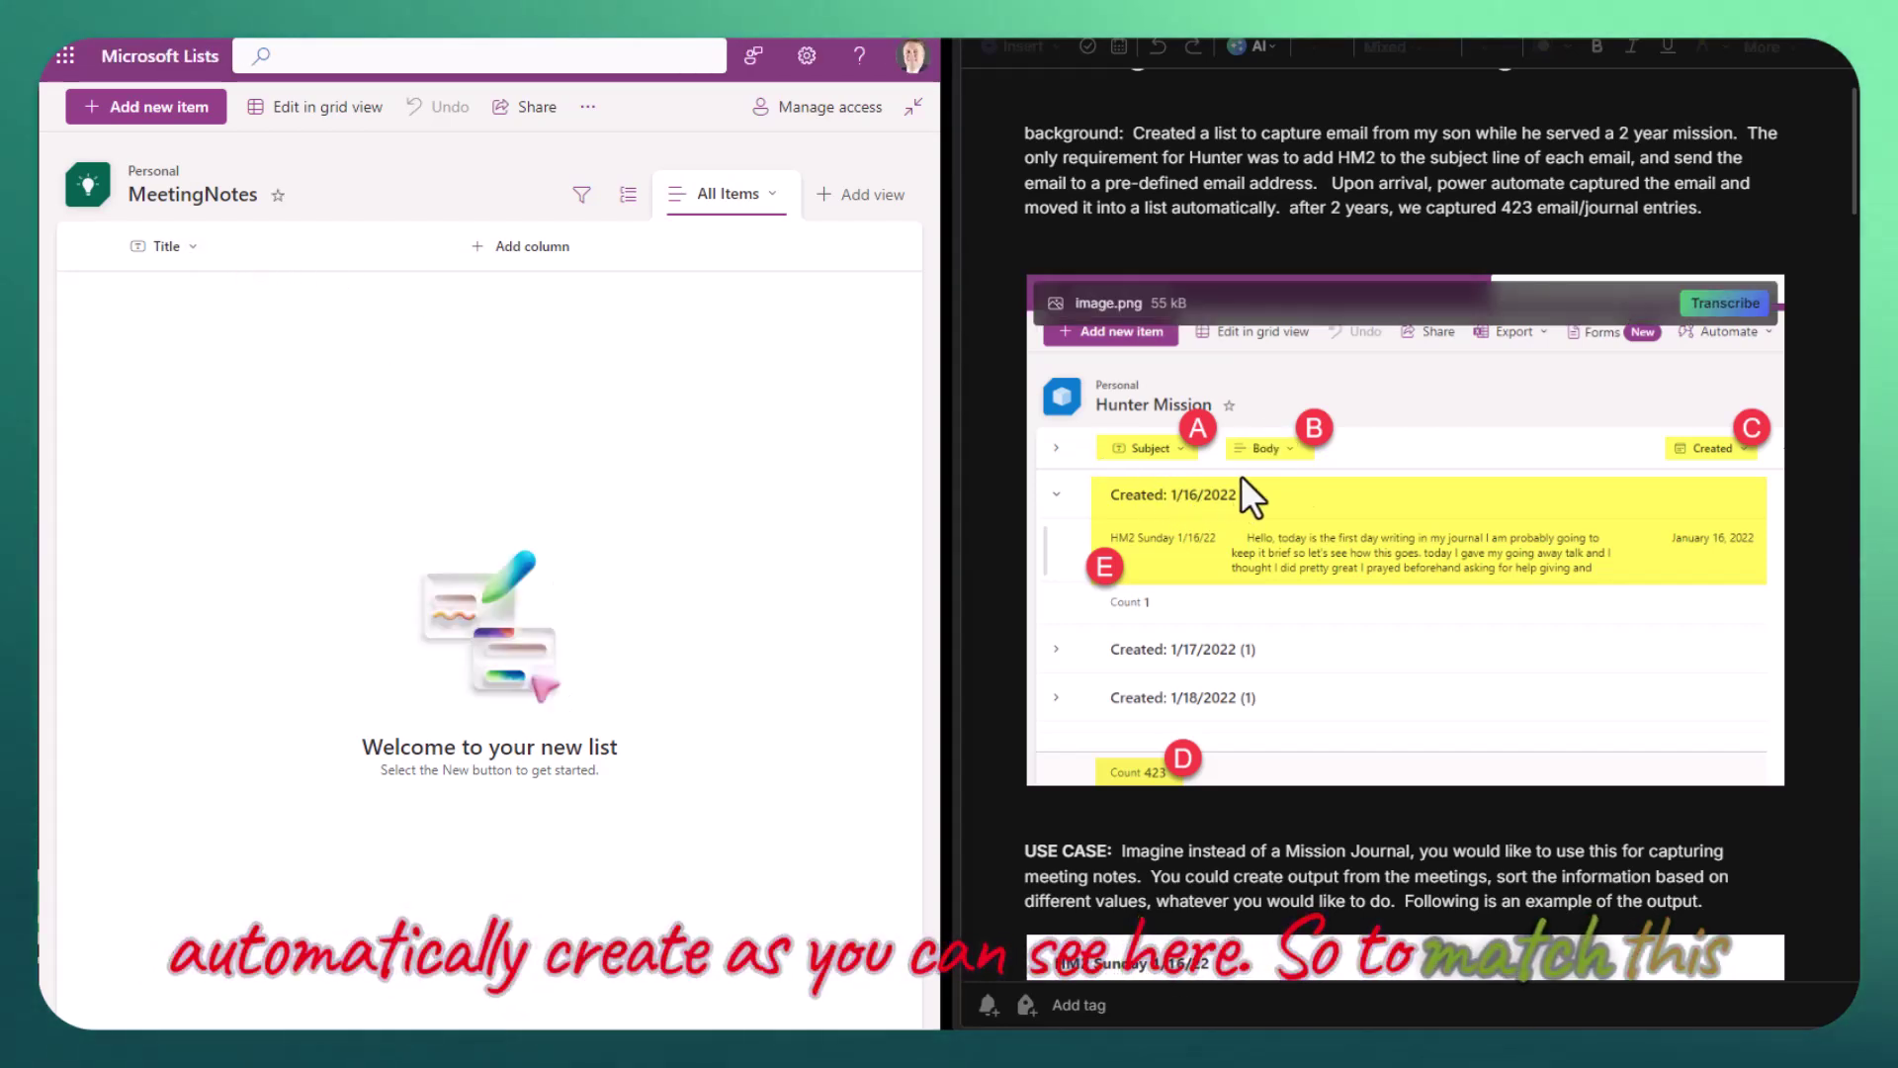
Add a single-line text column named Subject to MeetingNotes.
{"action": "left_click", "coordinate": [522, 249]}
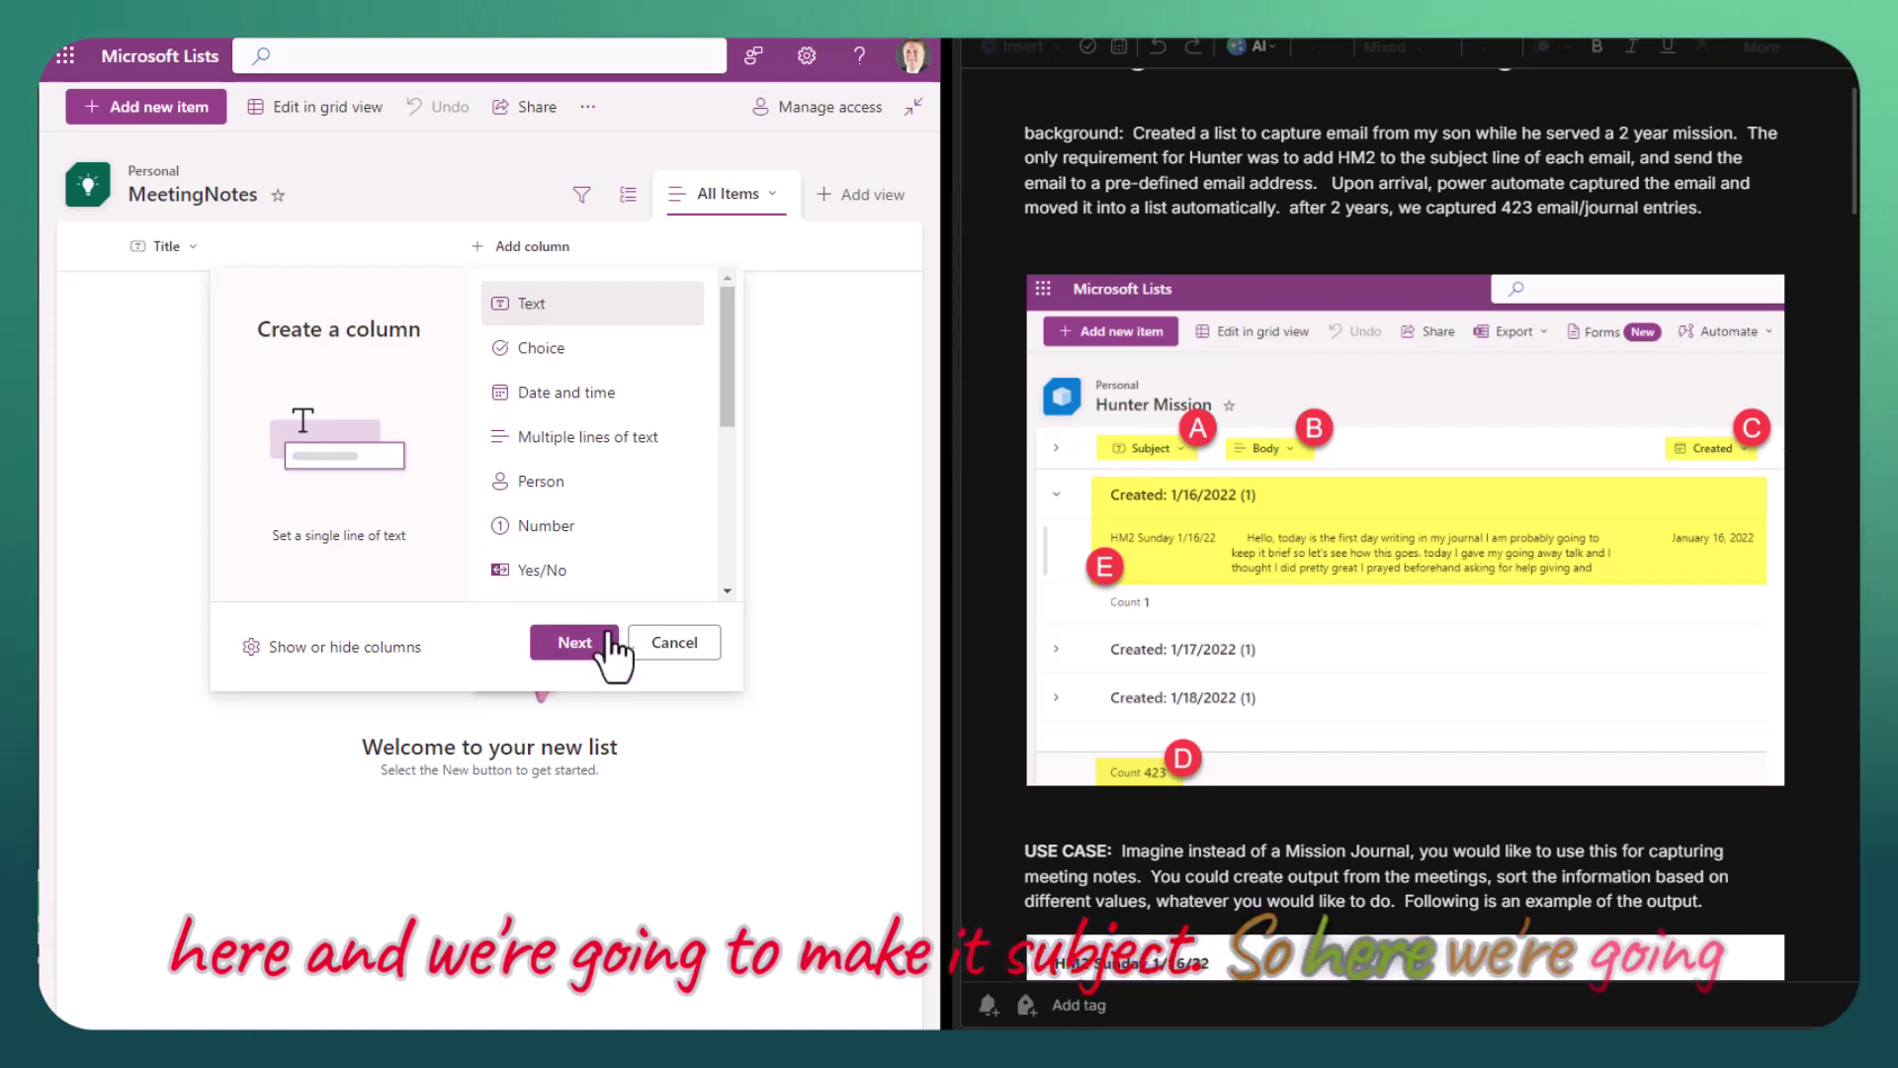
{"action": "left_click", "coordinate": [605, 644]}
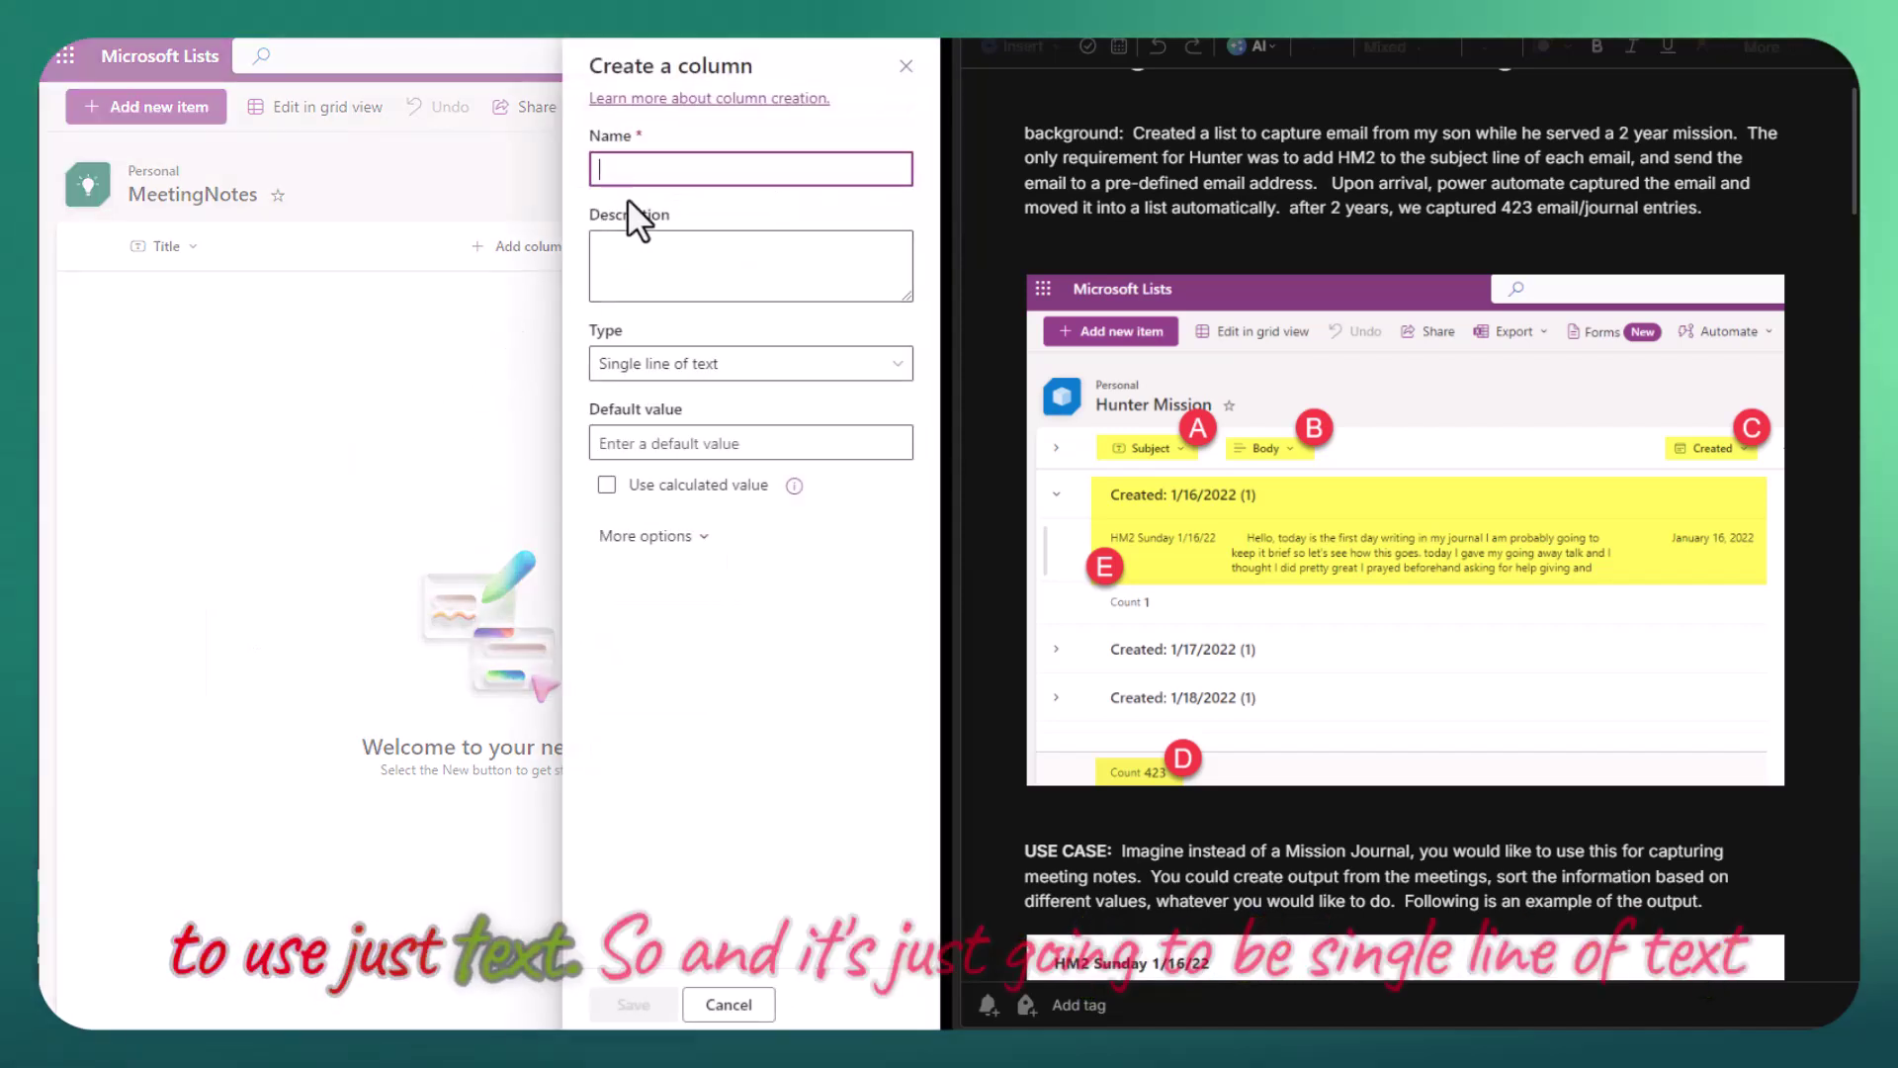
{"action": "type", "text": "Subject"}
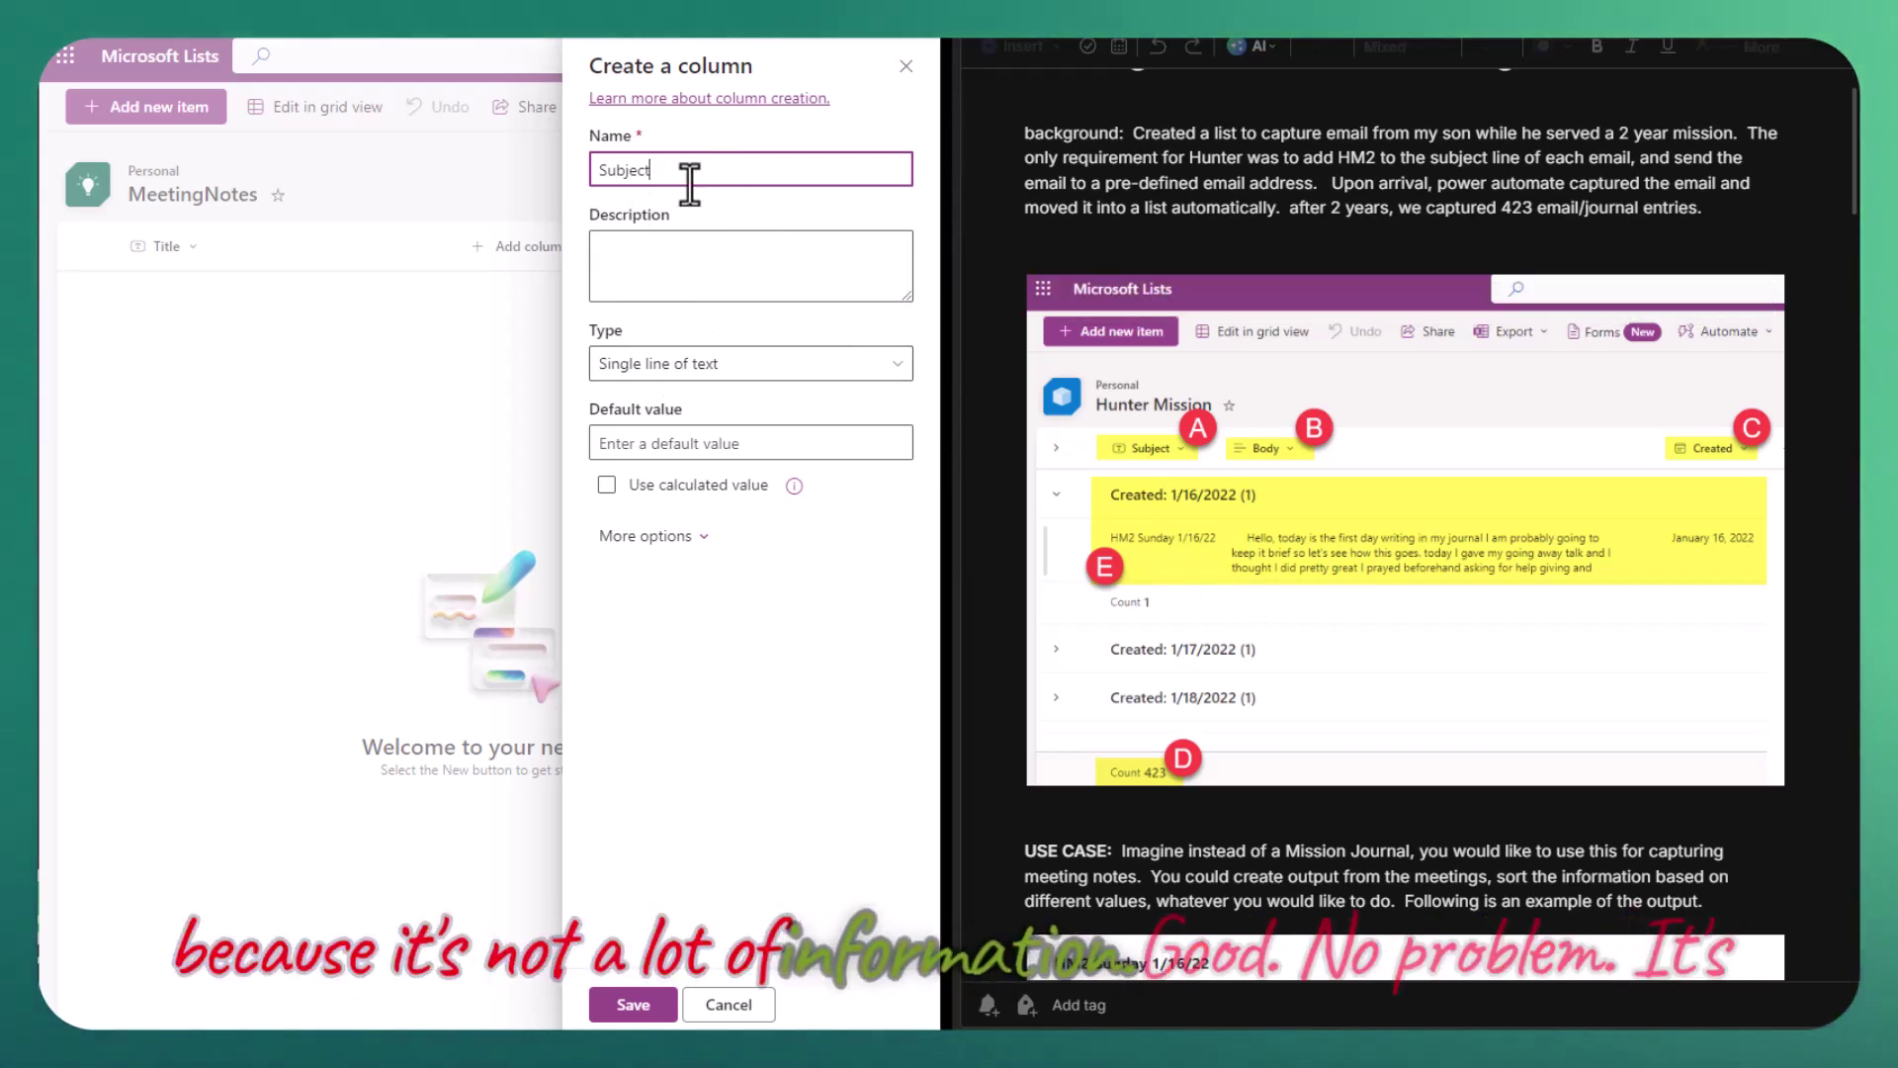
{"action": "left_click", "coordinate": [629, 1005]}
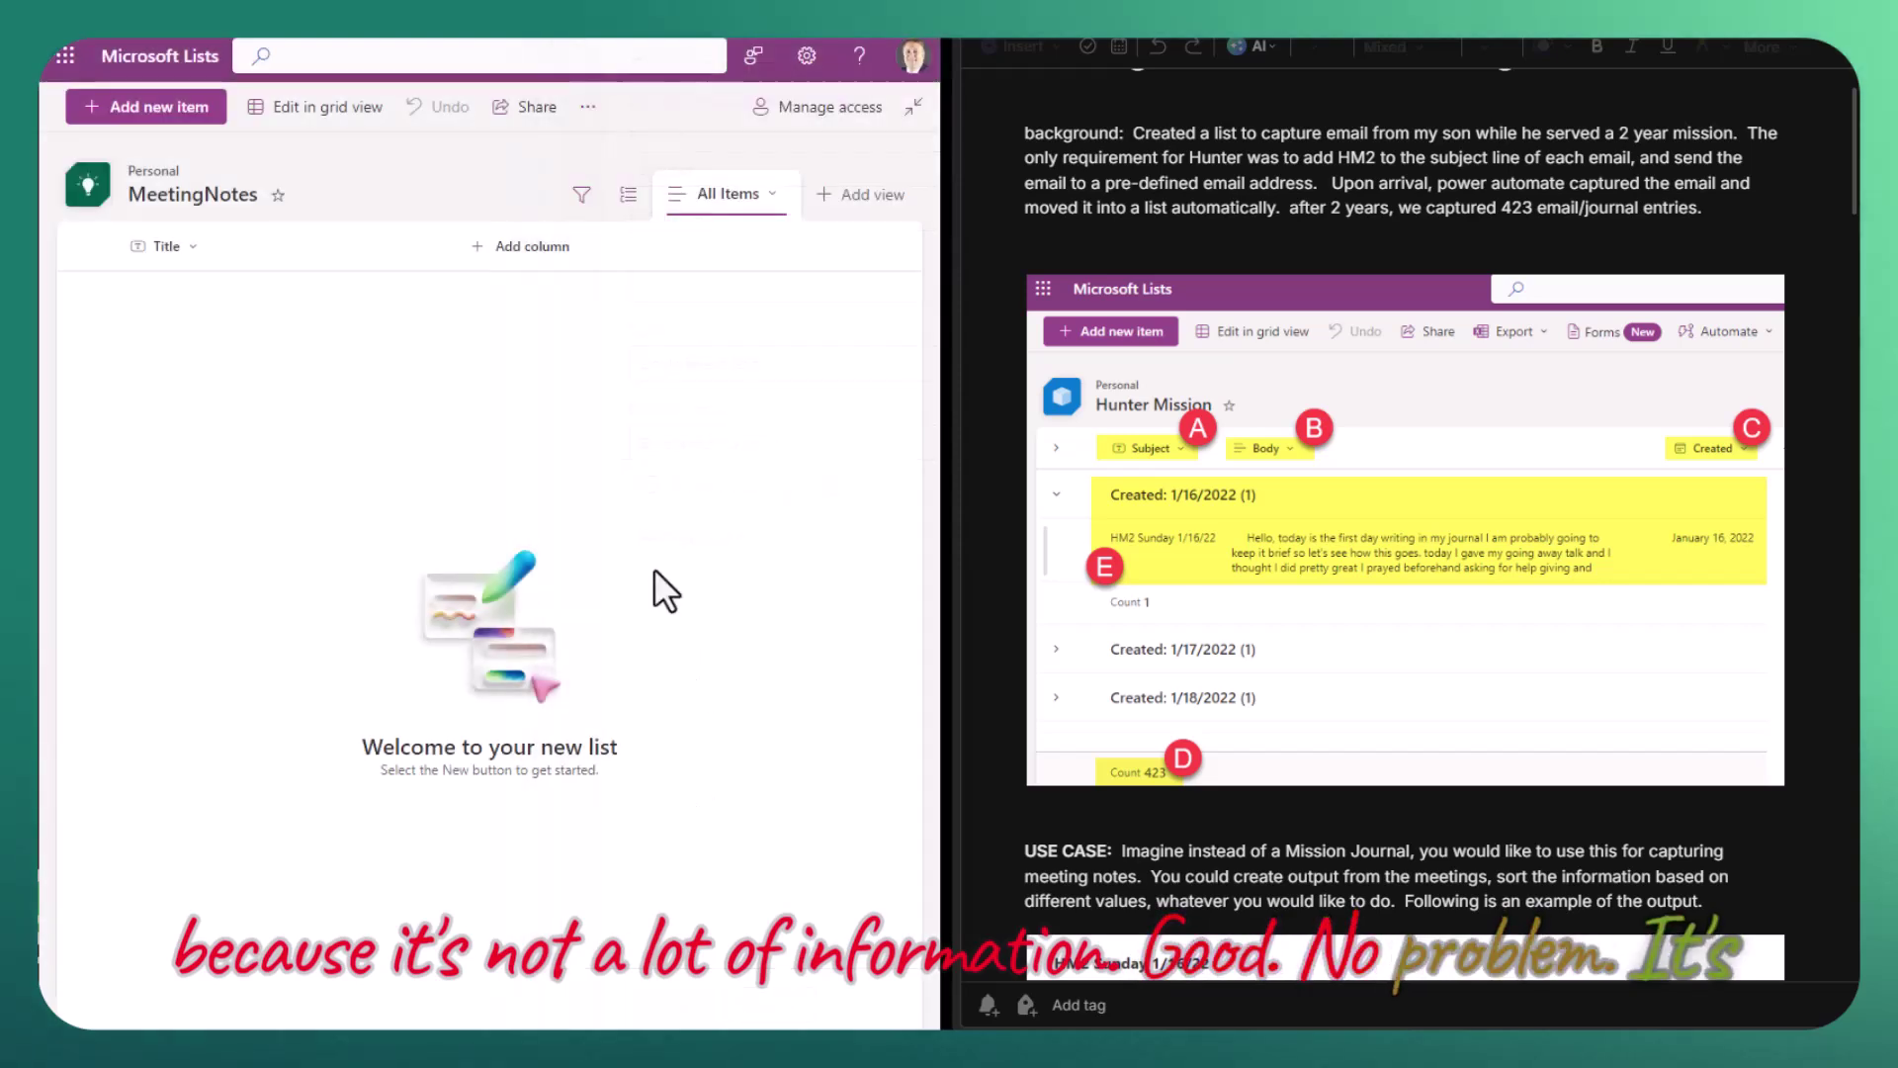
Hide the Title column from the list view.
{"action": "left_click", "coordinate": [191, 246]}
{"action": "mouse_move", "coordinate": [259, 456]}
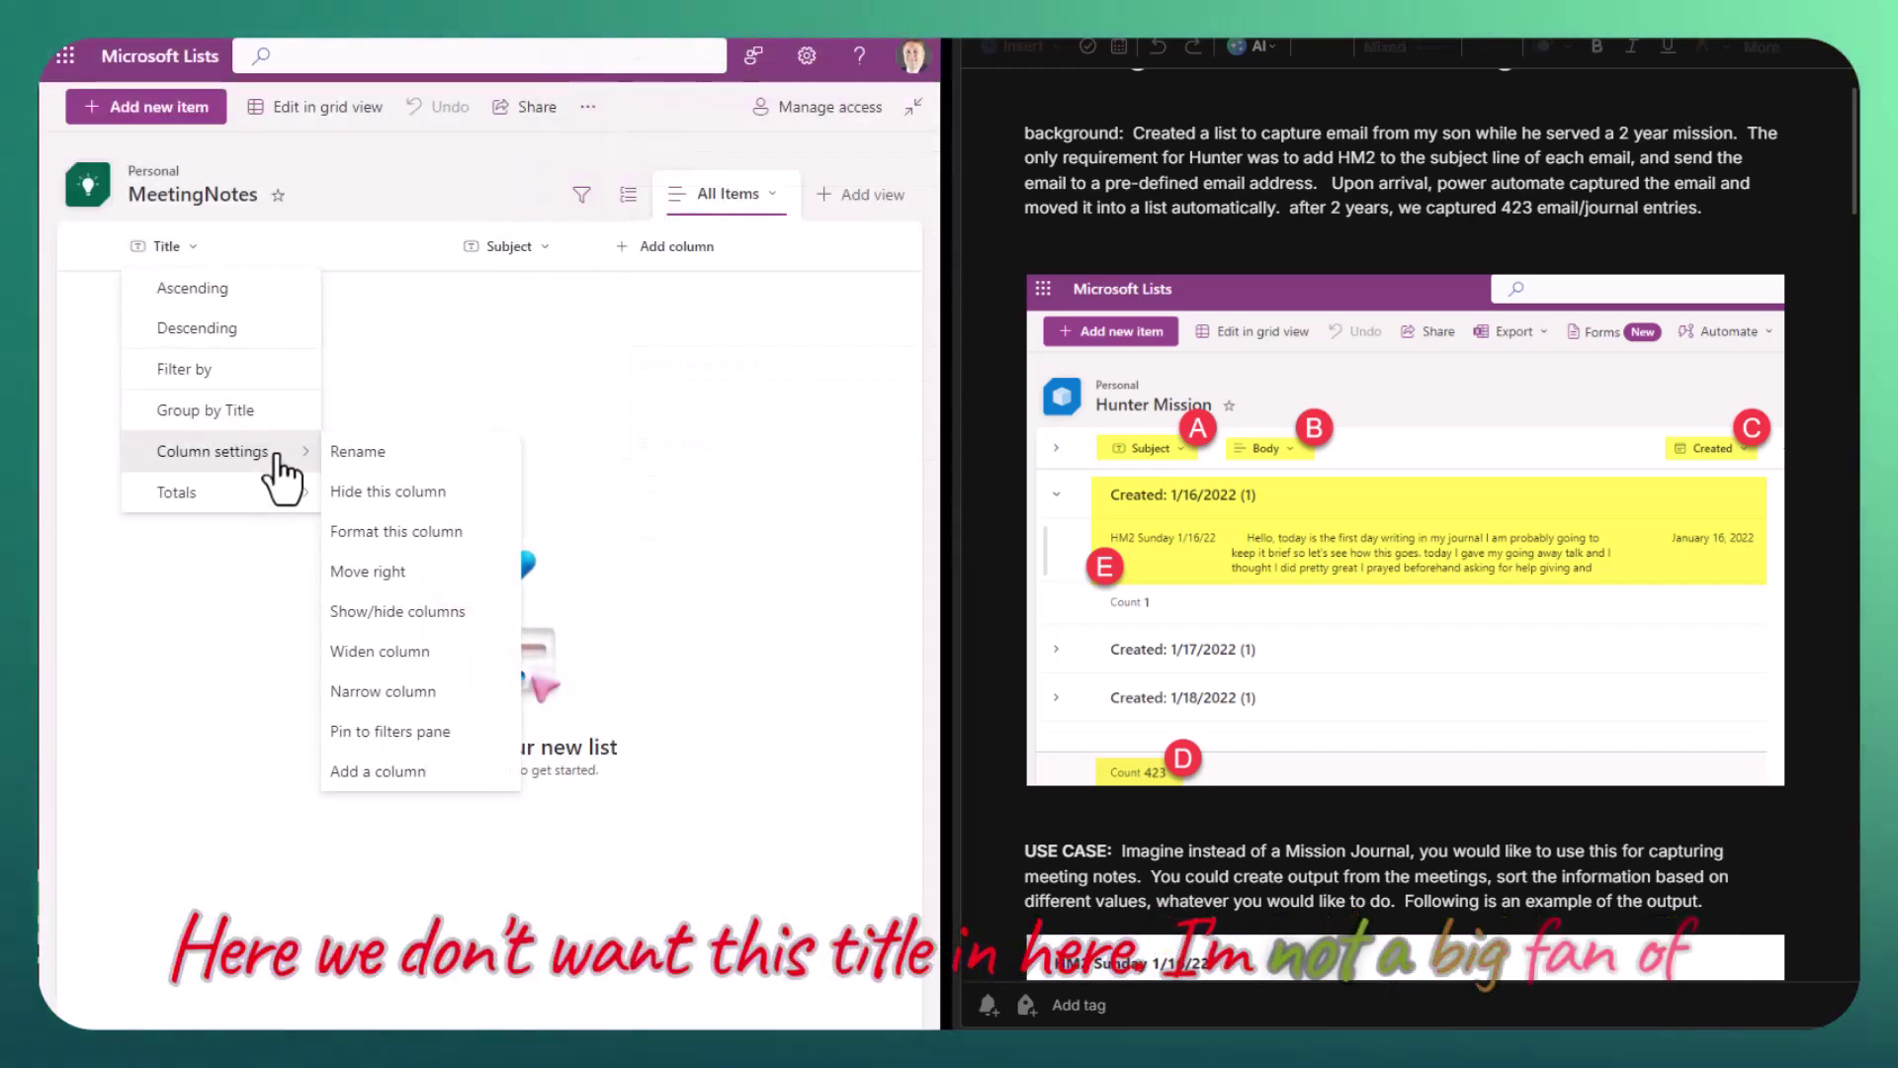
{"action": "left_click", "coordinate": [420, 492]}
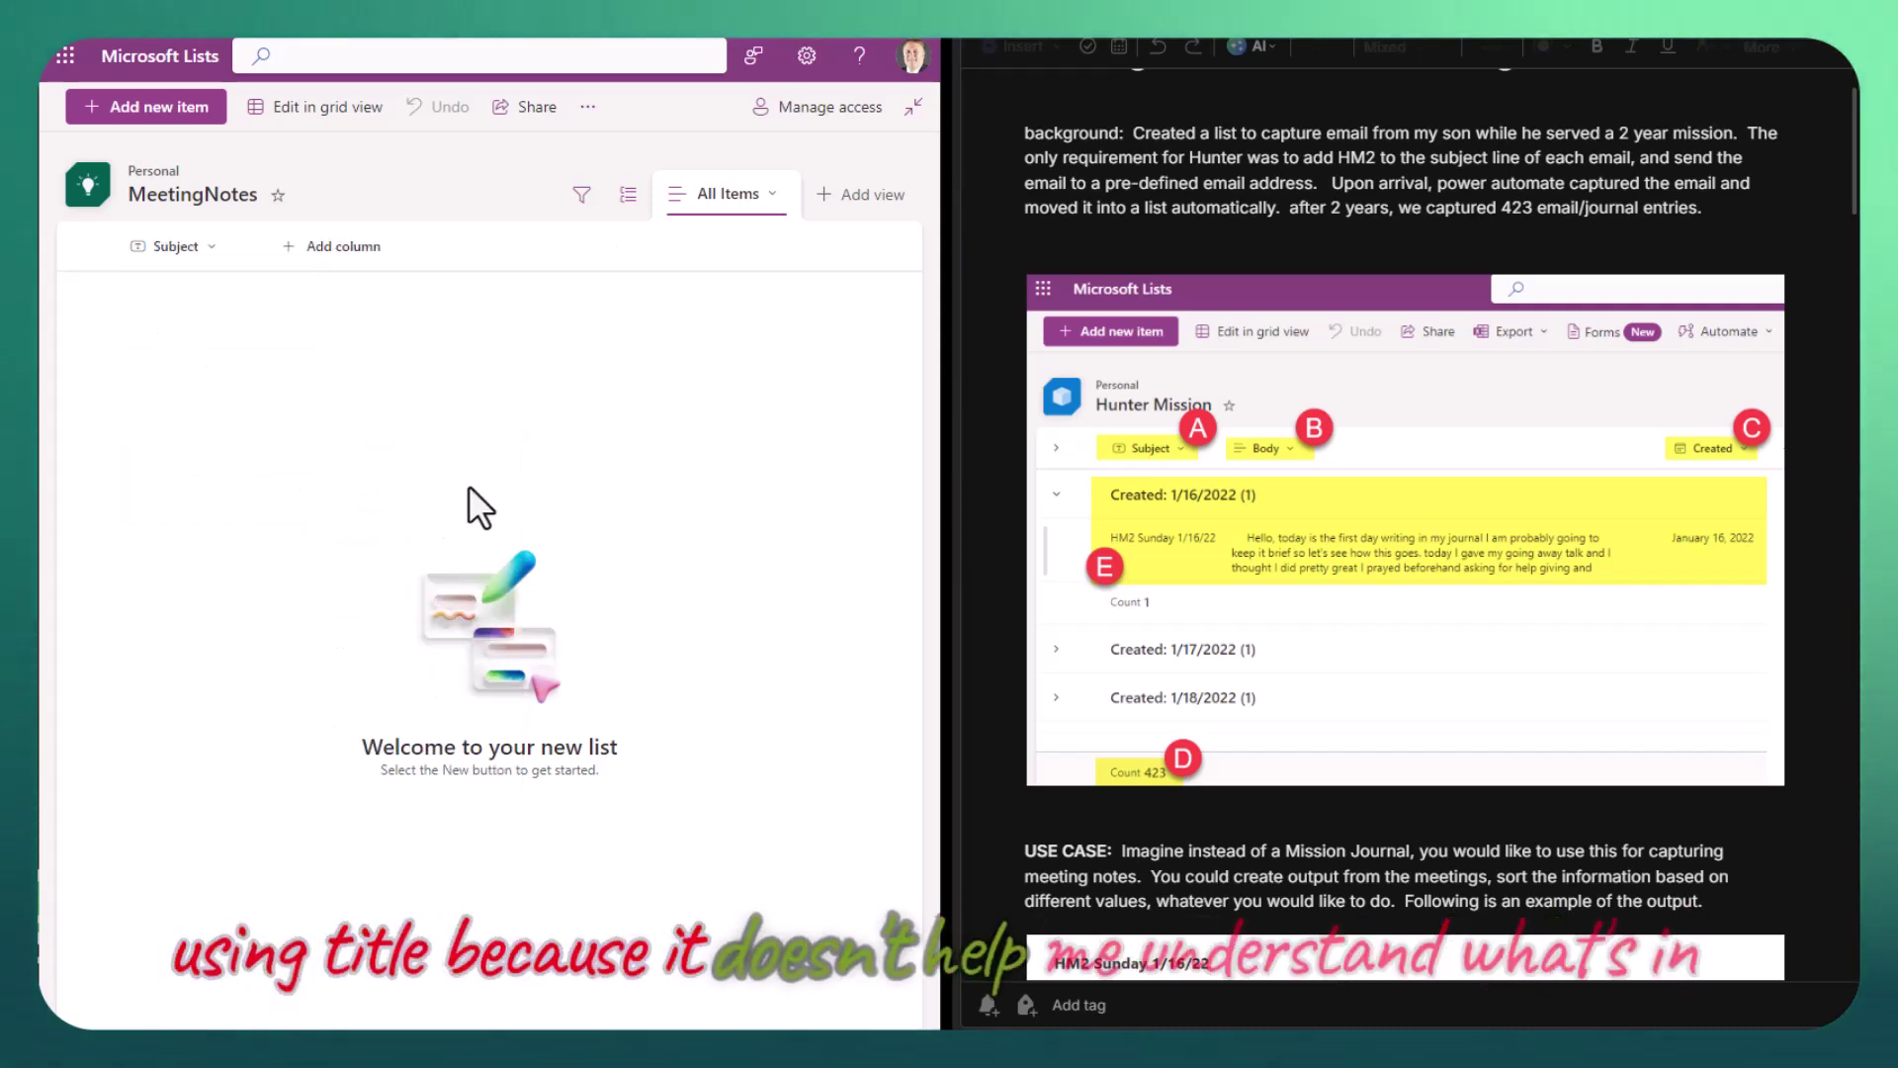
Add a Body text column set to Multiple lines of text, with More options expanded.
{"action": "left_click", "coordinate": [288, 250]}
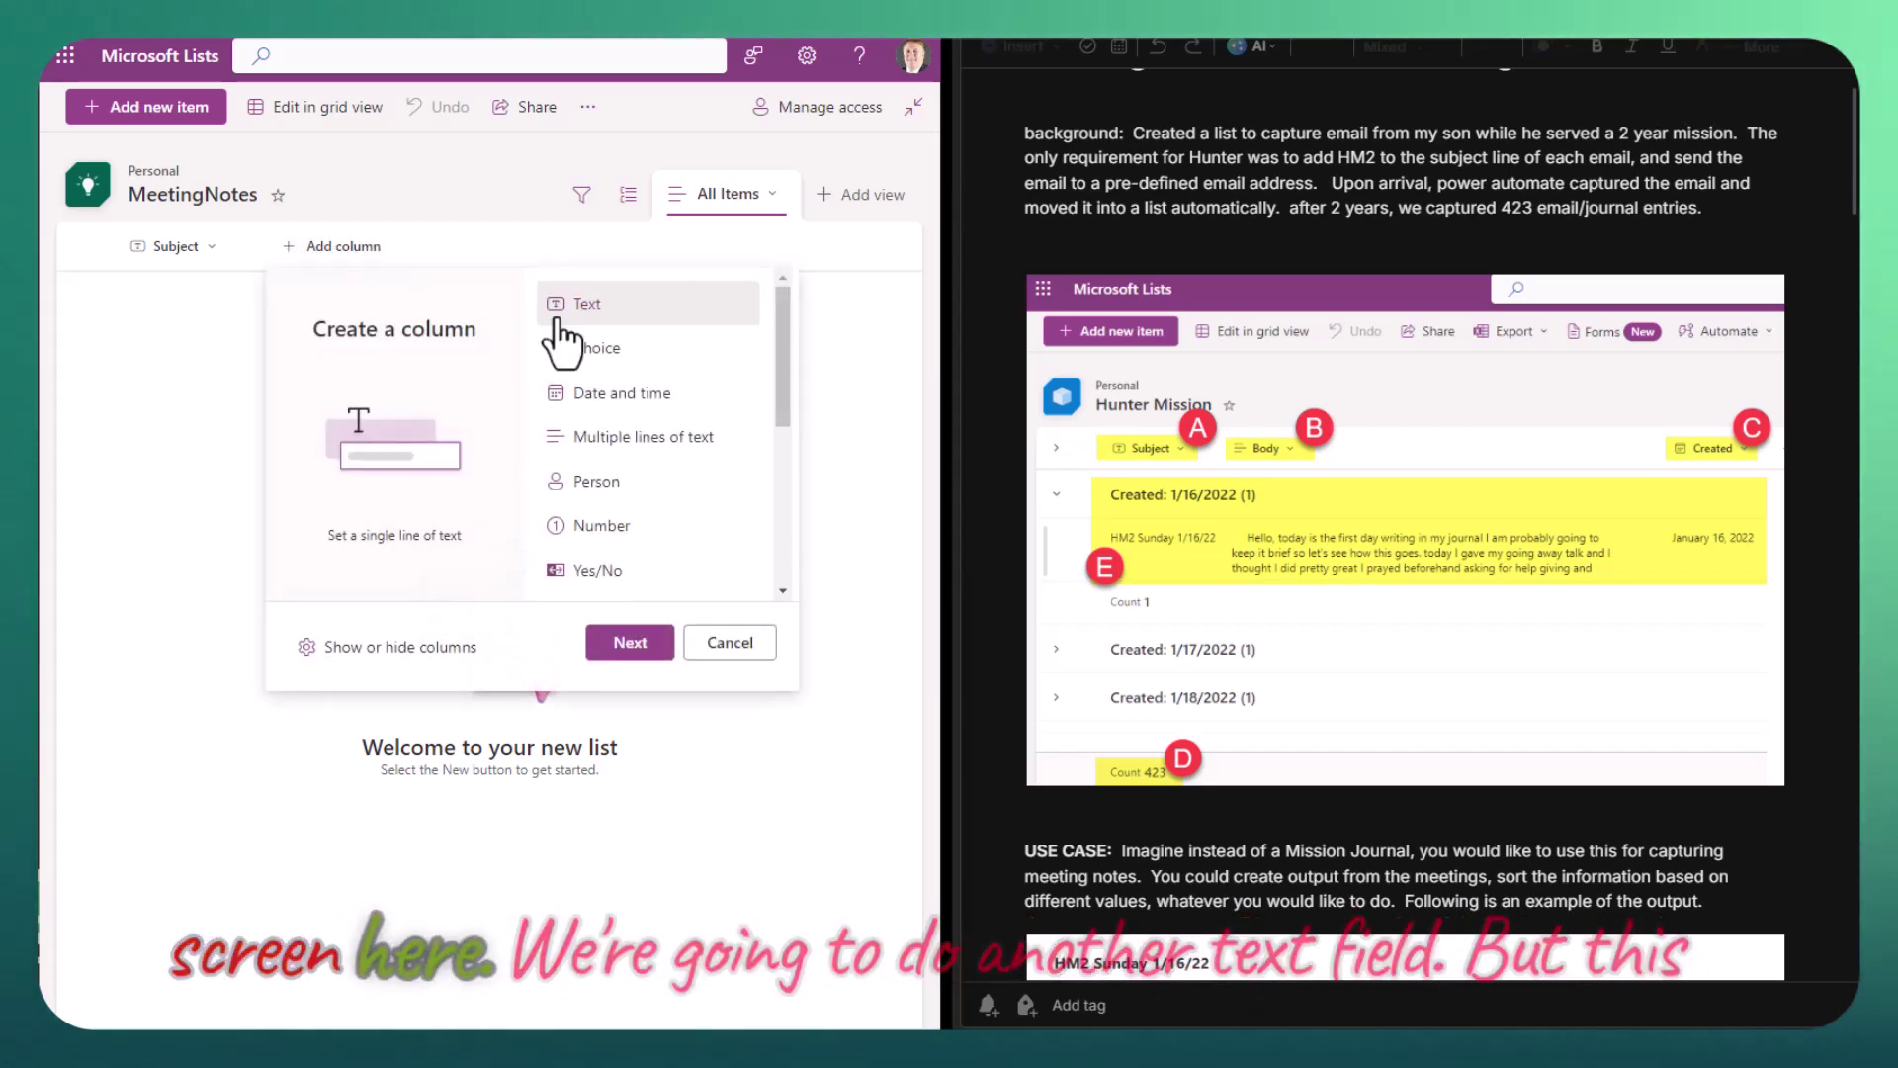
{"action": "left_click", "coordinate": [630, 643]}
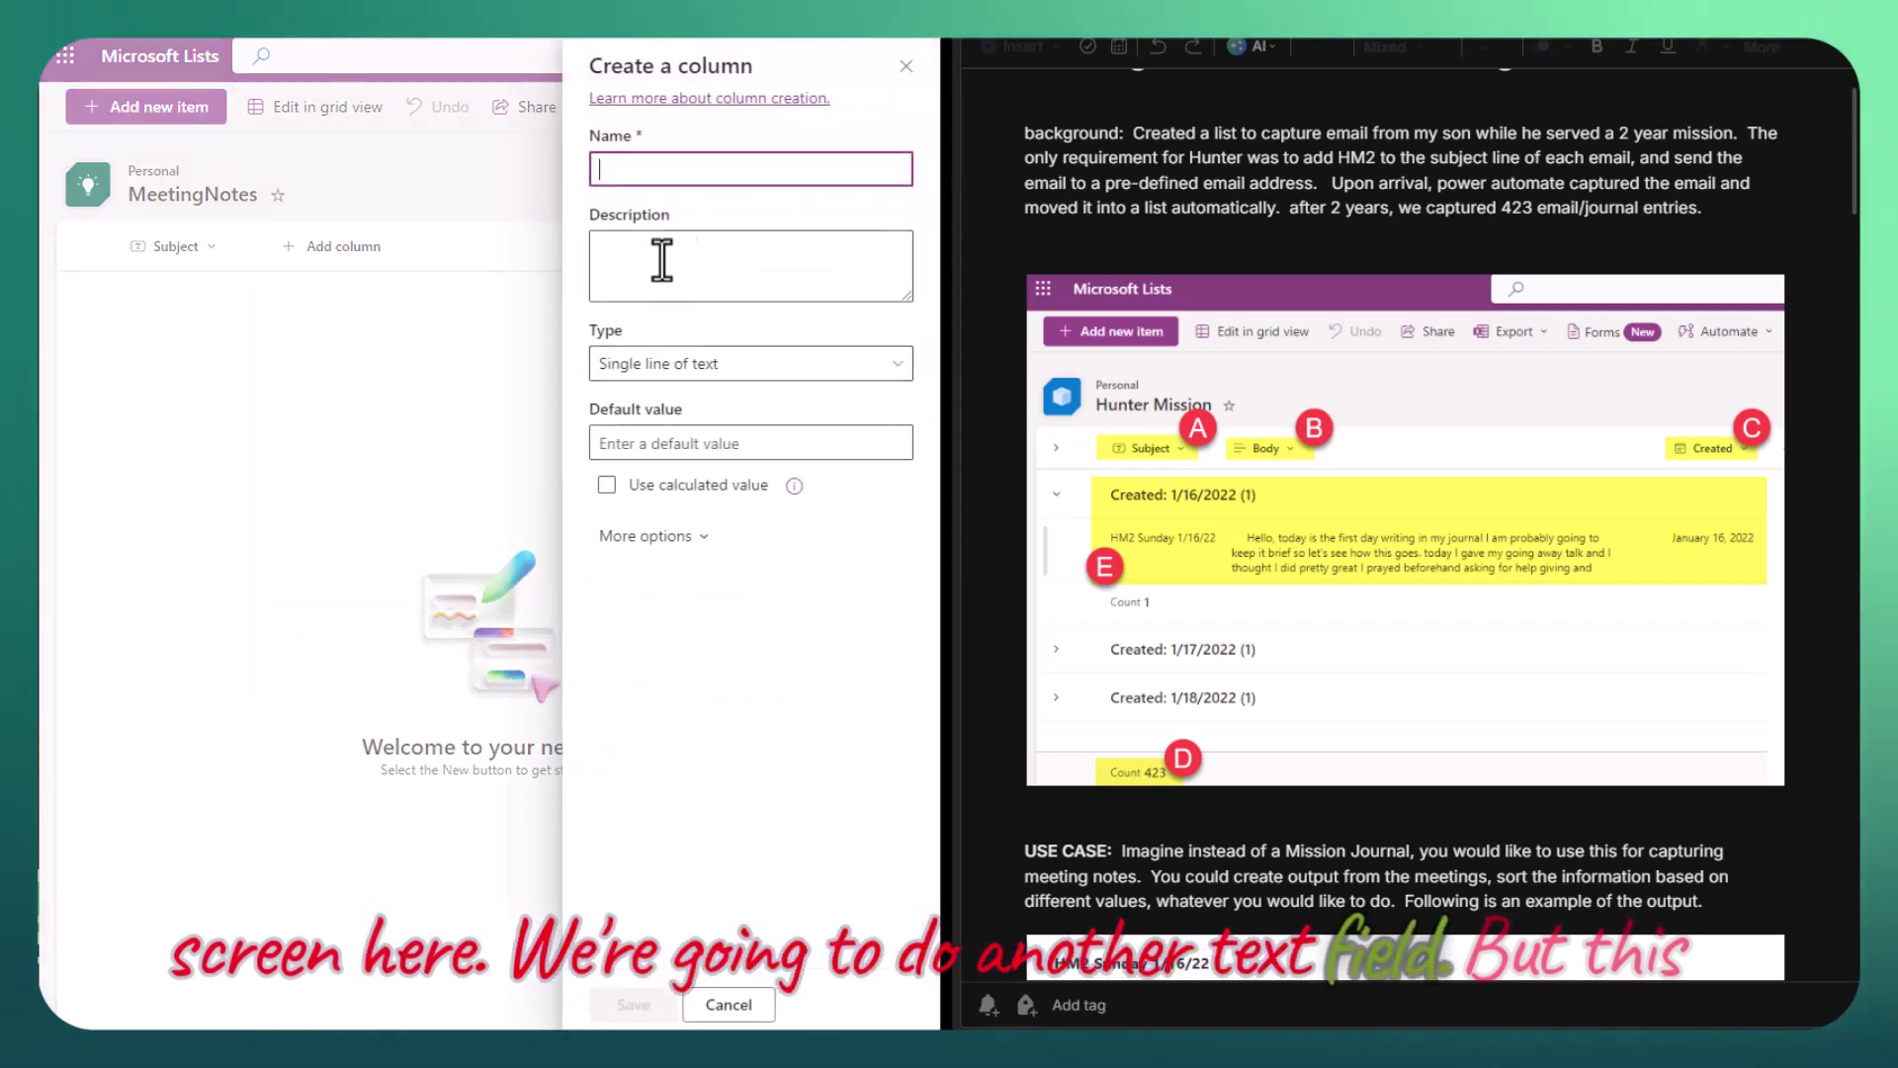
{"action": "type", "text": "Body"}
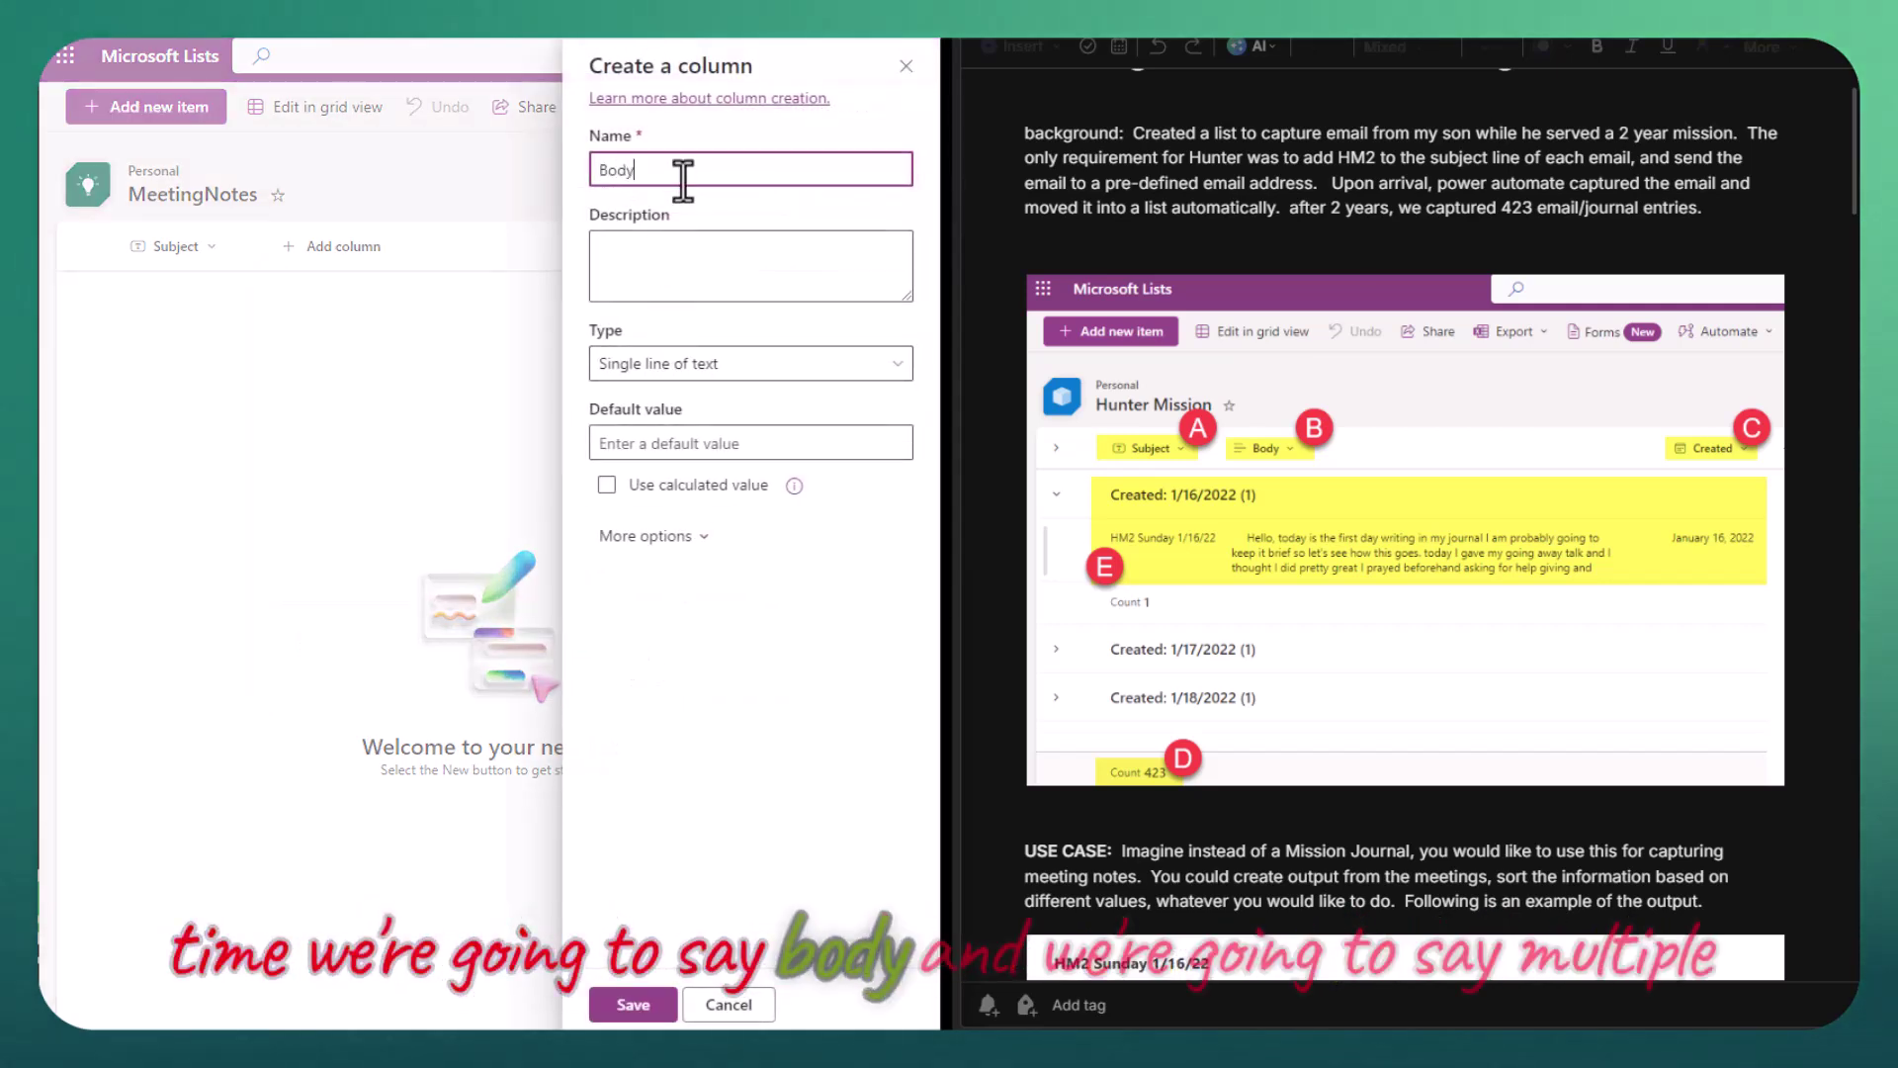
{"action": "left_click", "coordinate": [693, 366]}
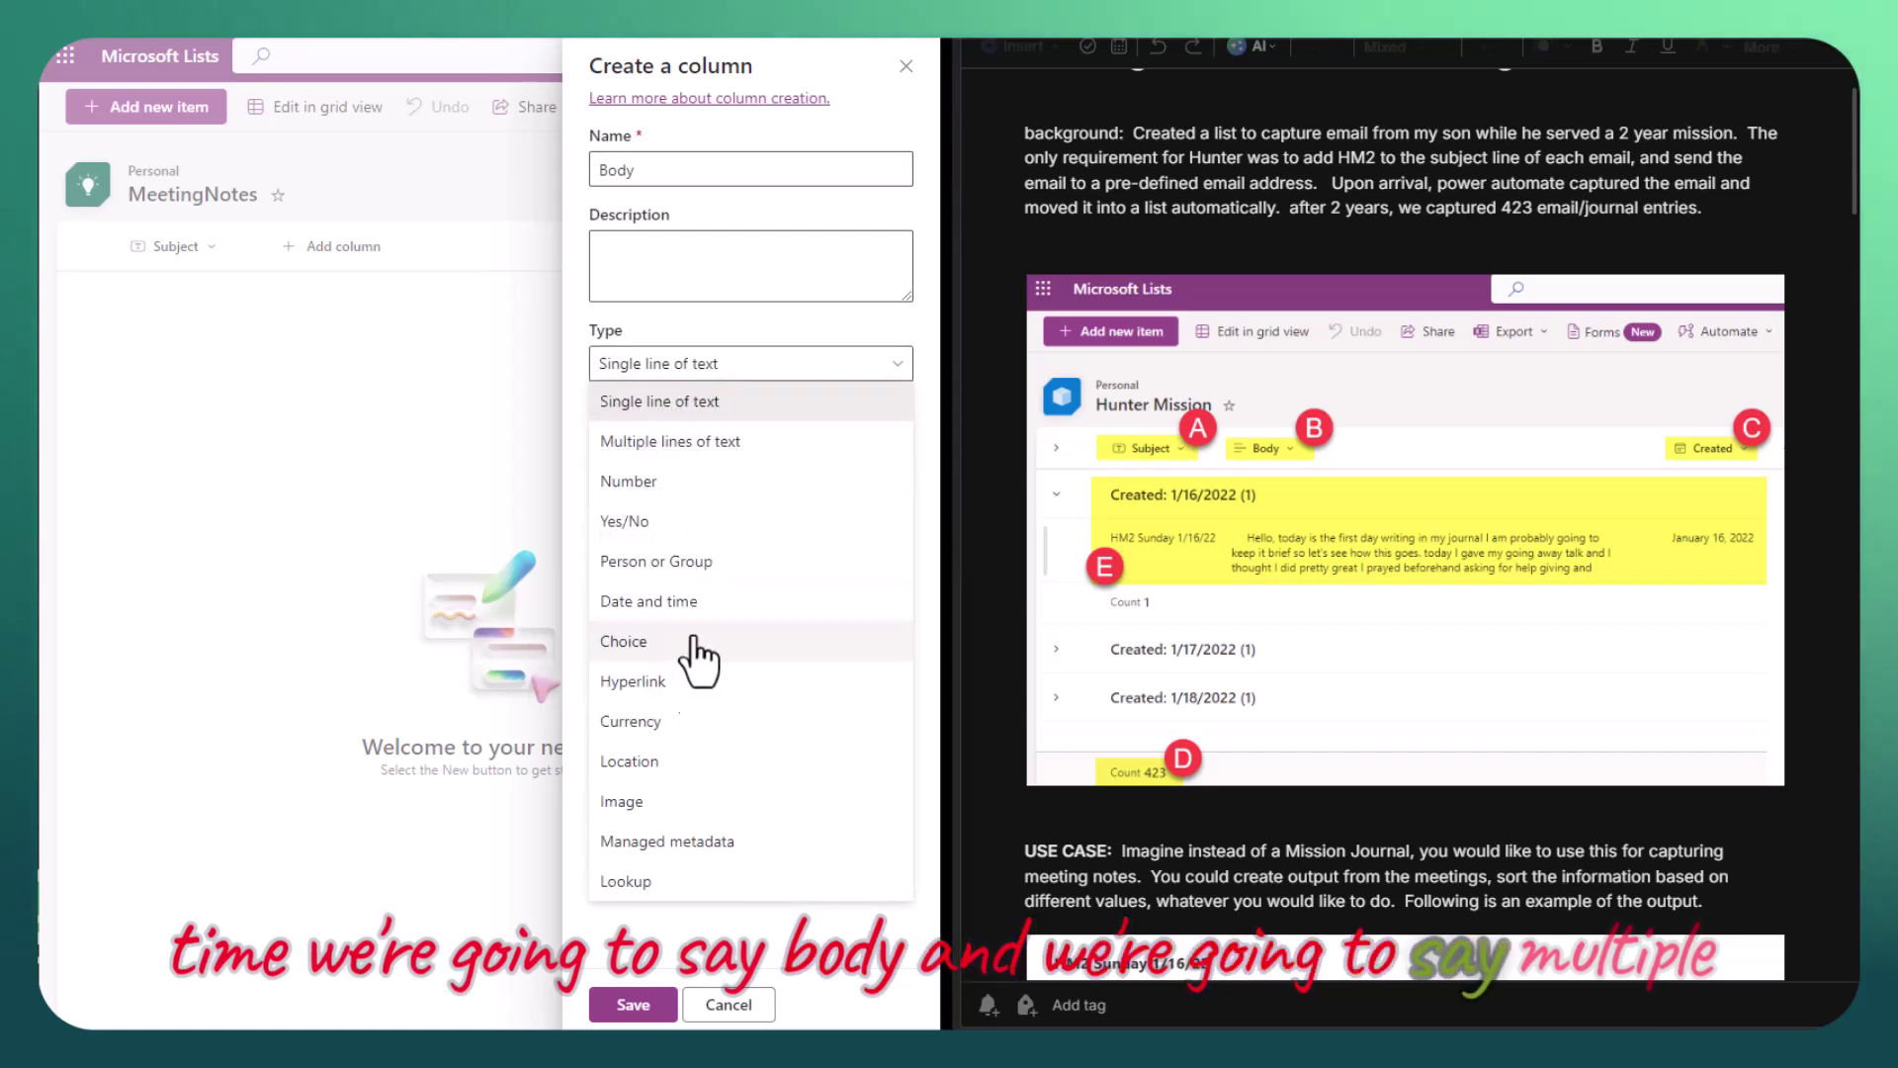
{"action": "left_click", "coordinate": [724, 441]}
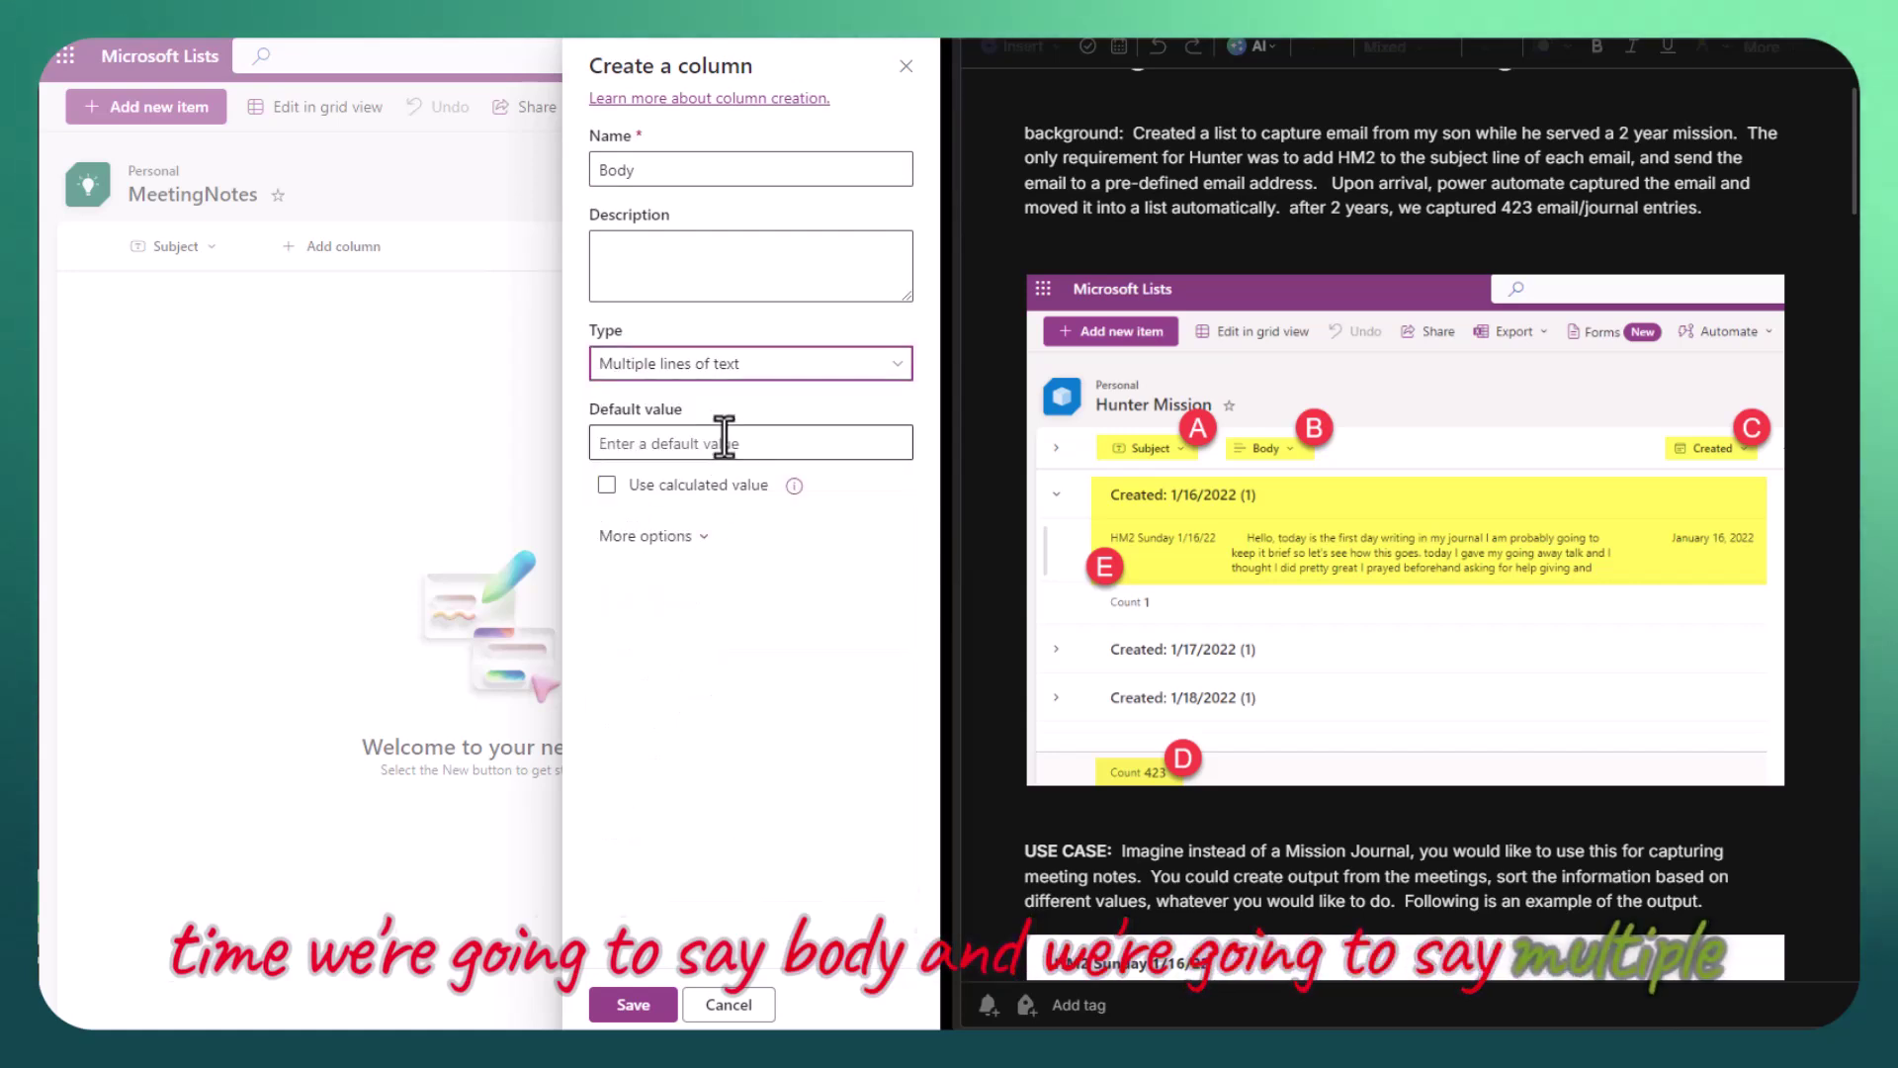
{"action": "left_click", "coordinate": [668, 539]}
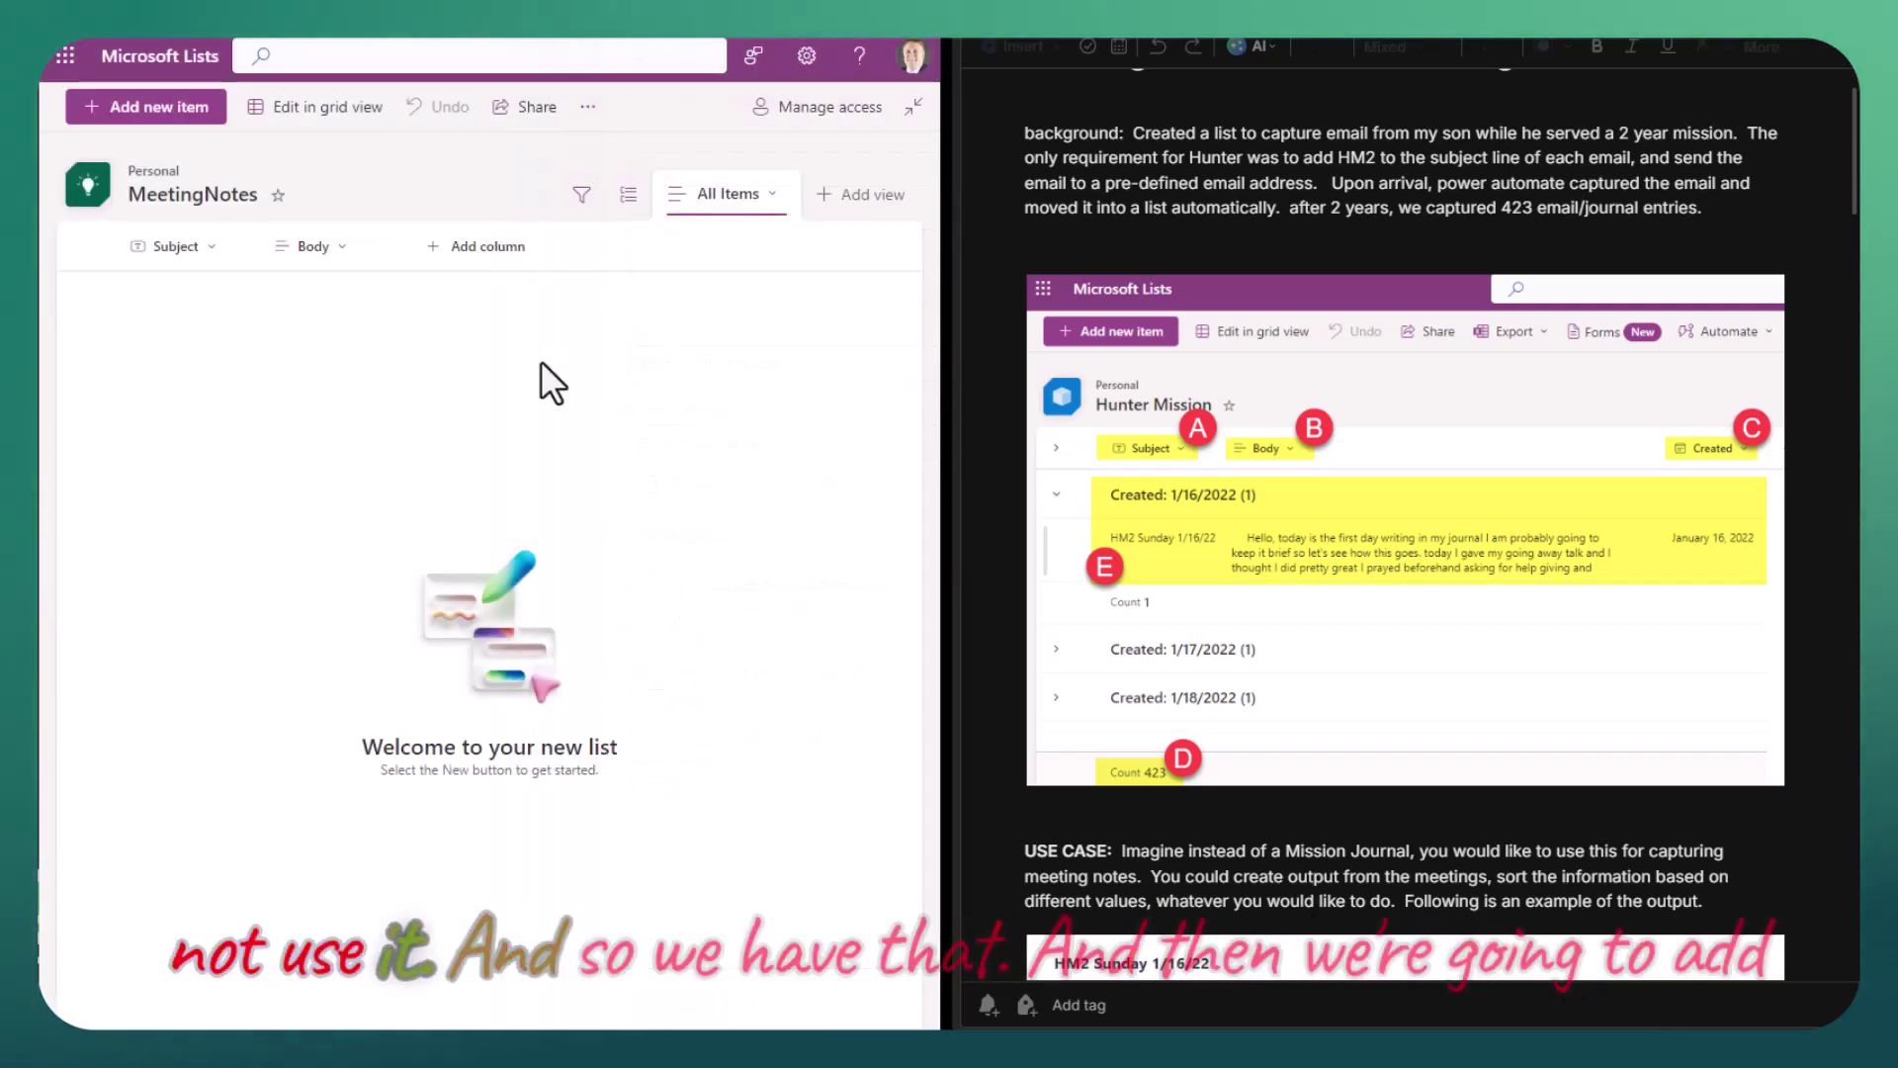
Tick Created in the view's columns and apply so it appears beside Subject and Body.
{"action": "left_click", "coordinate": [435, 247]}
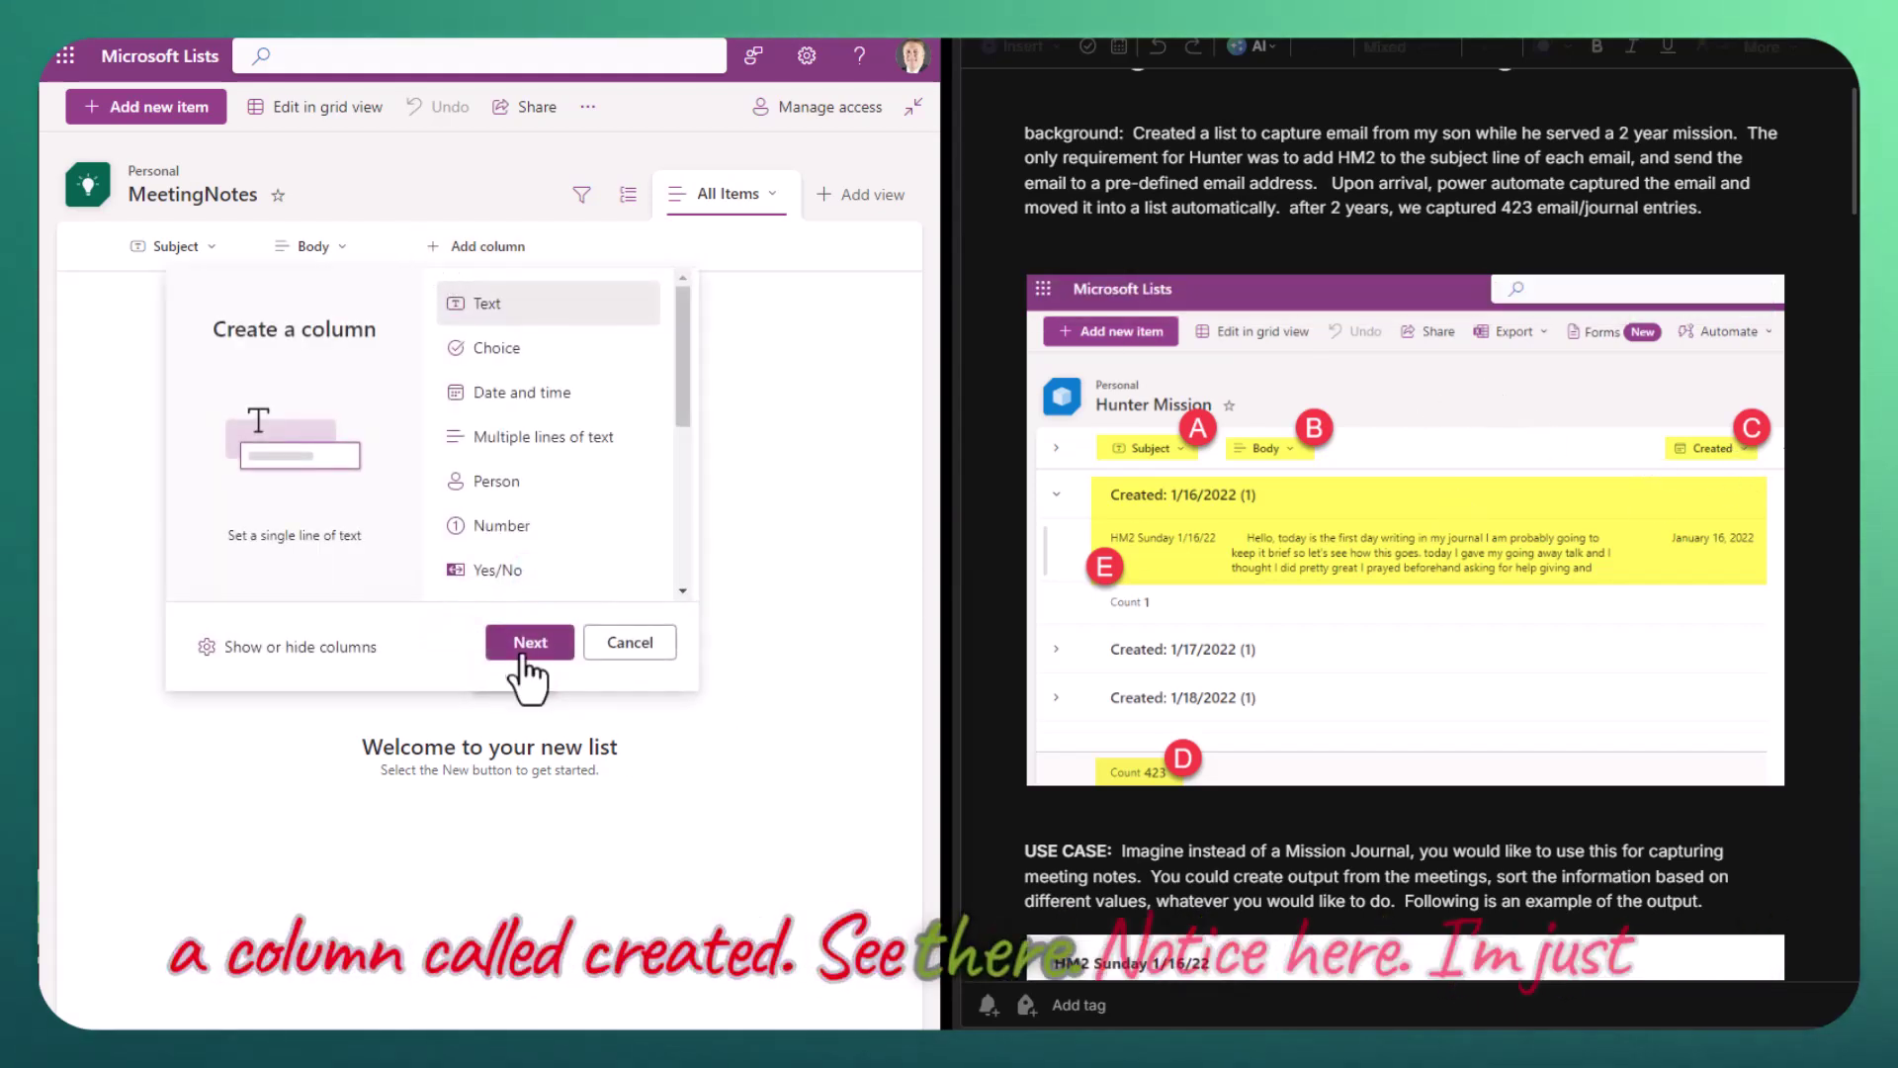
{"action": "left_click", "coordinate": [255, 648]}
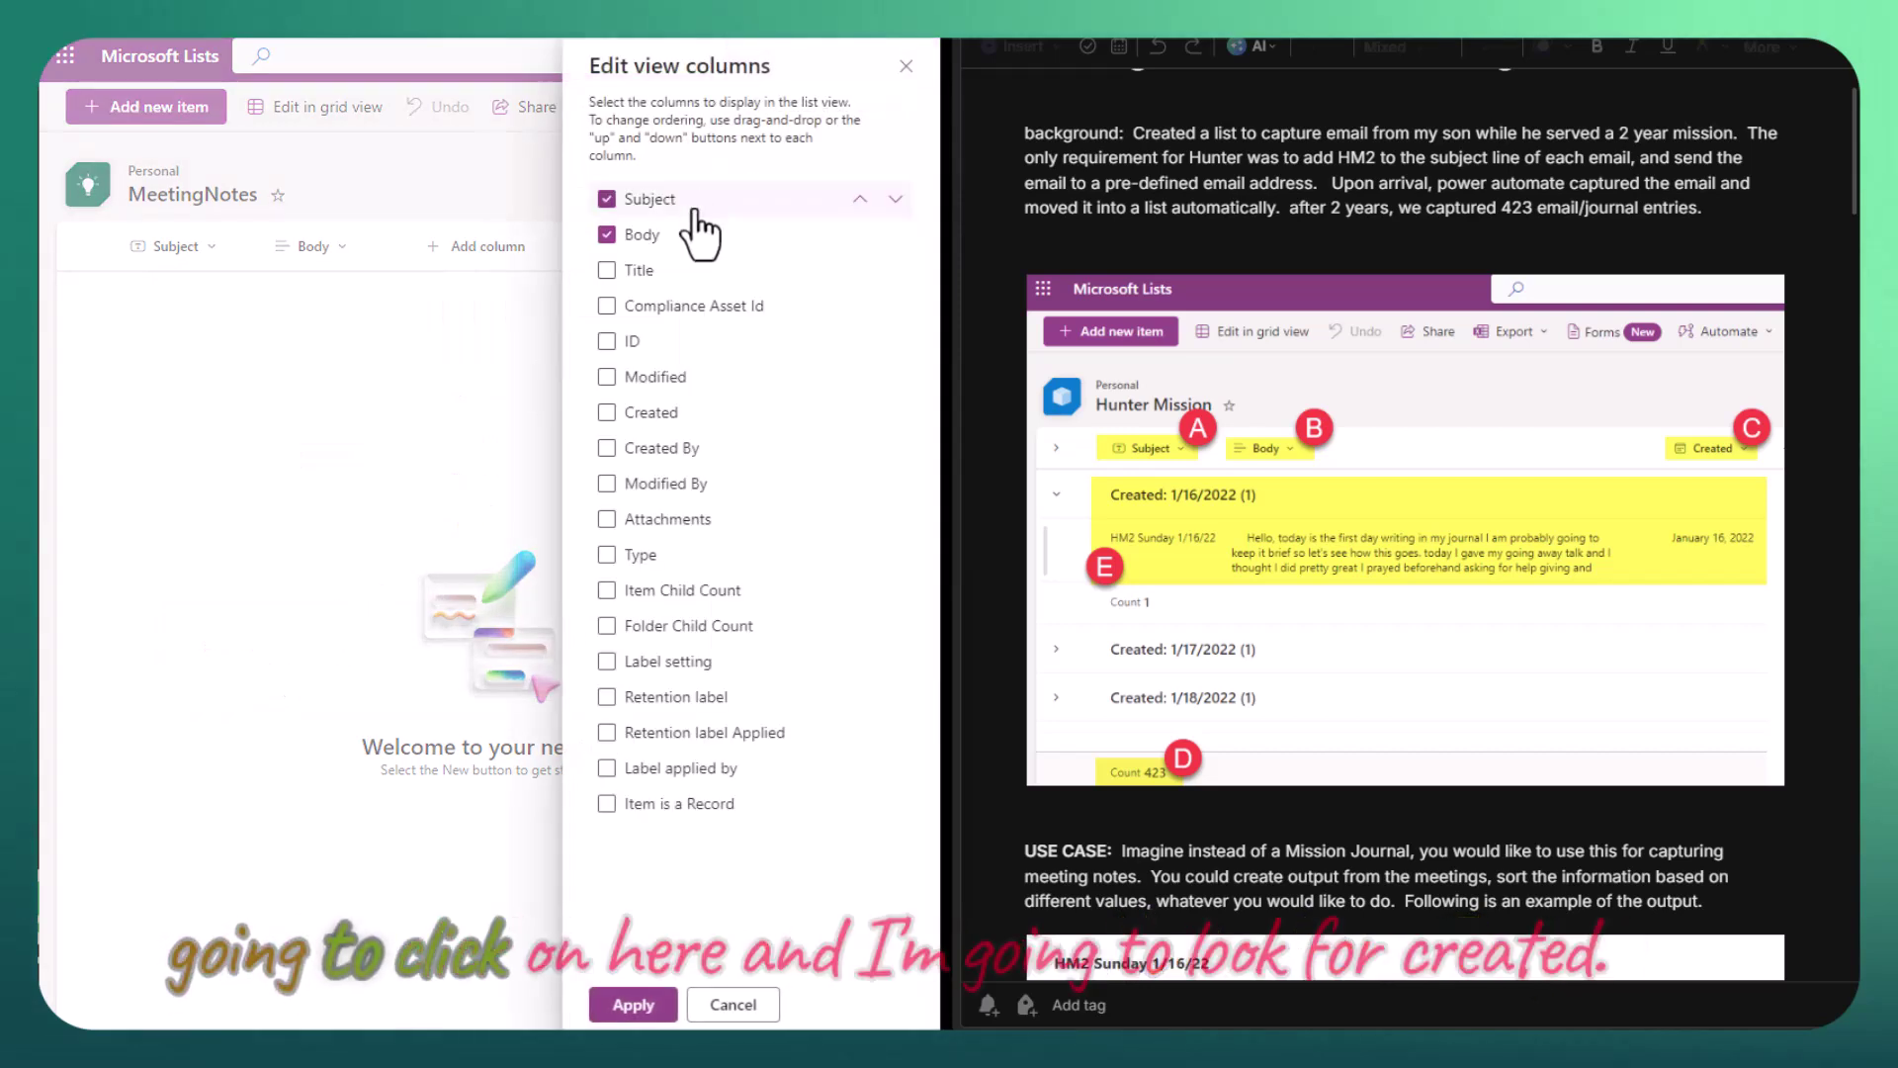
{"action": "left_click", "coordinate": [608, 413]}
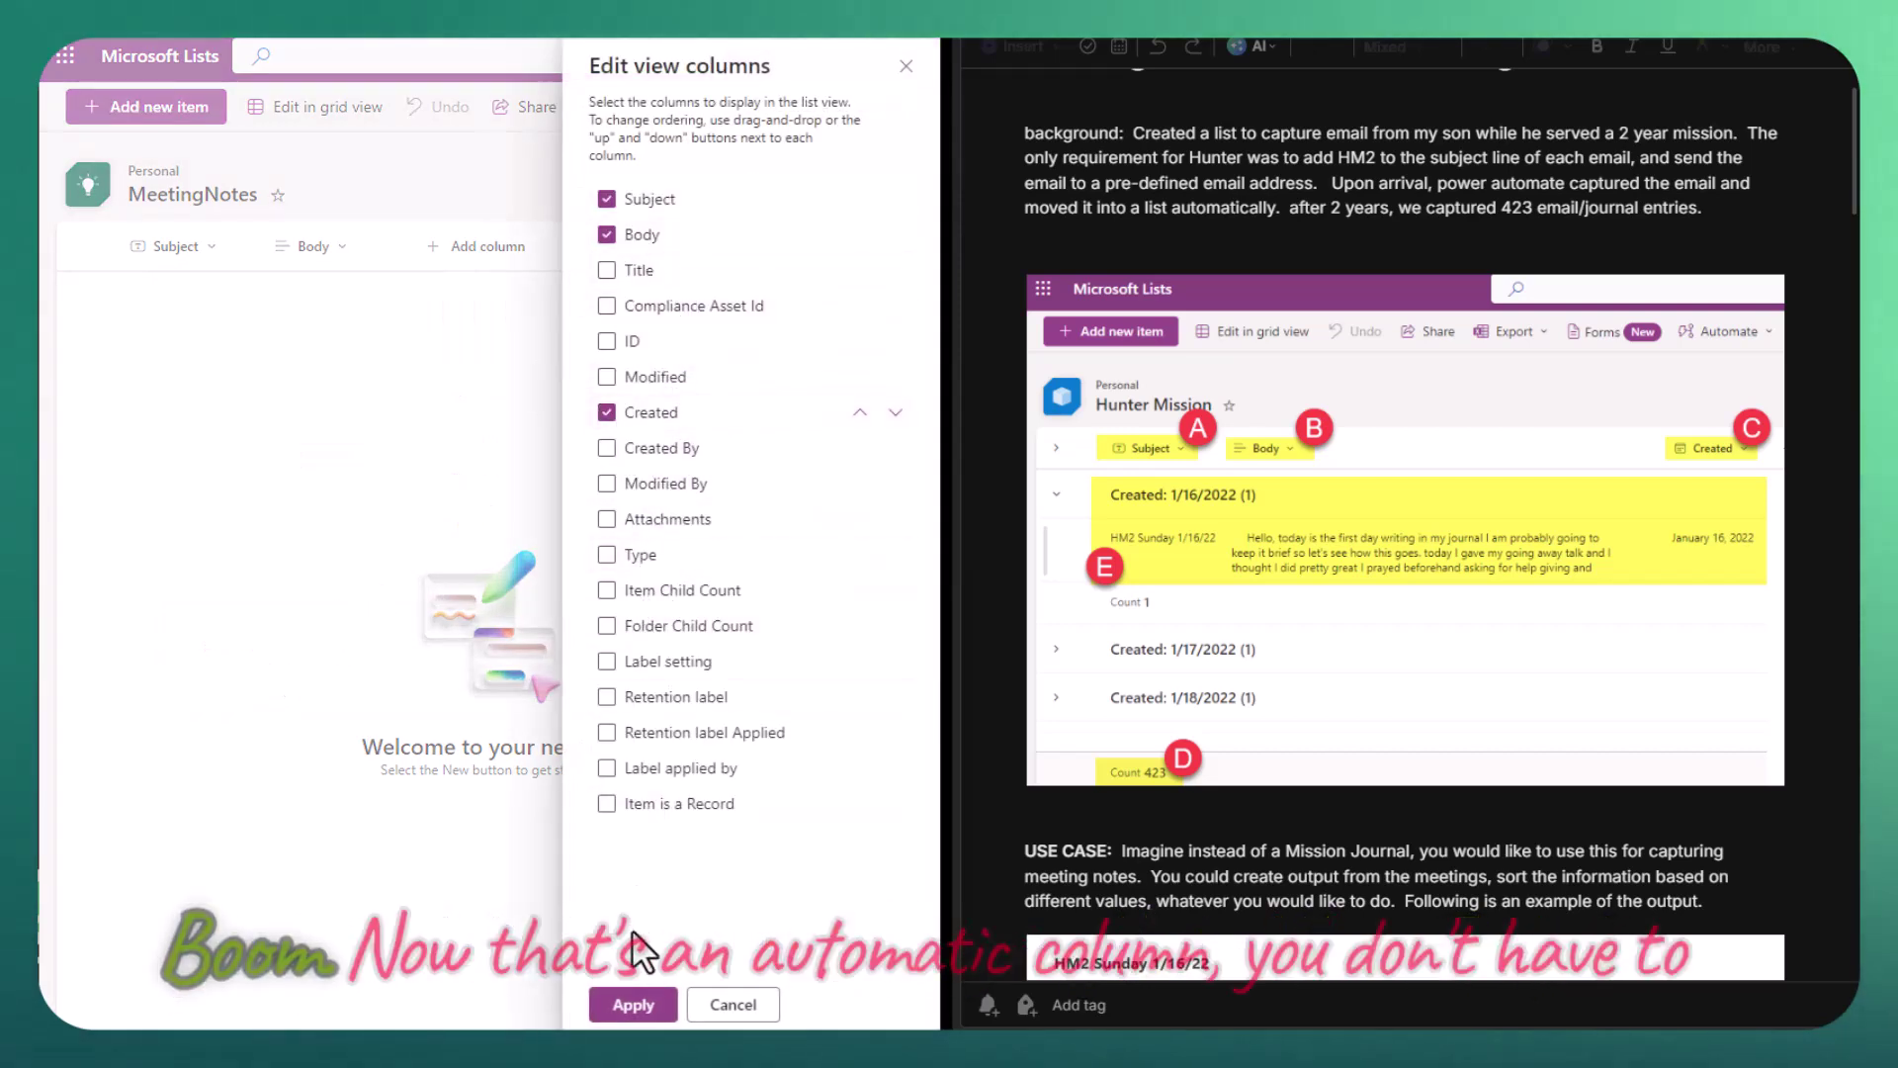
{"action": "left_click", "coordinate": [652, 1008]}
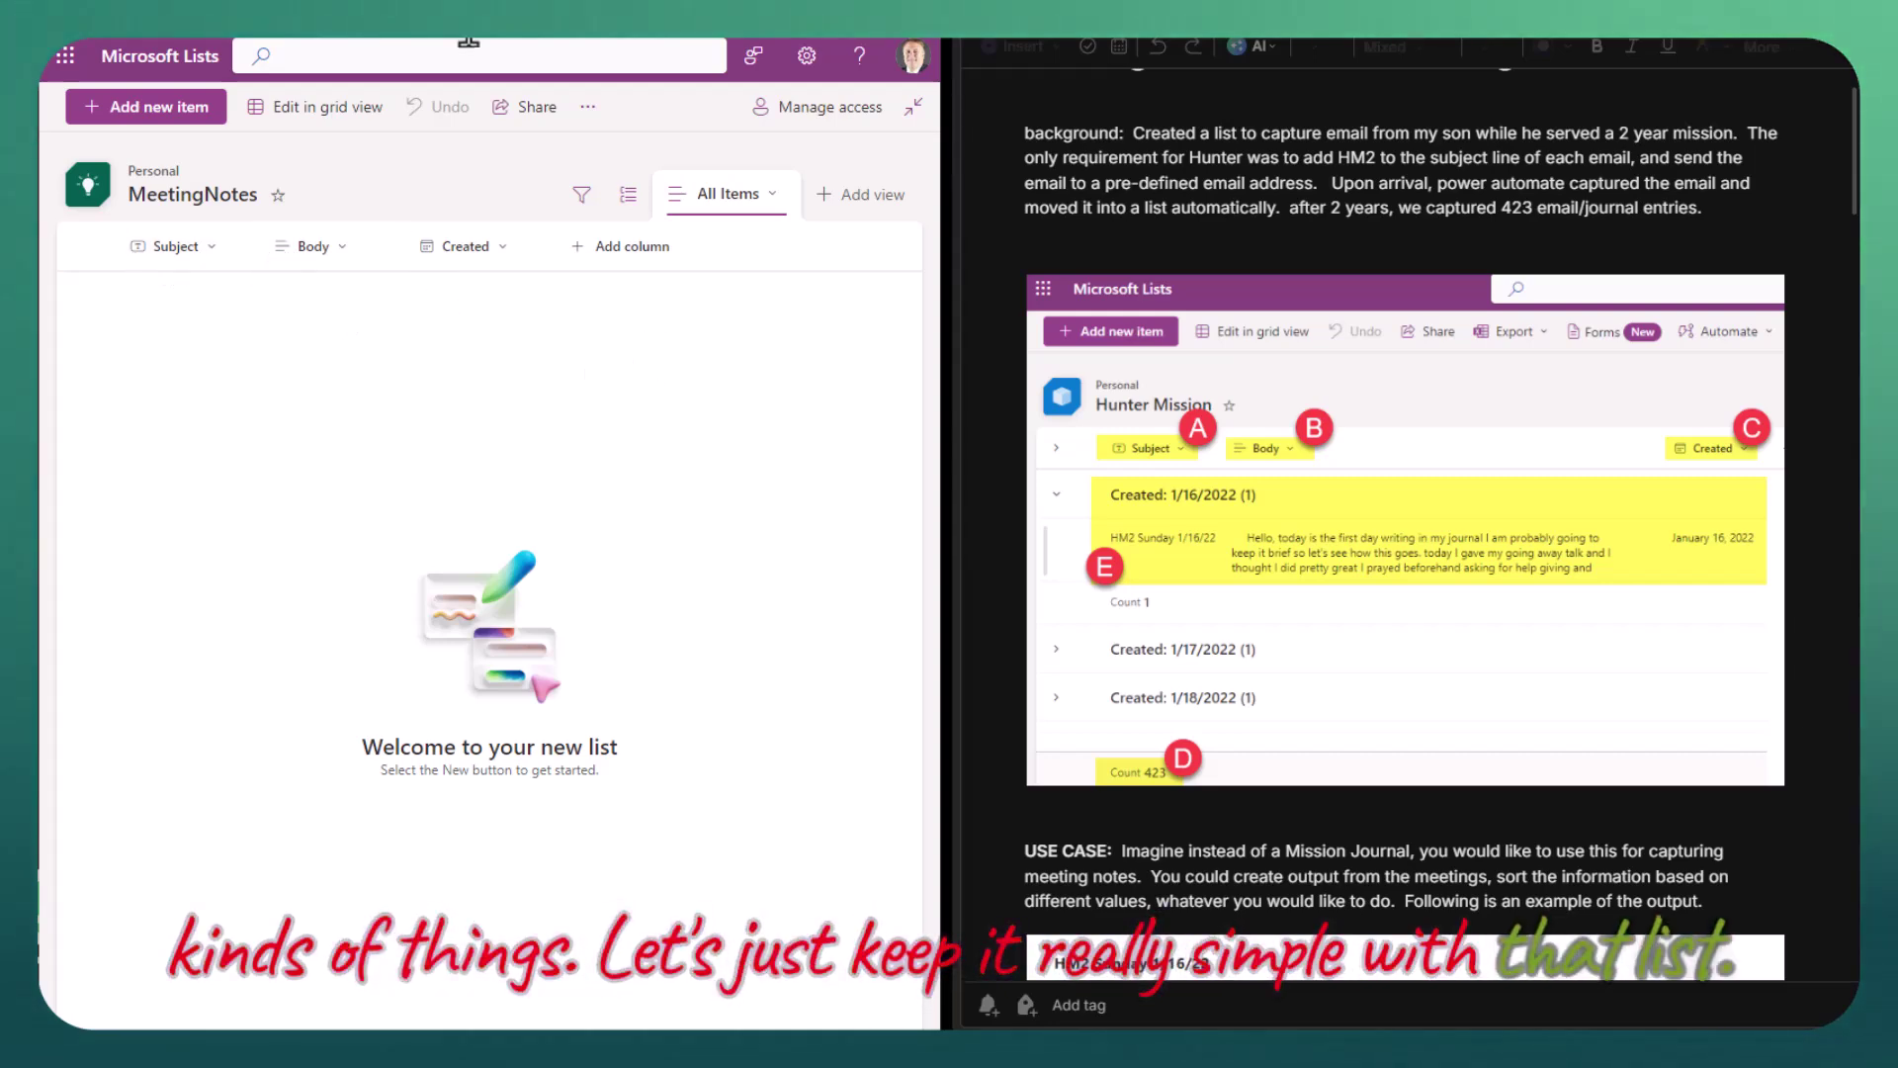
{"action": "scroll", "coordinate": [1241, 500], "scroll_direction": "down", "scroll_amount": 3}
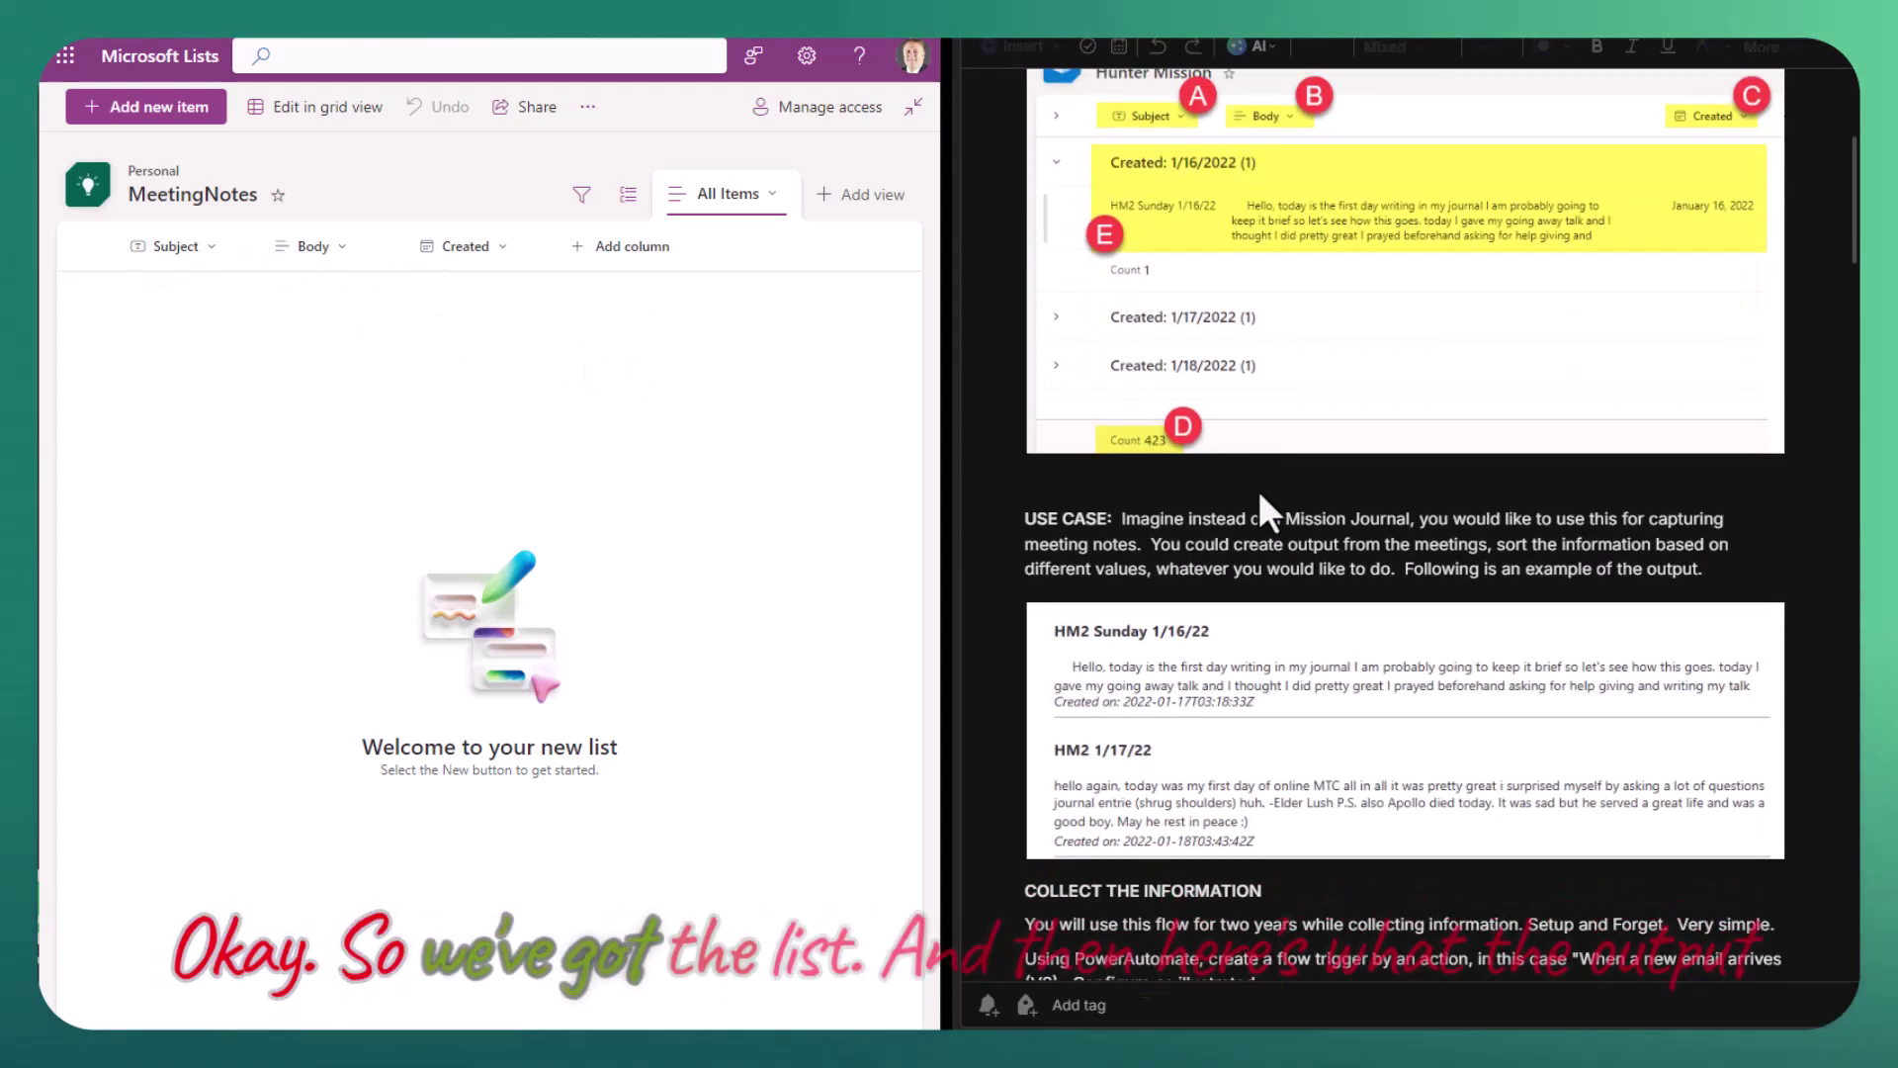
{"action": "scroll", "coordinate": [1231, 495], "scroll_direction": "down", "scroll_amount": 2}
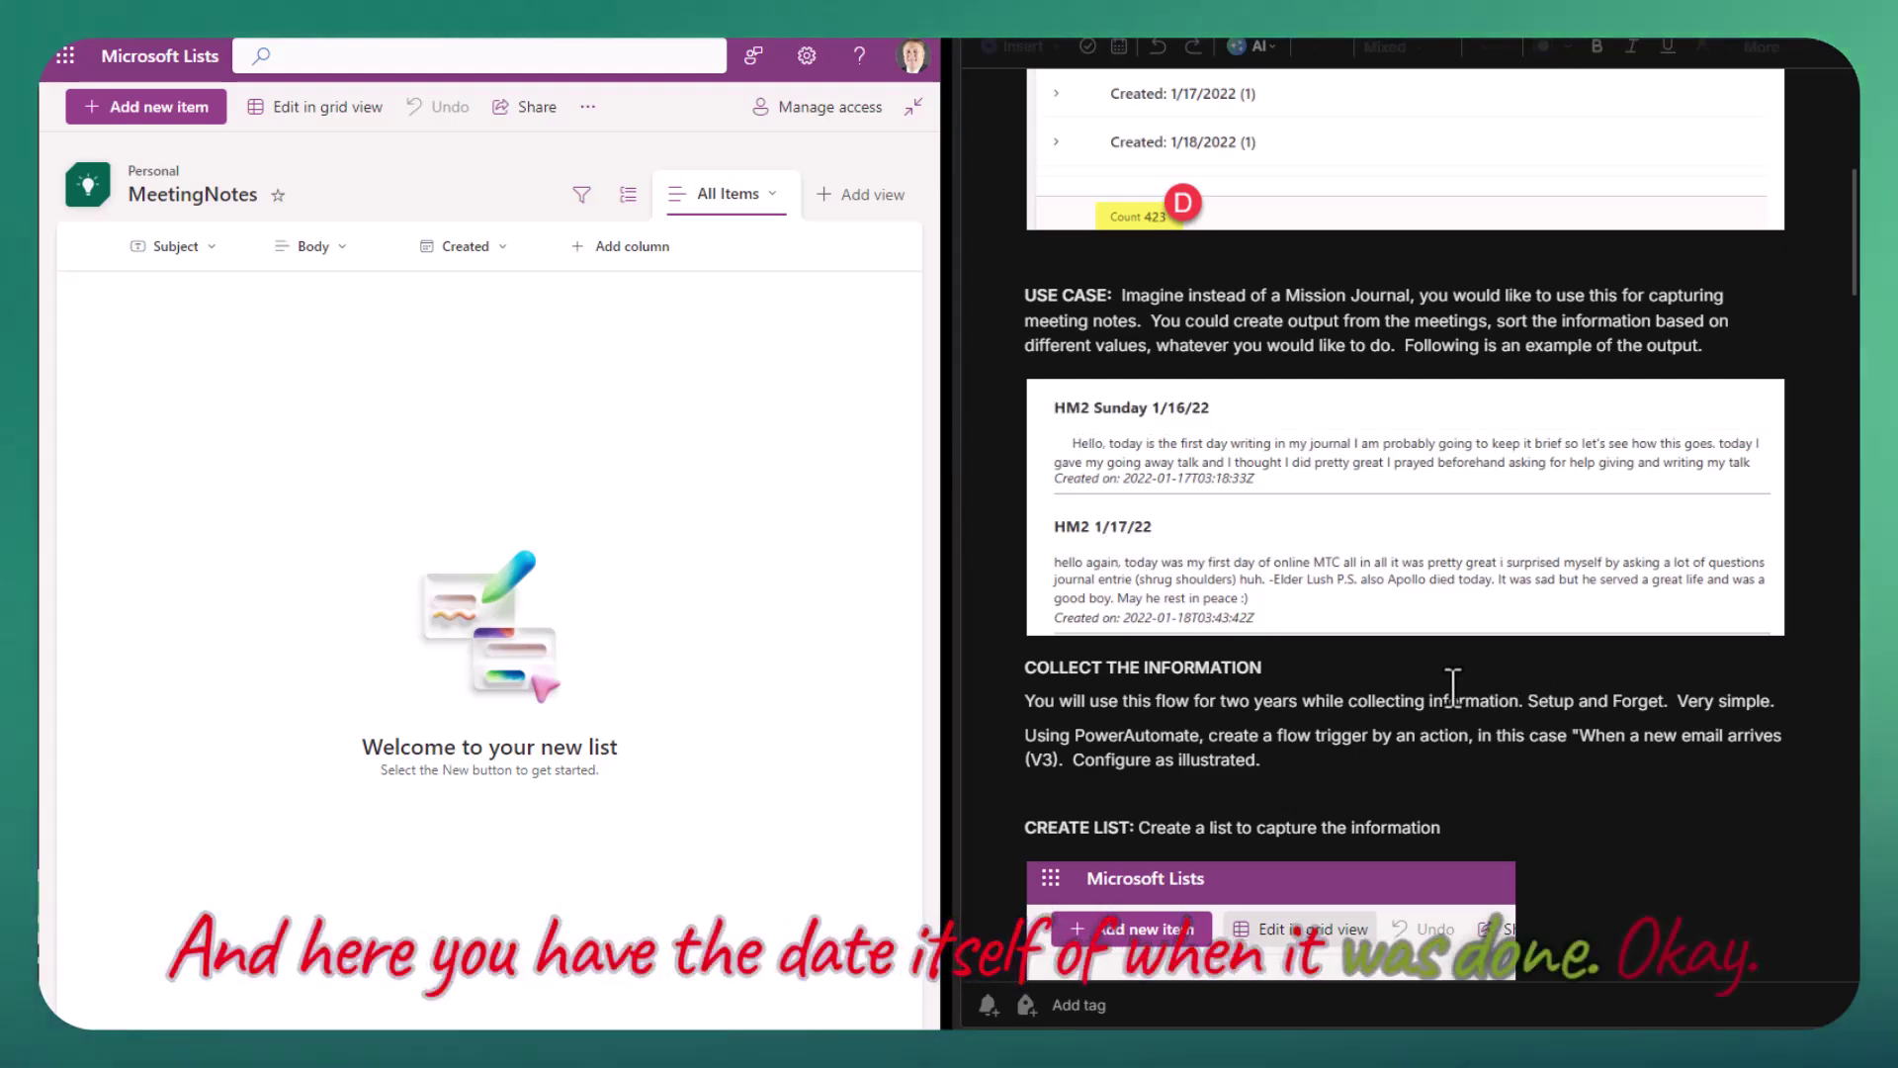
{"action": "scroll", "coordinate": [1452, 685], "scroll_direction": "down", "scroll_amount": 2}
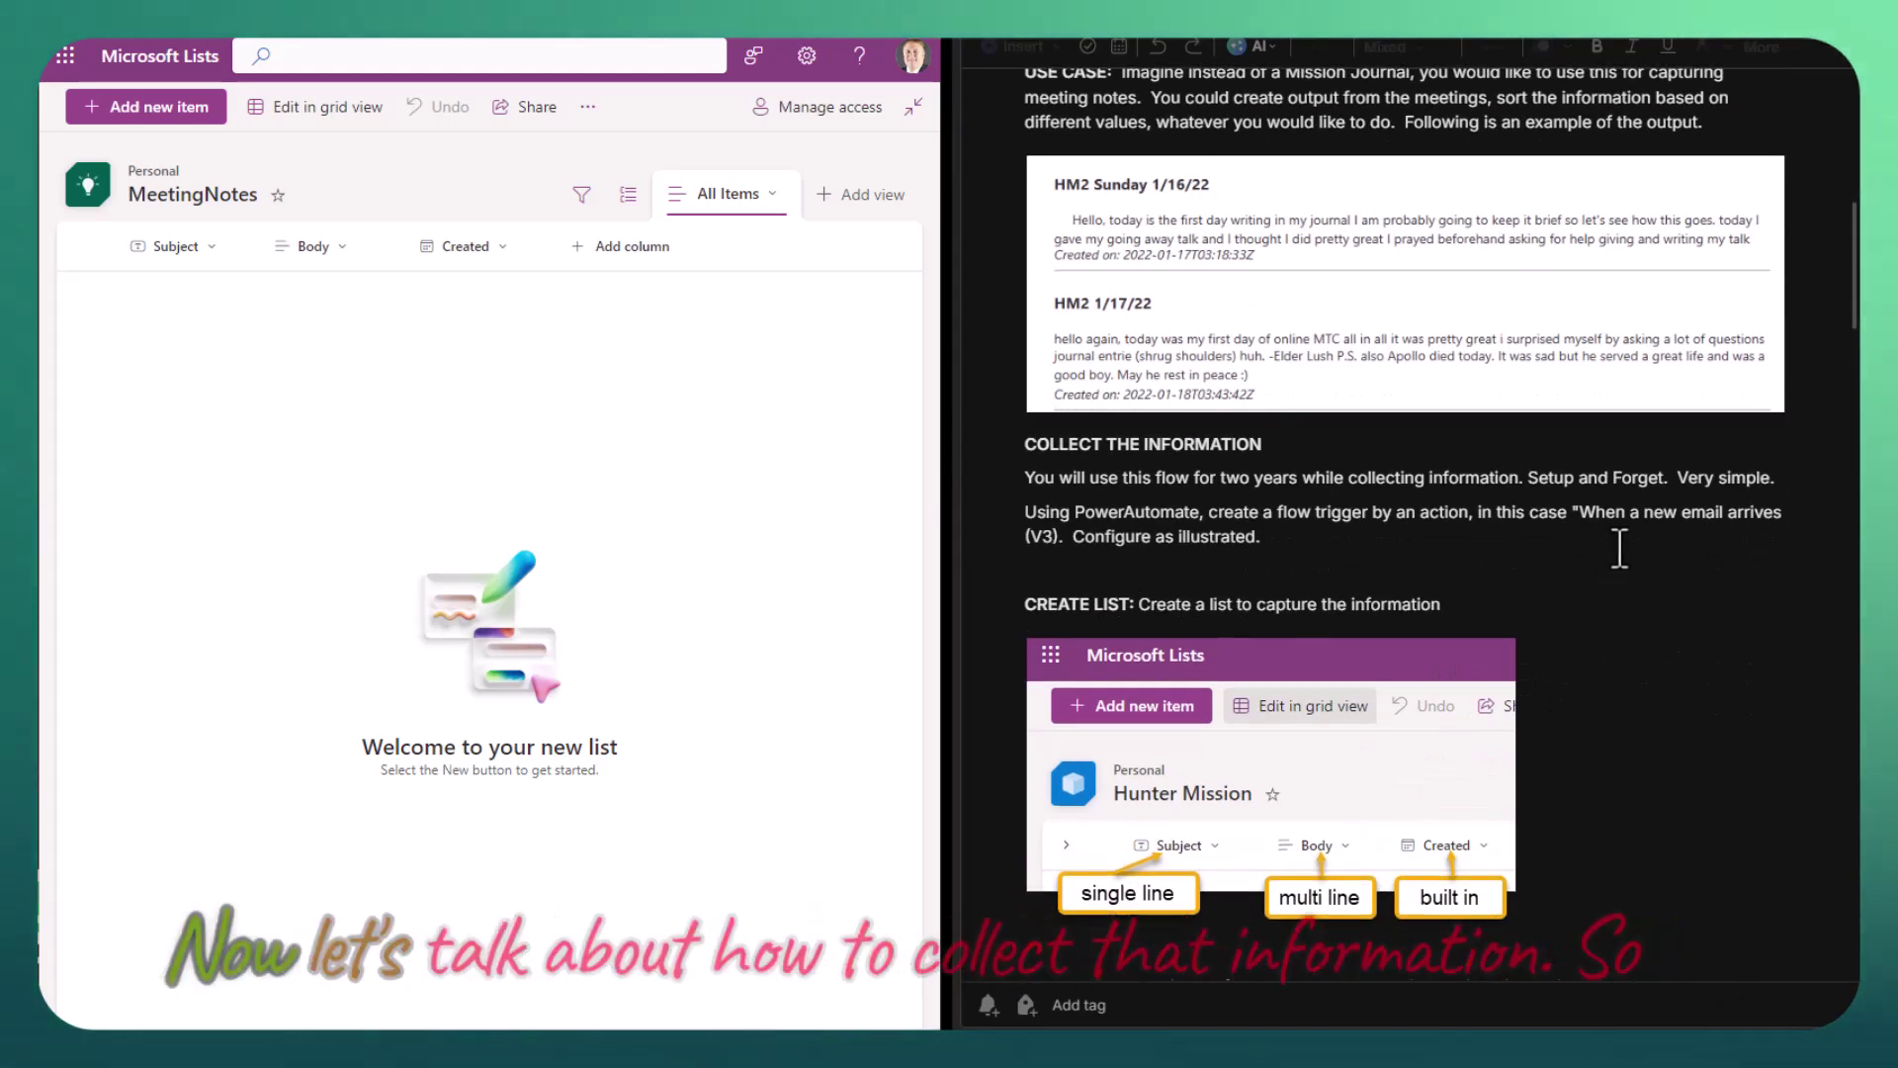
{"action": "scroll", "coordinate": [1615, 542], "scroll_direction": "down", "scroll_amount": 5}
{"action": "scroll", "coordinate": [1626, 554], "scroll_direction": "down", "scroll_amount": 1}
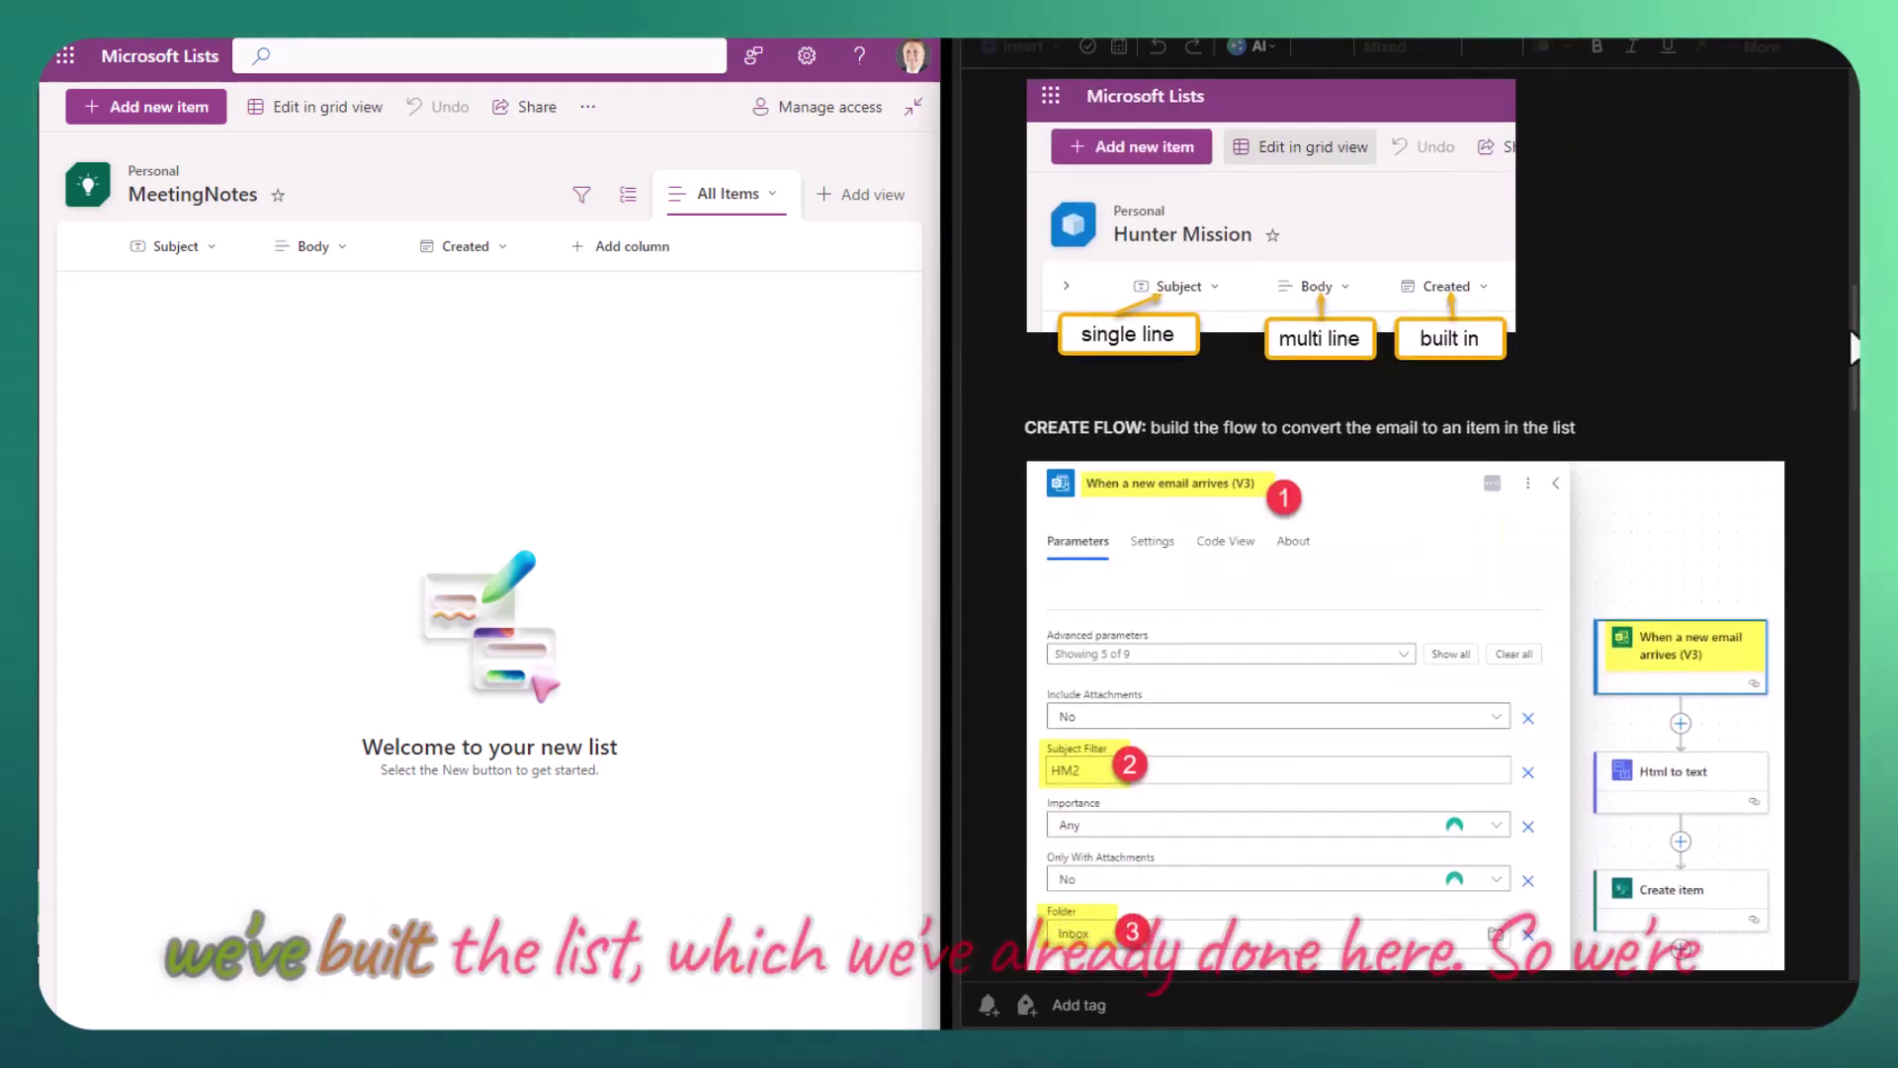
{"action": "scroll", "coordinate": [1797, 322], "scroll_direction": "up", "scroll_amount": 1}
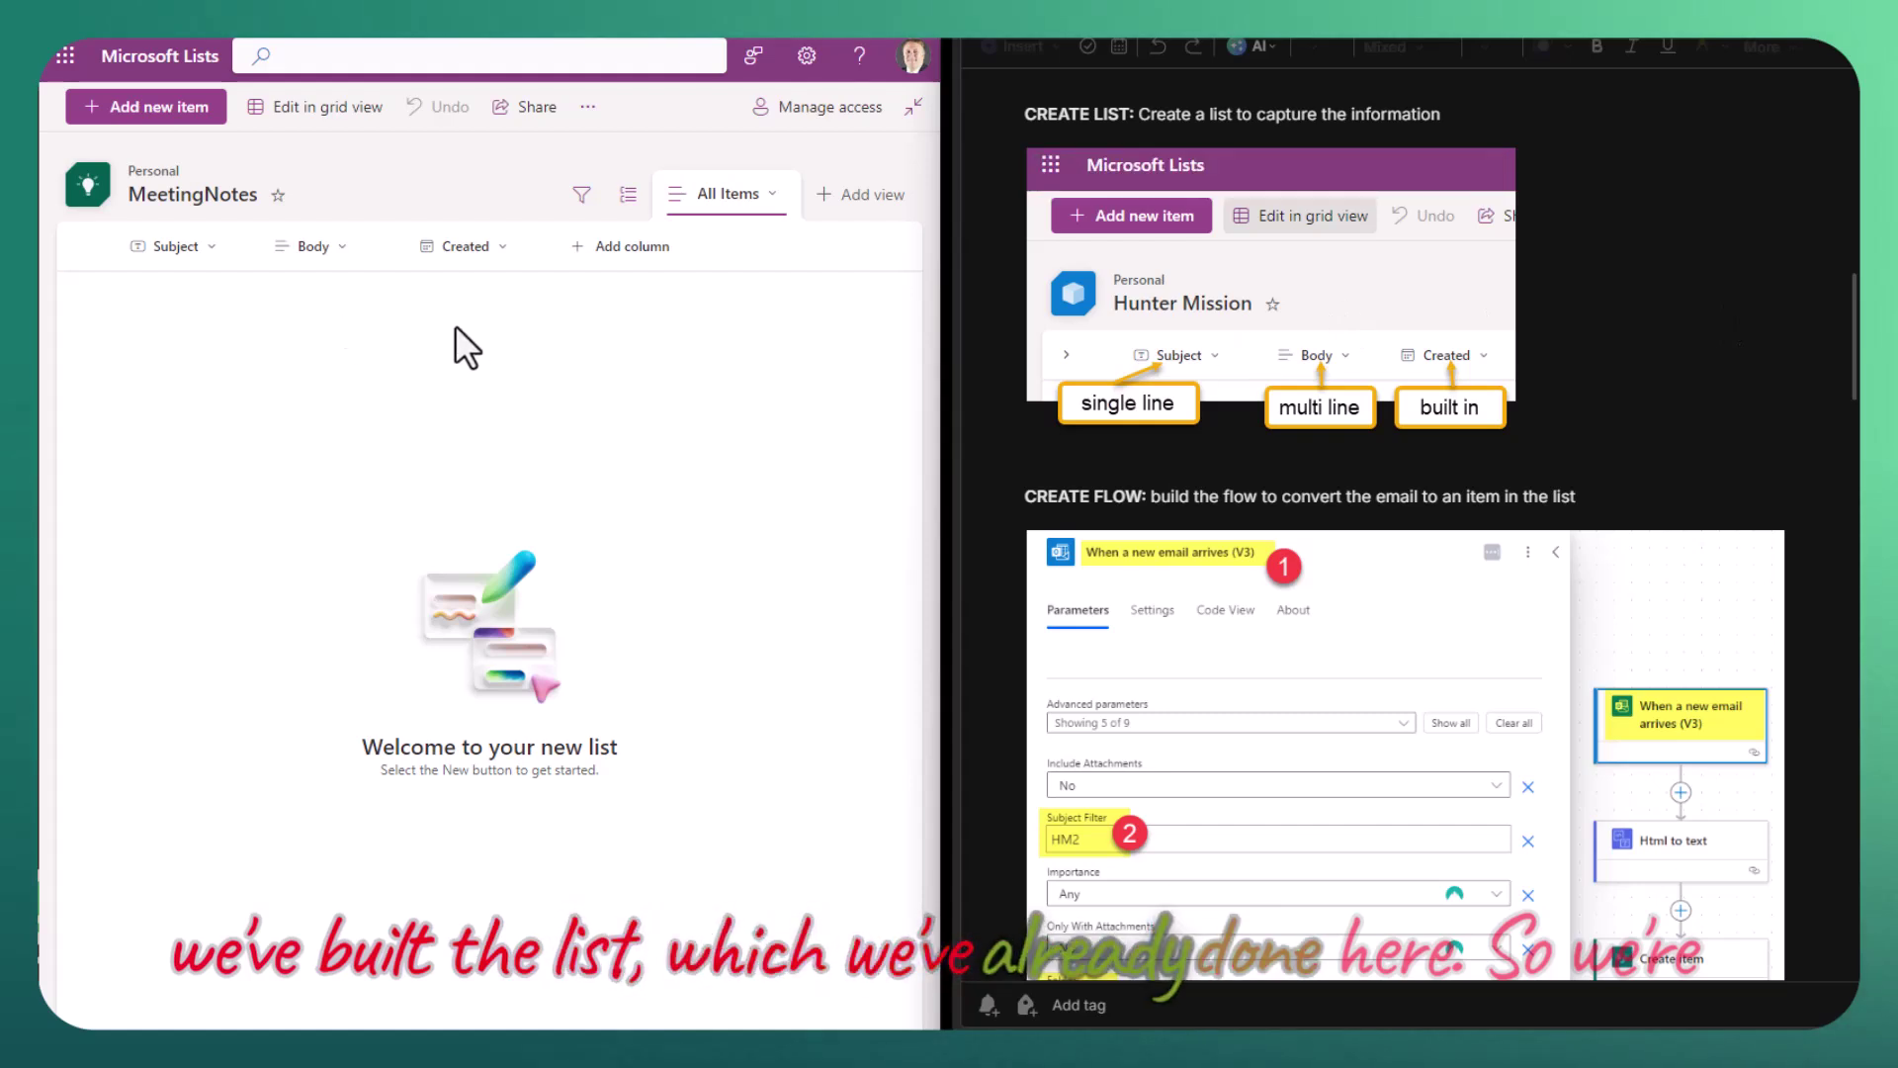
{"action": "scroll", "coordinate": [1832, 366], "scroll_direction": "down", "scroll_amount": 4}
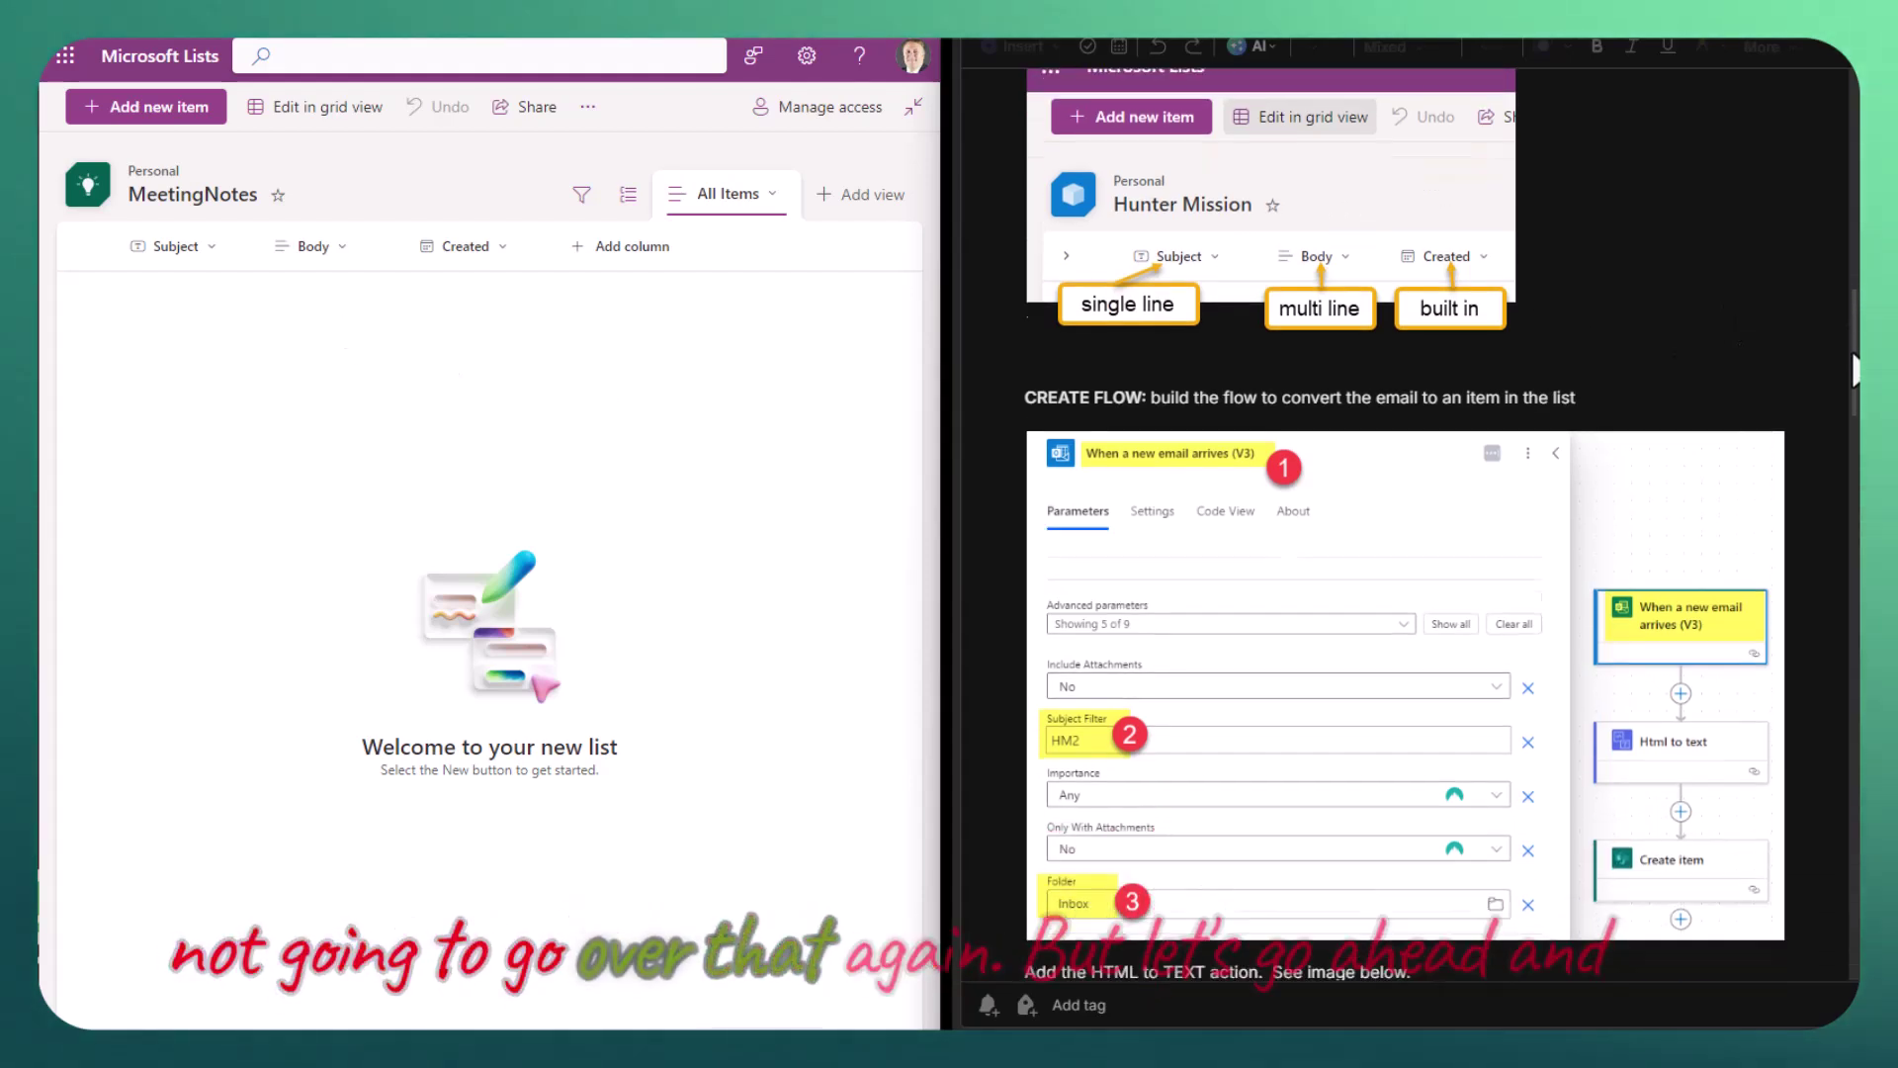
{"action": "scroll", "coordinate": [1857, 405], "scroll_direction": "down", "scroll_amount": 1}
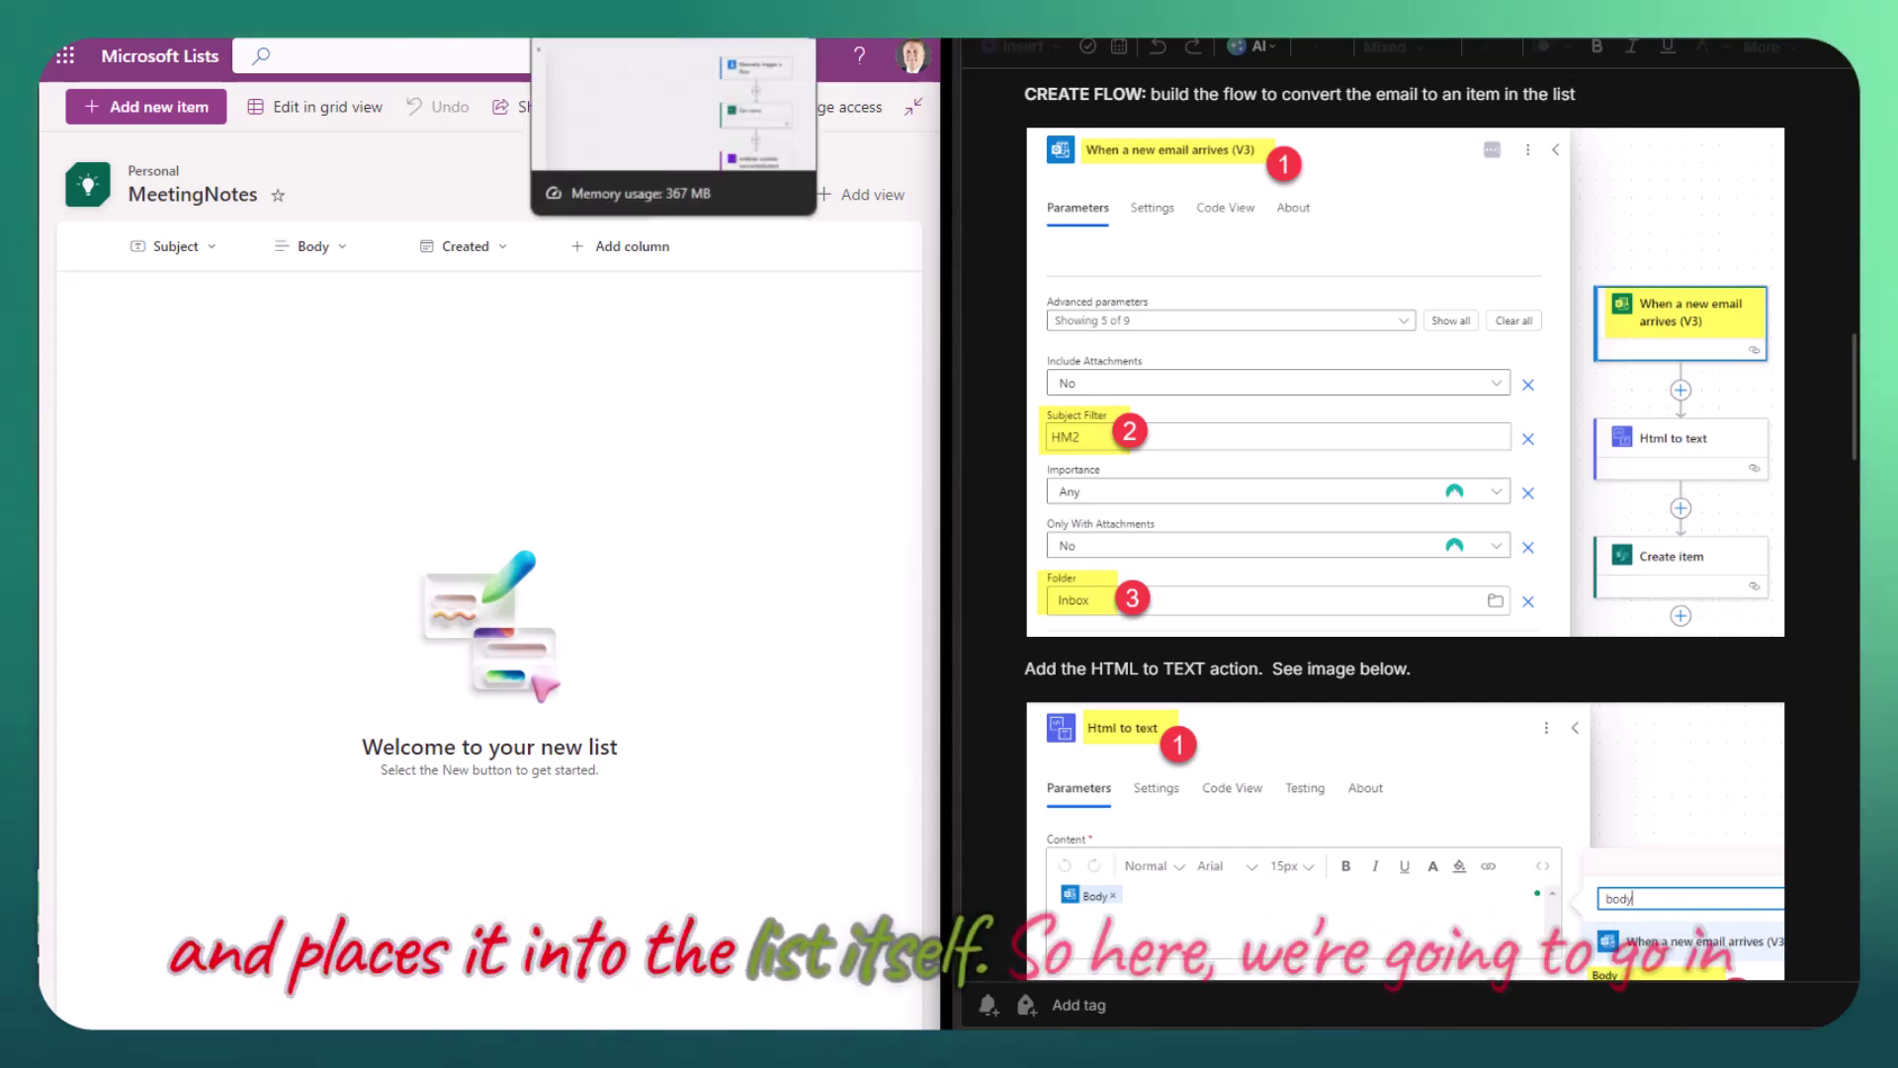
Leave the HunterMissionReport designer and open HunterMissionEmail from the cloud flows list for editing.
{"action": "left_click", "coordinate": [613, 30]}
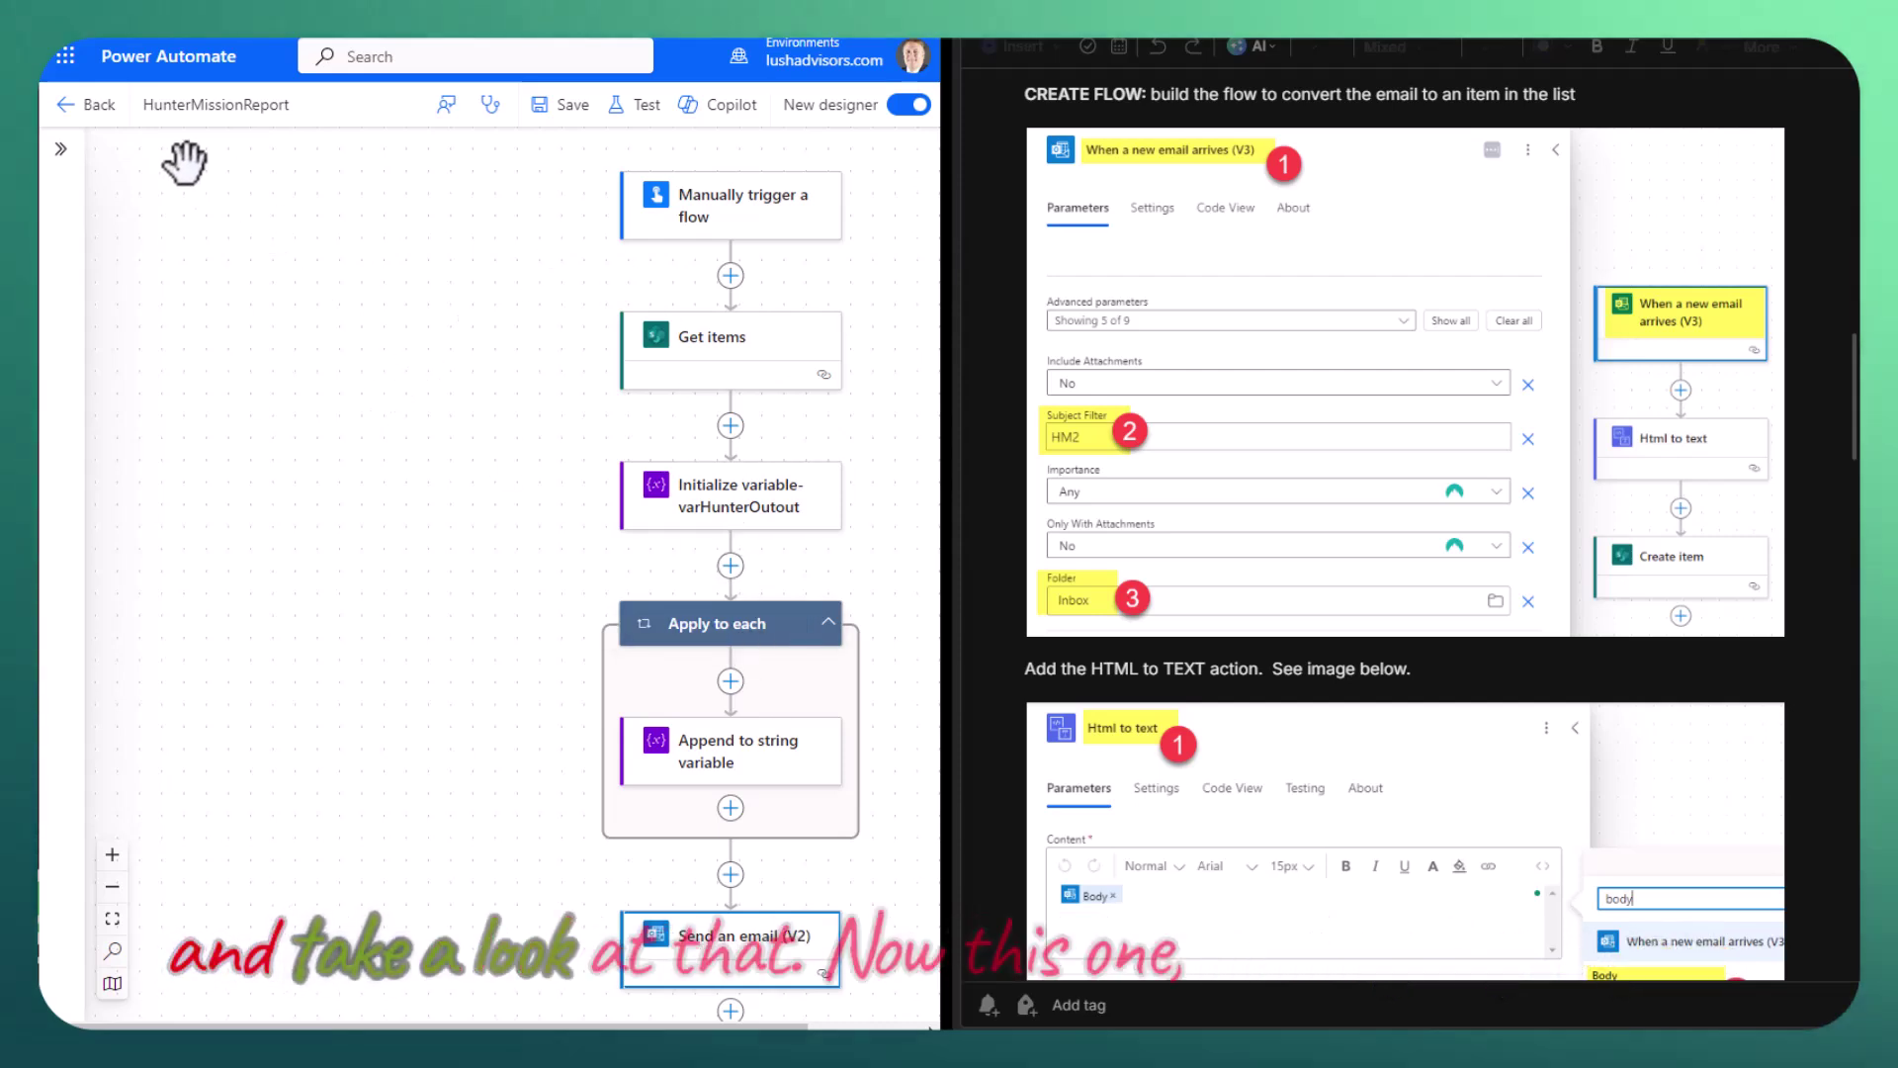
{"action": "left_click", "coordinate": [91, 111]}
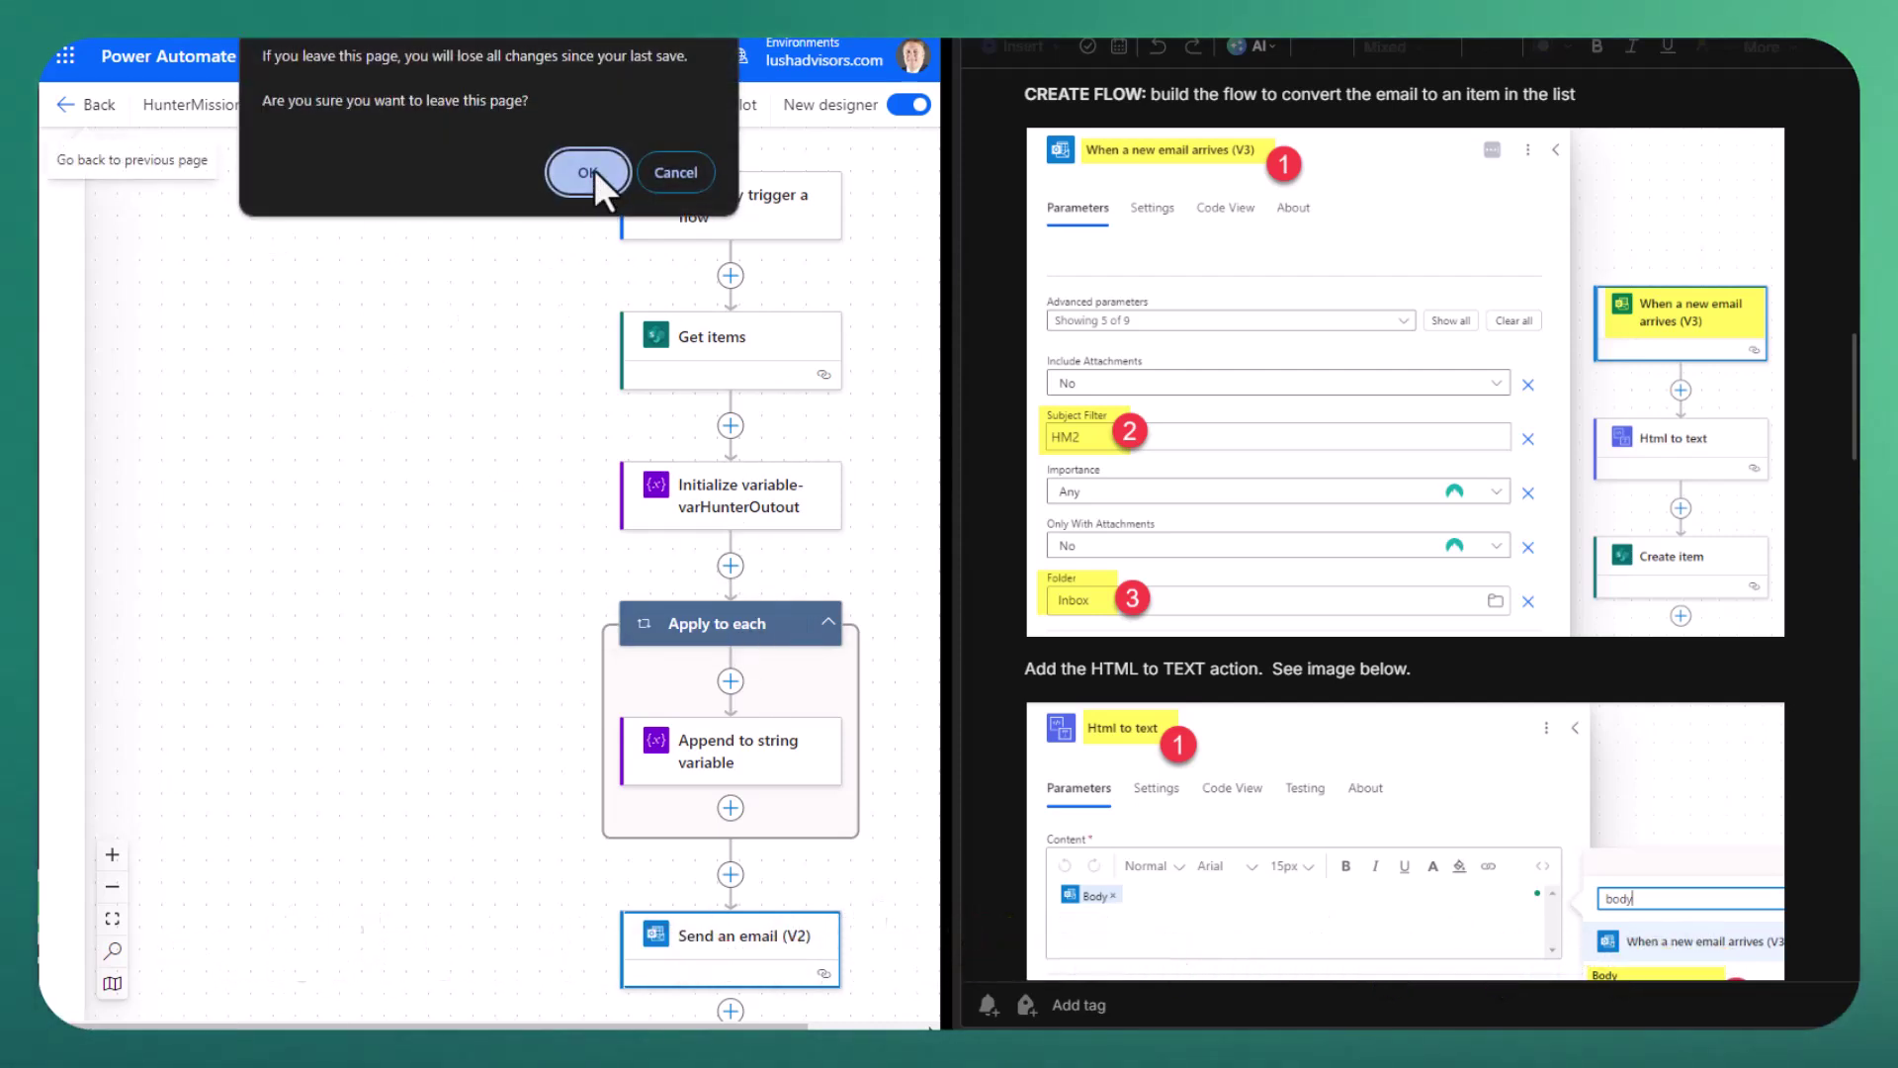
{"action": "left_click", "coordinate": [682, 172]}
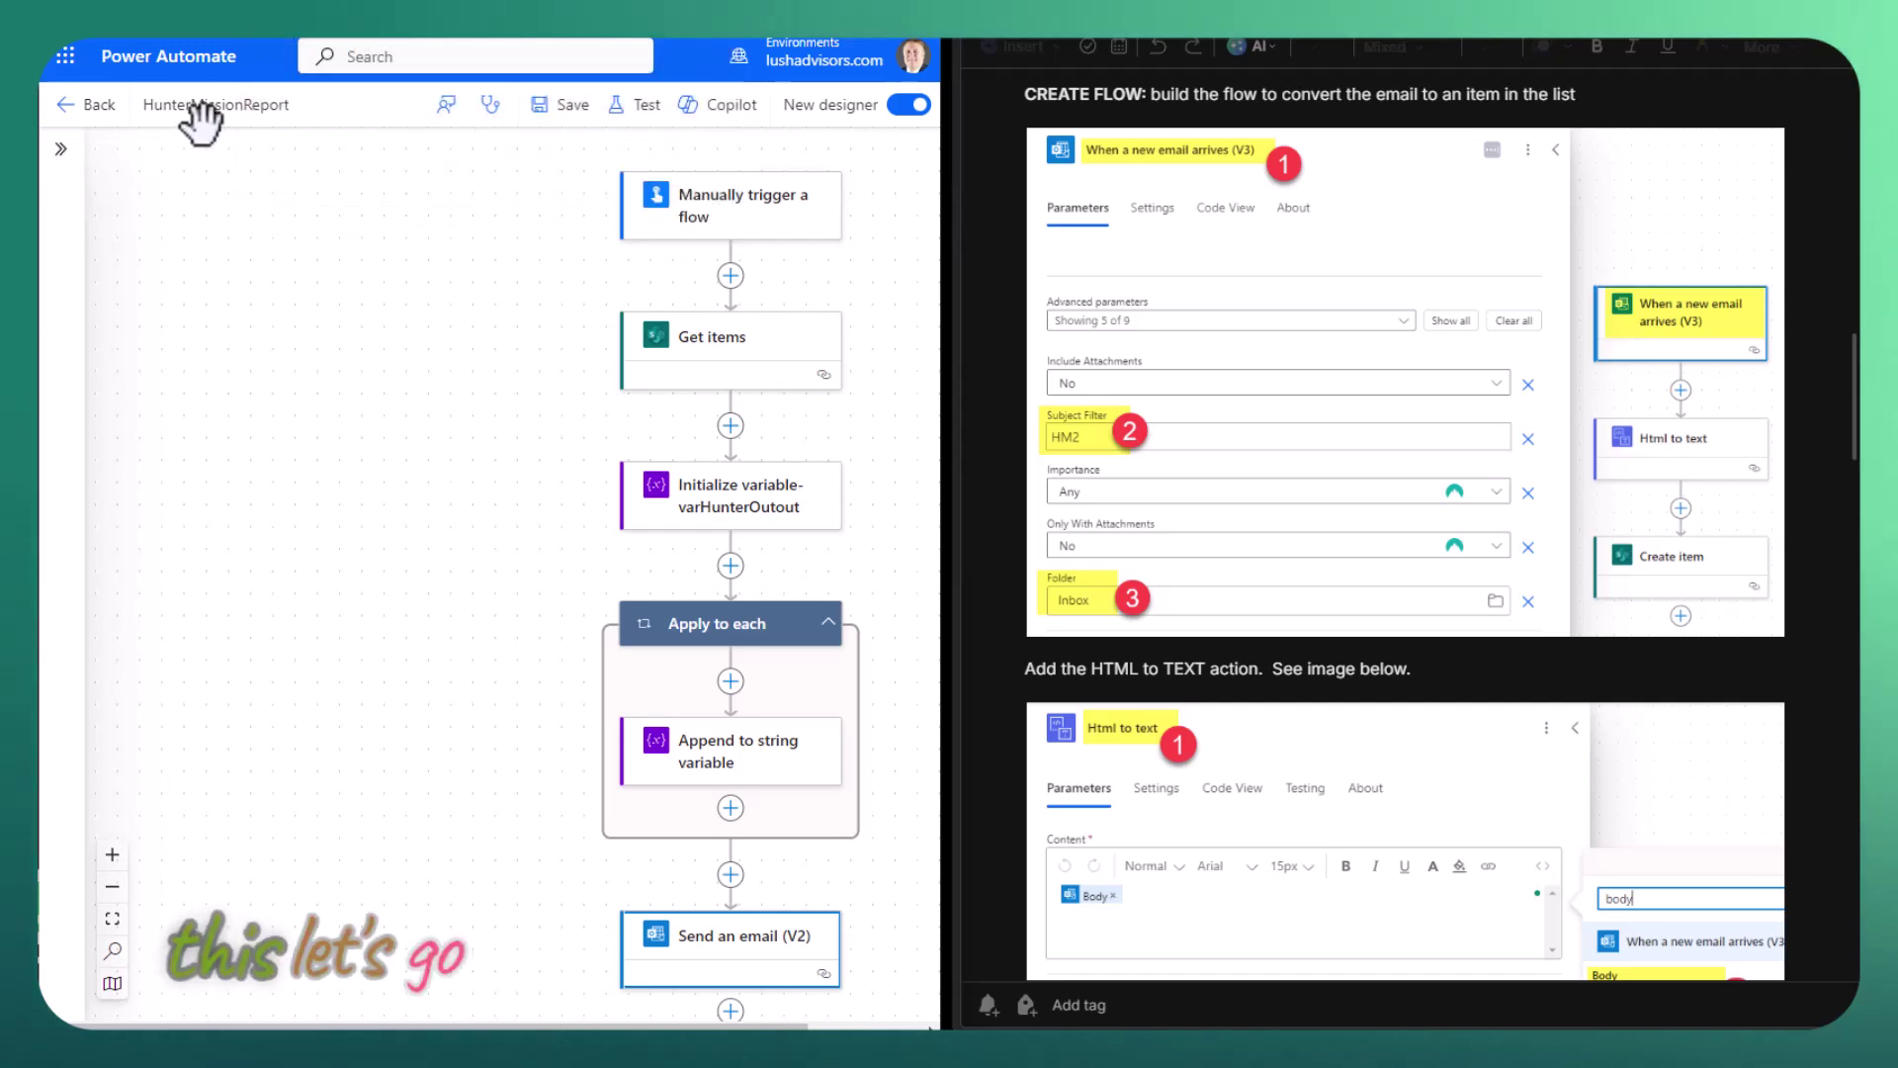
{"action": "left_click", "coordinate": [89, 111]}
{"action": "left_click", "coordinate": [581, 176]}
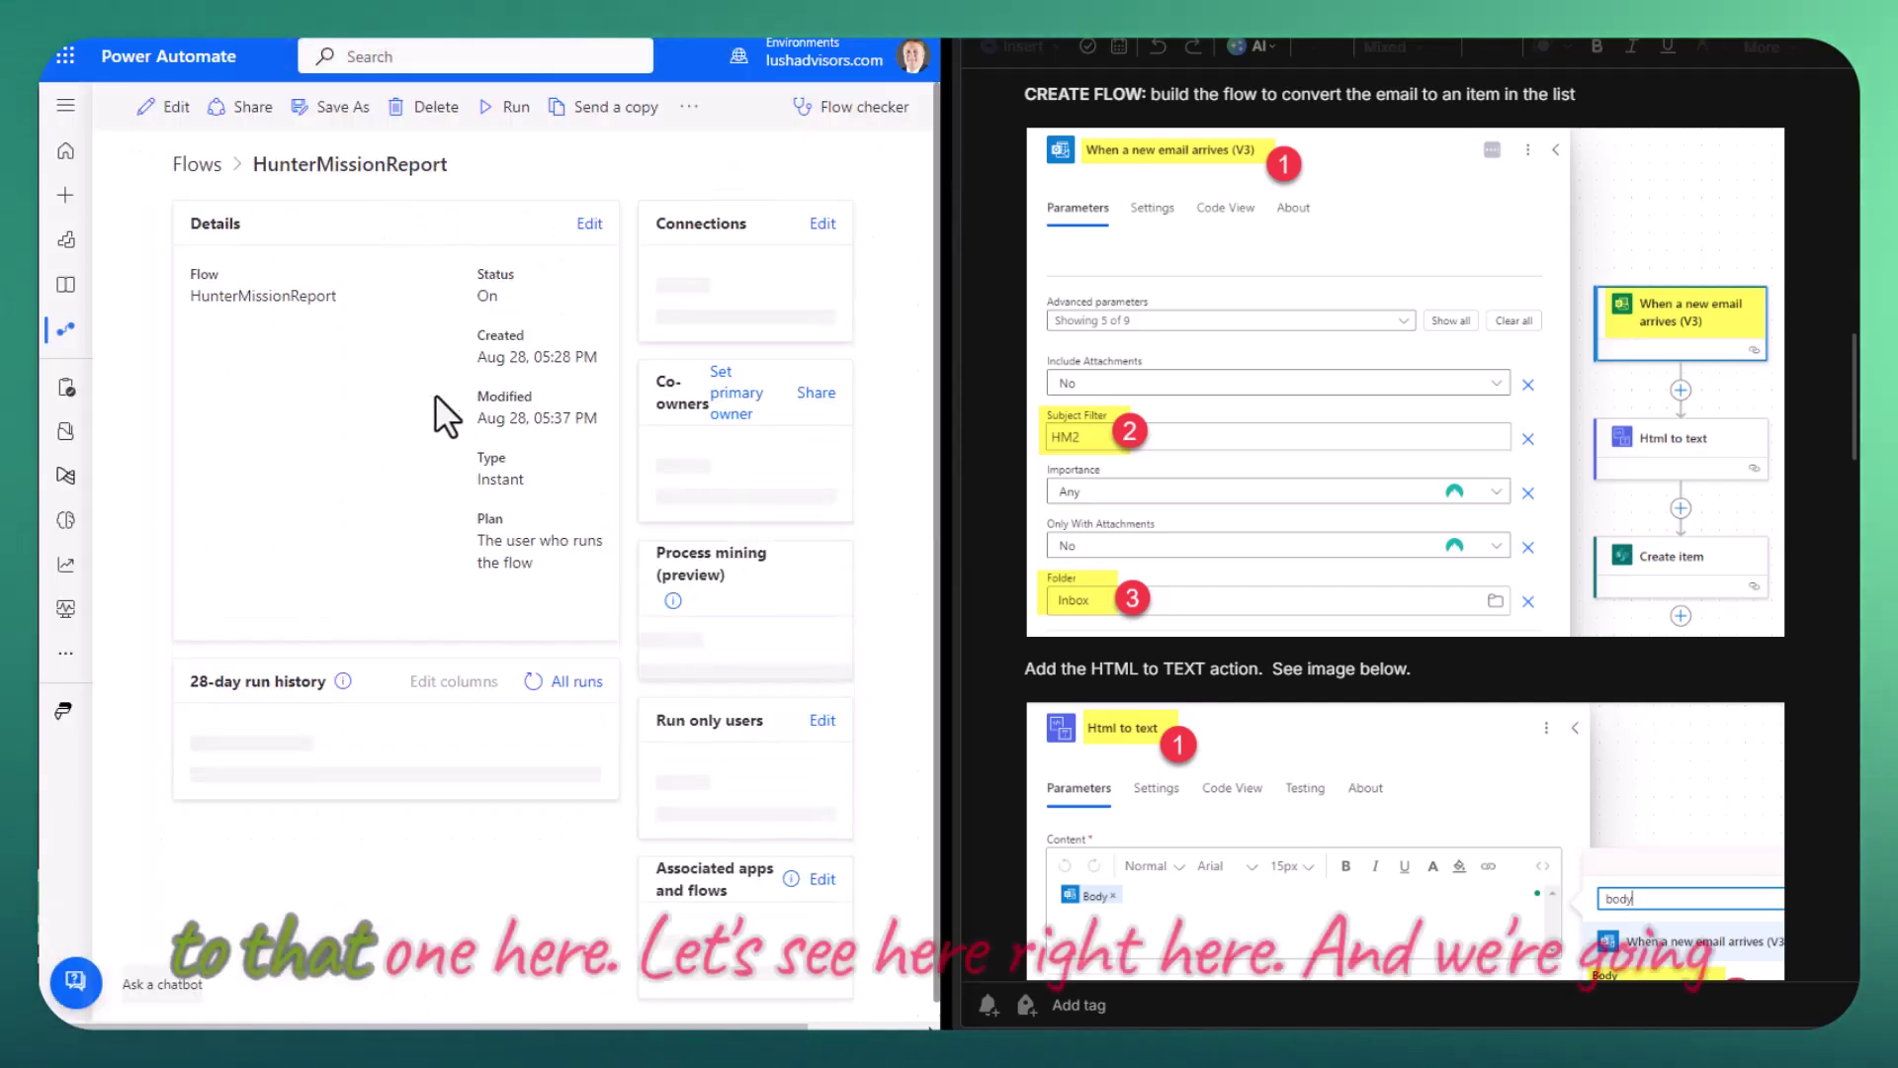
{"action": "left_click", "coordinate": [201, 179]}
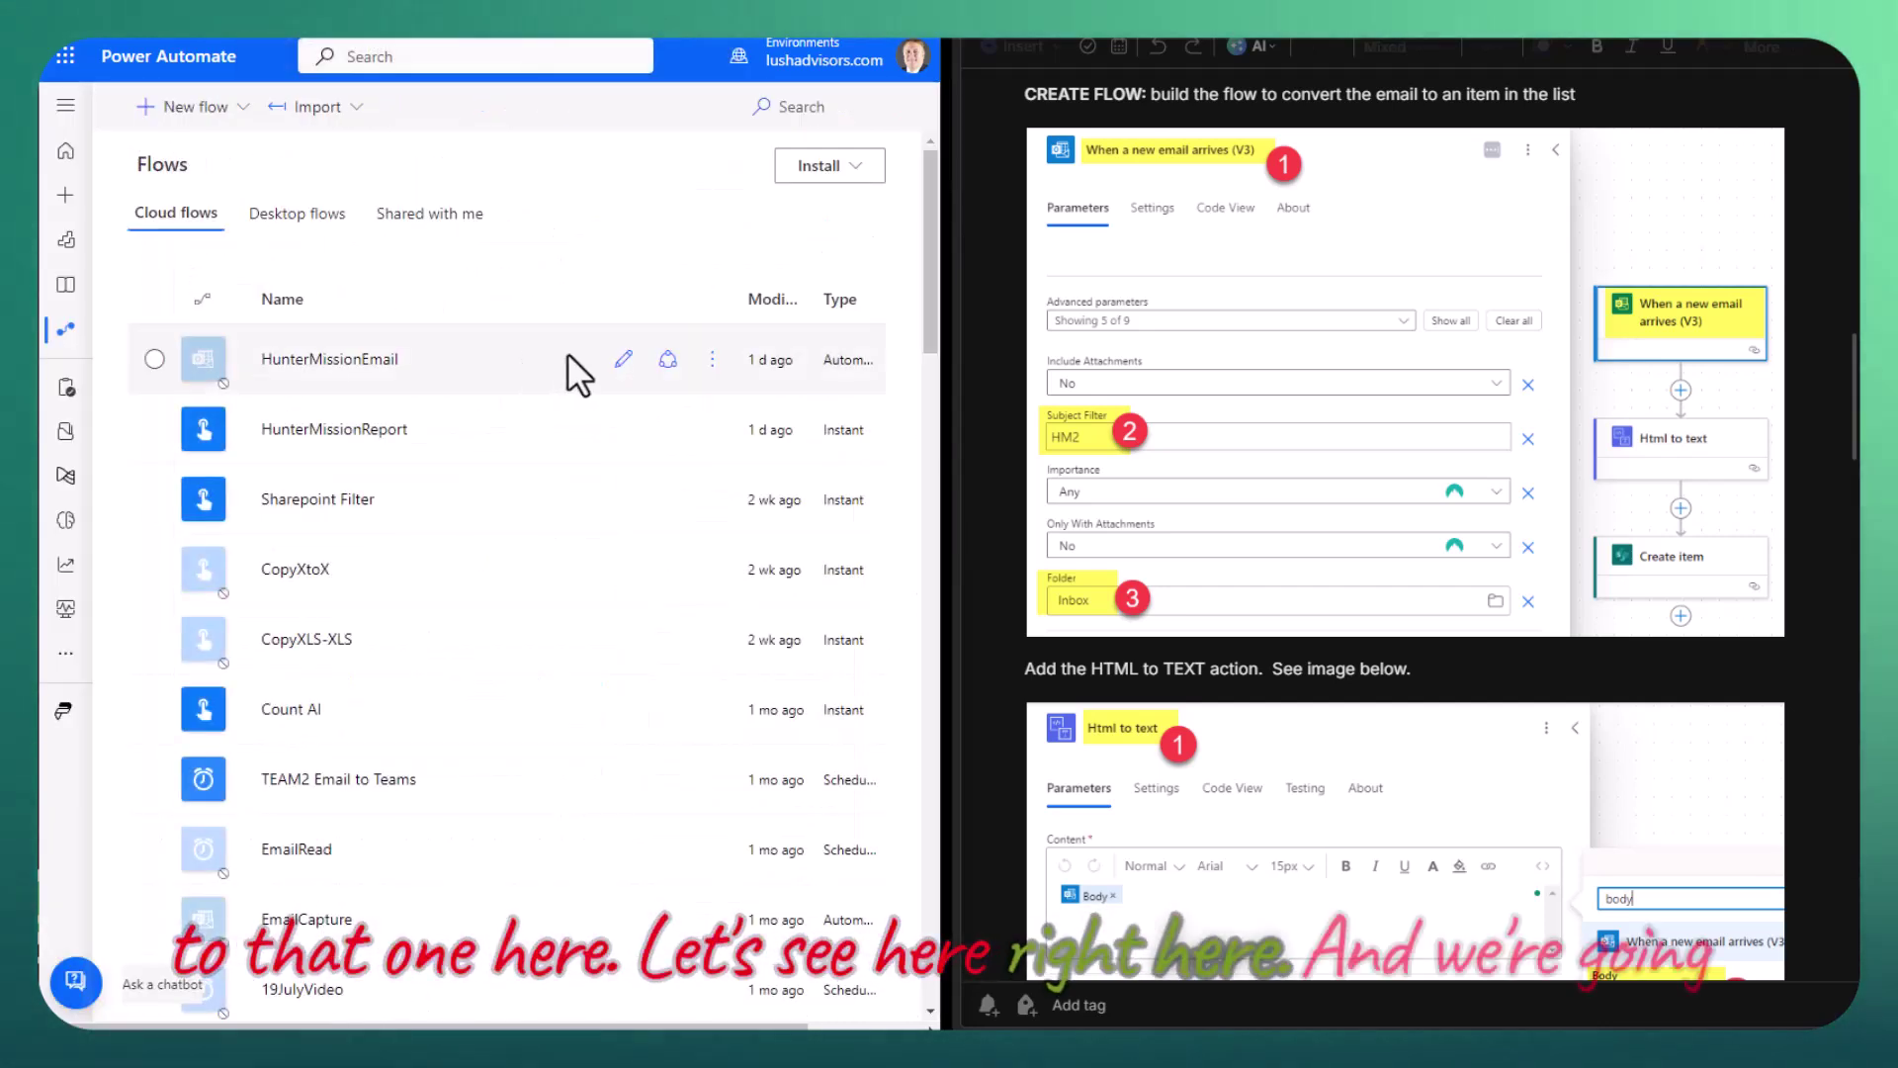
{"action": "left_click", "coordinate": [623, 360]}
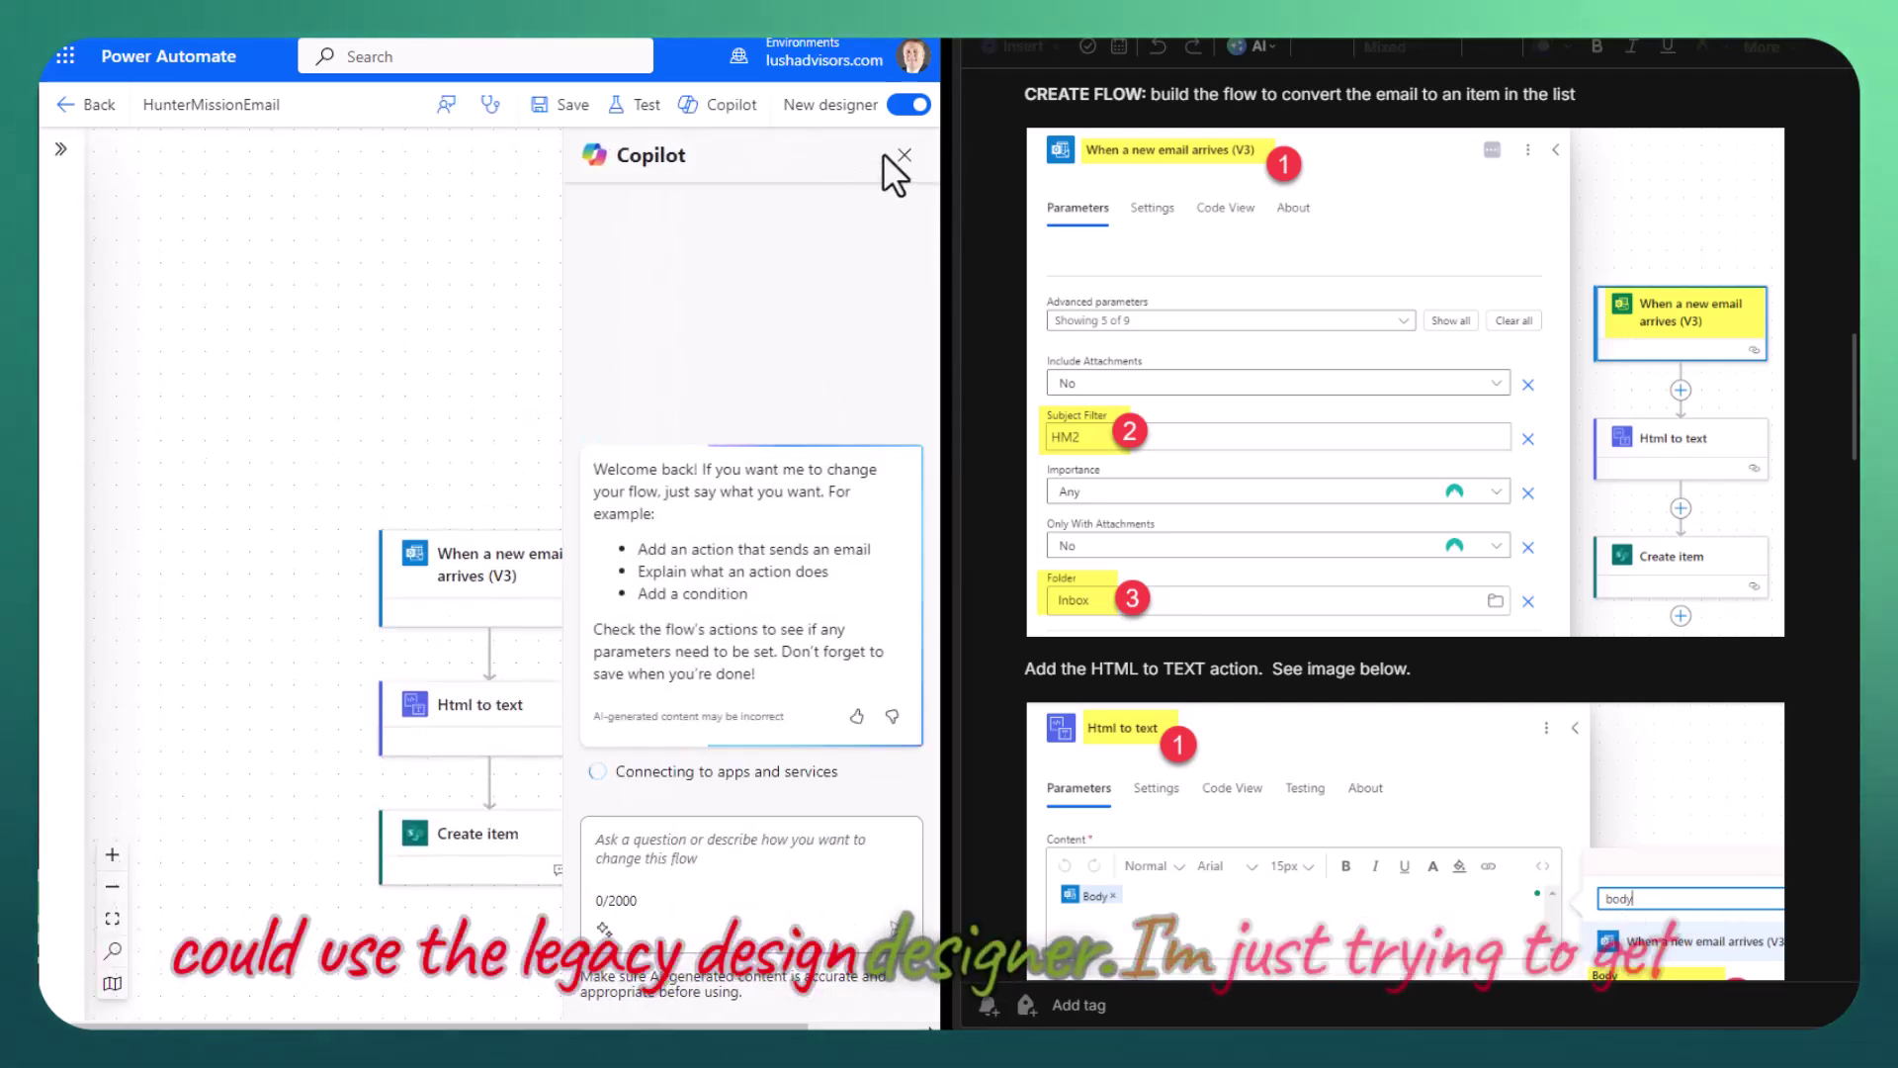
Close Copilot, reposition the flow diagram, and go to the Create page.
{"action": "left_click", "coordinate": [904, 156]}
{"action": "left_click_drag", "start_coordinate": [673, 551], "coordinate": [824, 375]}
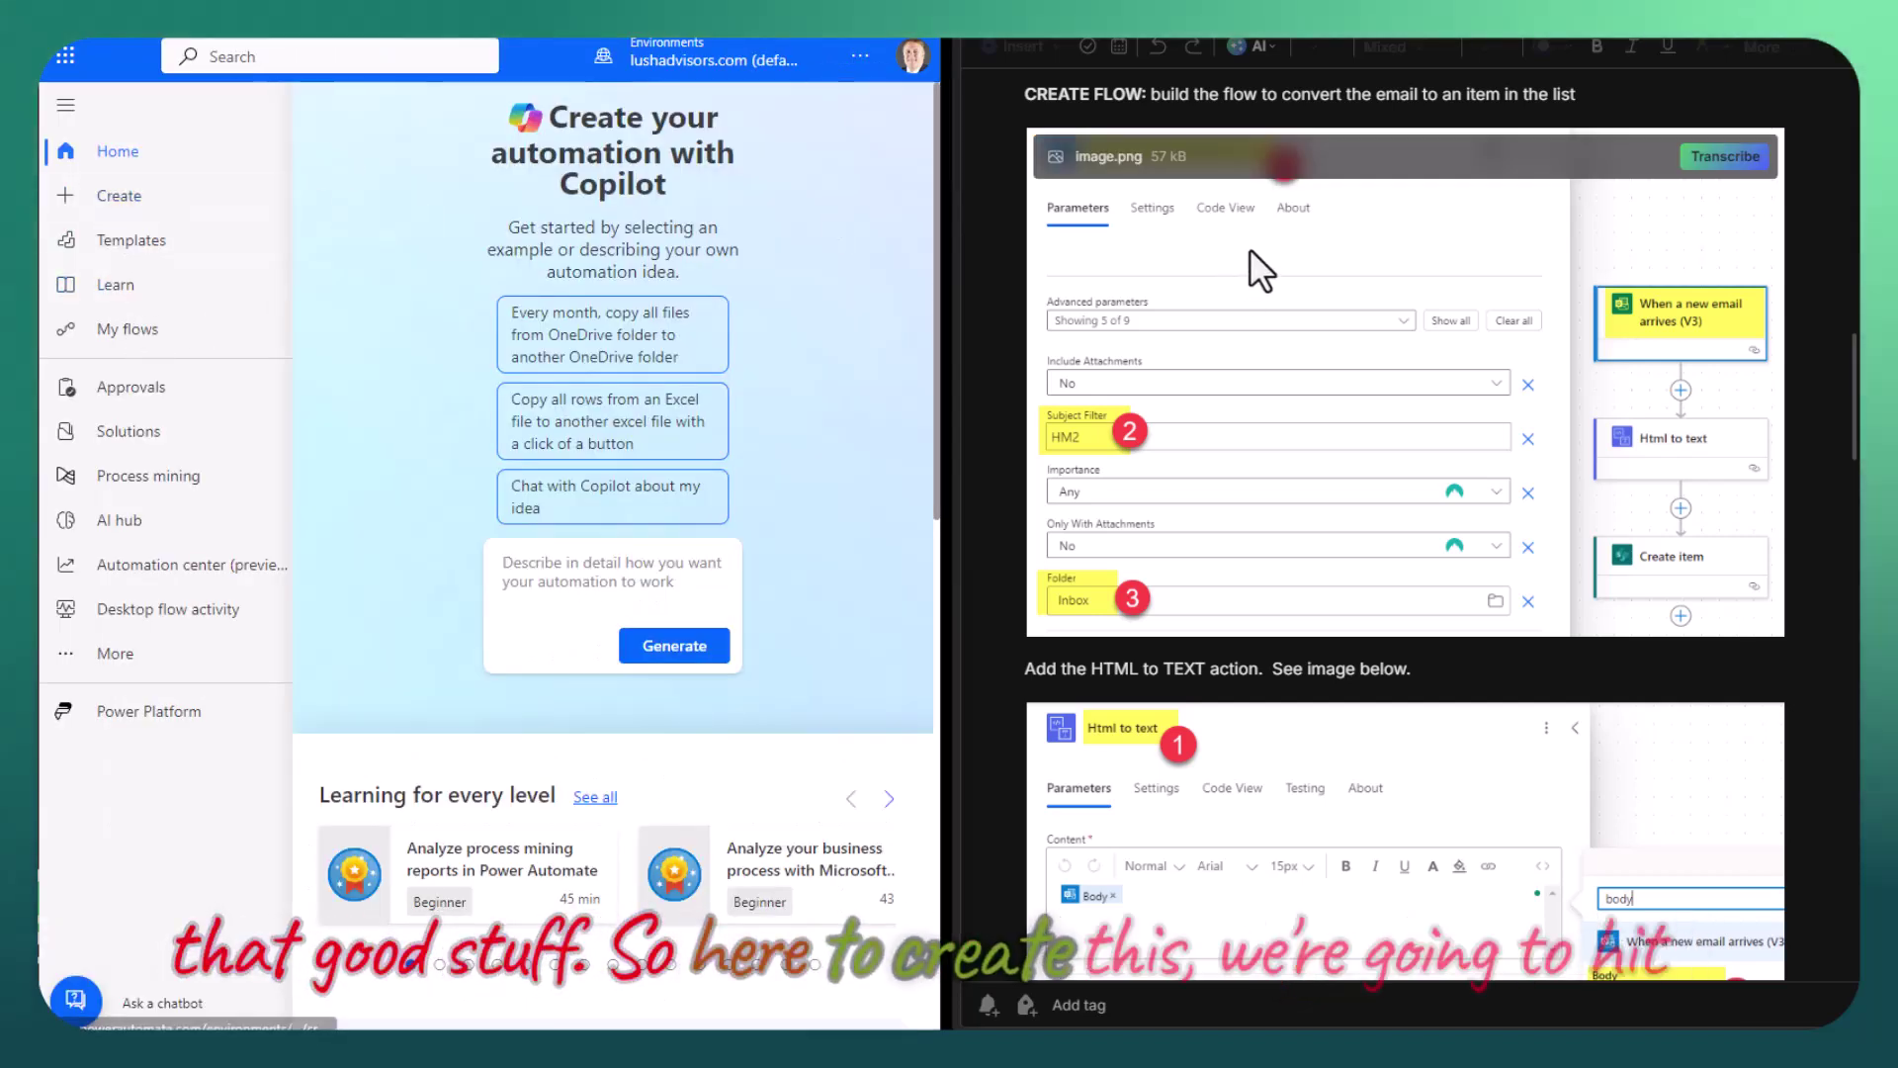
{"action": "left_click", "coordinate": [116, 196]}
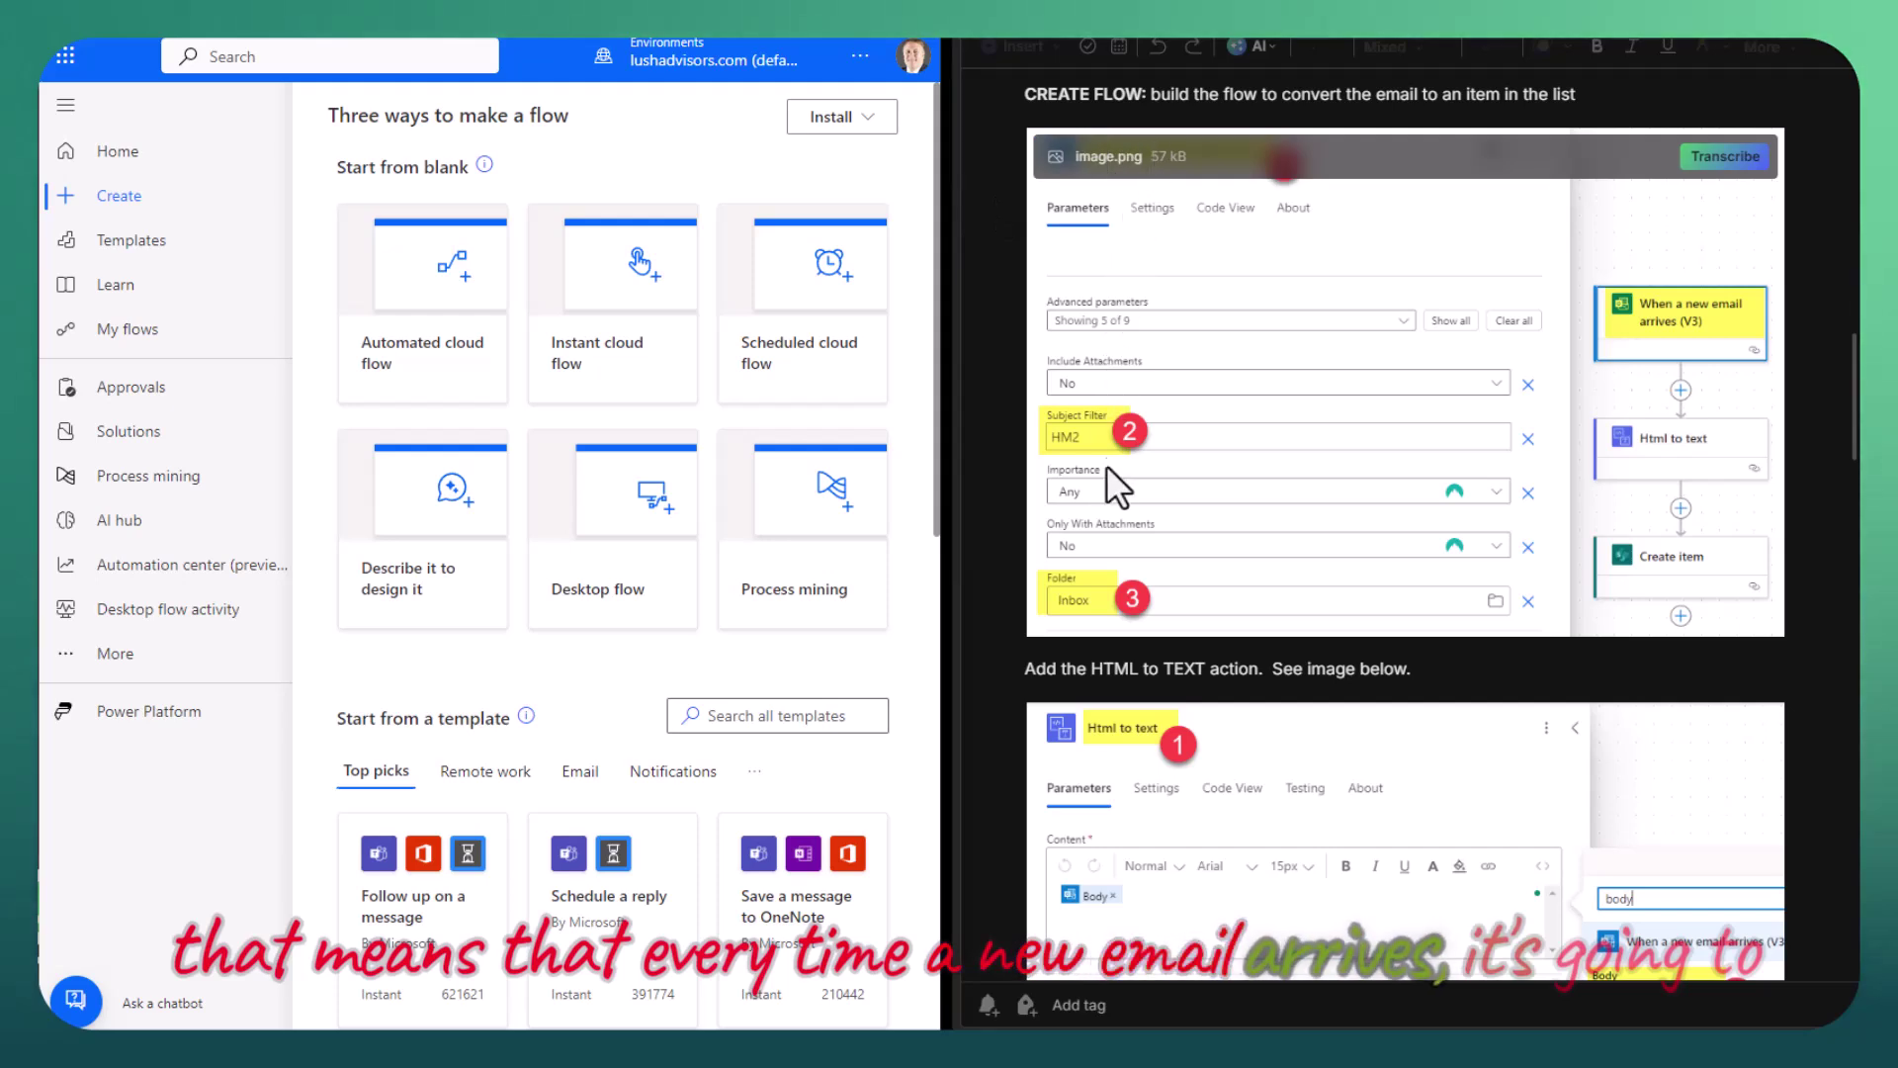
Start an automated flow named 'saassa' with the When a new email arrives (V3) trigger, then cancel it.
{"action": "left_click", "coordinate": [418, 356]}
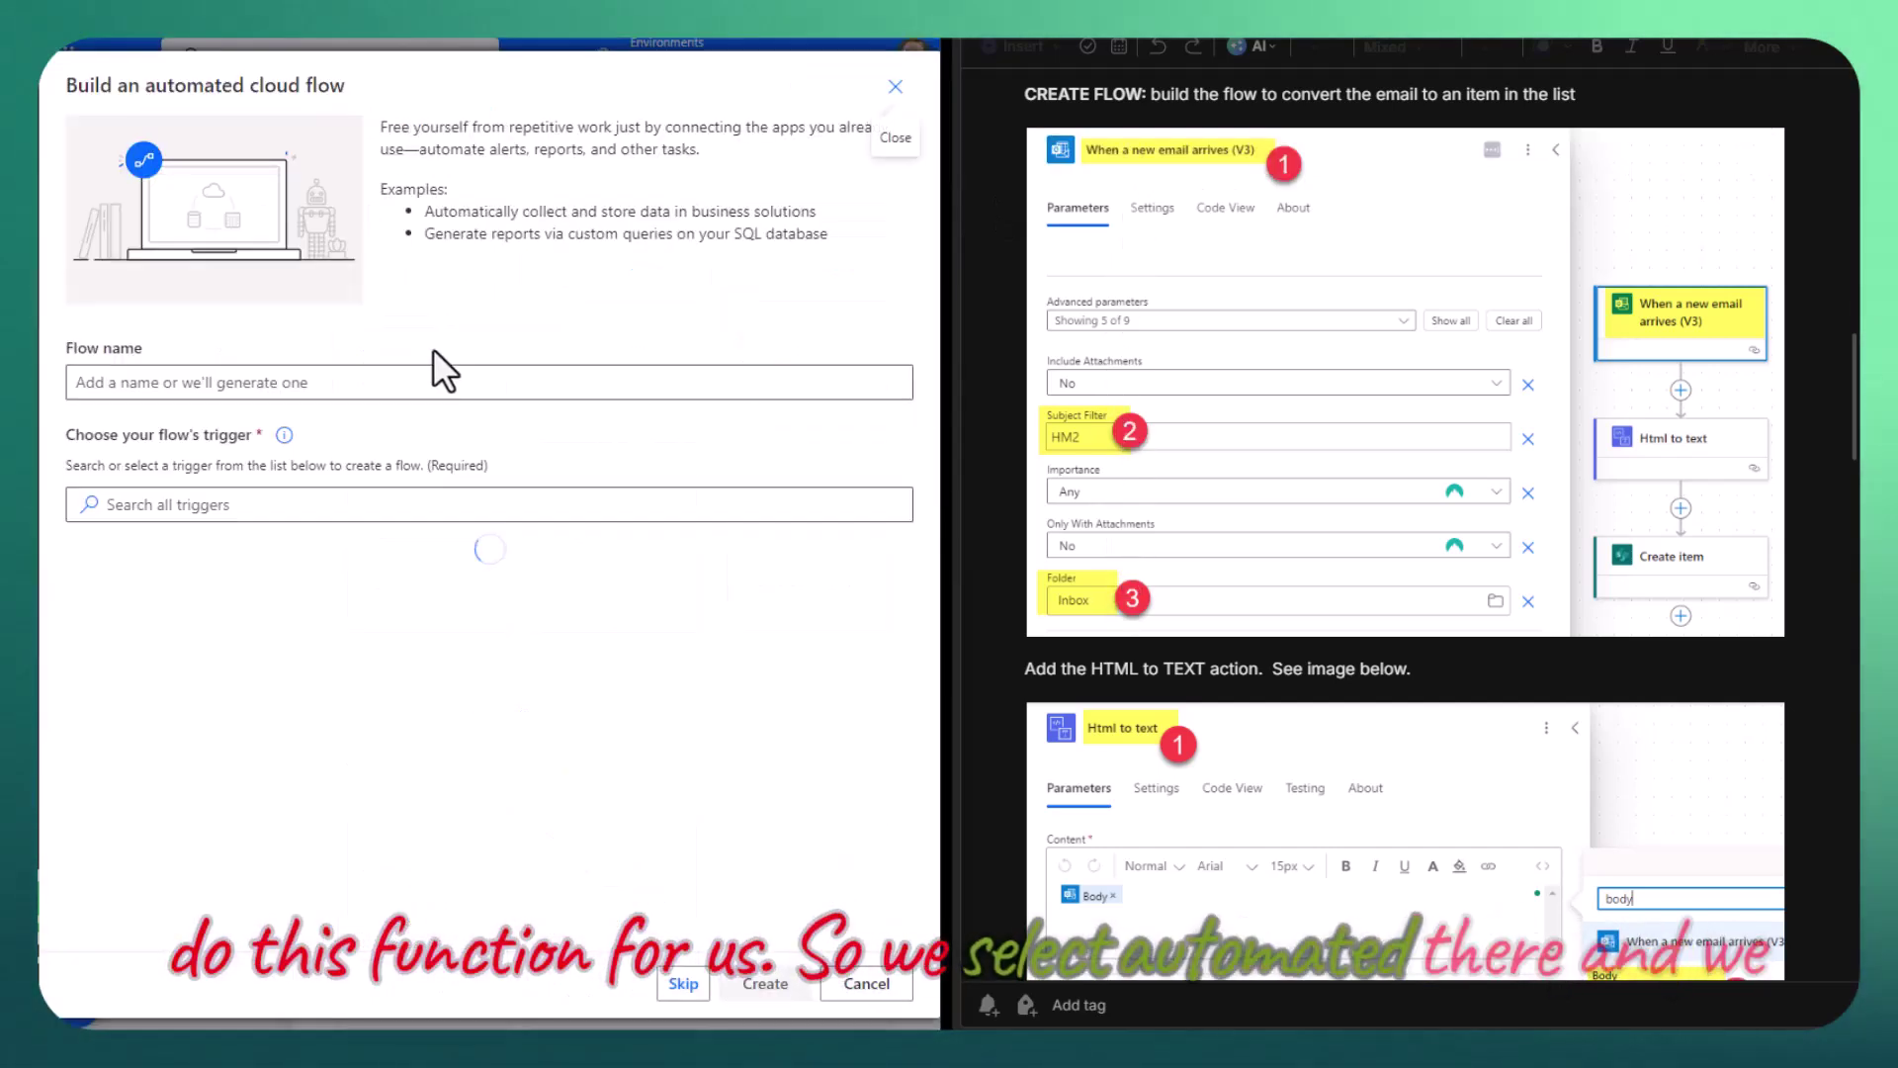
{"action": "left_click", "coordinate": [269, 377]}
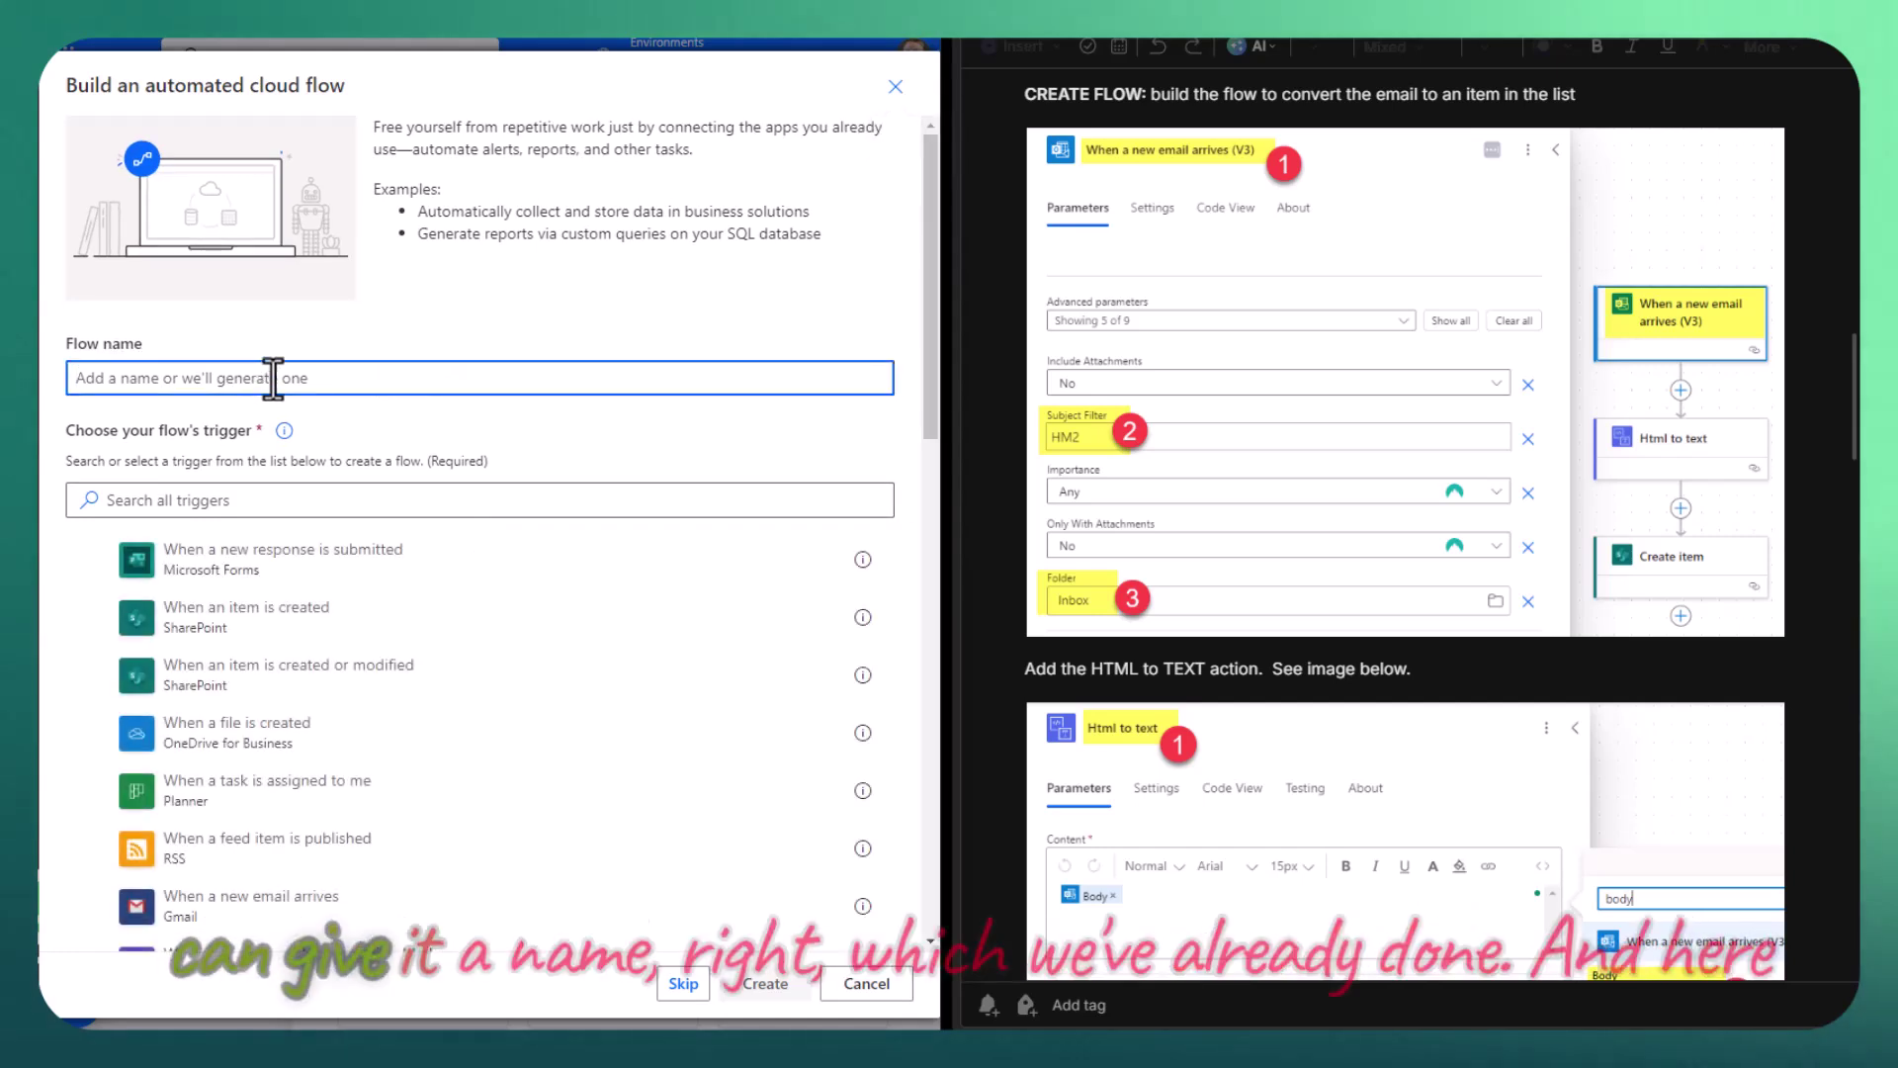
{"action": "type", "text": "saassa"}
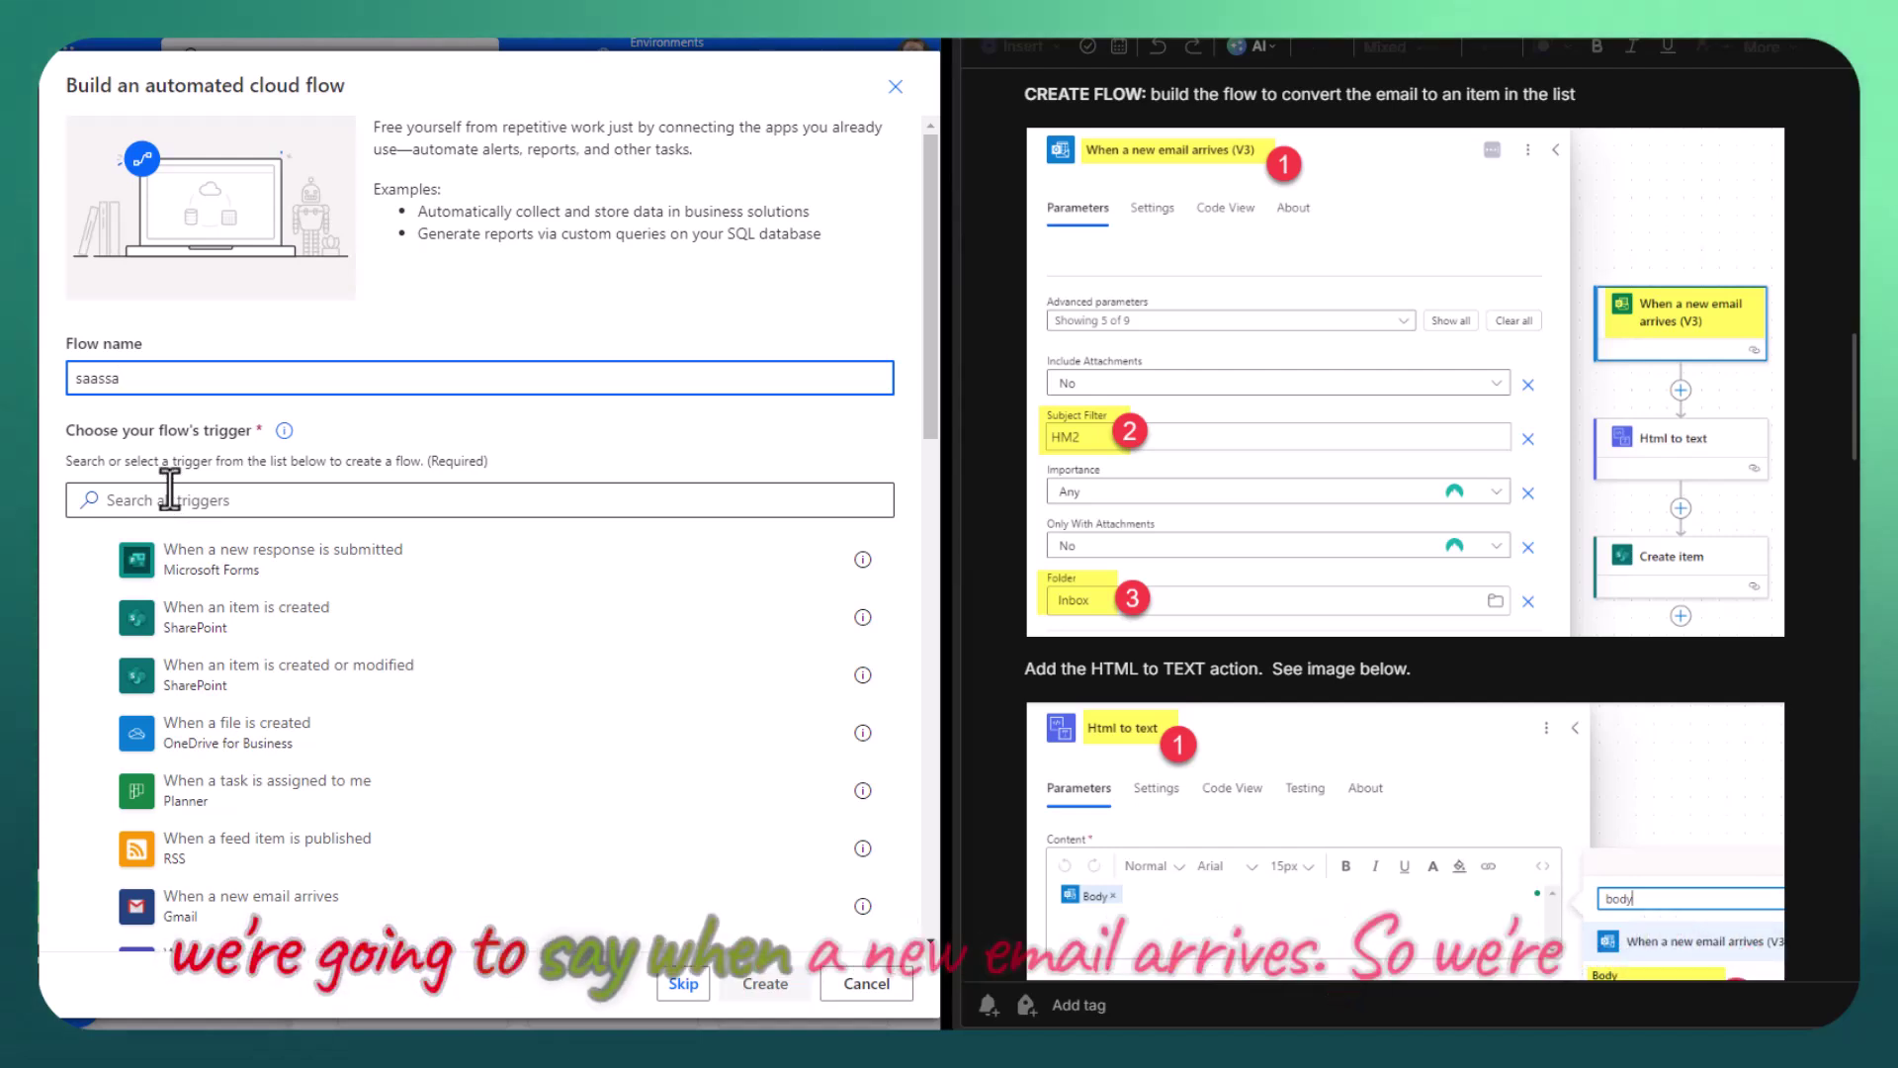
{"action": "left_click", "coordinate": [170, 500]}
{"action": "type", "text": "w"}
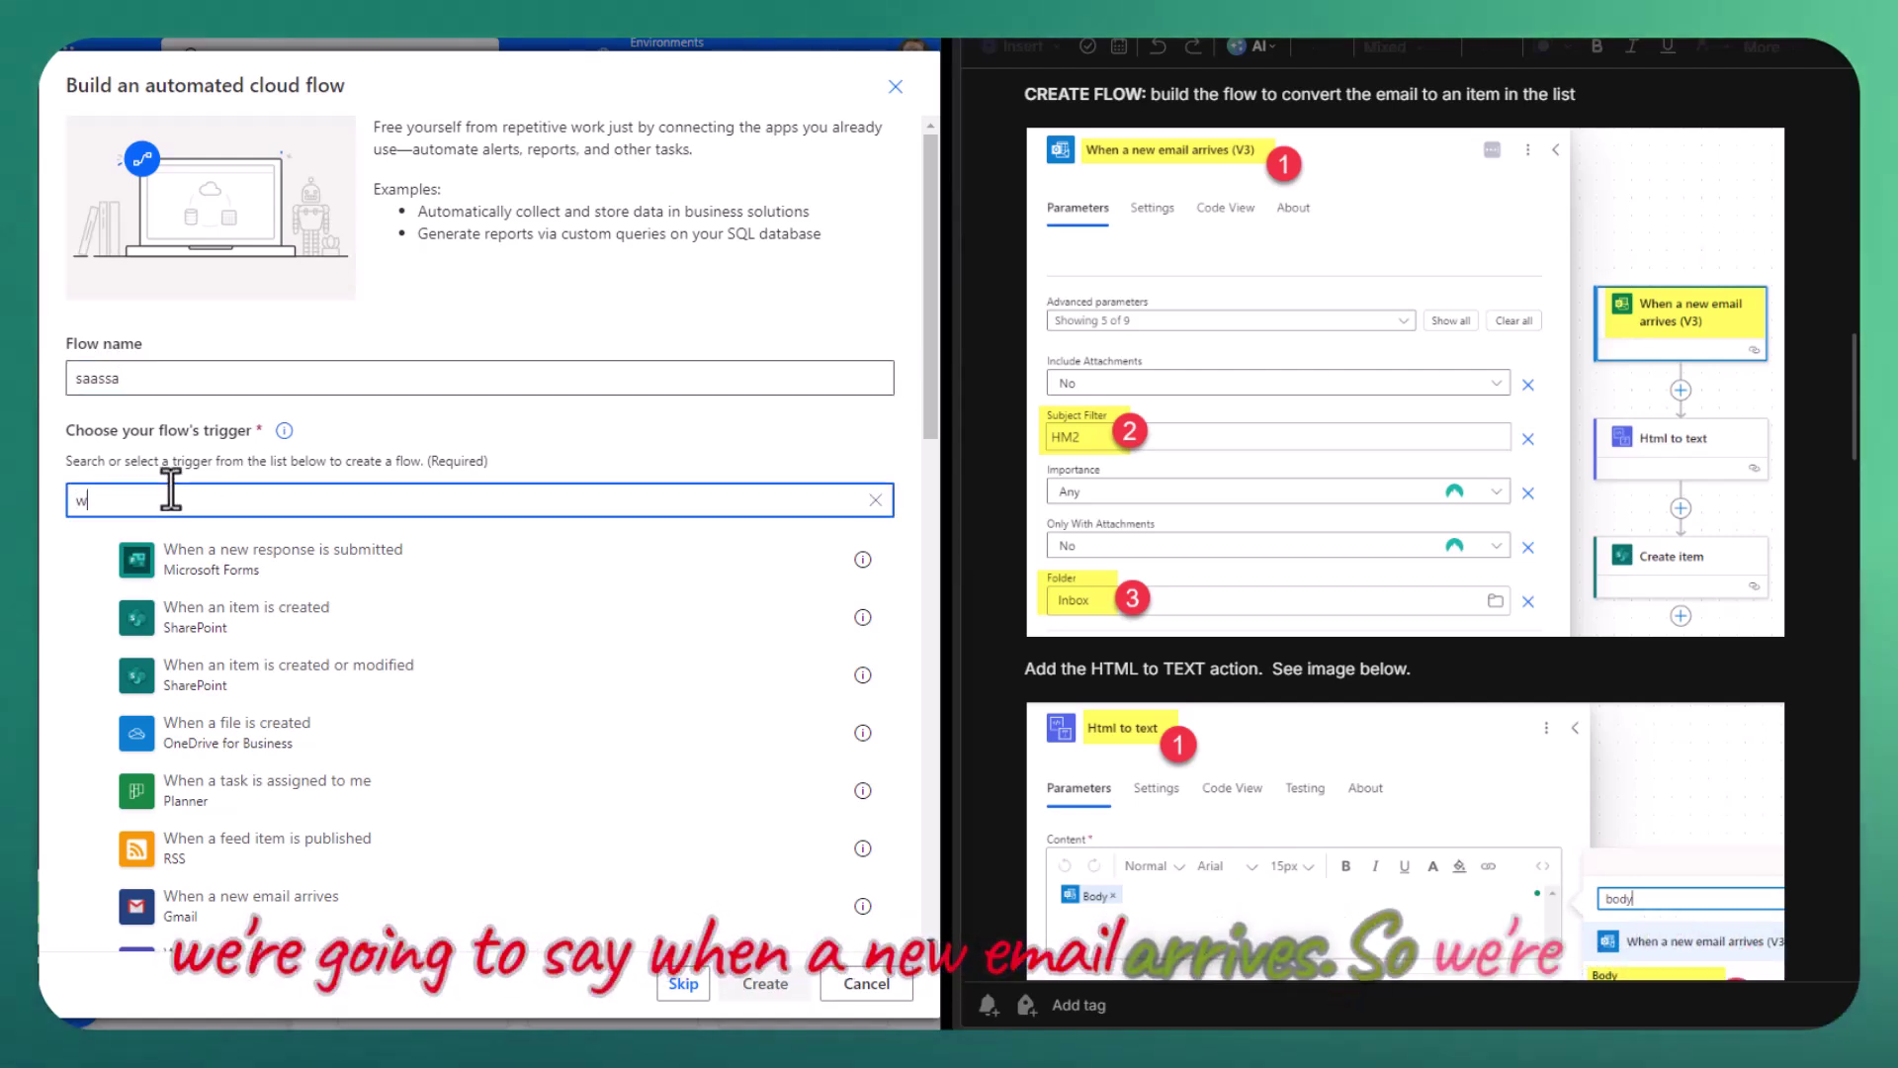
{"action": "type", "text": "hen a n"}
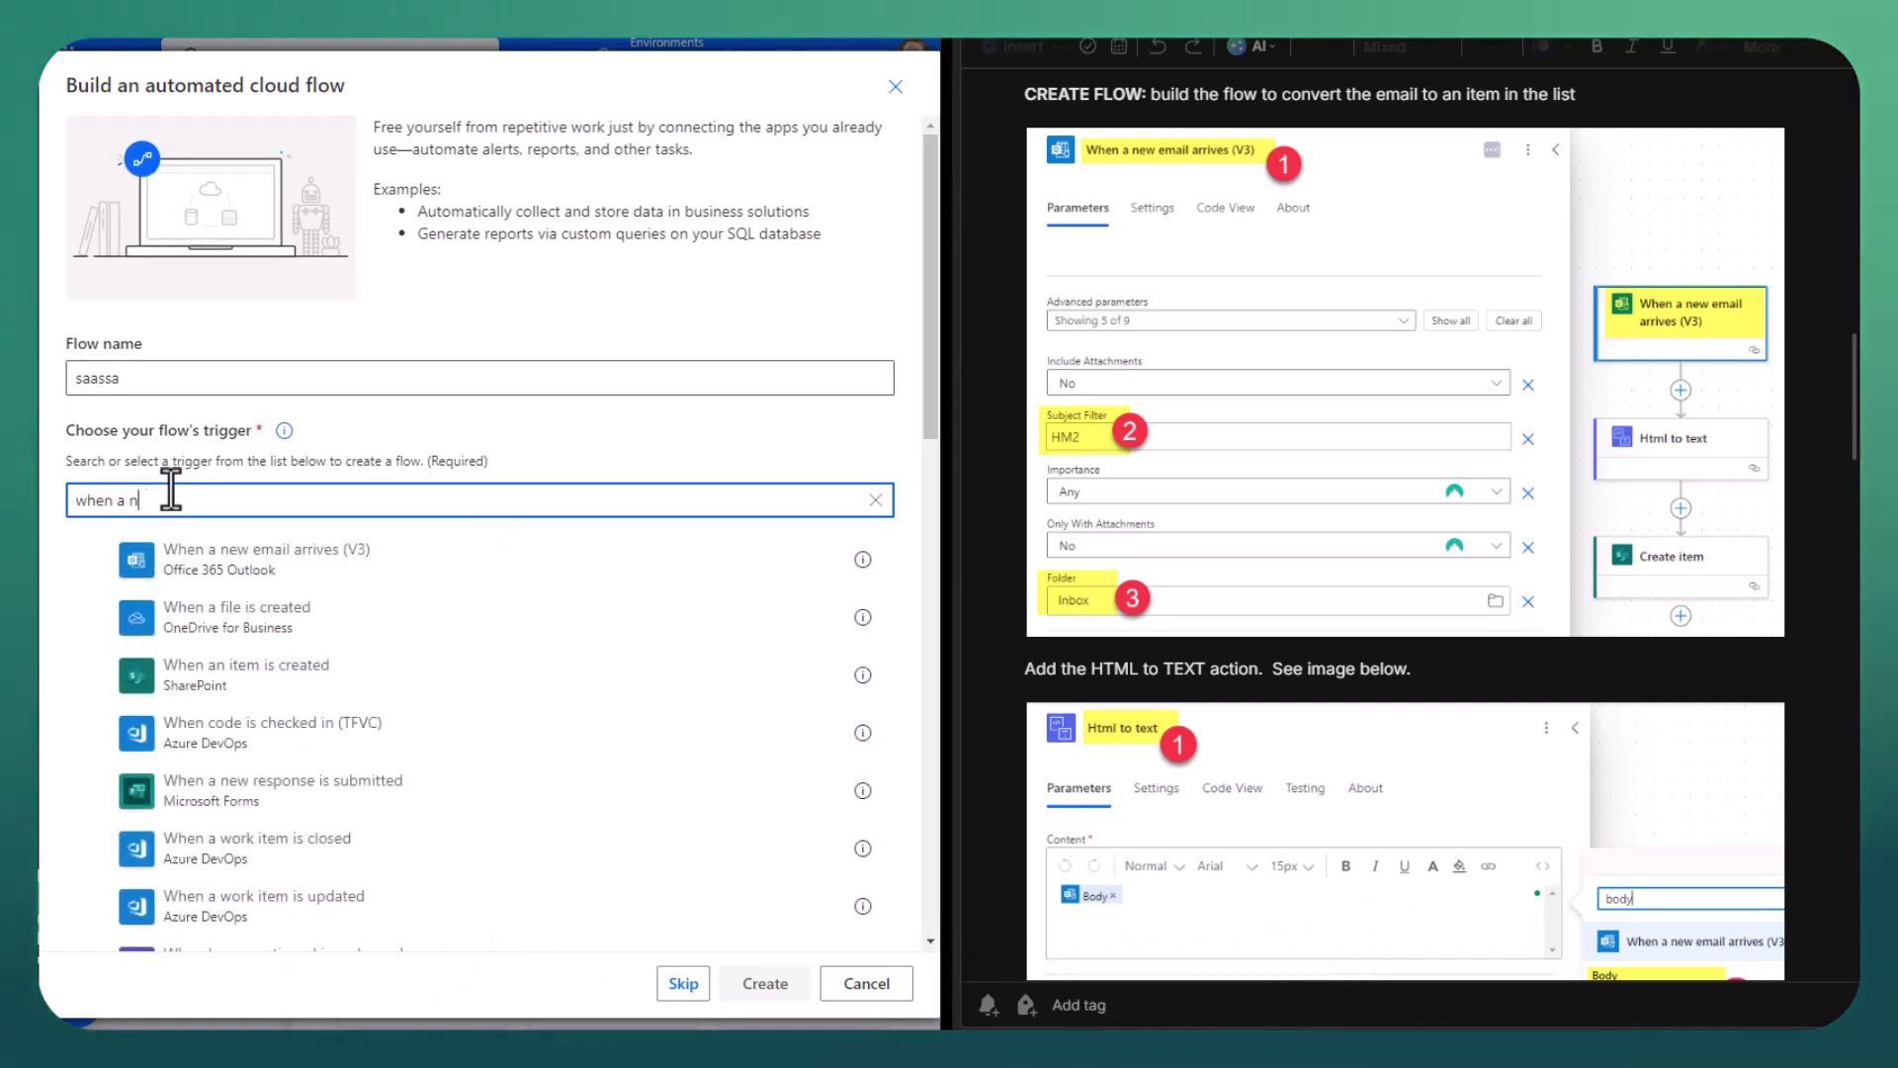
{"action": "type", "text": "ew em"}
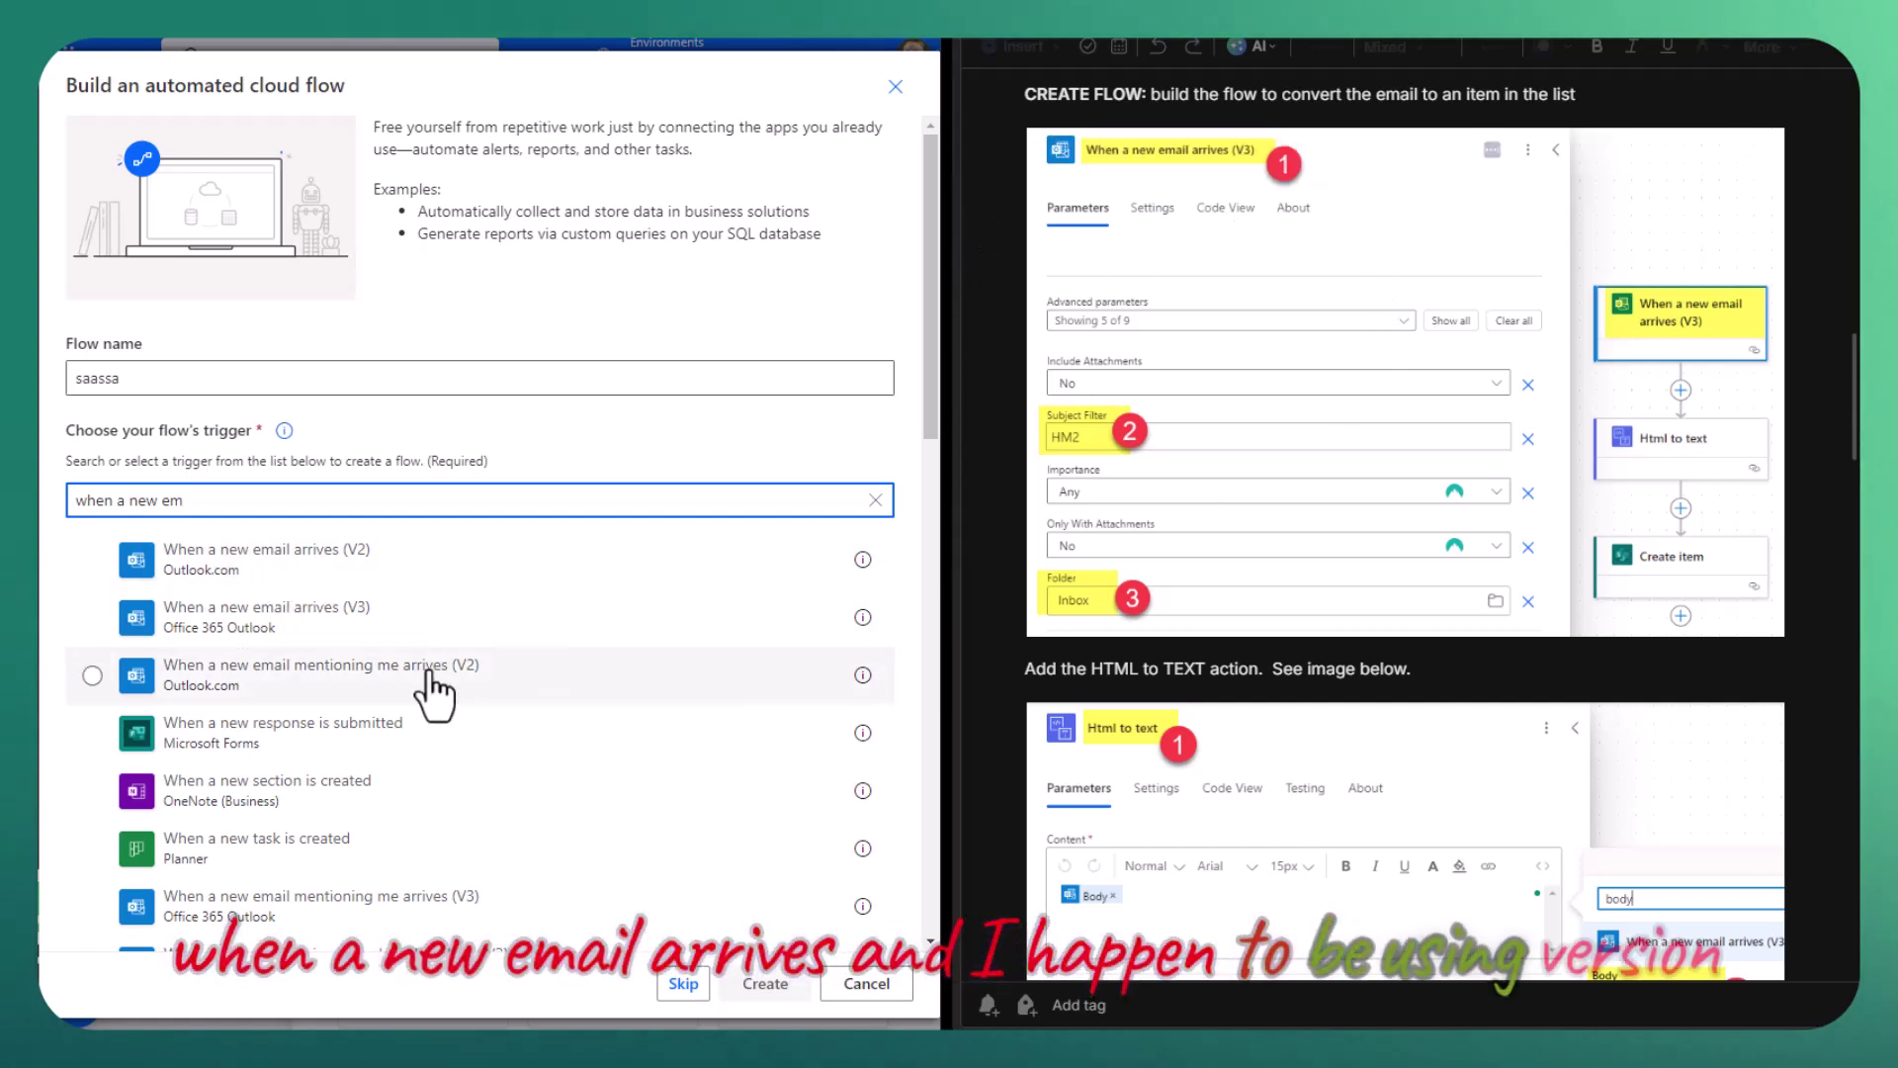
{"action": "left_click", "coordinate": [330, 641]}
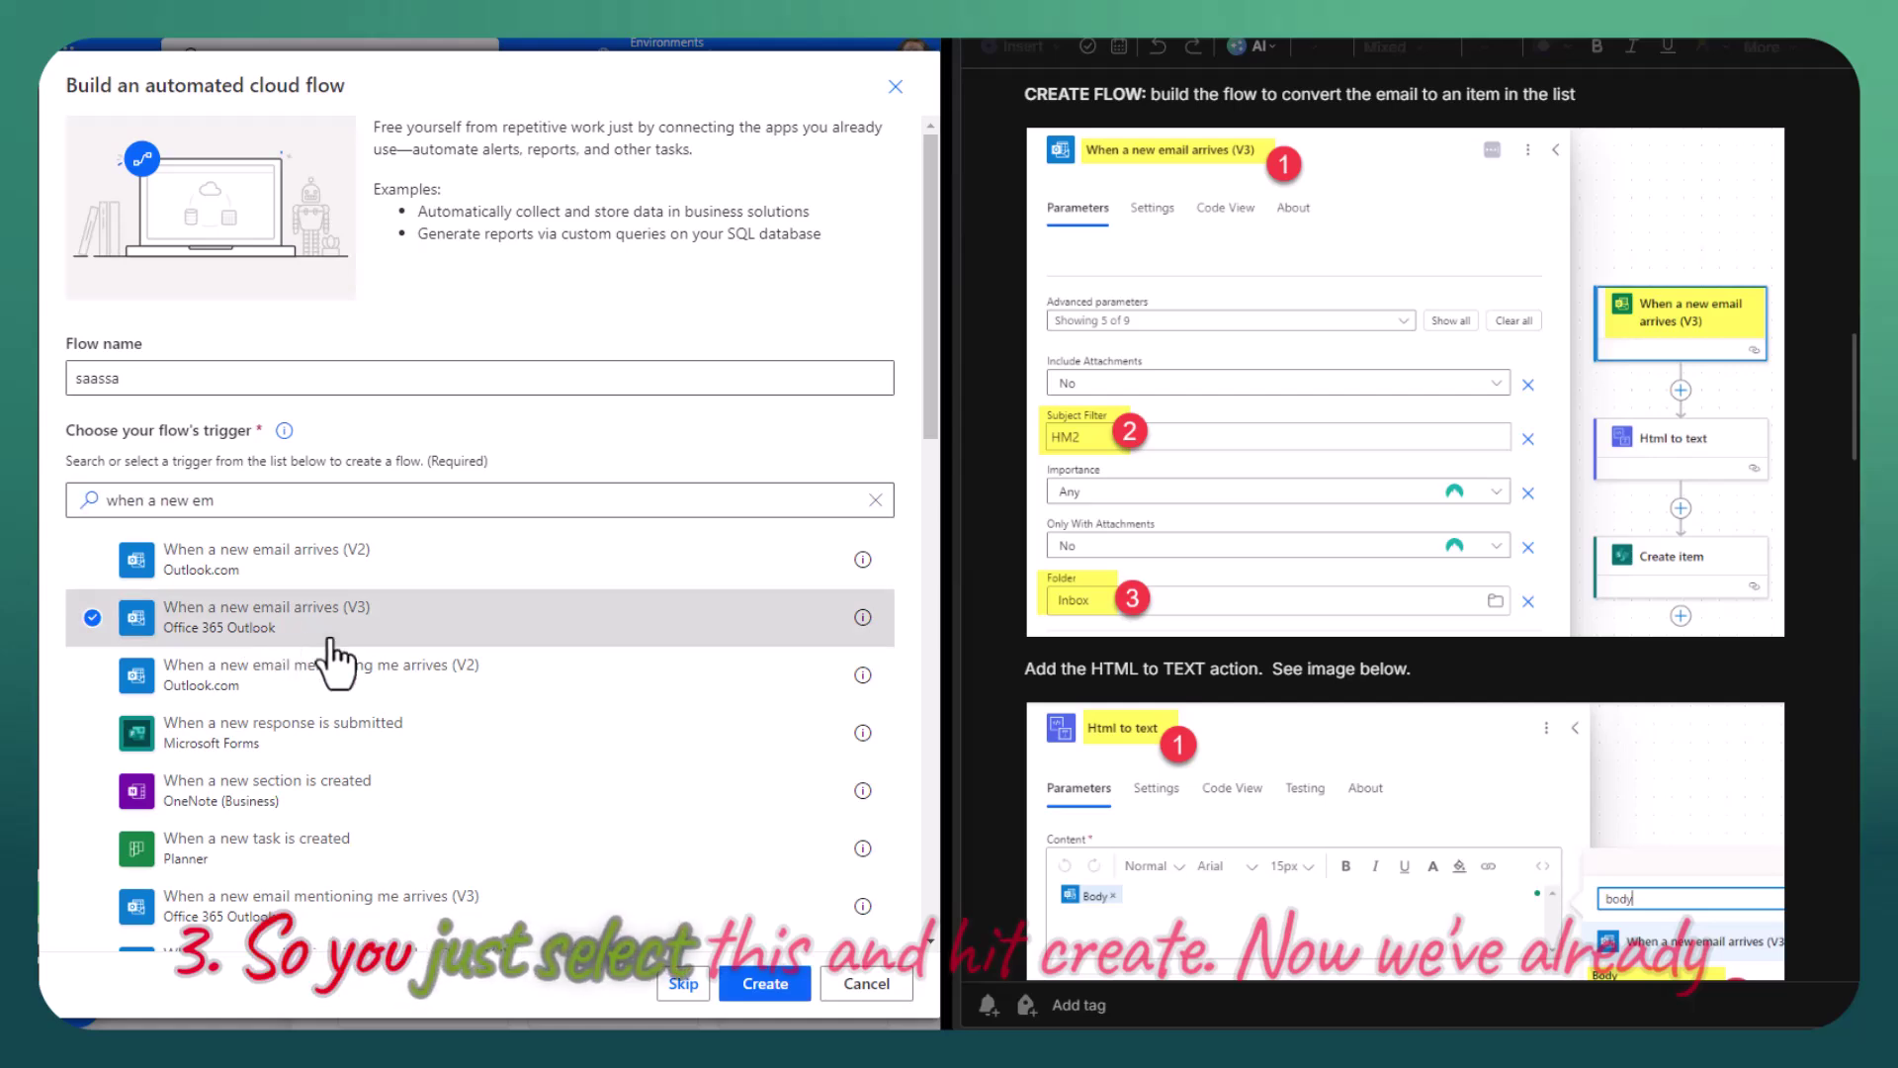
{"action": "left_click", "coordinate": [866, 984]}
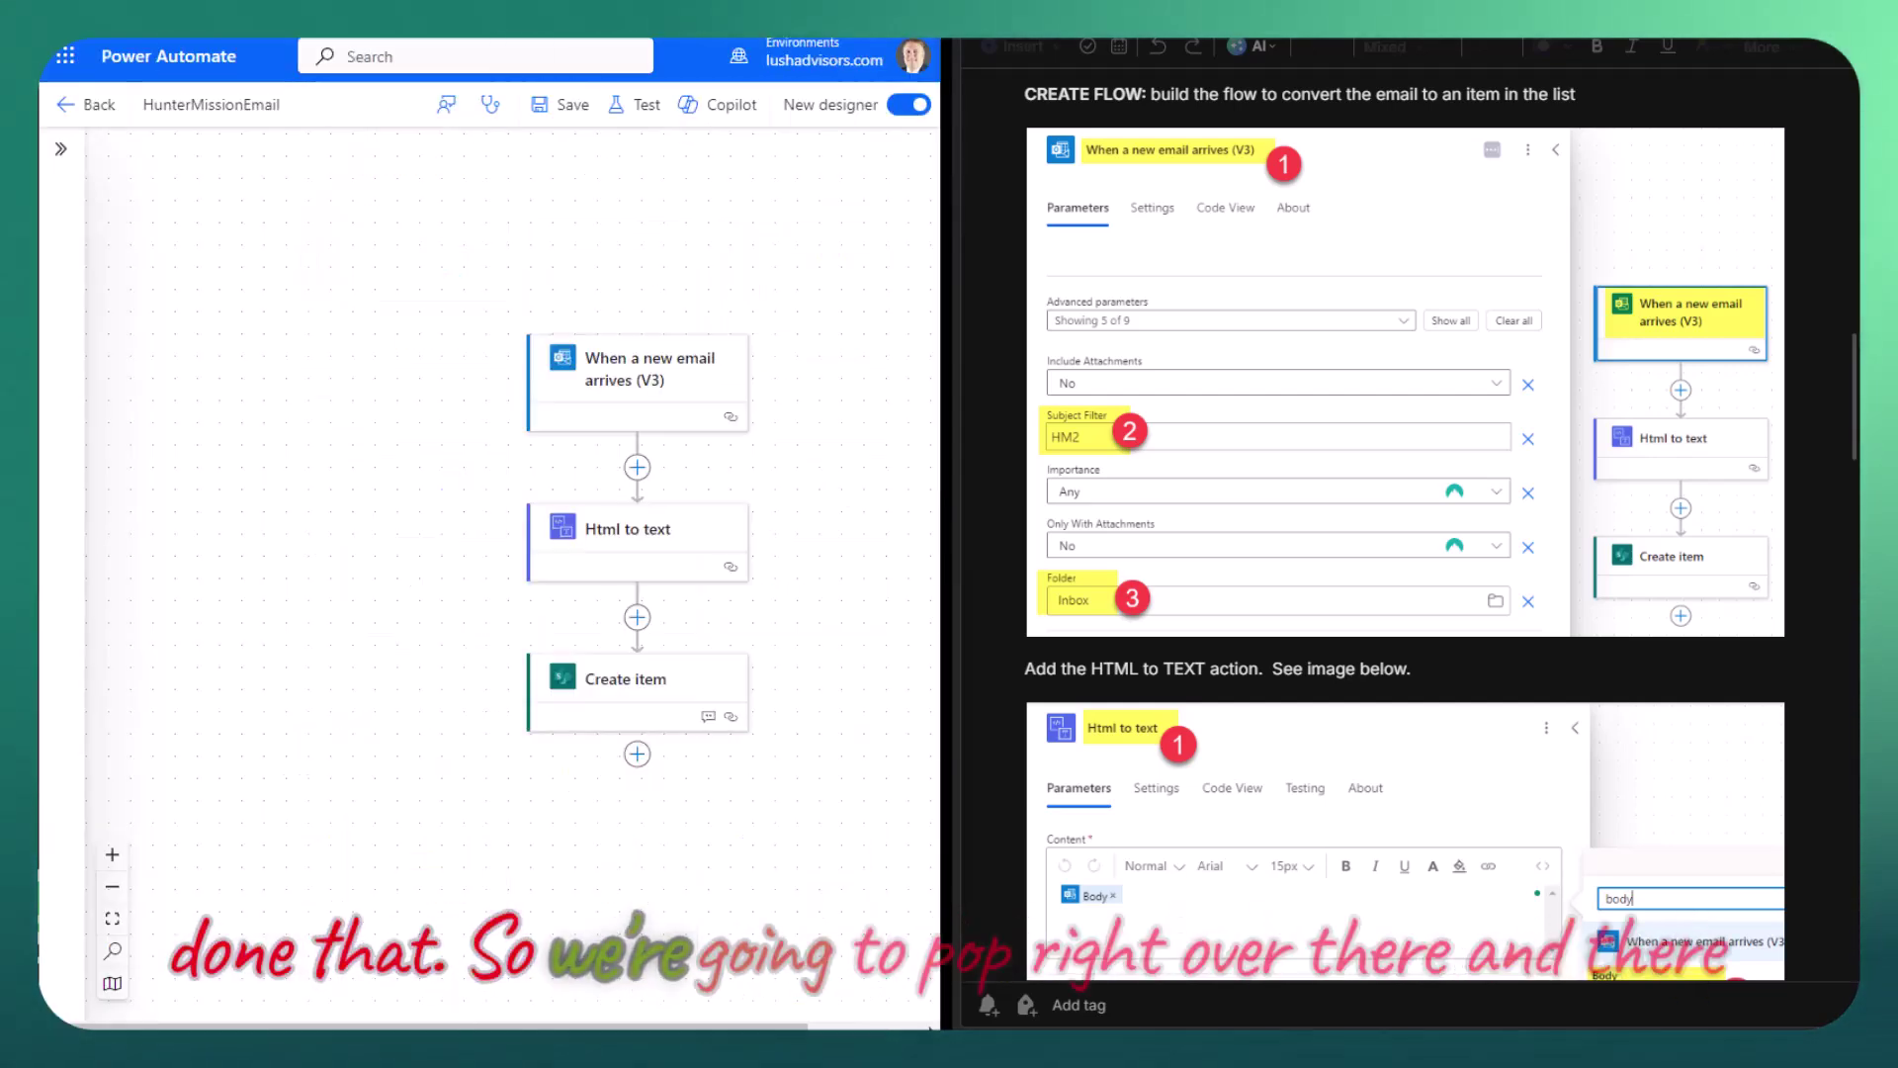
Open the email trigger's parameters and set the Subject Filter to HM2 with Inbox folder.
{"action": "left_click", "coordinate": [623, 389]}
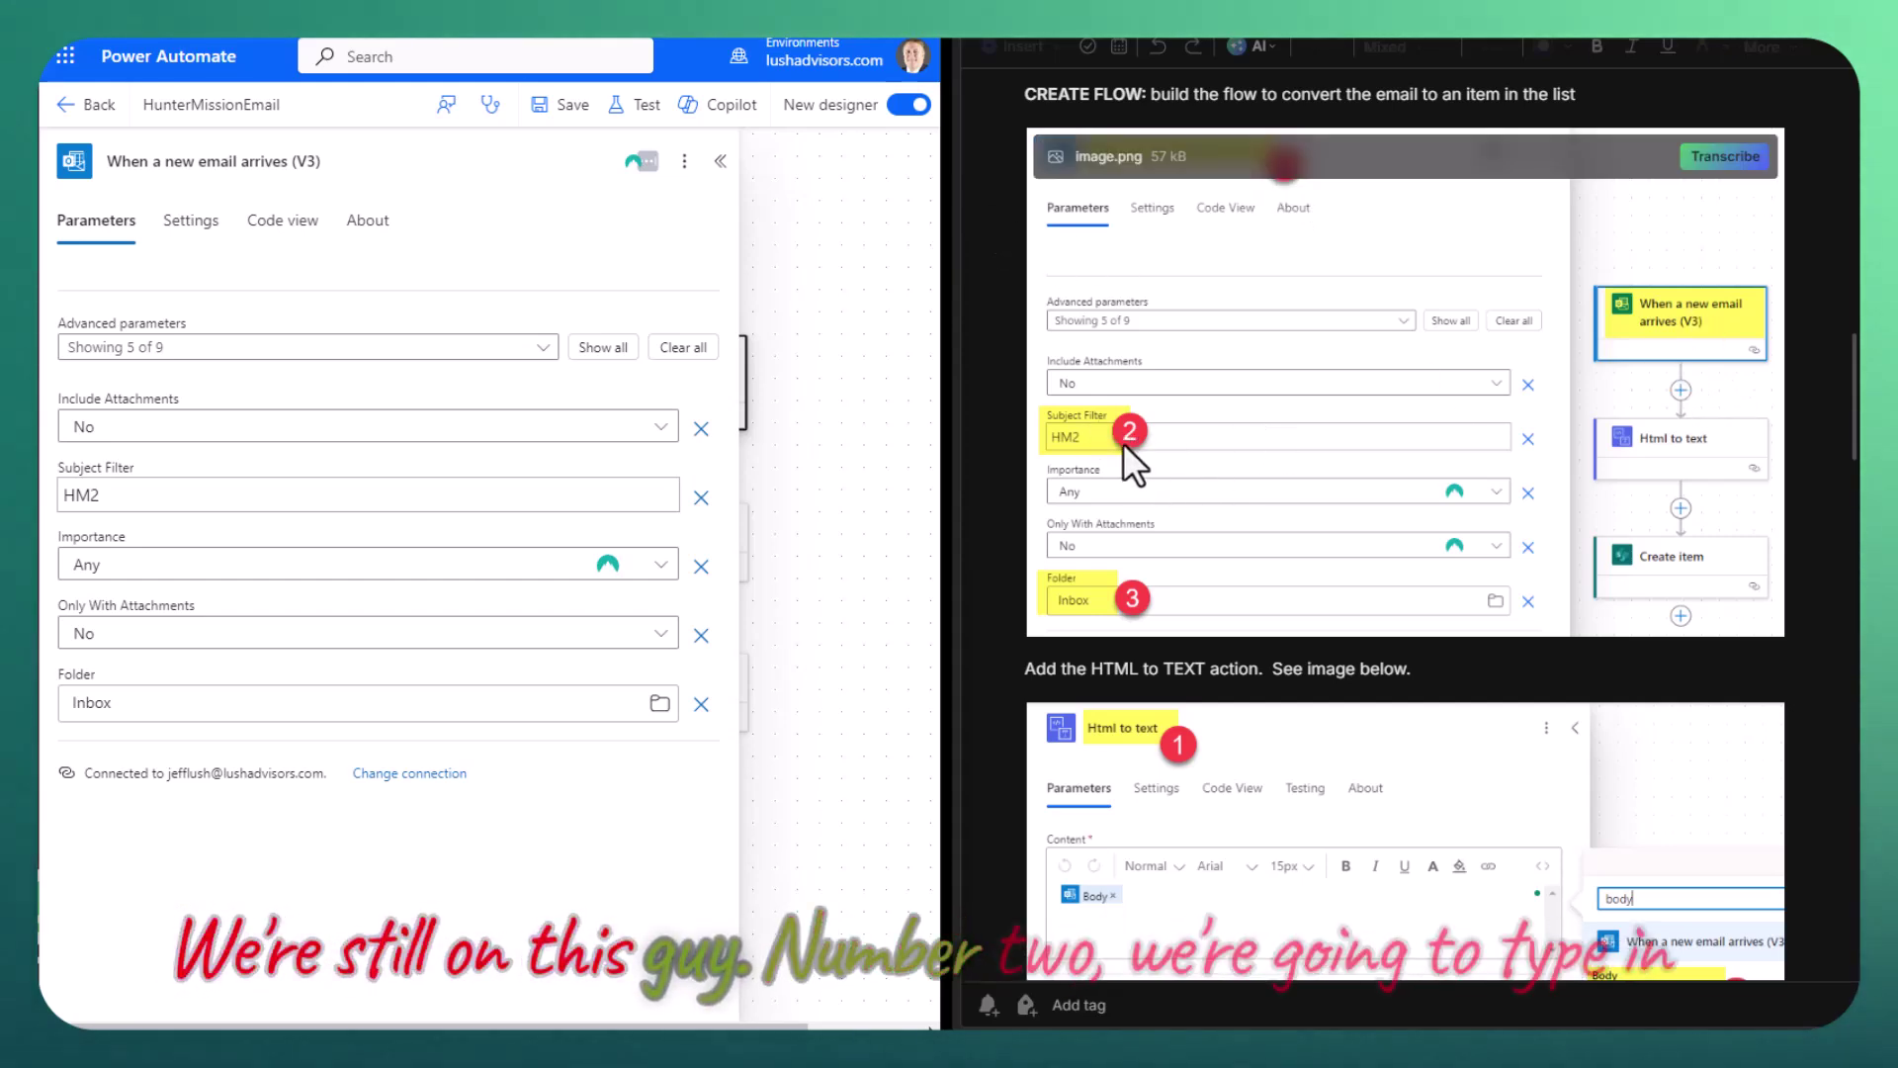
{"action": "left_click", "coordinate": [224, 496]}
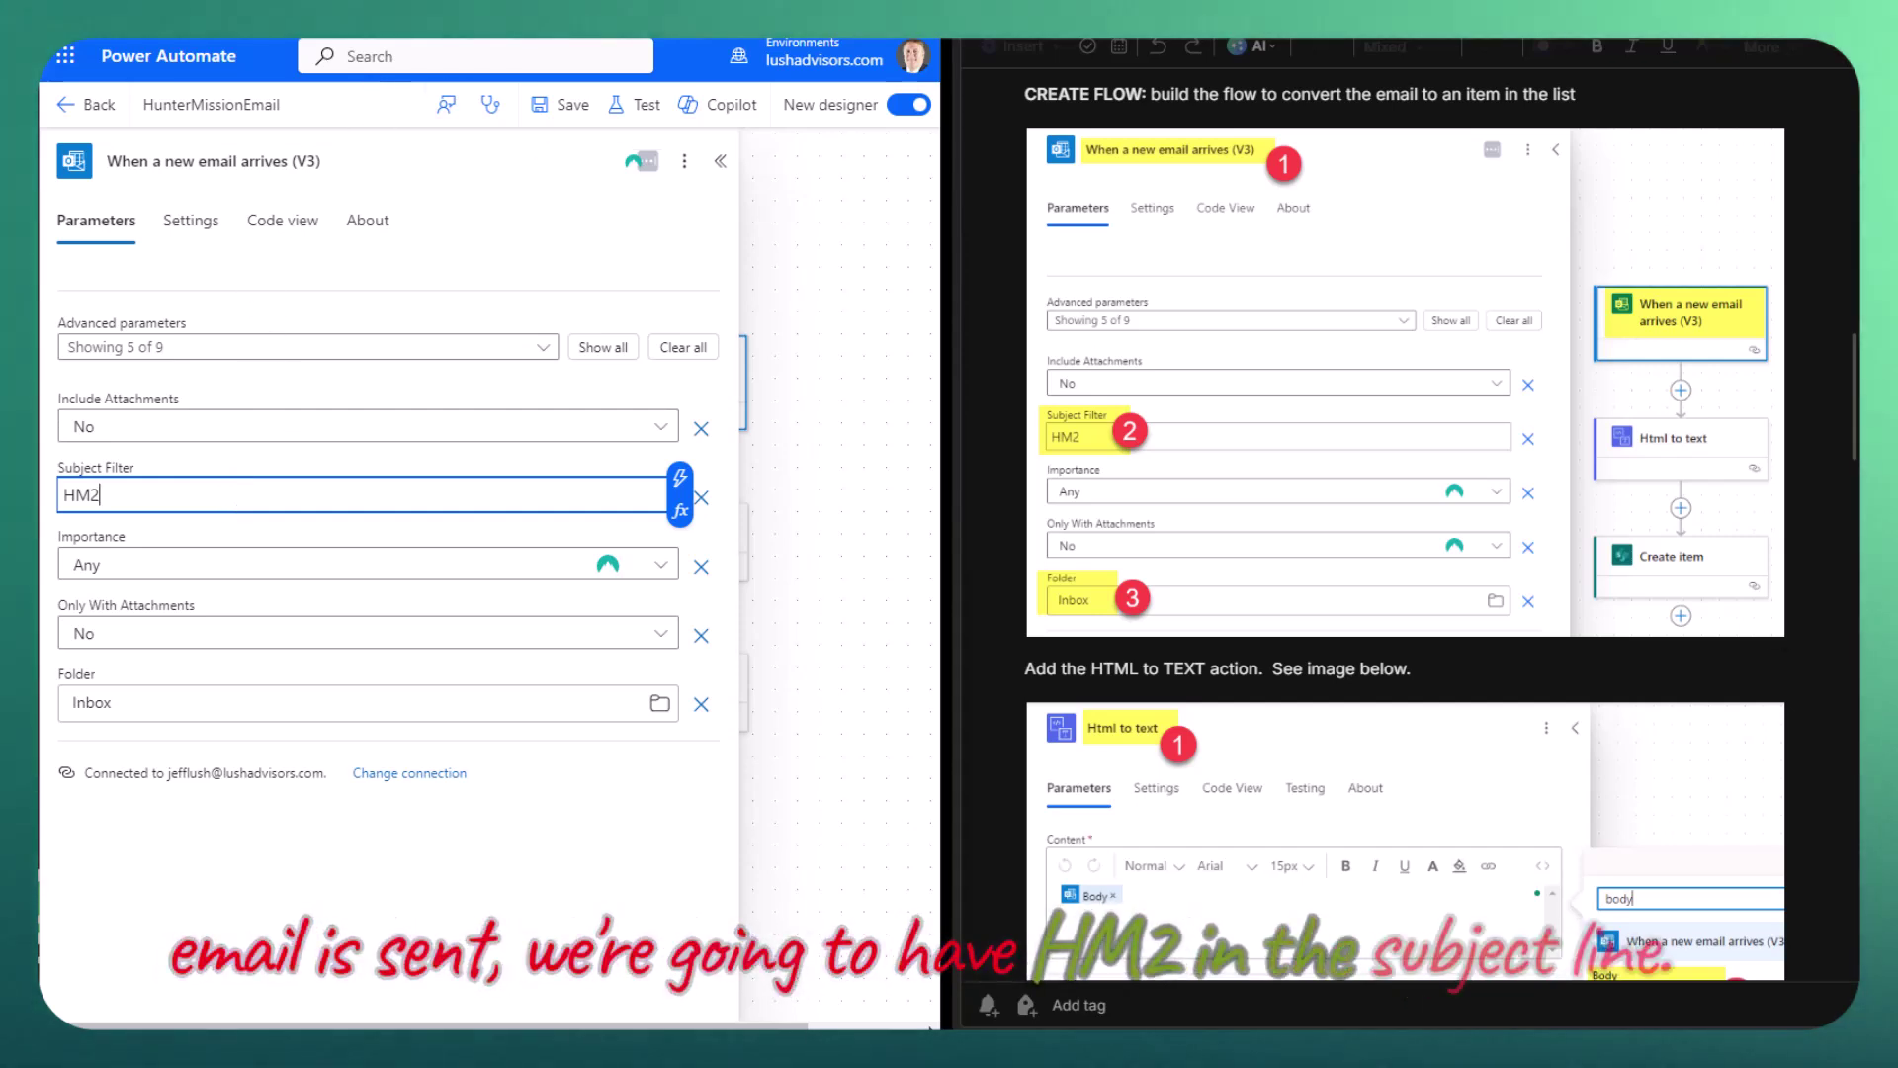
Bring up the sample email draft and change the subject prefix to MN2.
{"action": "key", "text": "alt+Tab"}
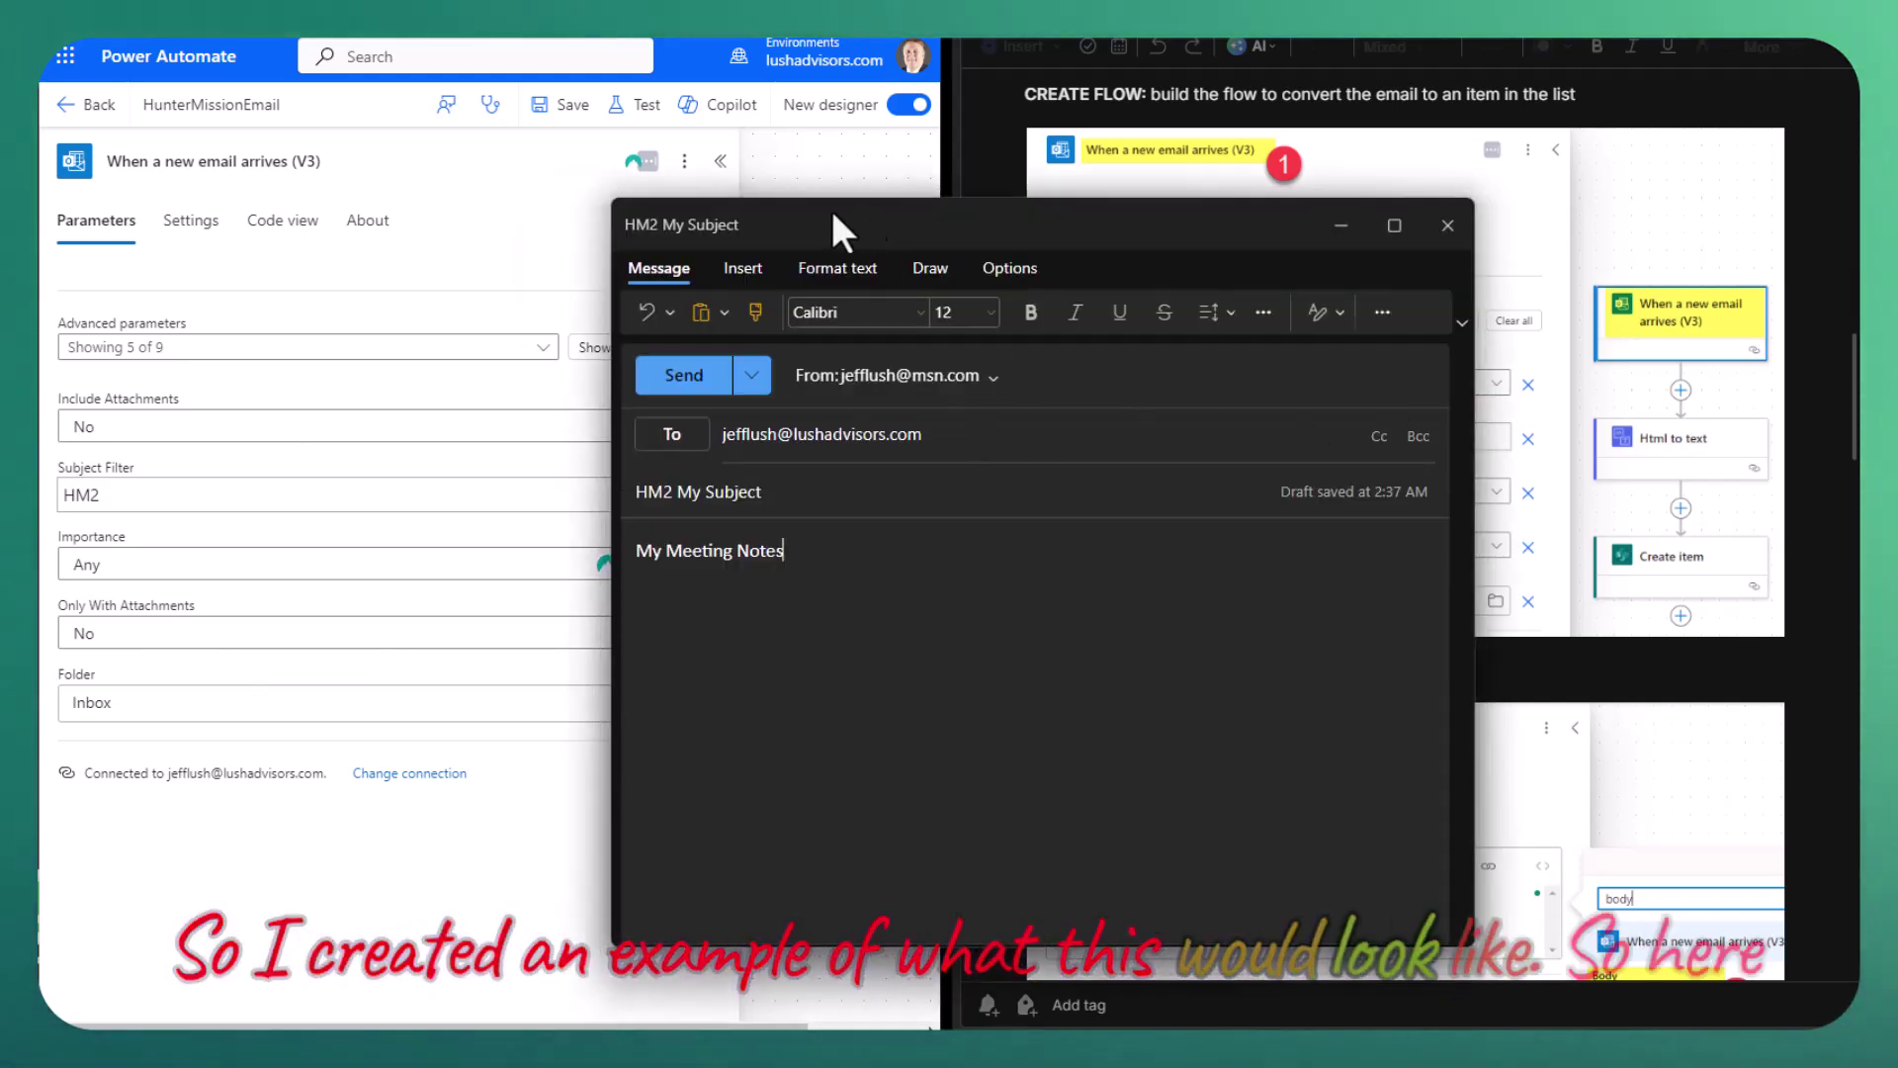
{"action": "left_click_drag", "start_coordinate": [834, 222], "coordinate": [486, 222]}
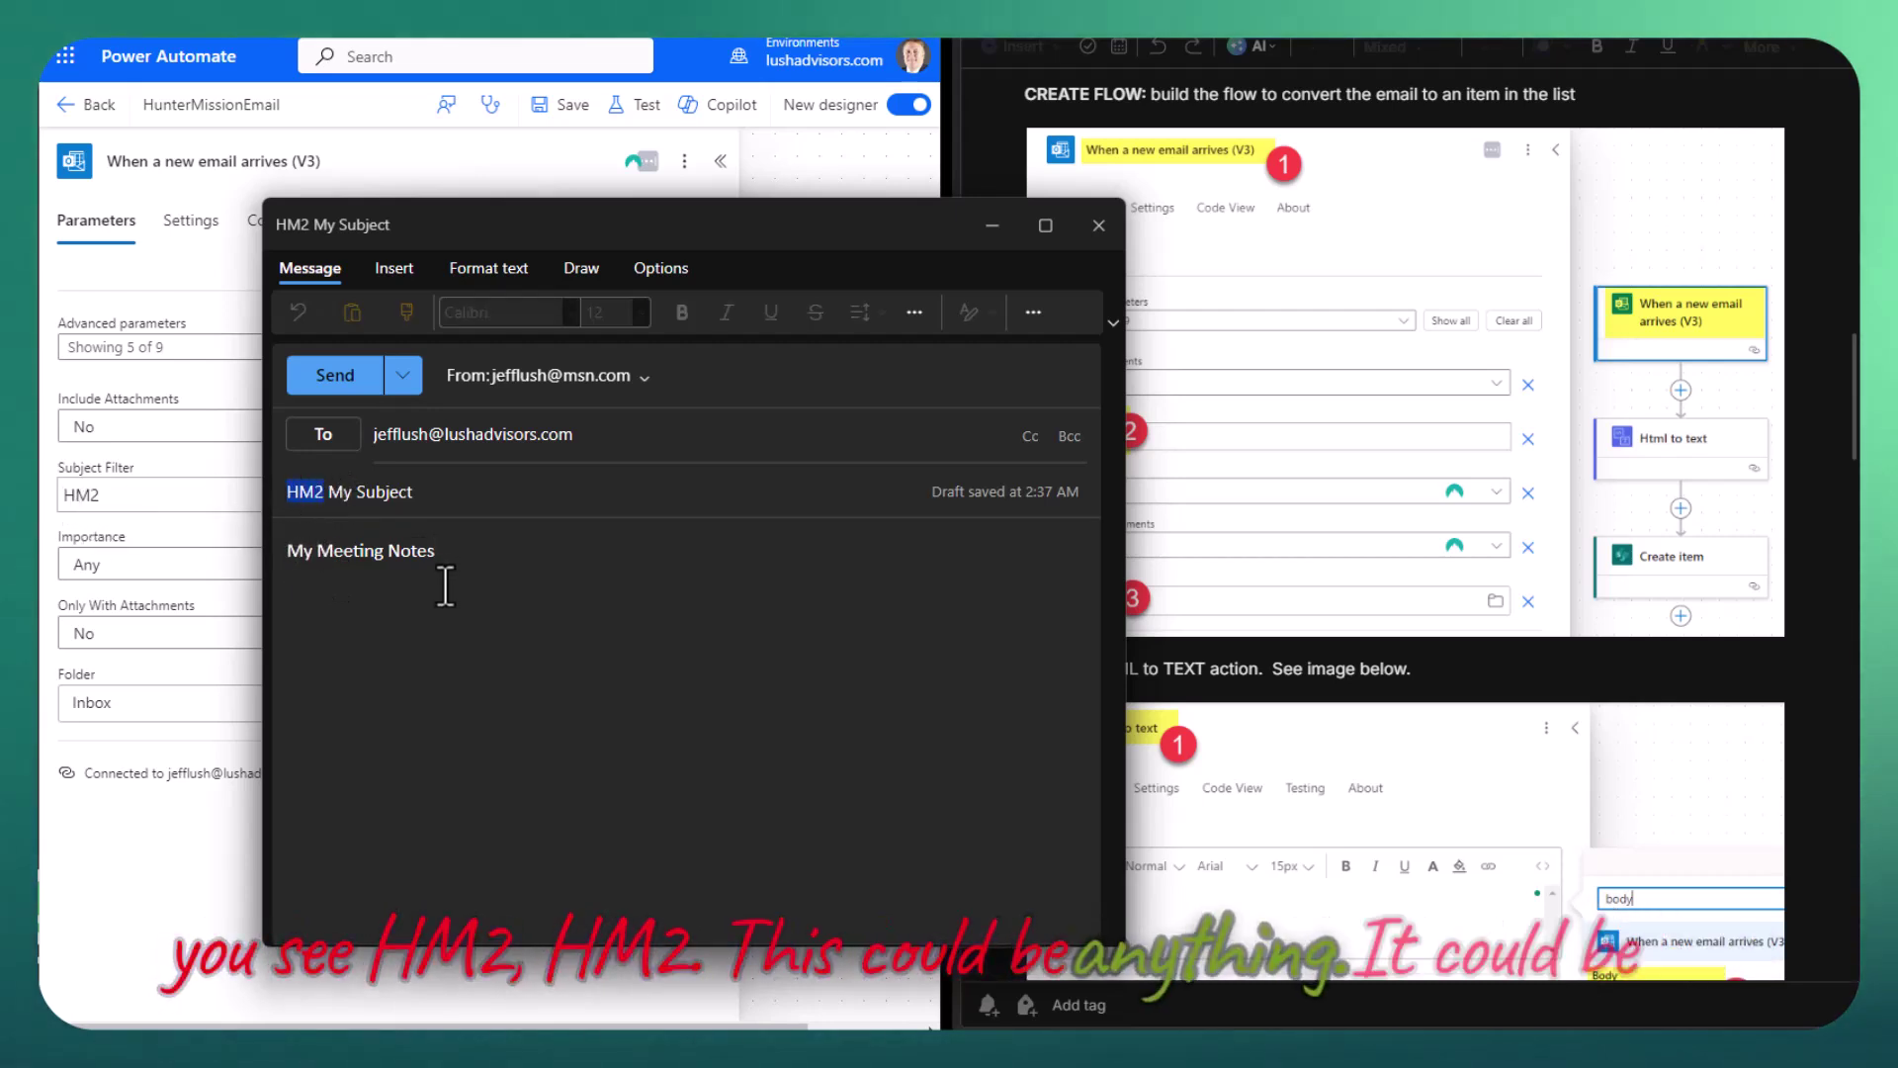
{"action": "type", "text": "MM"}
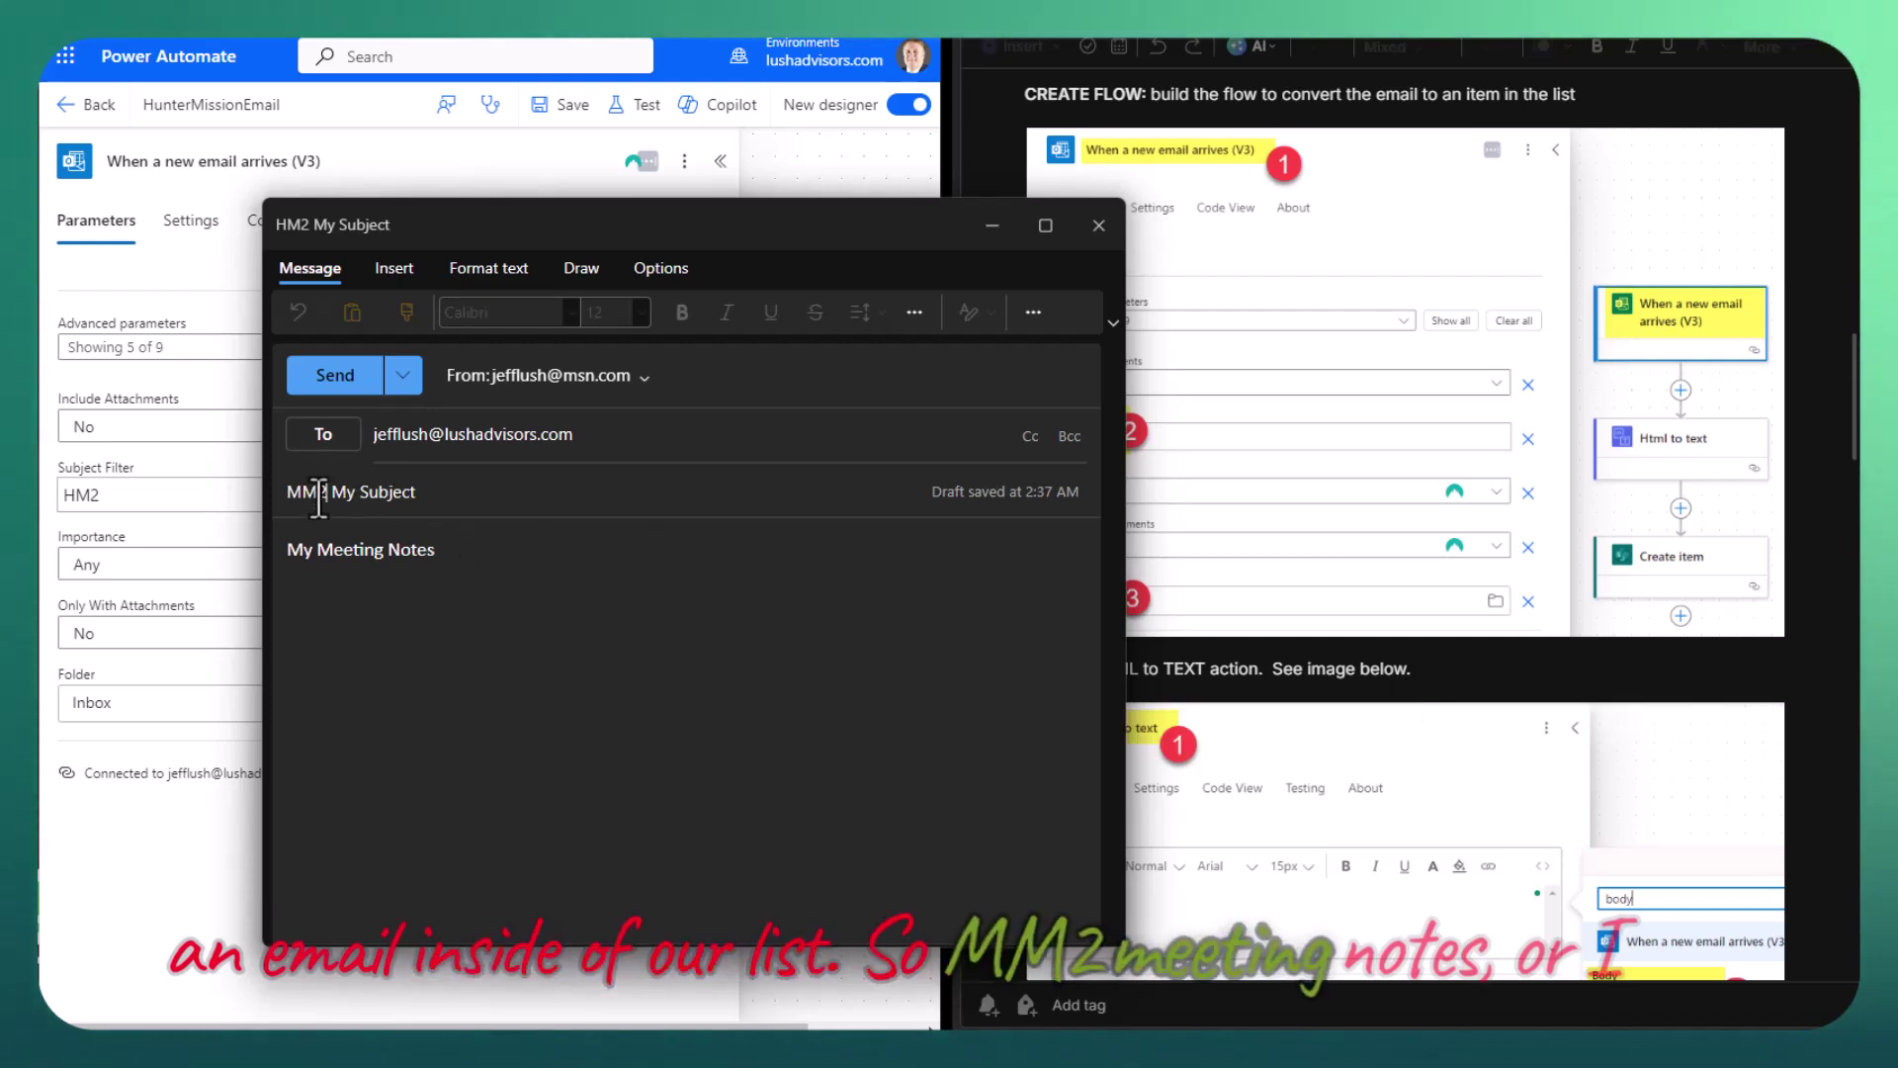
{"action": "type", "text": "2"}
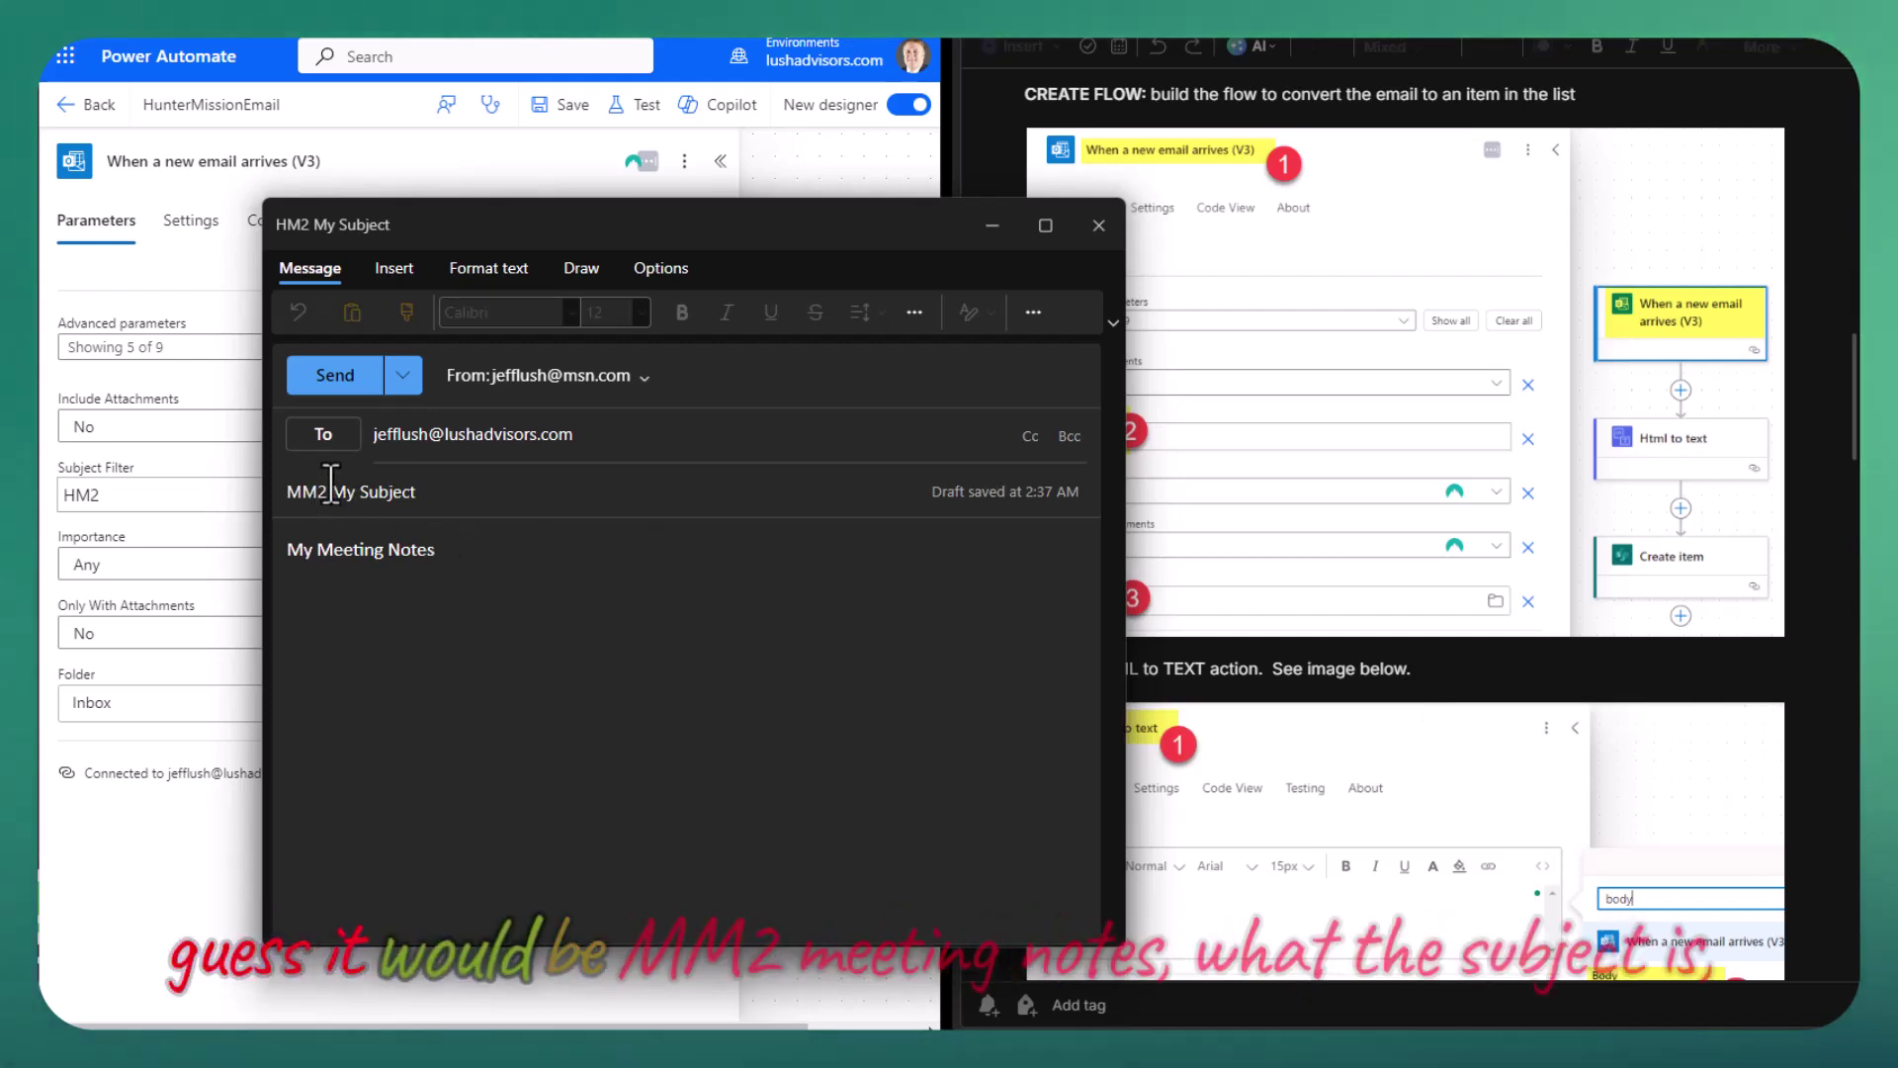
{"action": "key", "text": "Left"}
{"action": "key", "text": "BackSpace"}
{"action": "type", "text": "N"}
{"action": "left_click", "coordinate": [420, 494]}
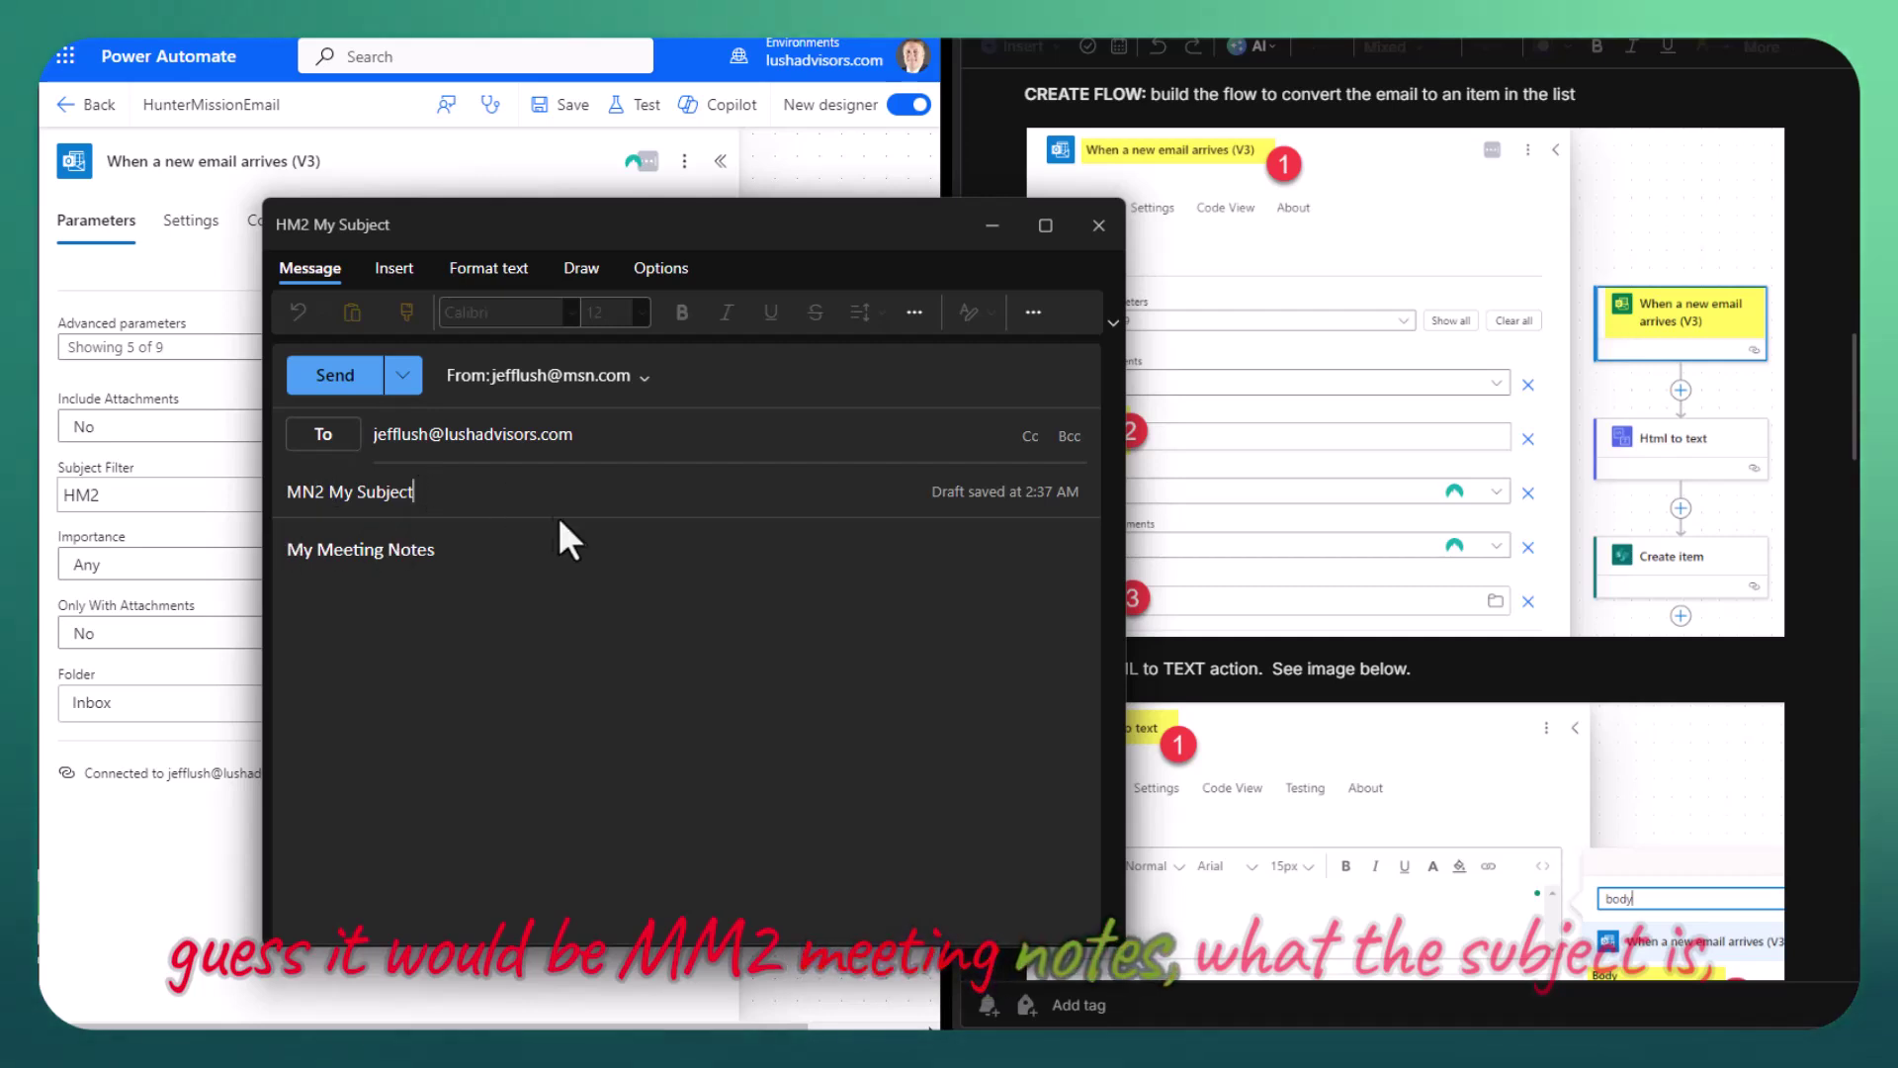
Replace 'My Subject' with 'Meeting Subject', select the recipient, and minimize the draft.
{"action": "left_click_drag", "start_coordinate": [423, 493], "coordinate": [325, 491]}
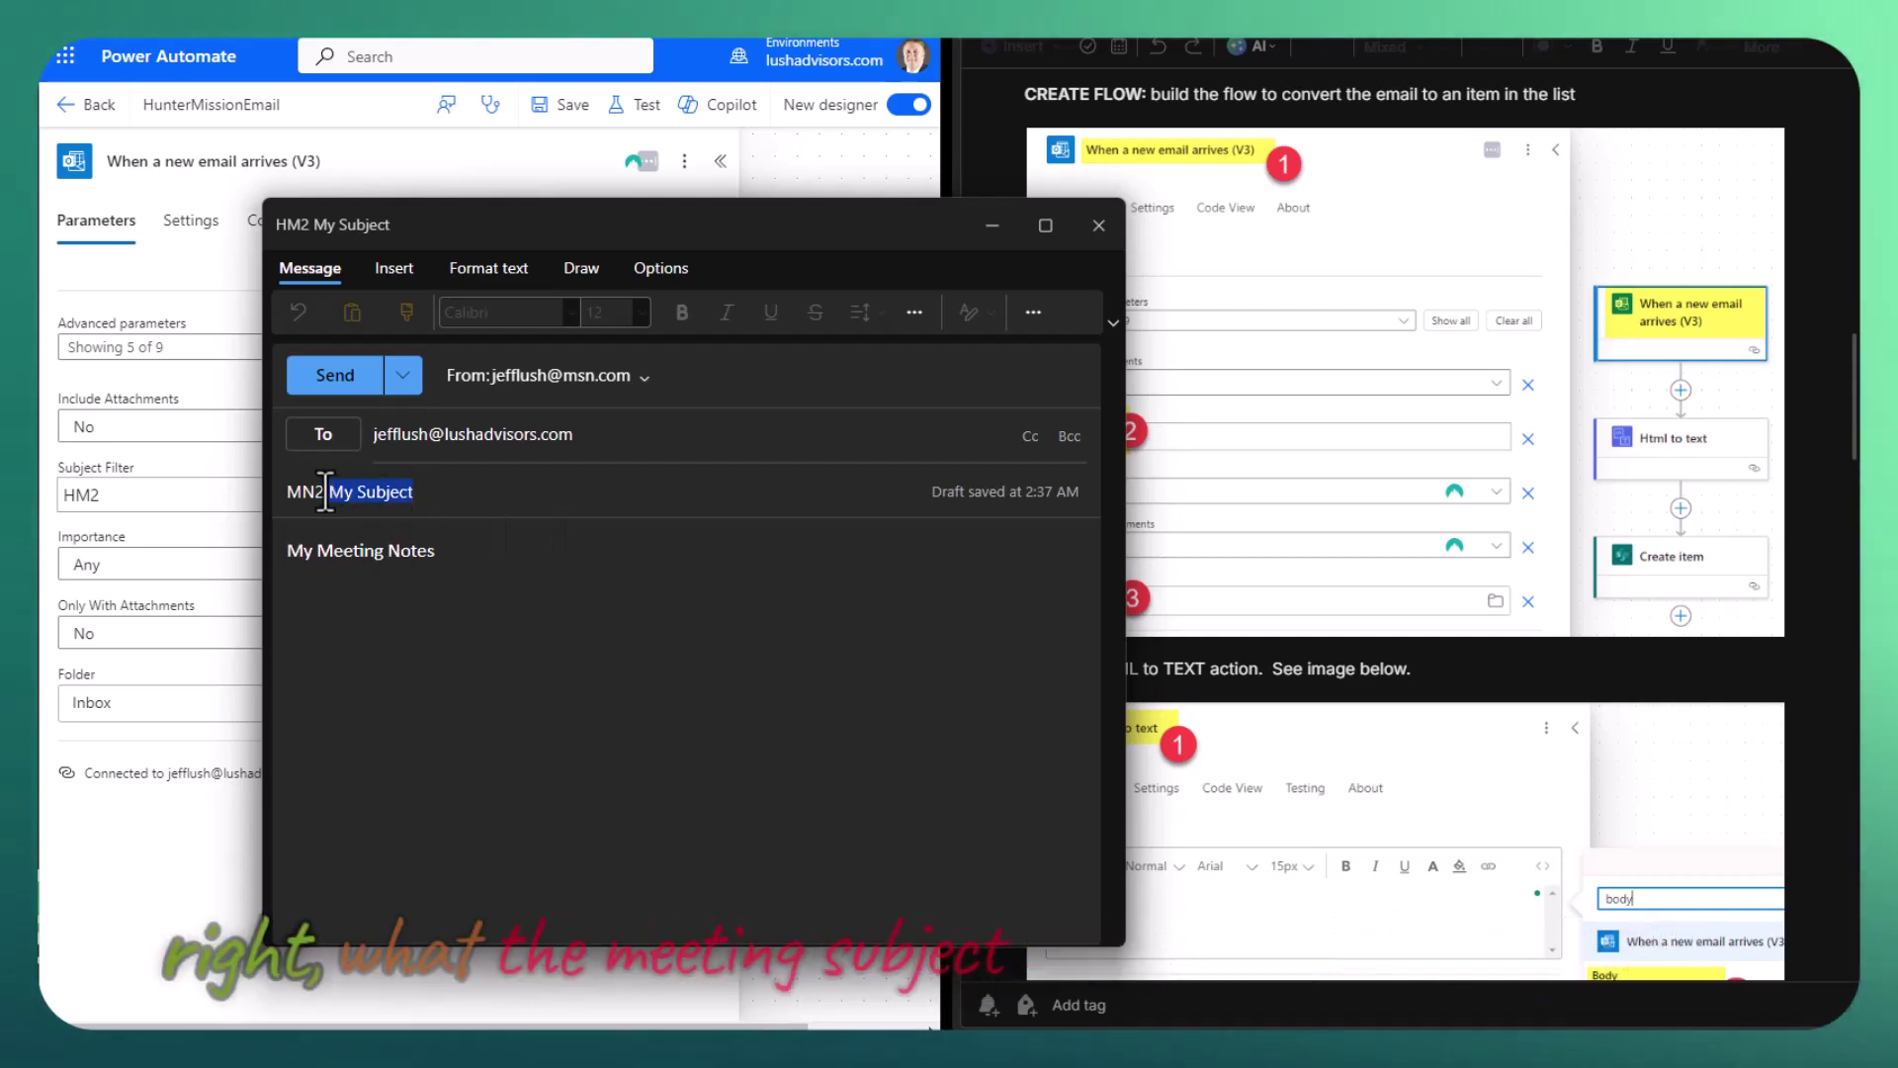
{"action": "type", "text": "Meetin"}
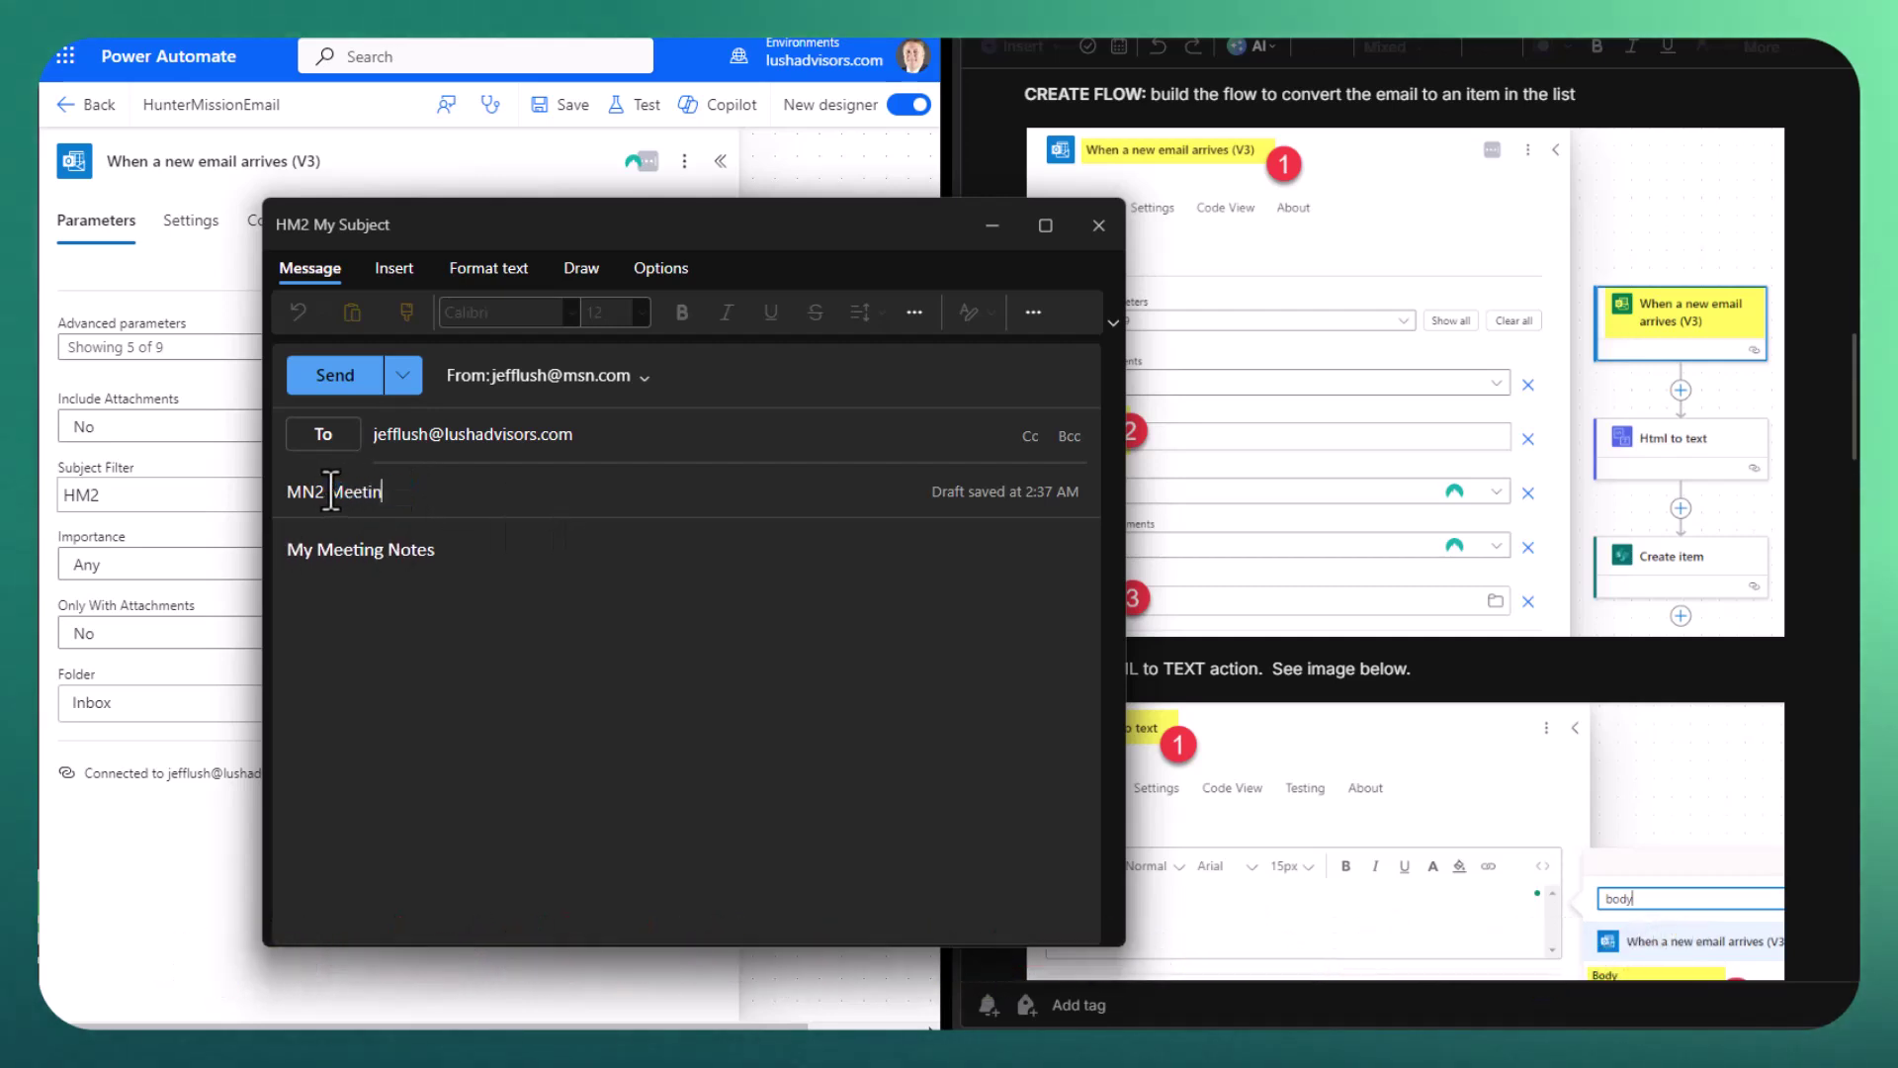
{"action": "type", "text": "g Subject"}
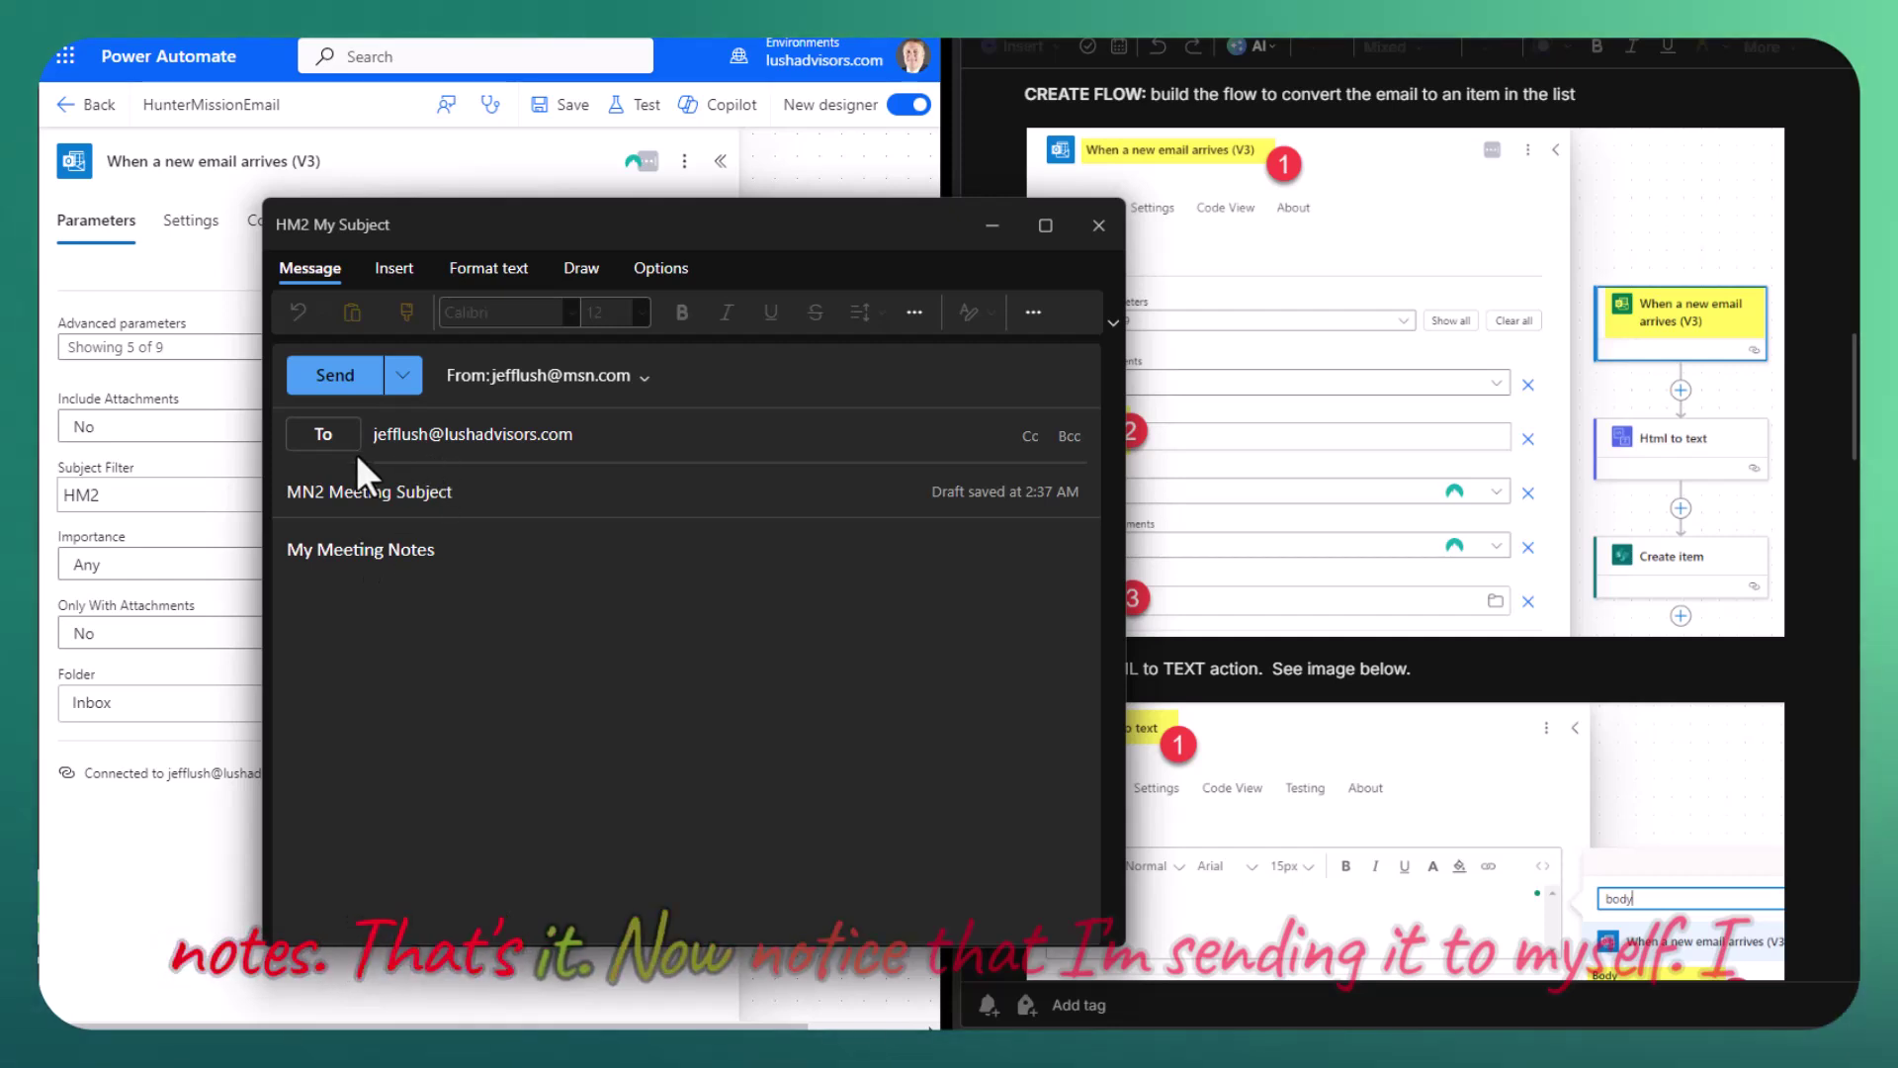
{"action": "left_click_drag", "start_coordinate": [598, 440], "coordinate": [336, 463]}
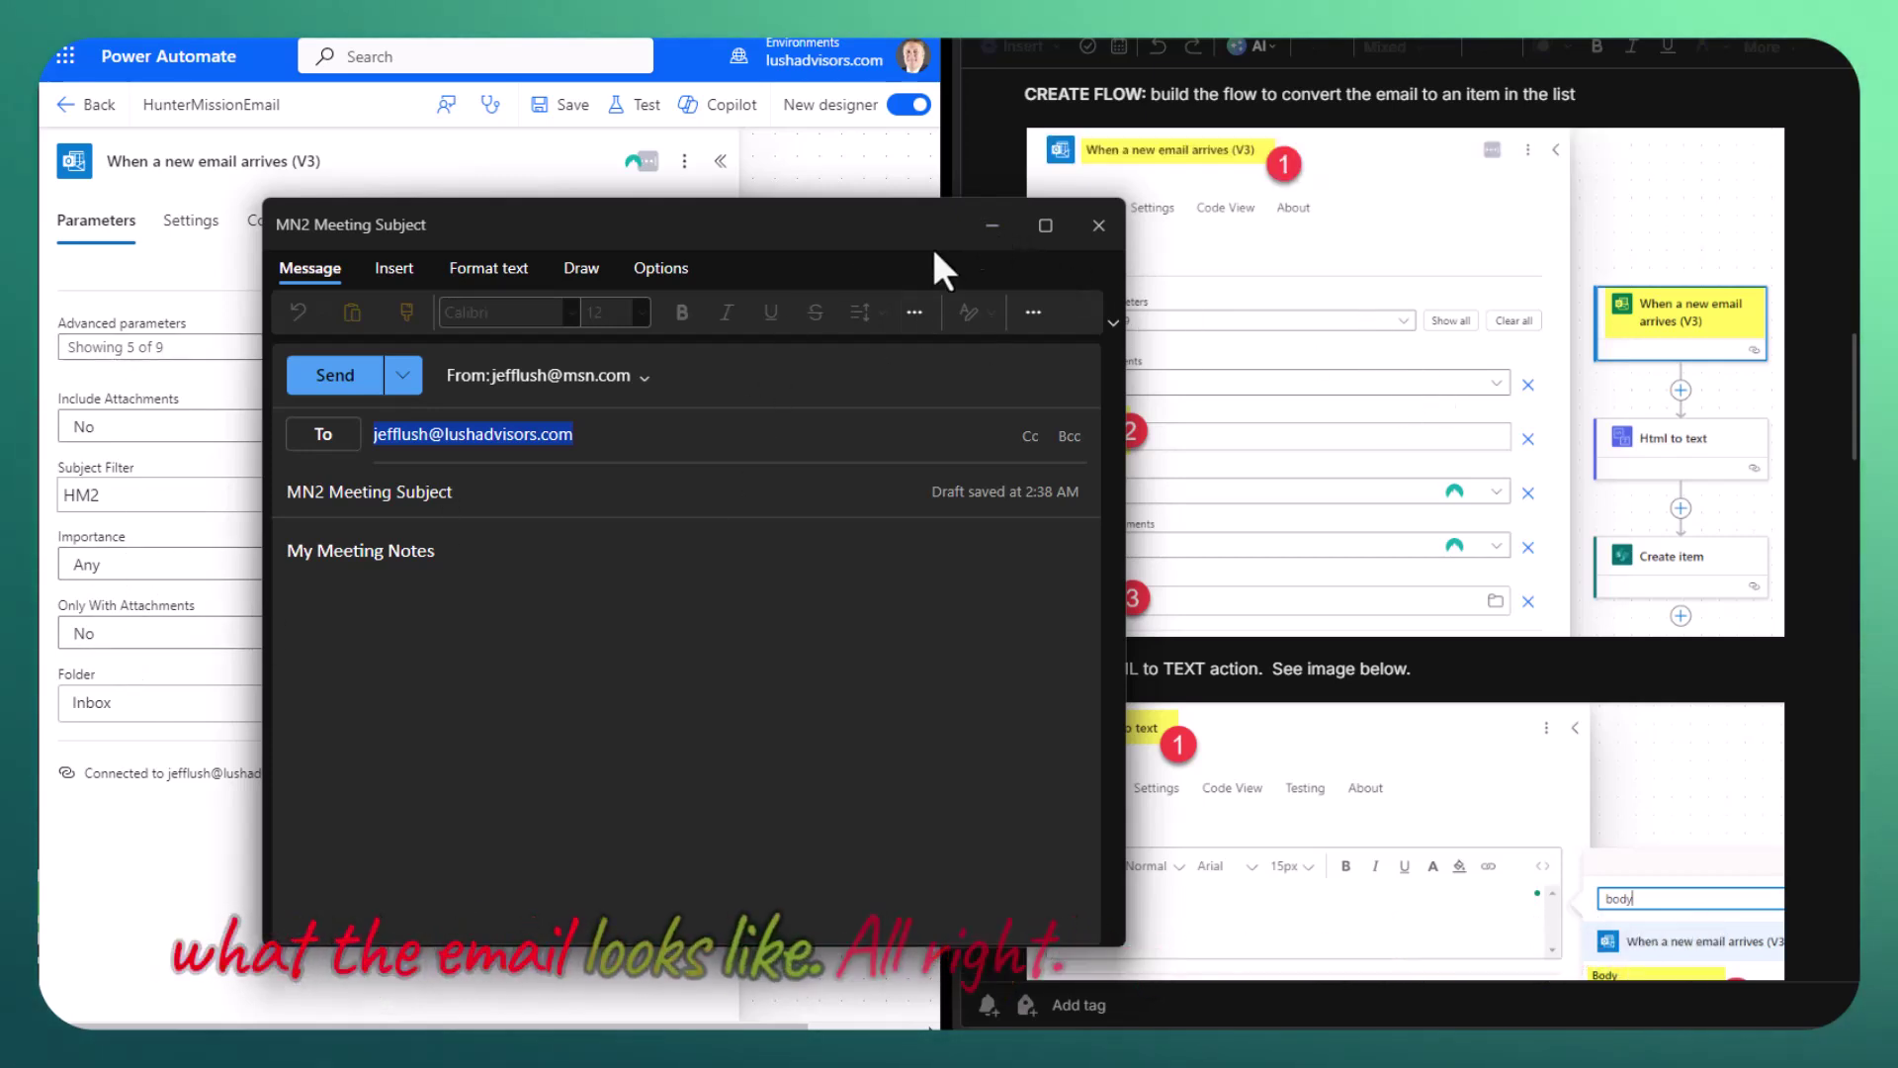
{"action": "left_click", "coordinate": [992, 227]}
Leave the trigger settings and stay on the unsaved HunterMissionEmail flow canvas.
{"action": "scroll", "coordinate": [1344, 443], "scroll_direction": "down", "scroll_amount": 4}
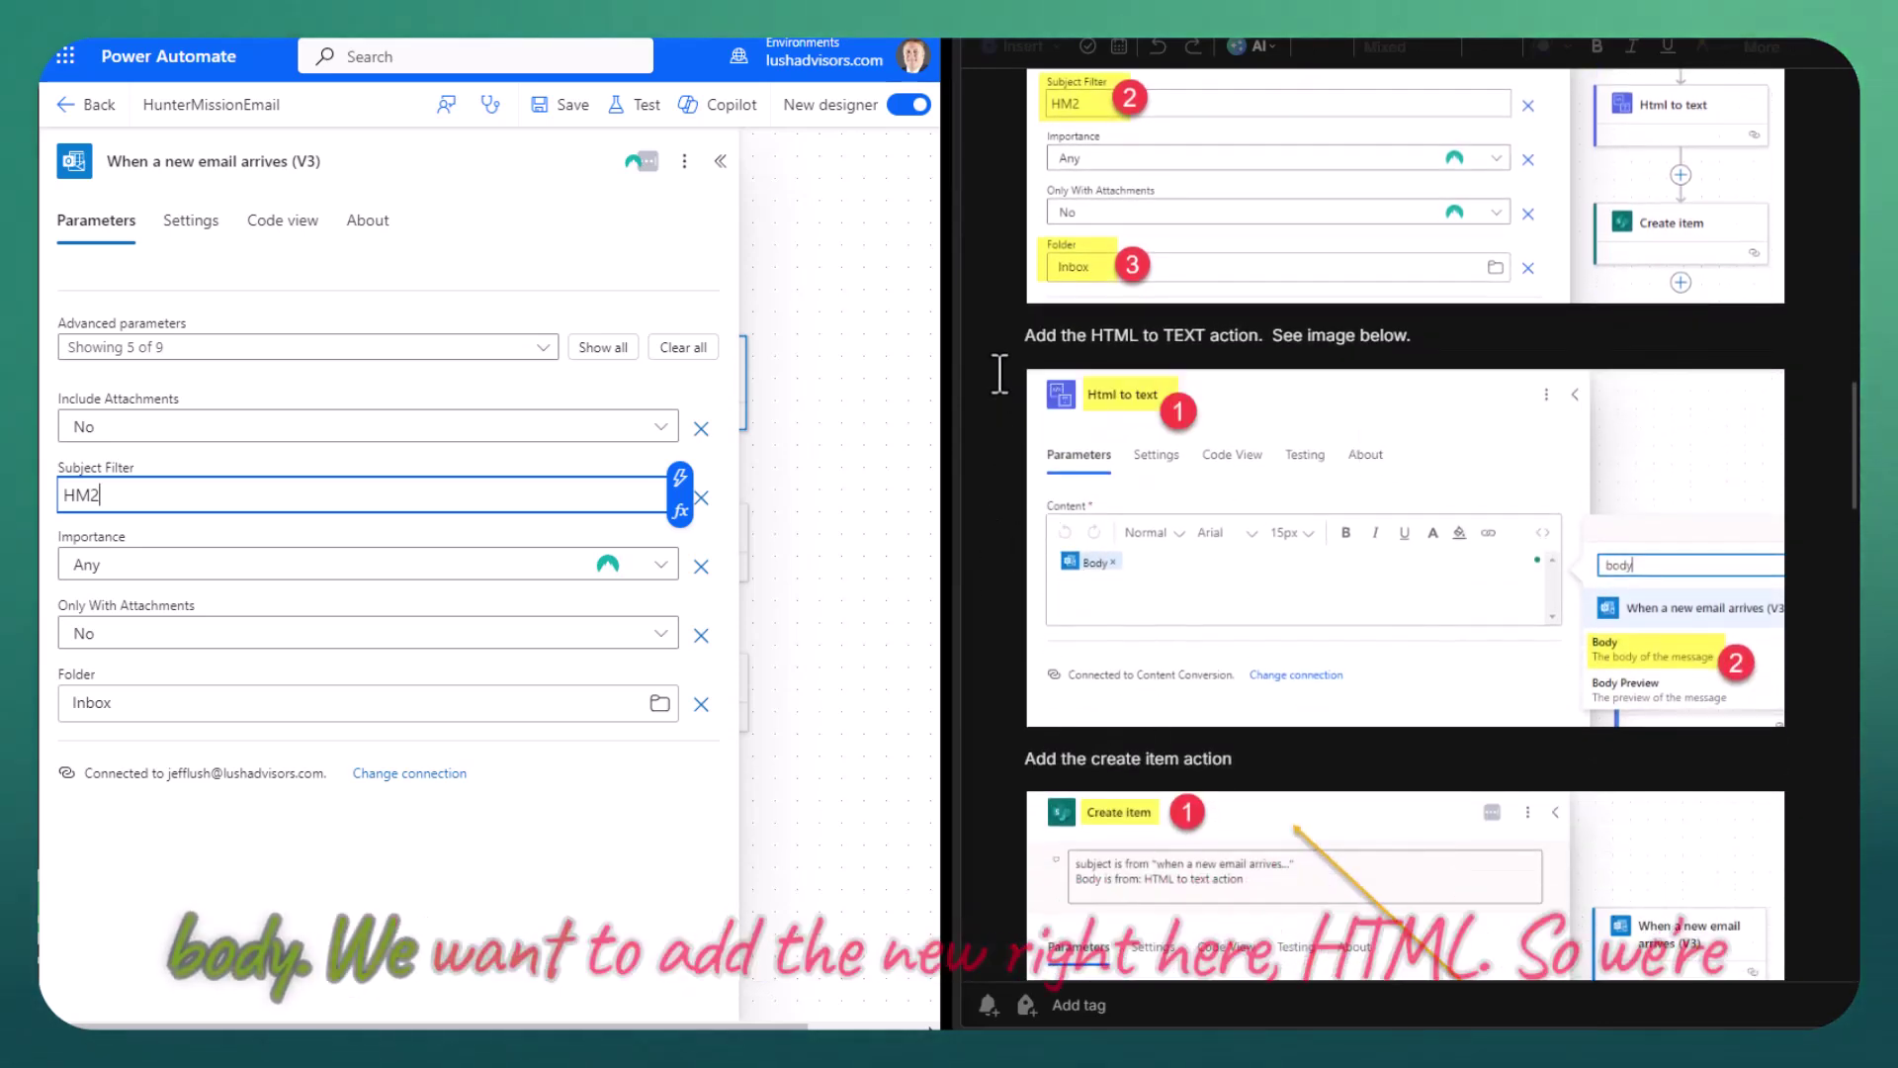
{"action": "scroll", "coordinate": [998, 365], "scroll_direction": "up", "scroll_amount": 3}
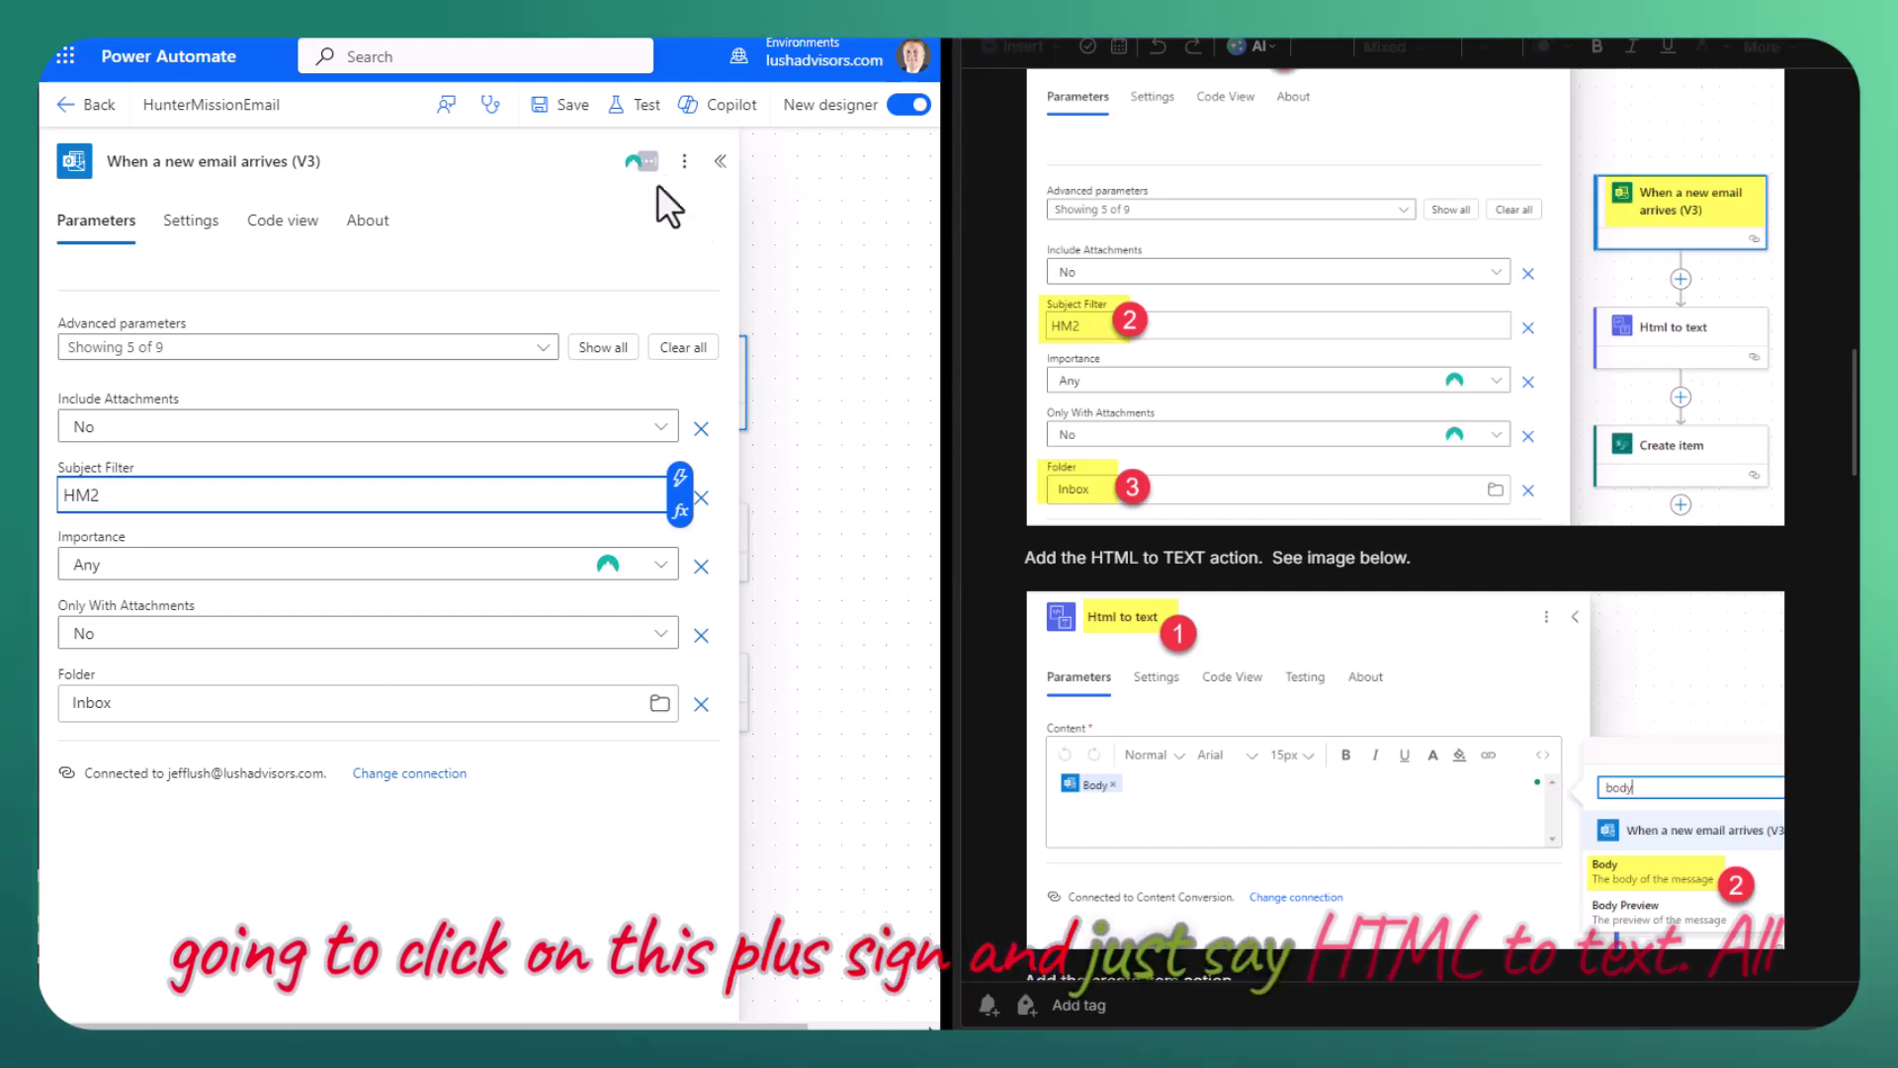
{"action": "left_click", "coordinate": [59, 104]}
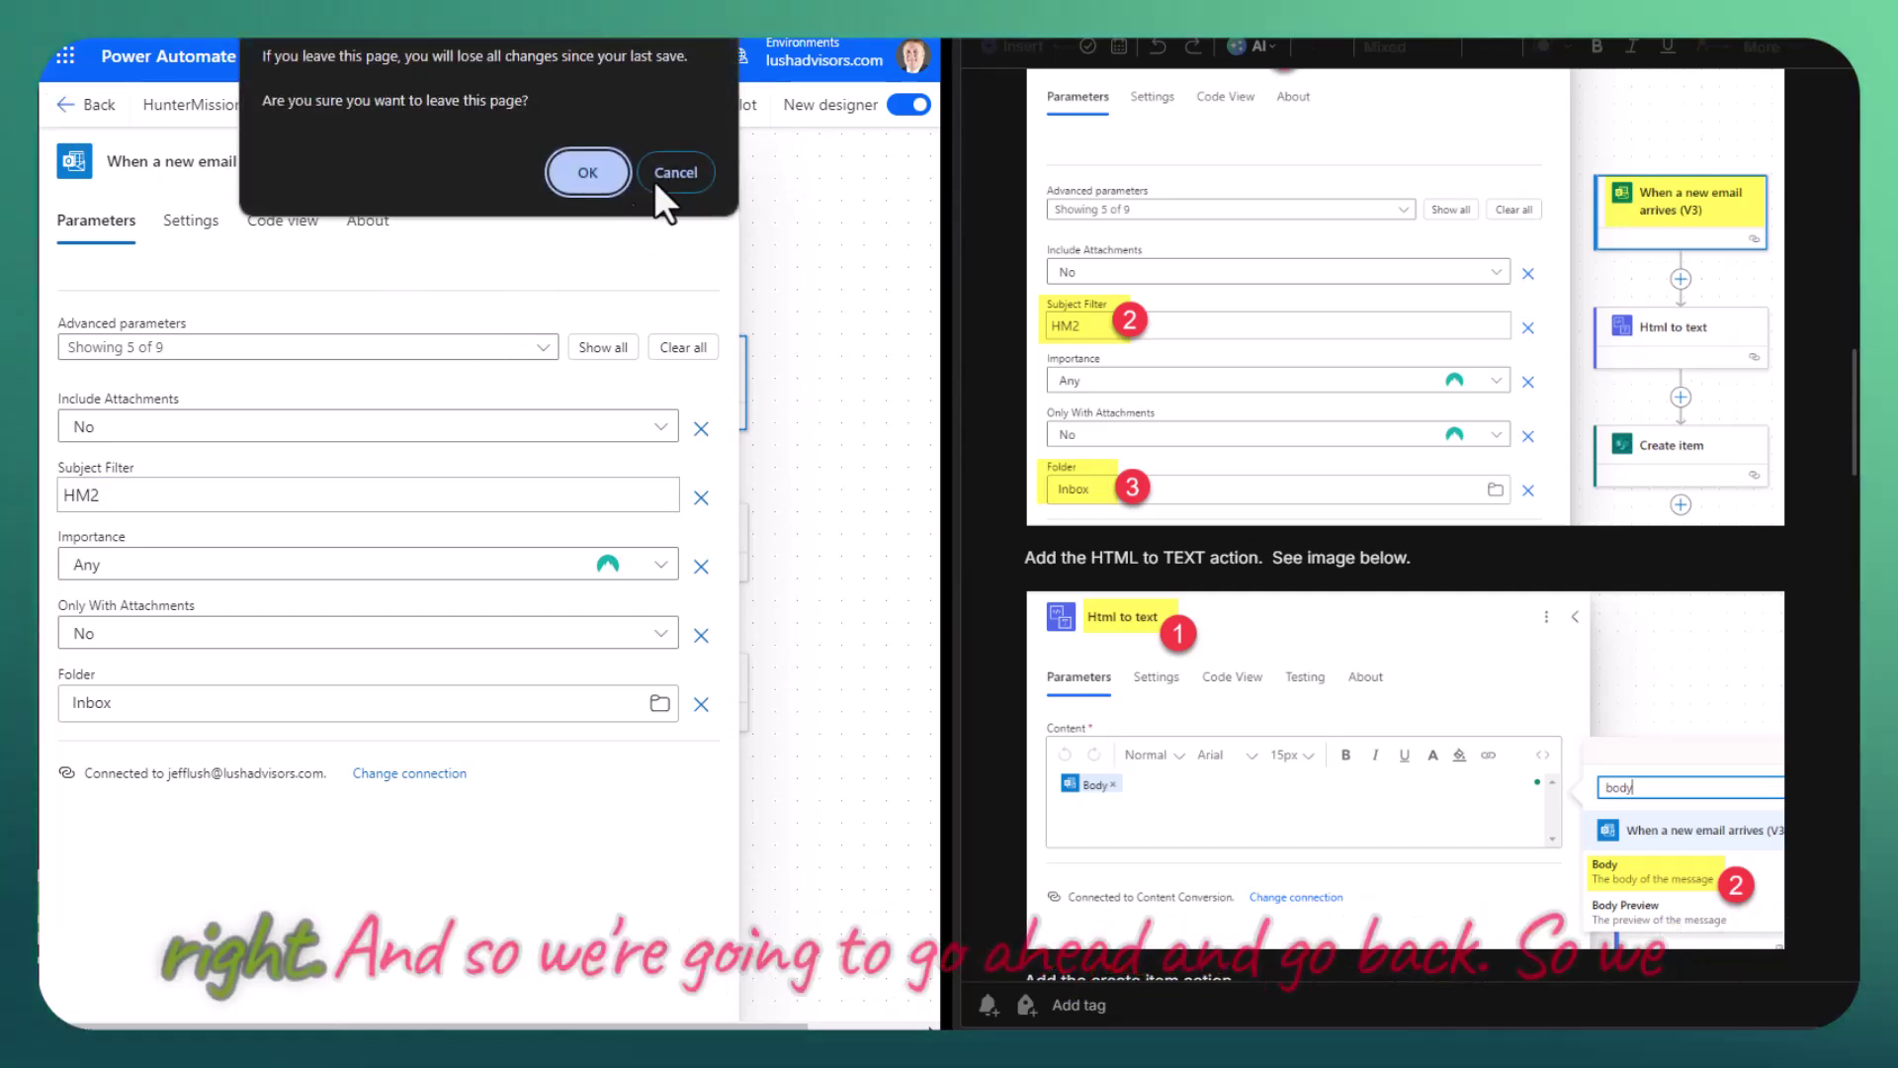
{"action": "left_click", "coordinate": [682, 172]}
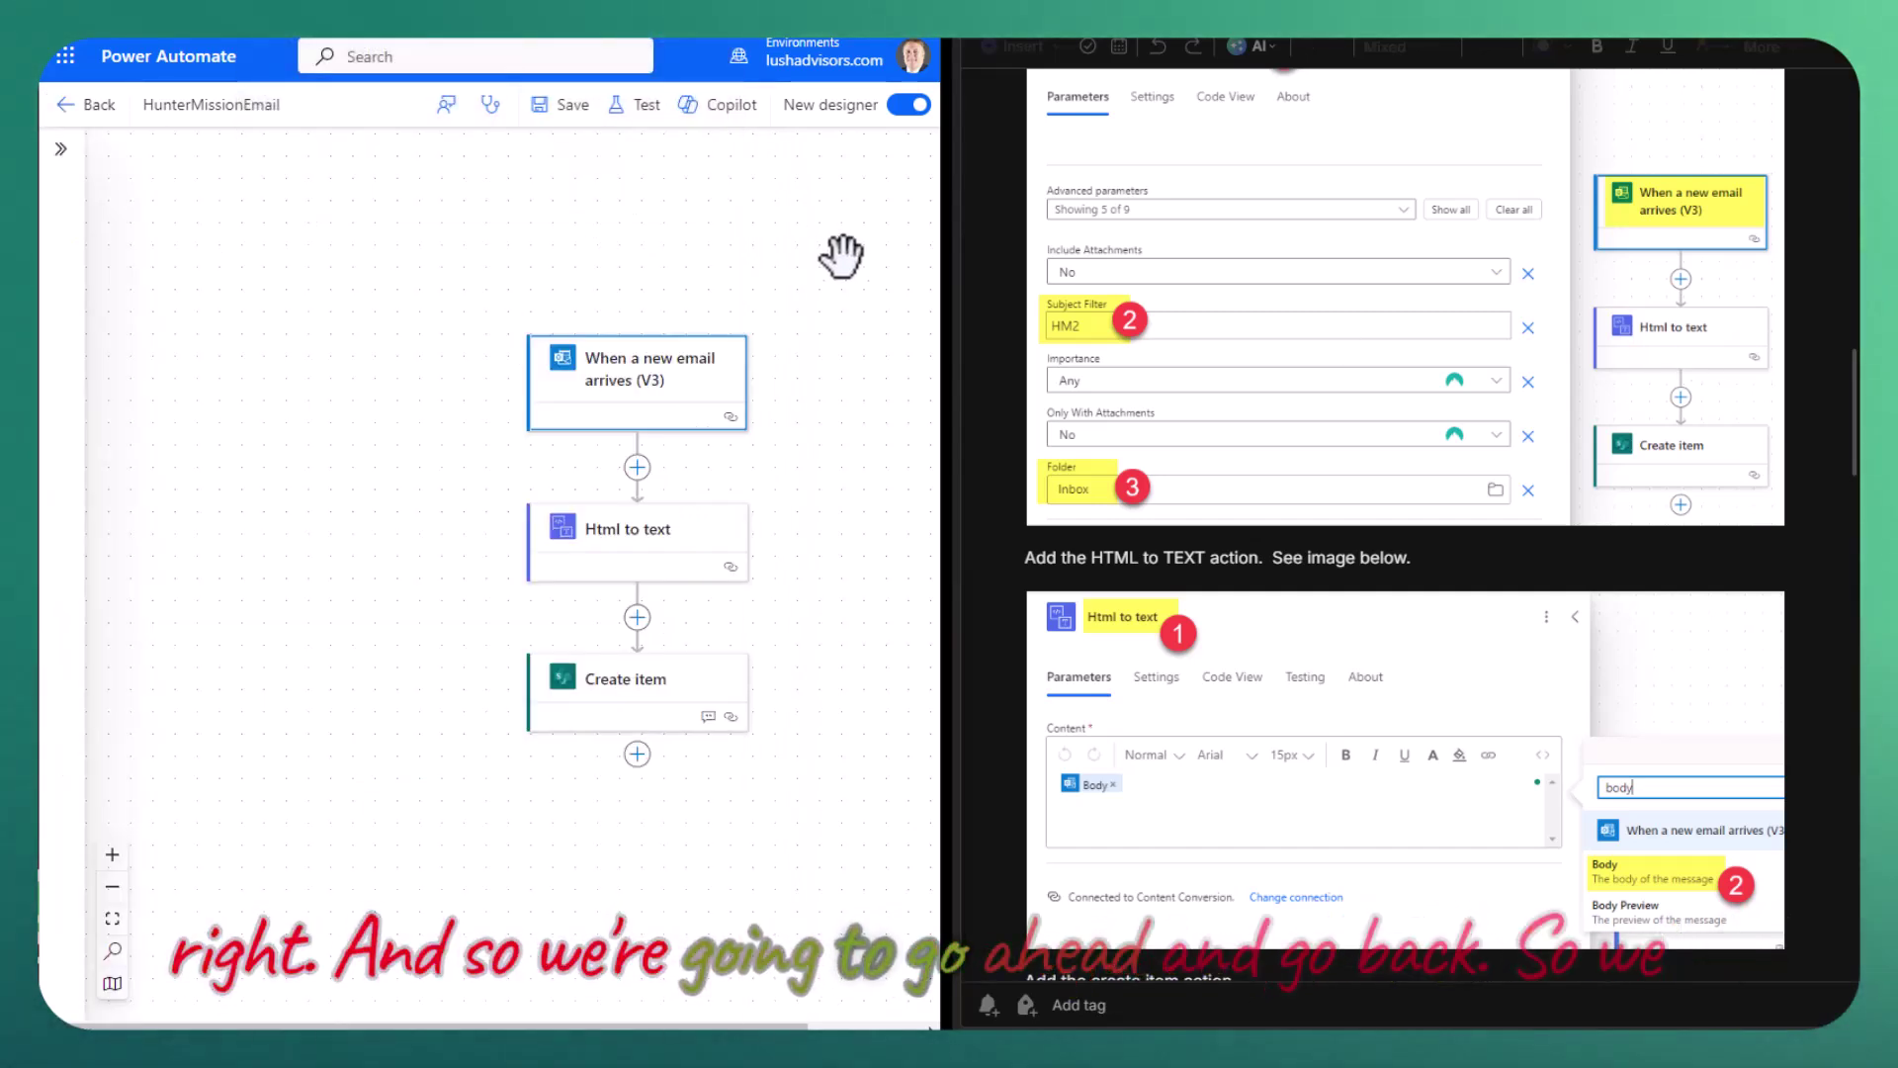
Search 'html to text' as a new action, close the search without adding, and pan the canvas.
{"action": "left_click", "coordinate": [638, 472]}
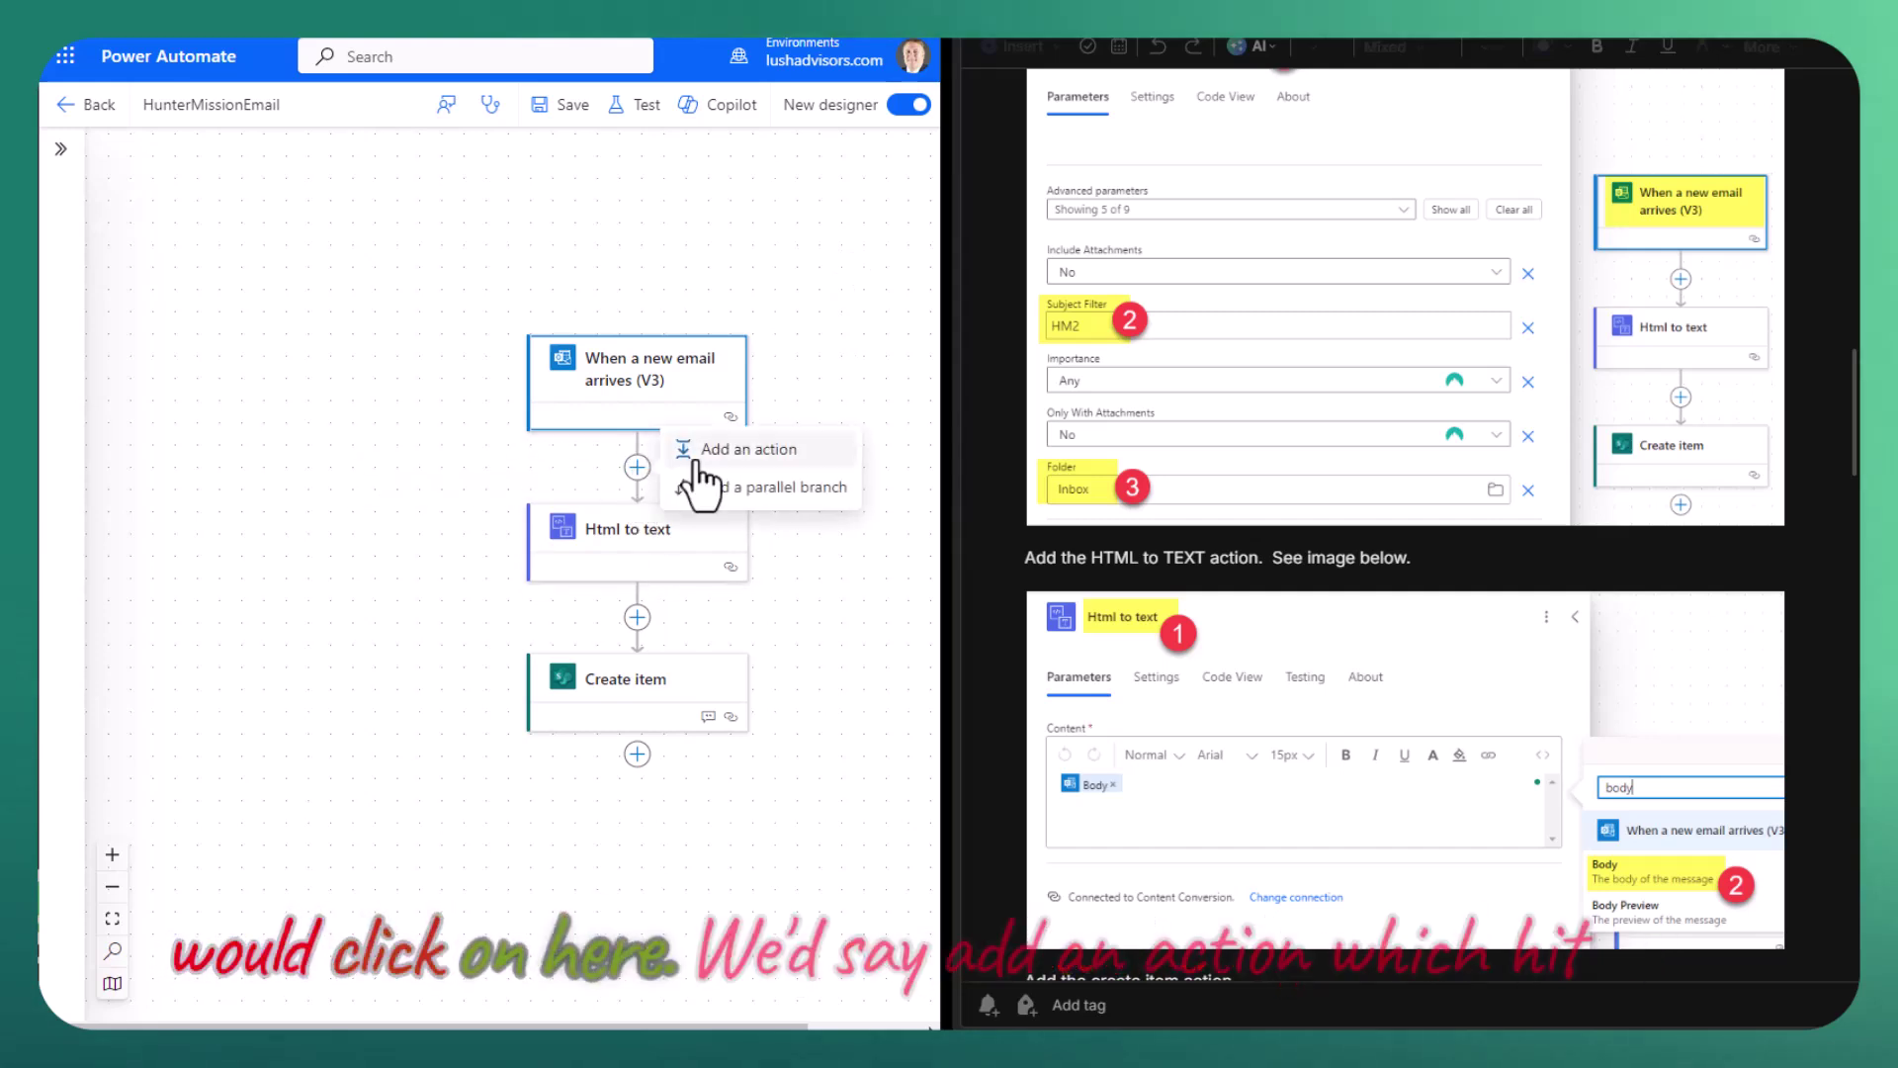
{"action": "left_click", "coordinate": [781, 451]}
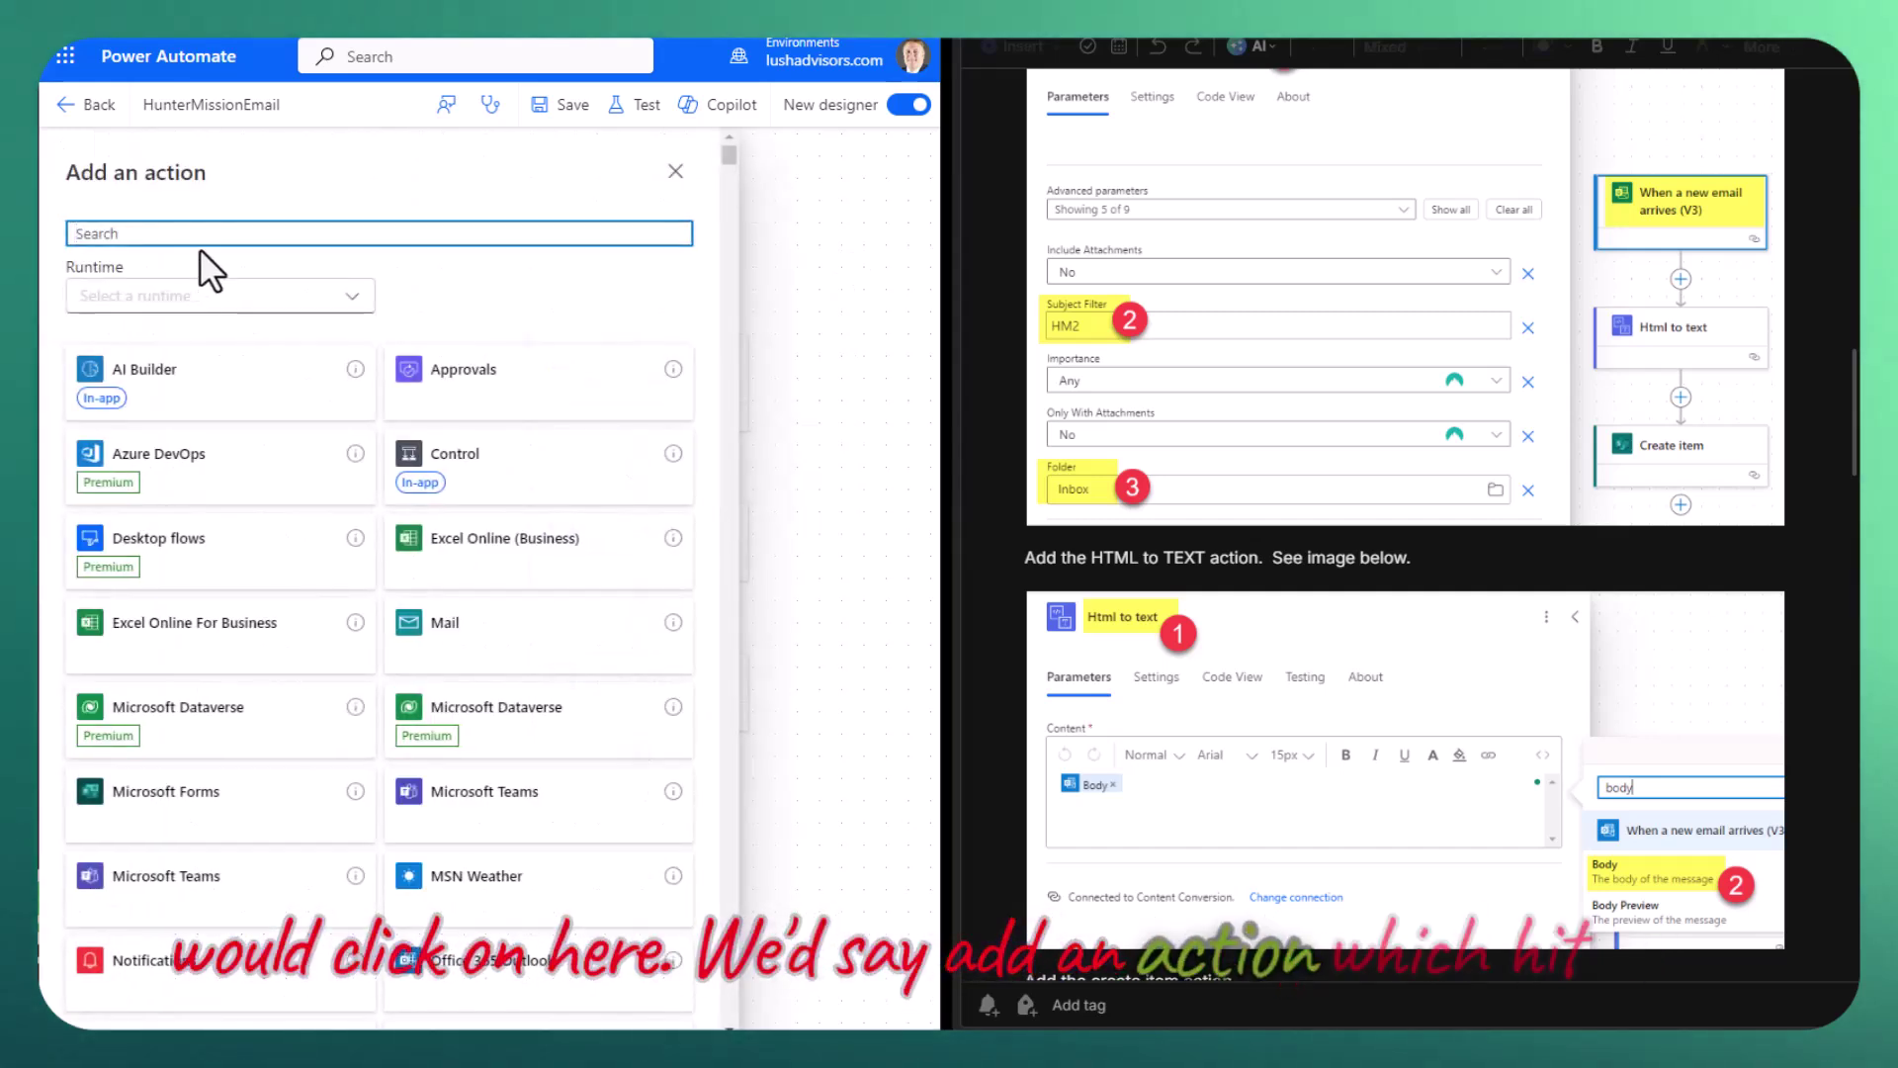
{"action": "type", "text": "html to "}
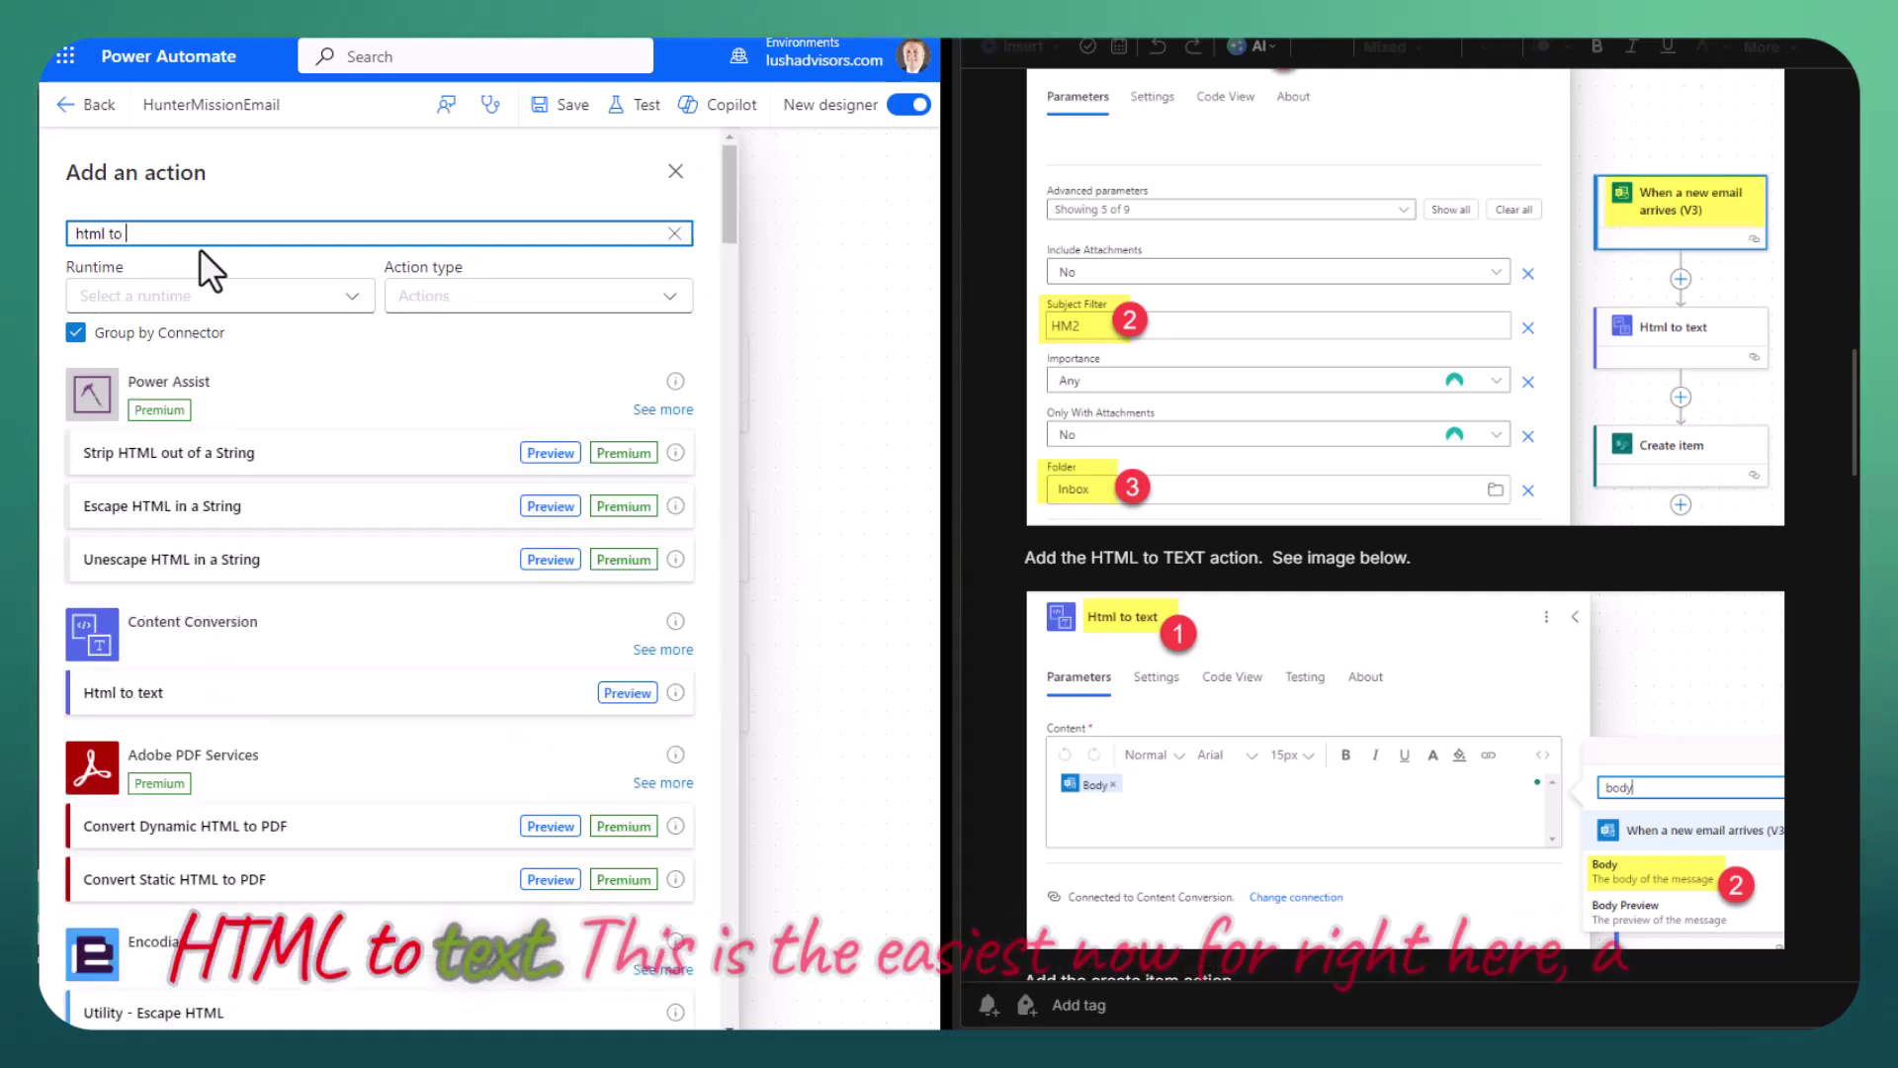
{"action": "type", "text": "text"}
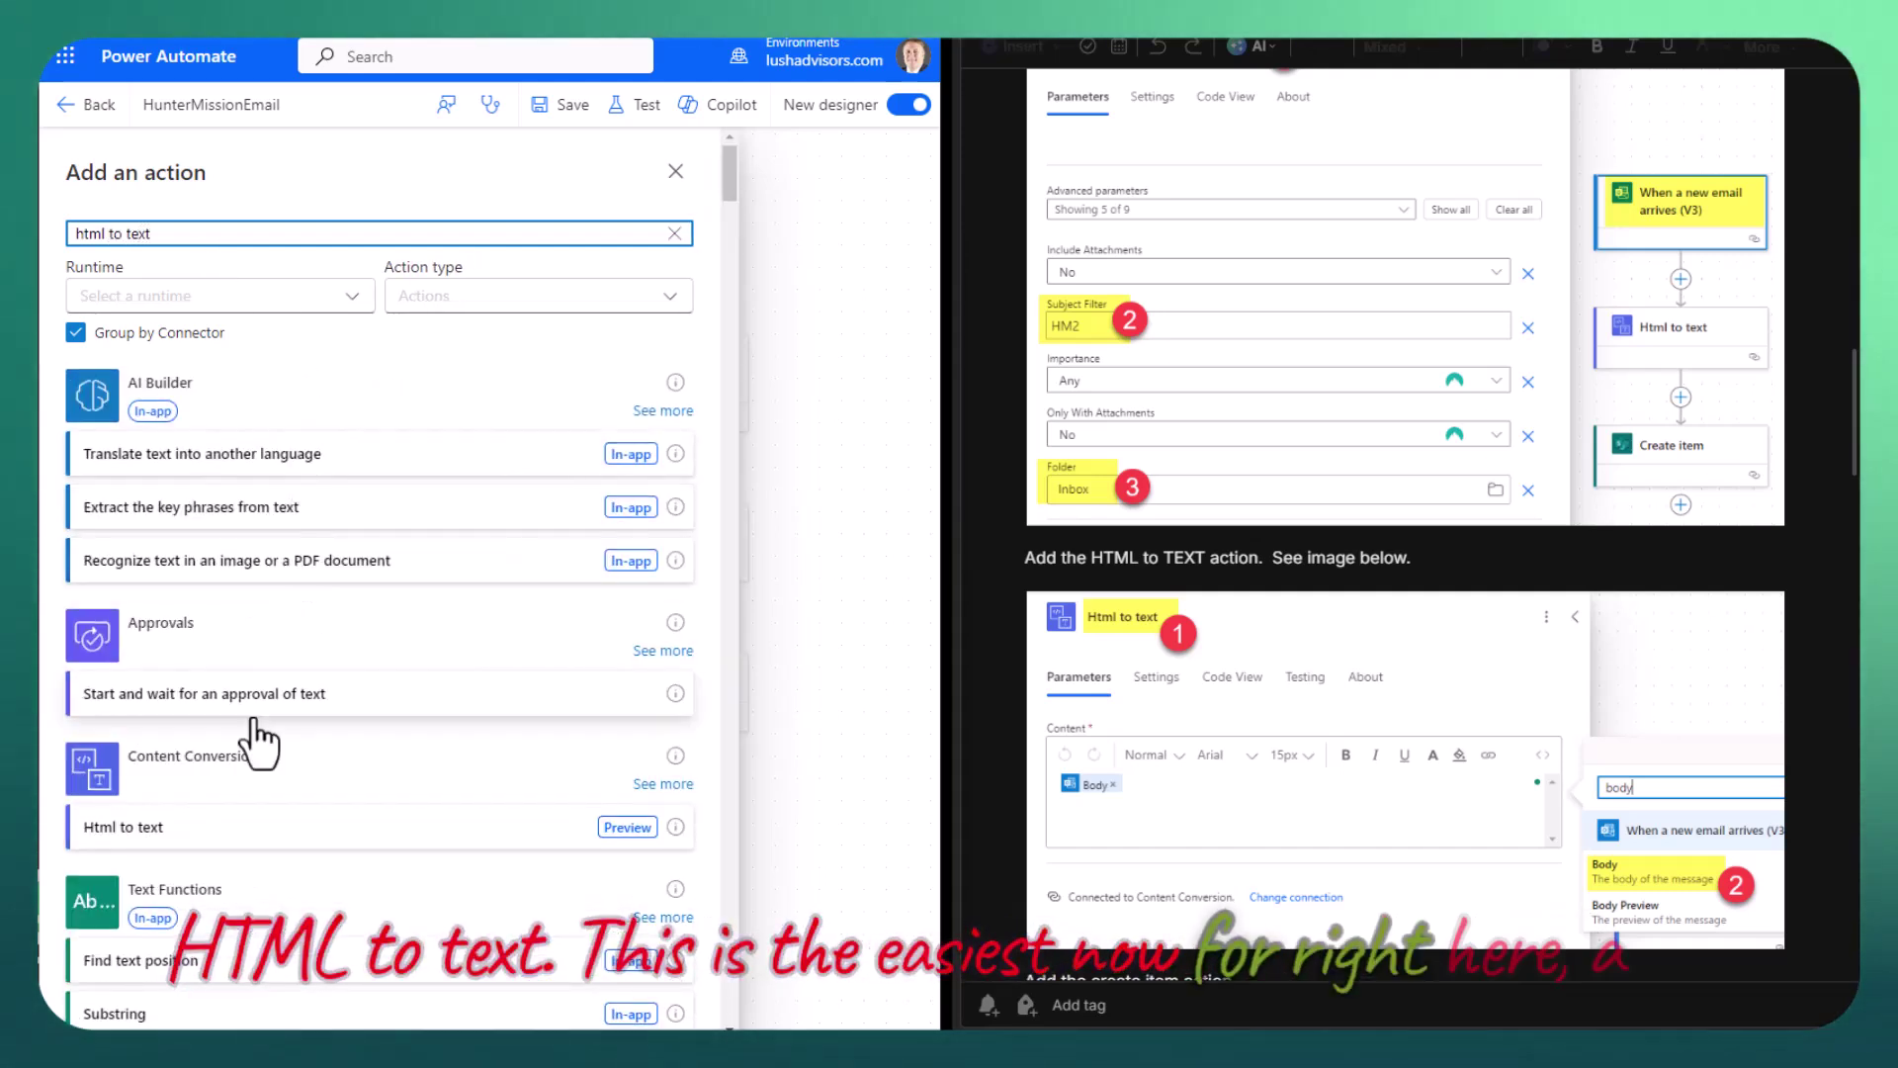
{"action": "left_click", "coordinate": [675, 172]}
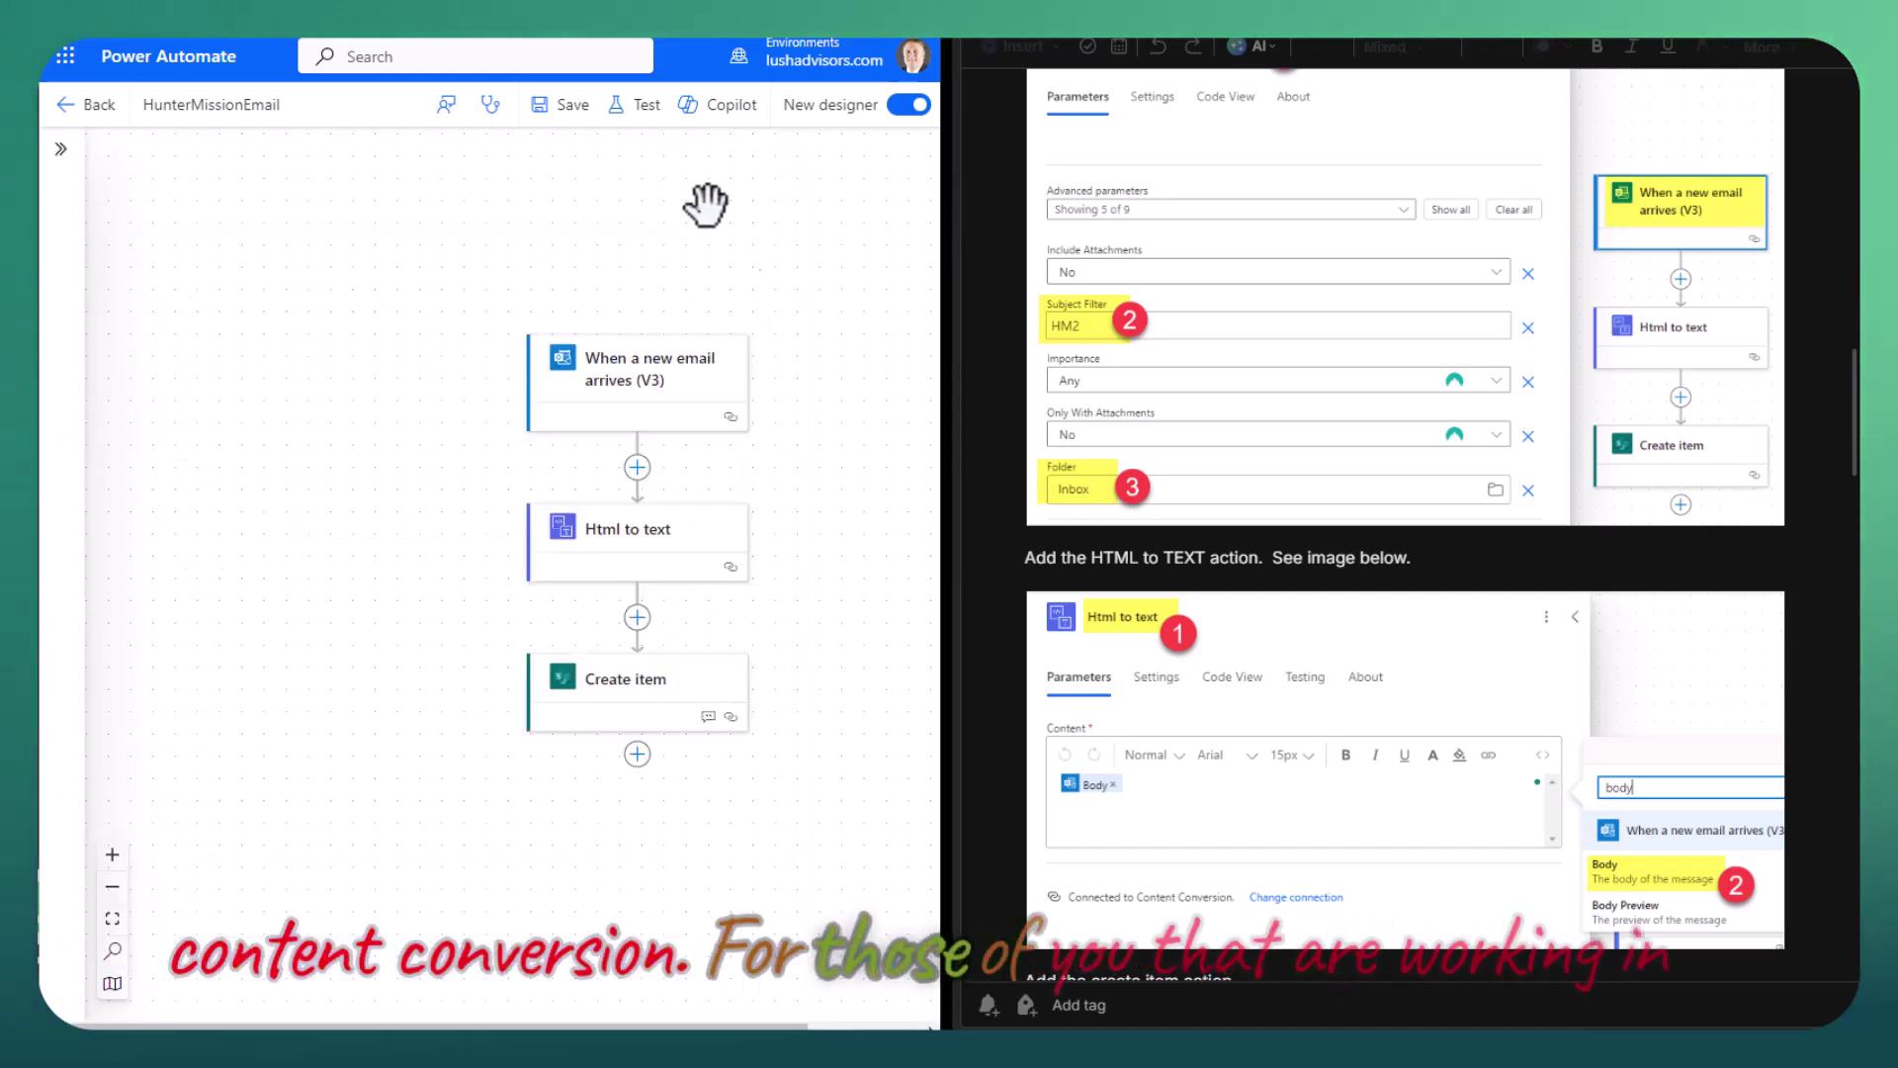
{"action": "left_click_drag", "start_coordinate": [419, 530], "coordinate": [491, 500]}
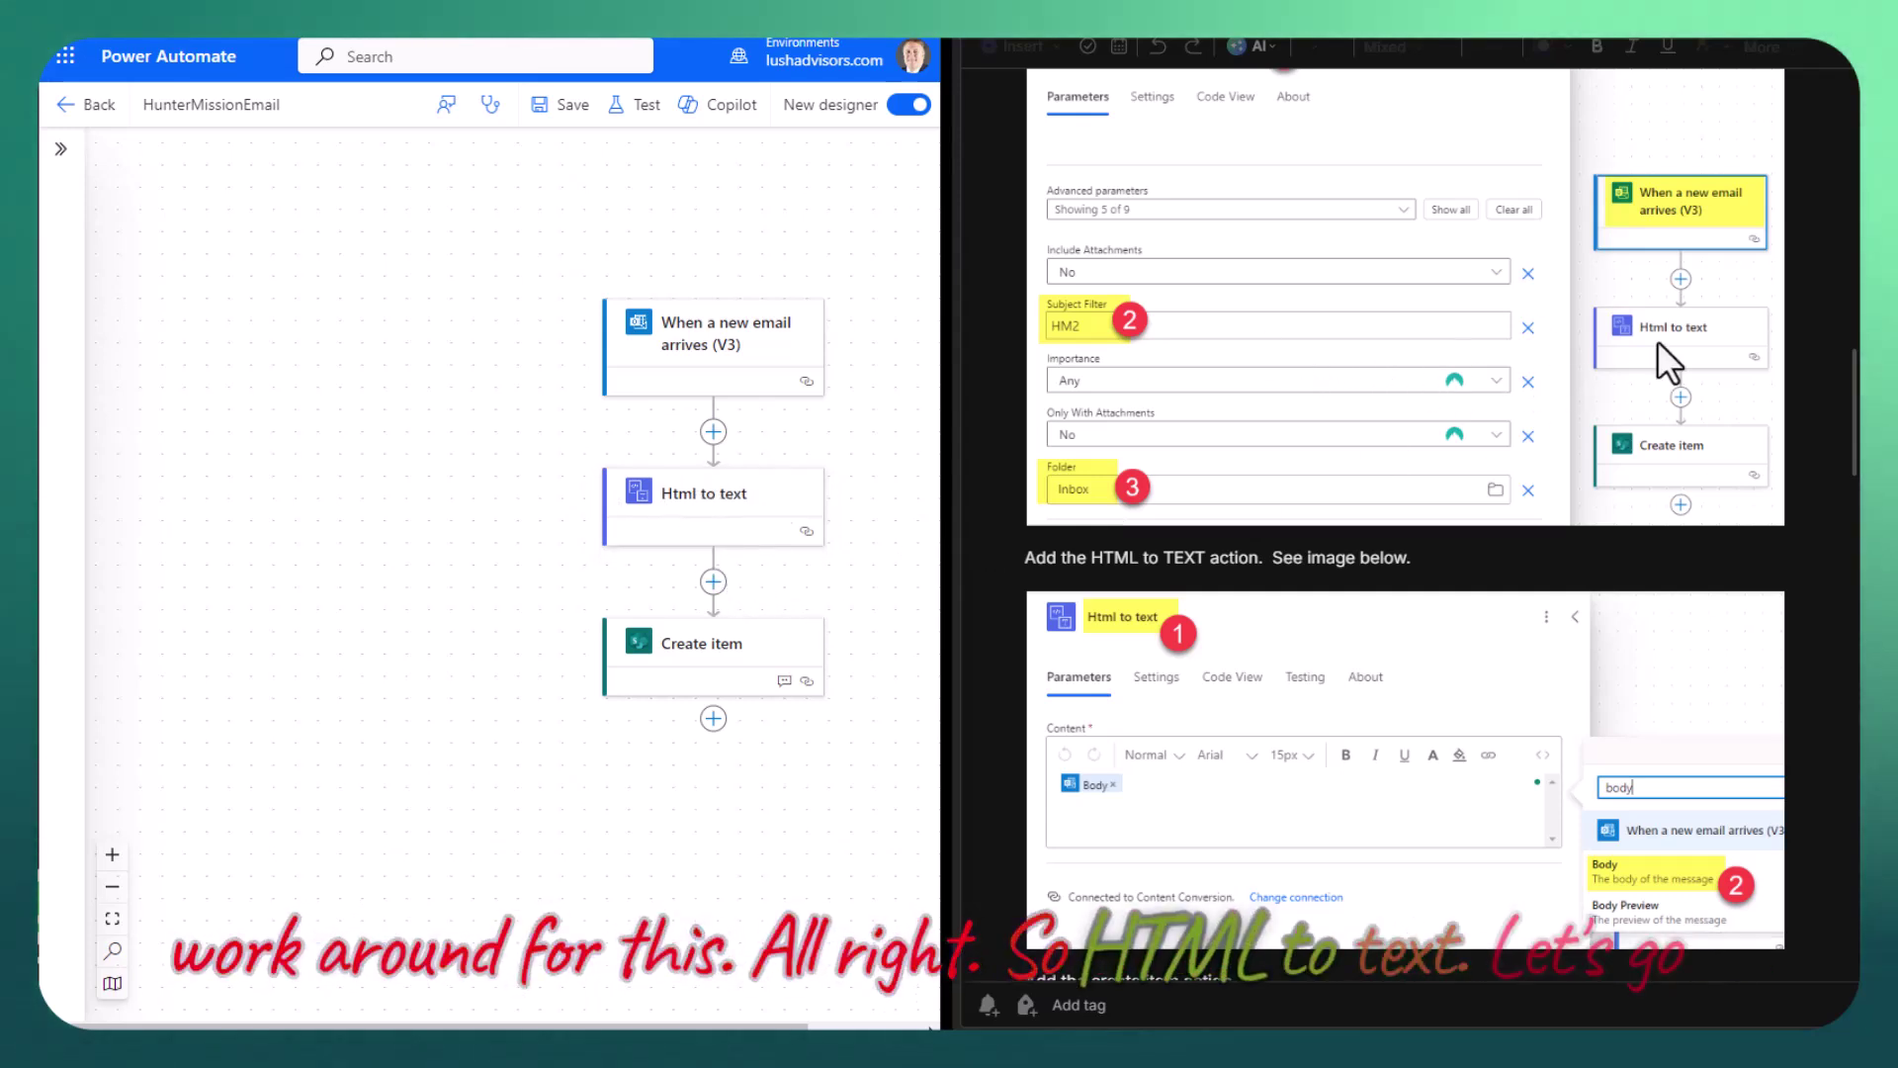
{"action": "scroll", "coordinate": [1254, 565], "scroll_direction": "down", "scroll_amount": 3}
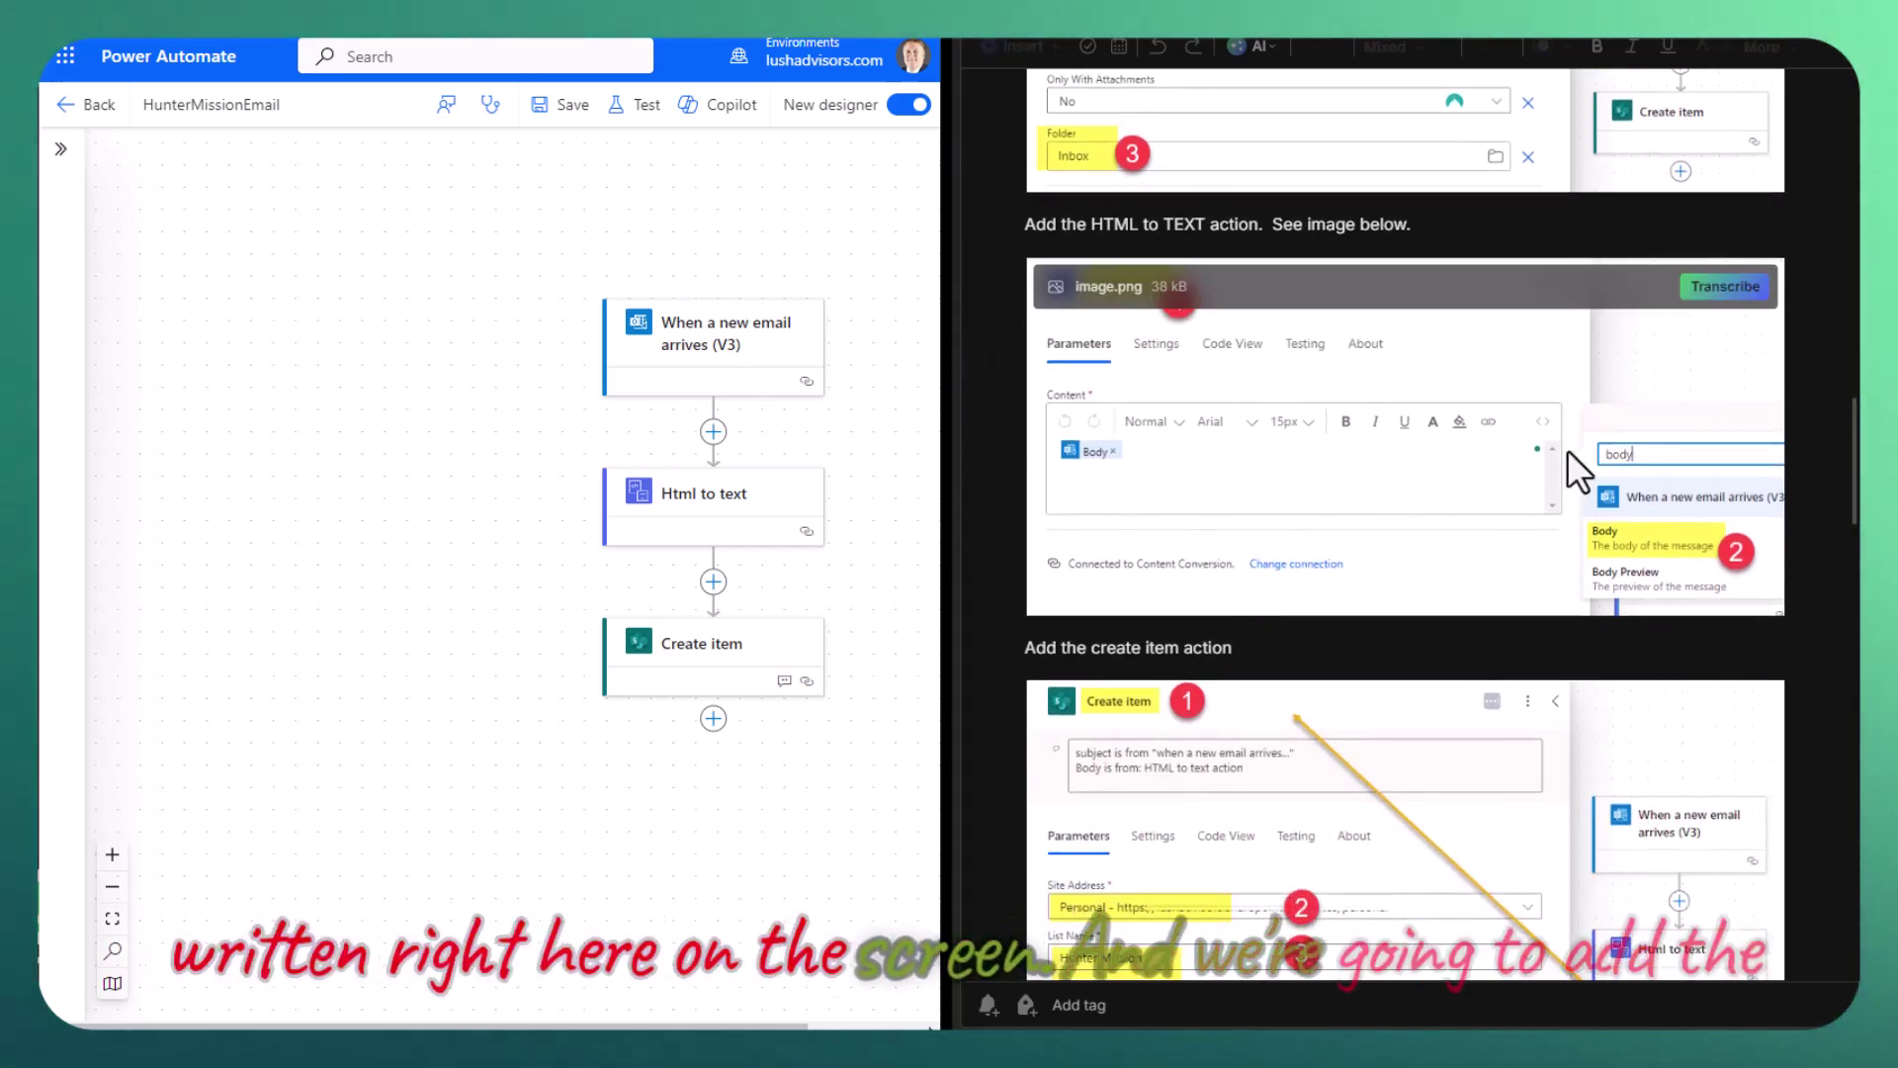
Replace Html to text's Content with the Body from 'When a new email arrives (V3)'.
{"action": "left_click", "coordinate": [733, 505]}
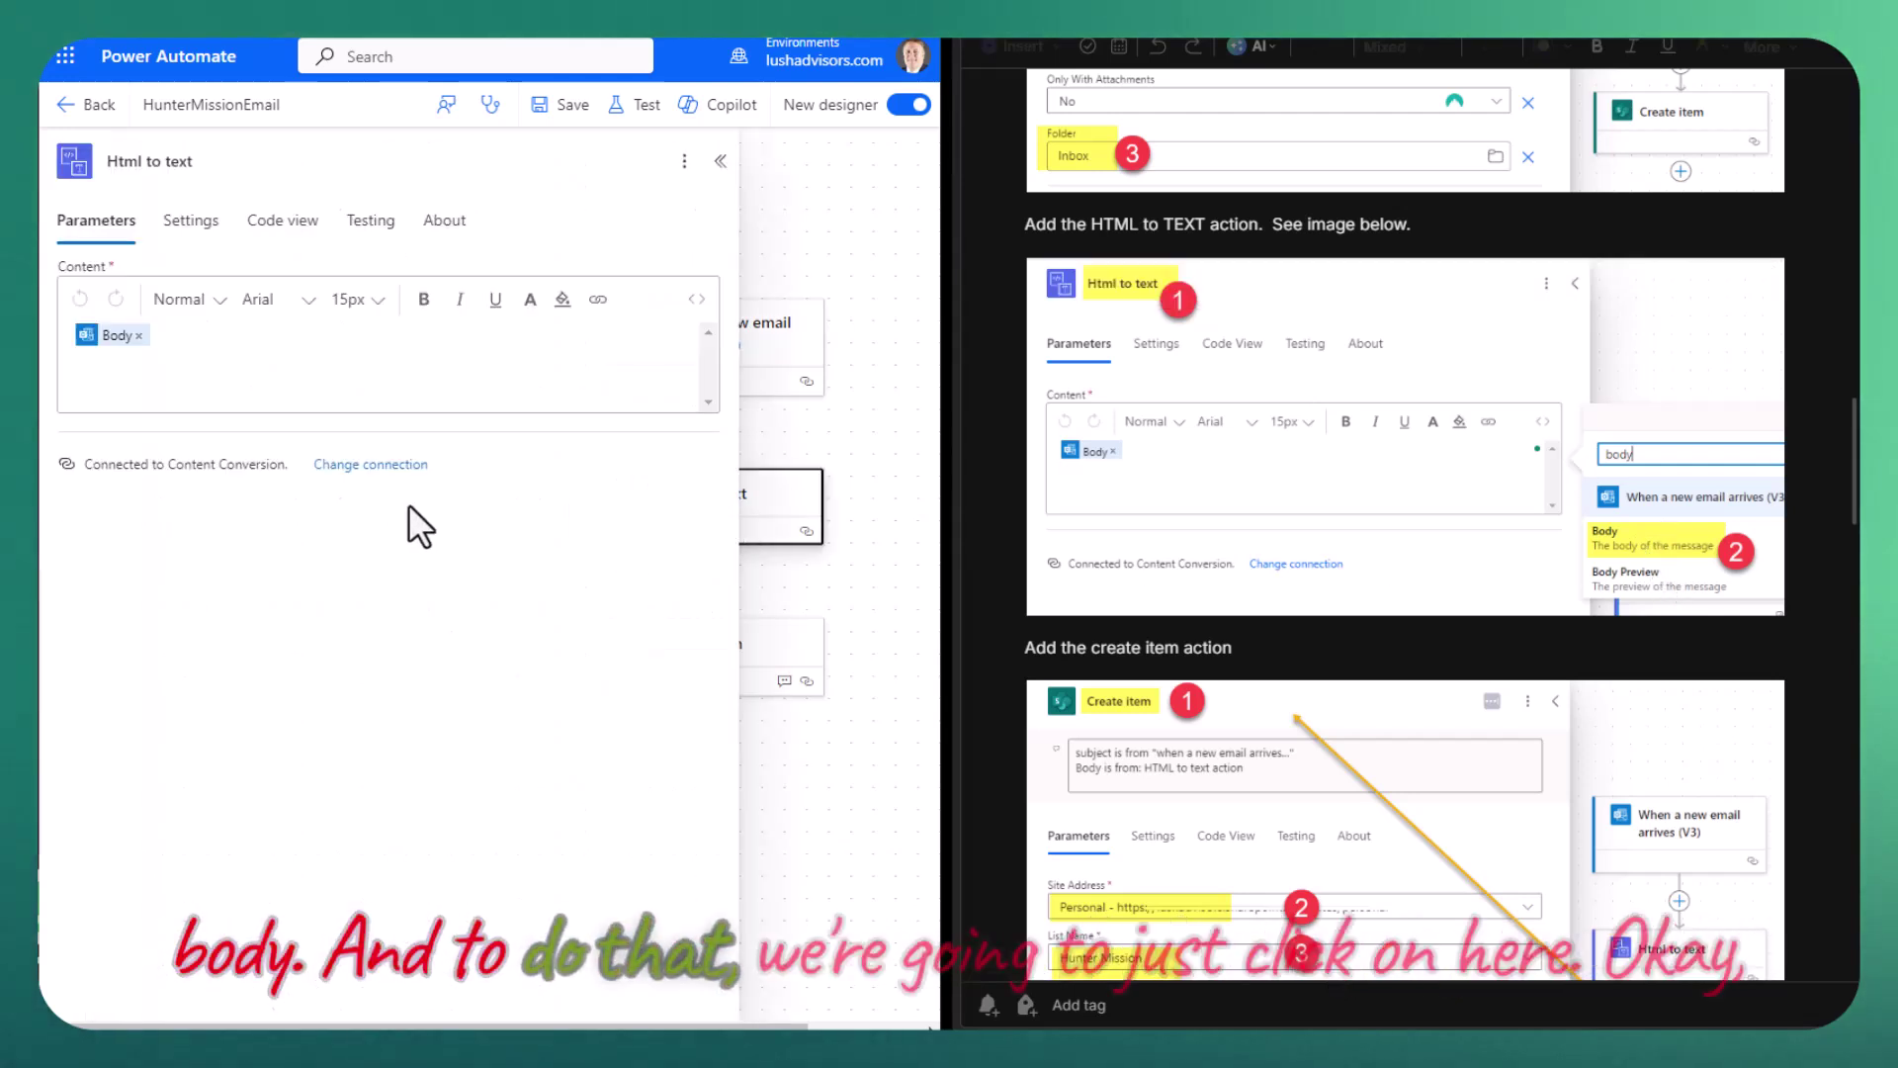
{"action": "left_click", "coordinate": [156, 338]}
{"action": "left_click", "coordinate": [140, 337]}
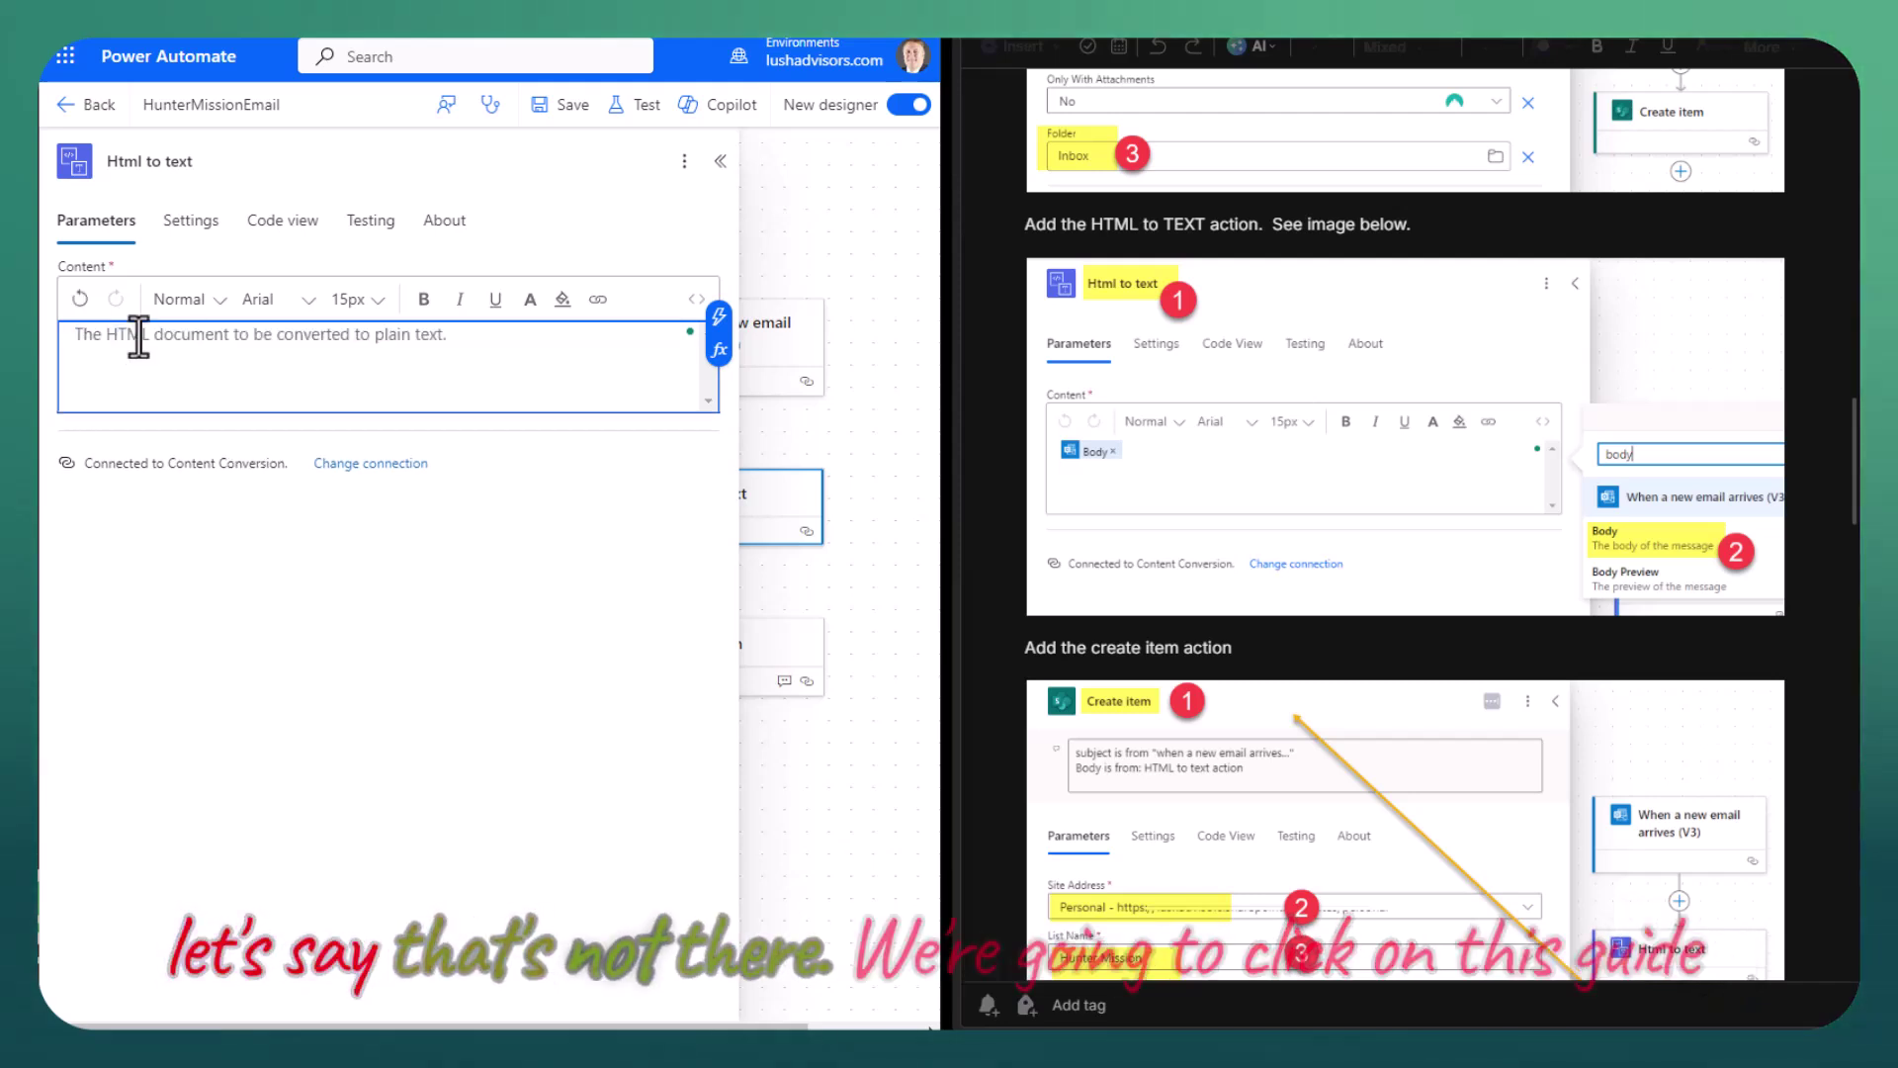
{"action": "left_click", "coordinate": [718, 322]}
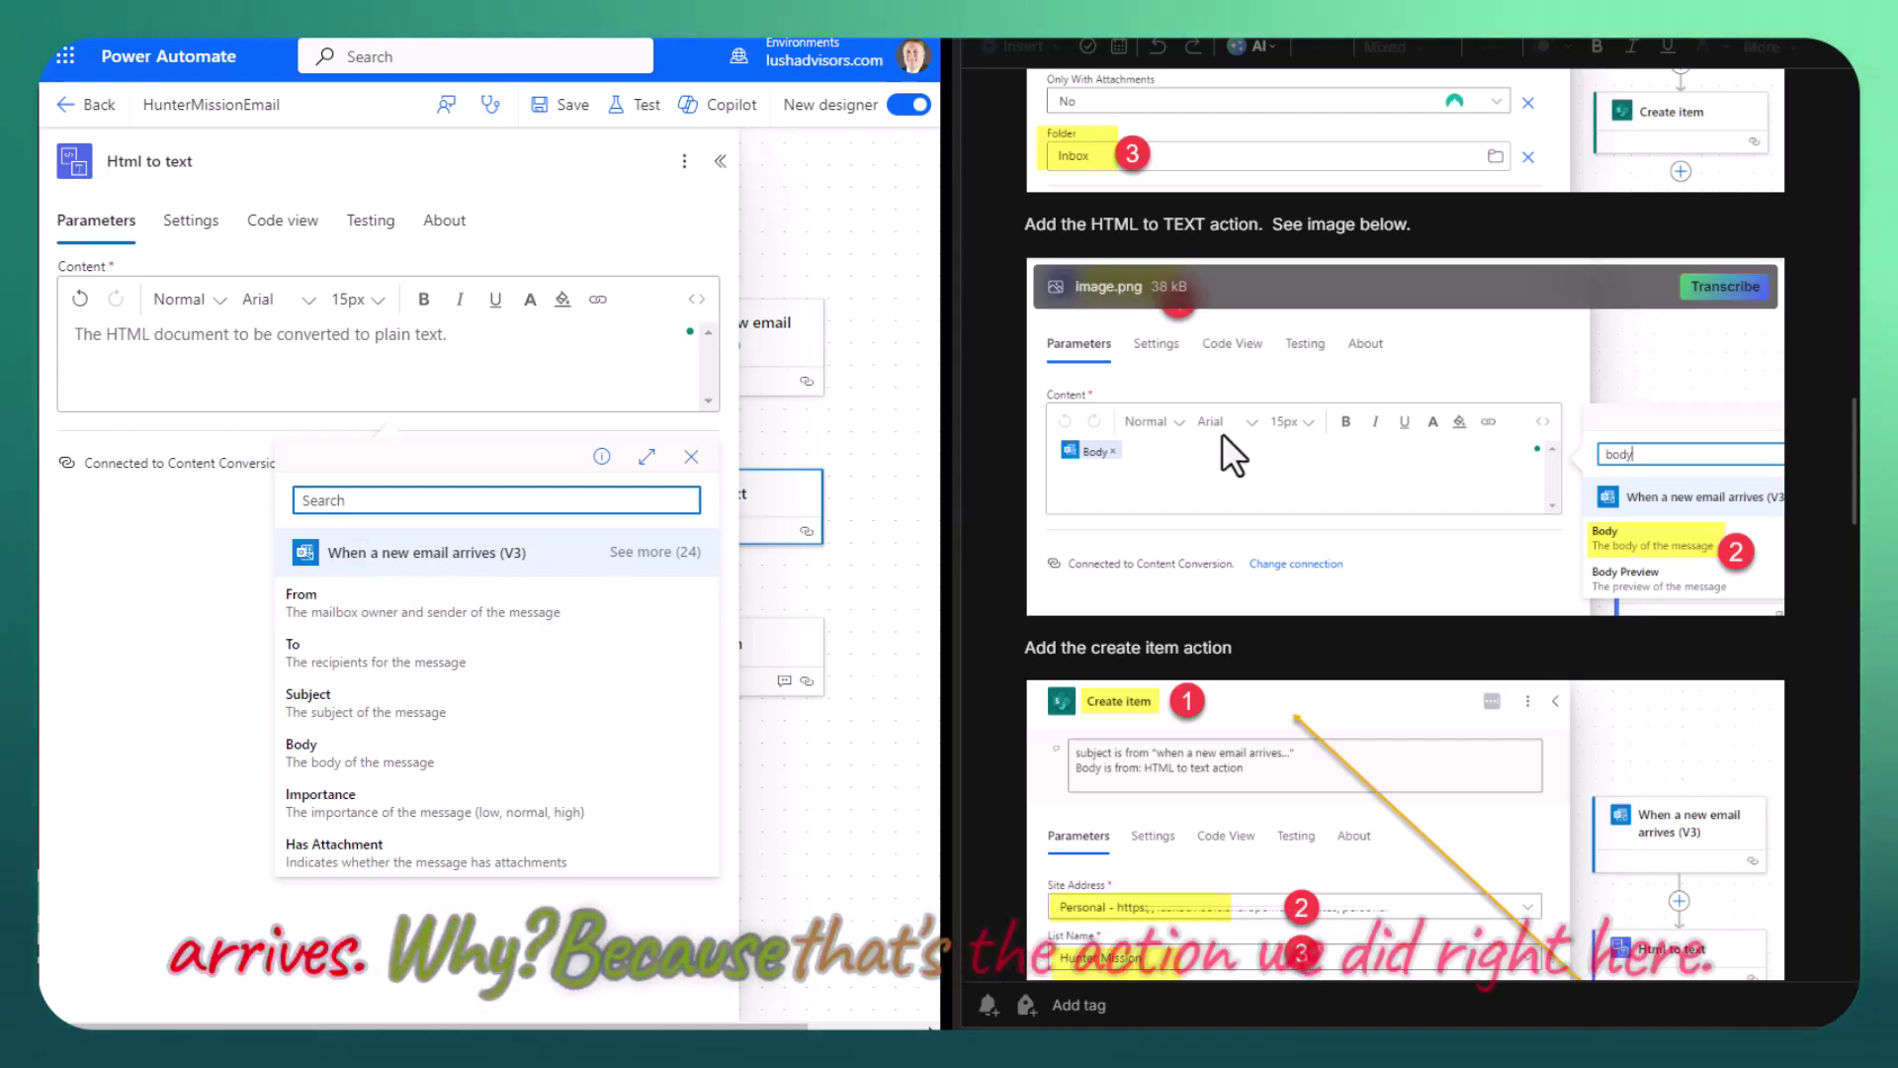
{"action": "scroll", "coordinate": [1228, 441], "scroll_direction": "up", "scroll_amount": 4}
{"action": "scroll", "coordinate": [1228, 441], "scroll_direction": "up", "scroll_amount": 1}
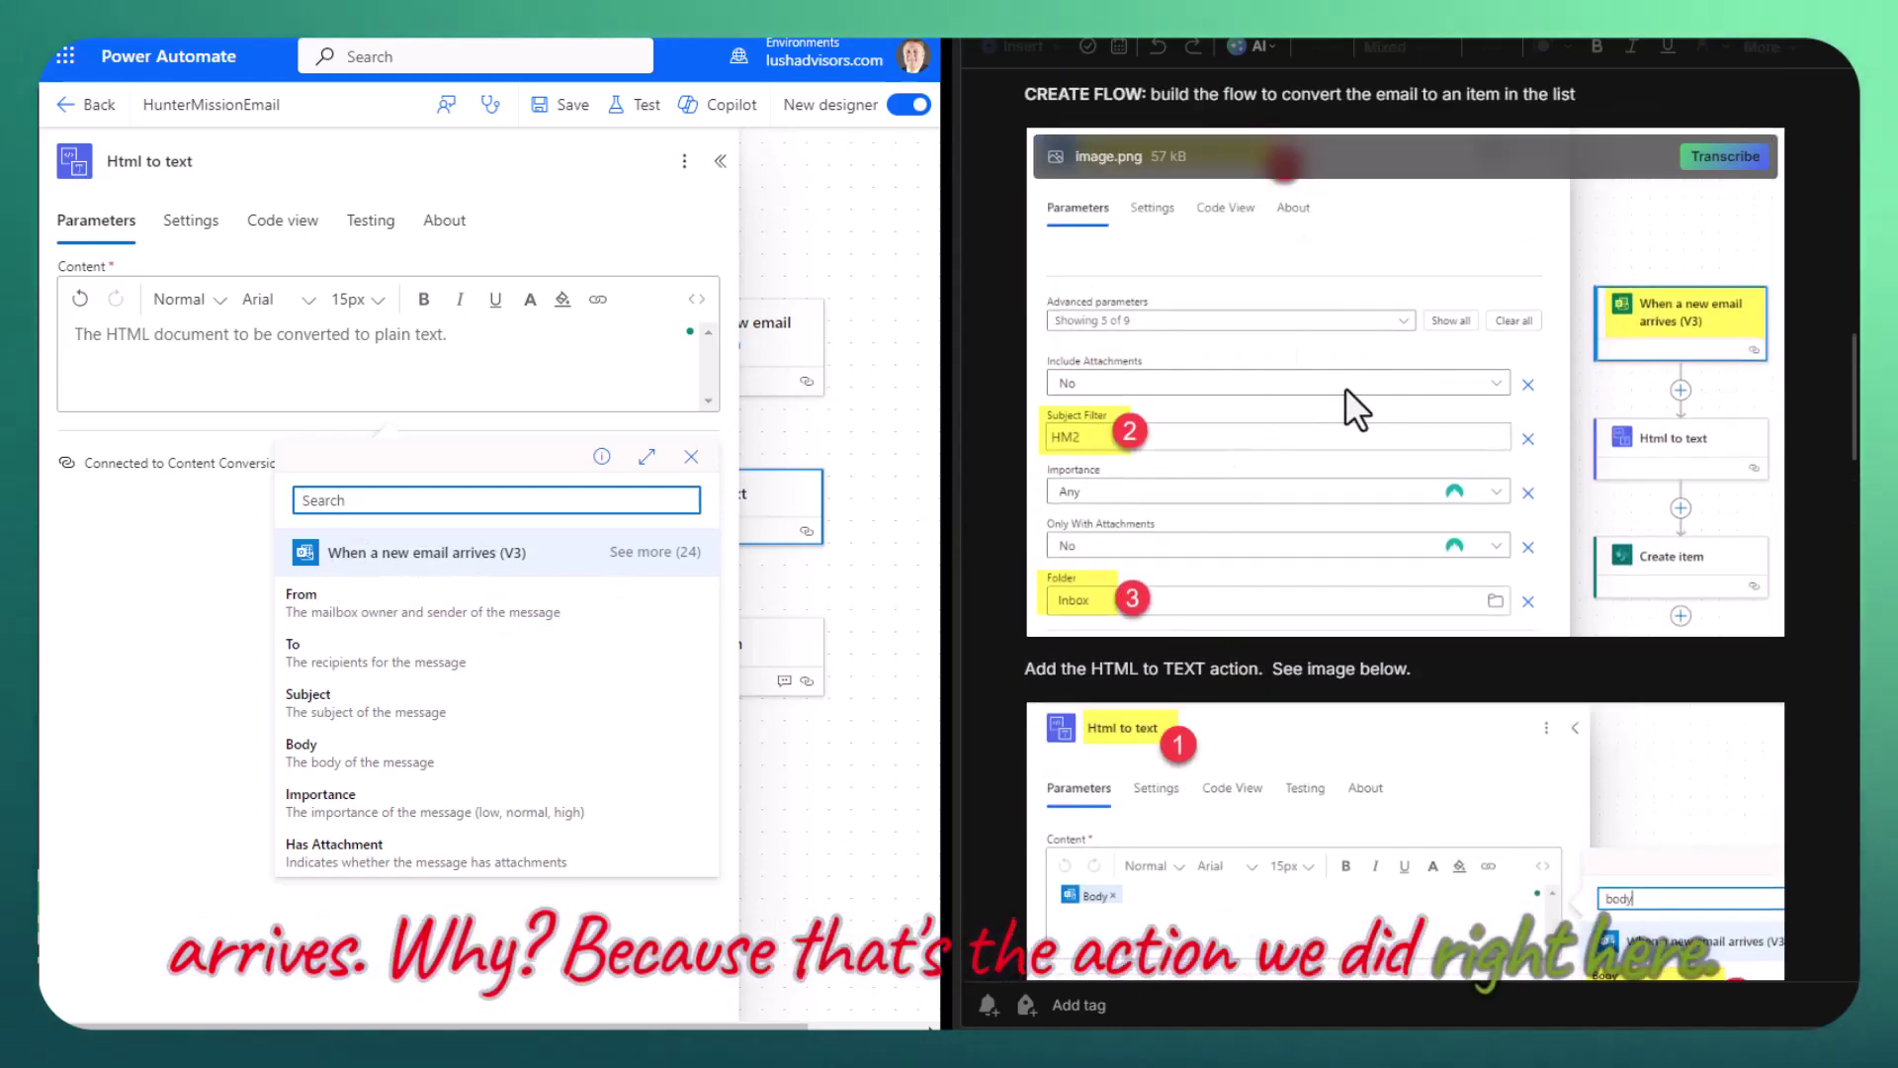
{"action": "scroll", "coordinate": [1244, 388], "scroll_direction": "down", "scroll_amount": 4}
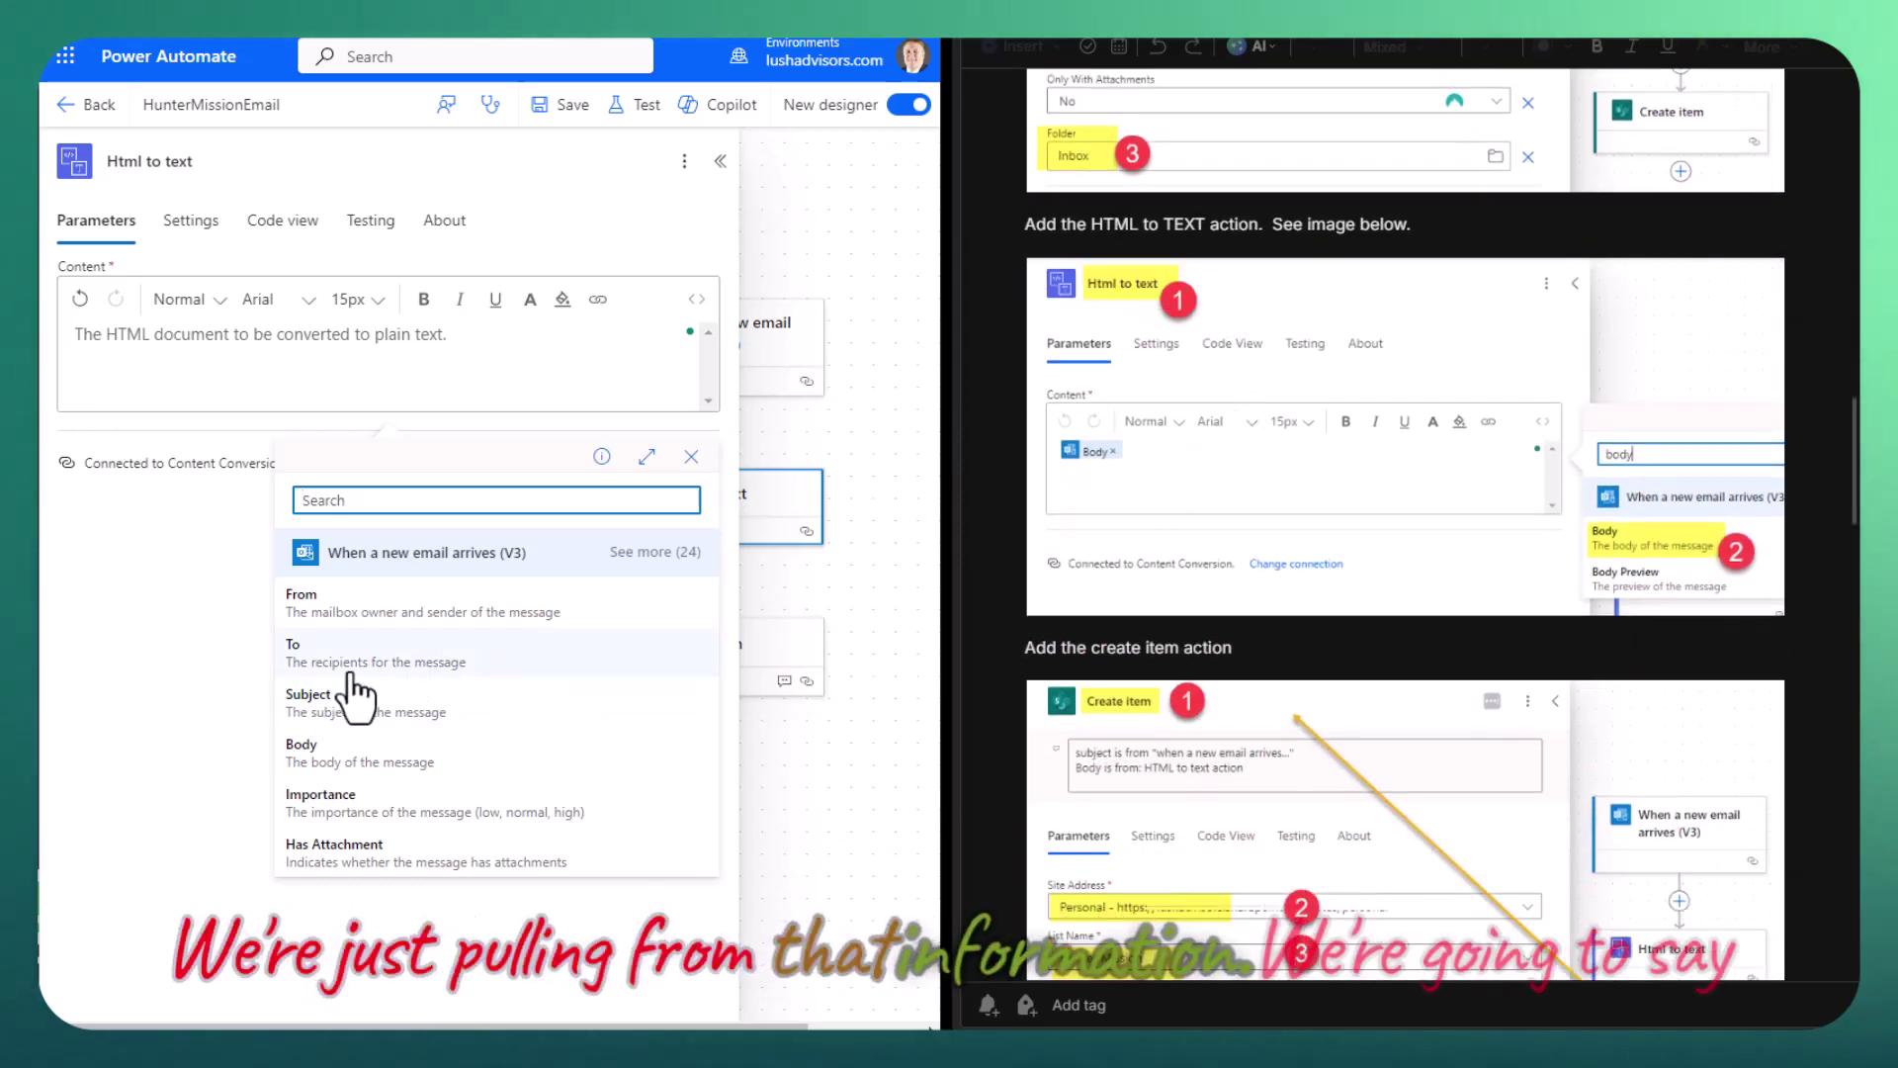
{"action": "left_click", "coordinate": [337, 754]}
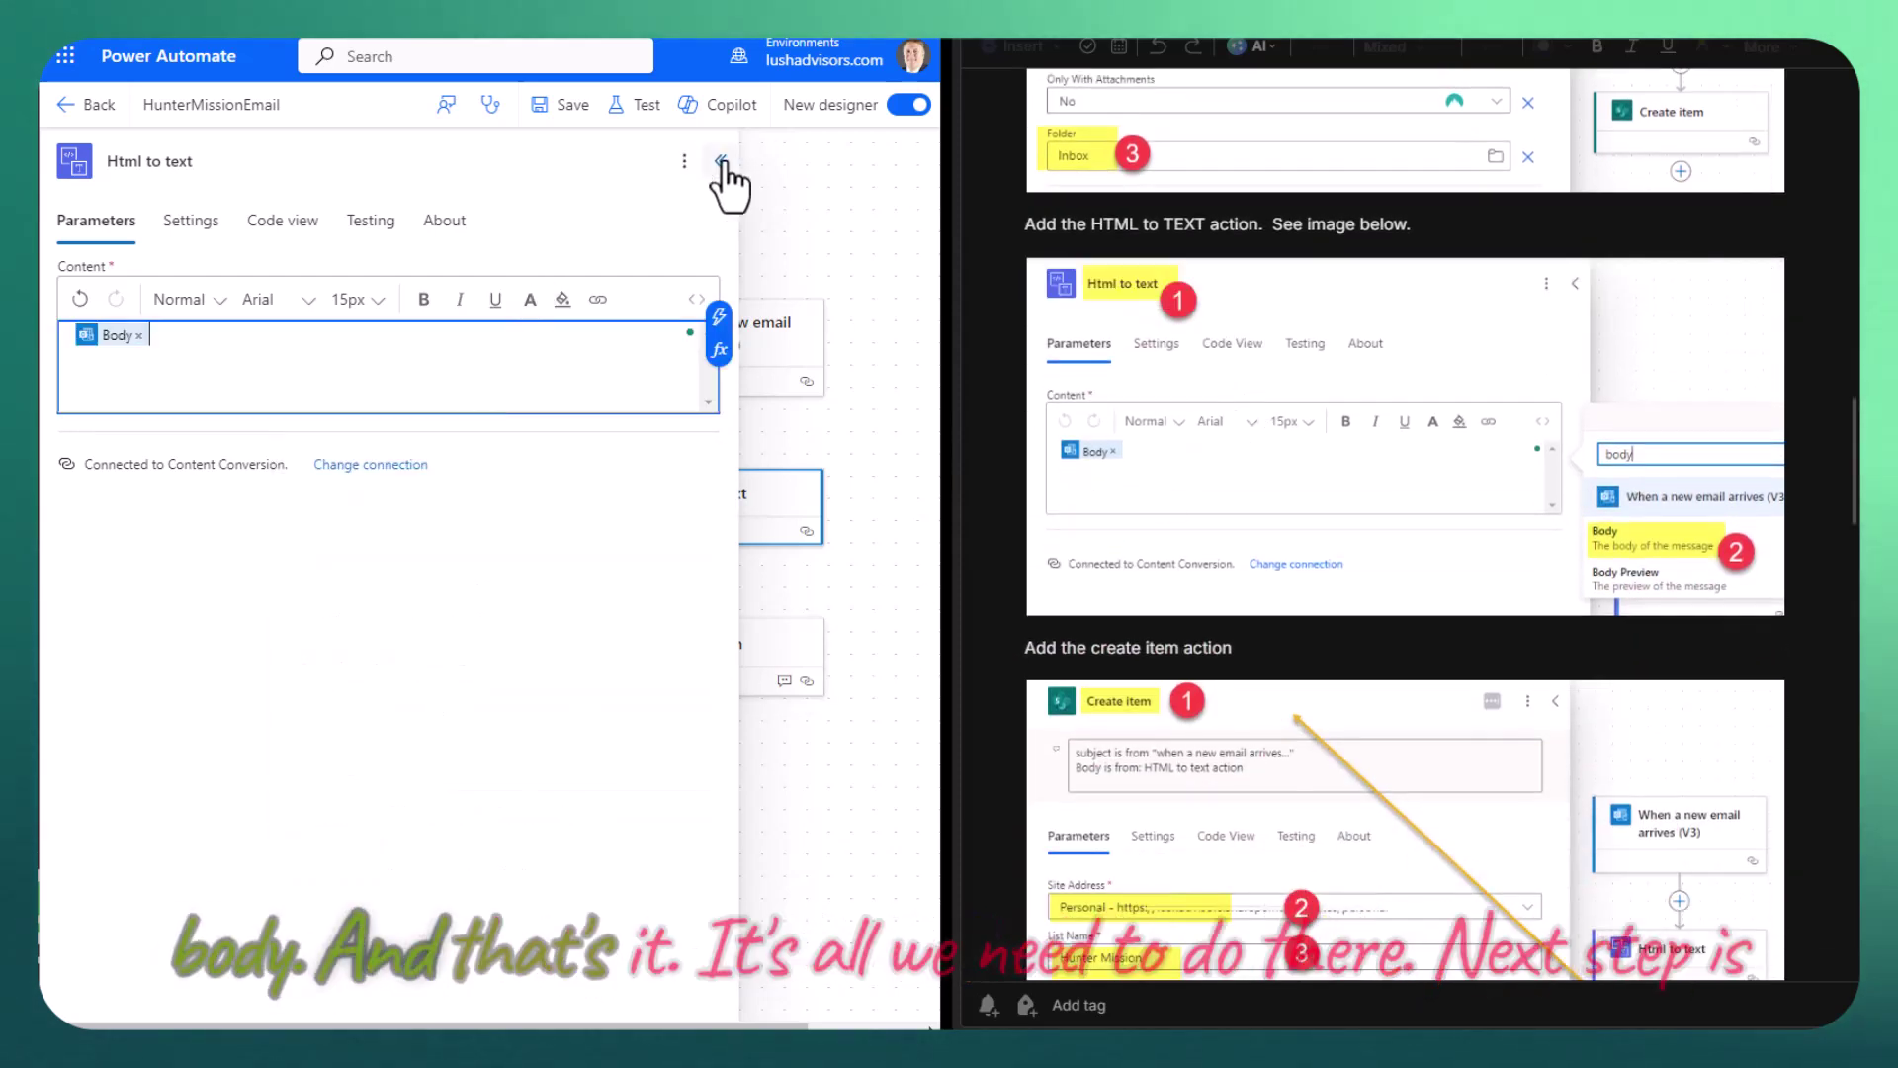
{"action": "left_click", "coordinate": [721, 161]}
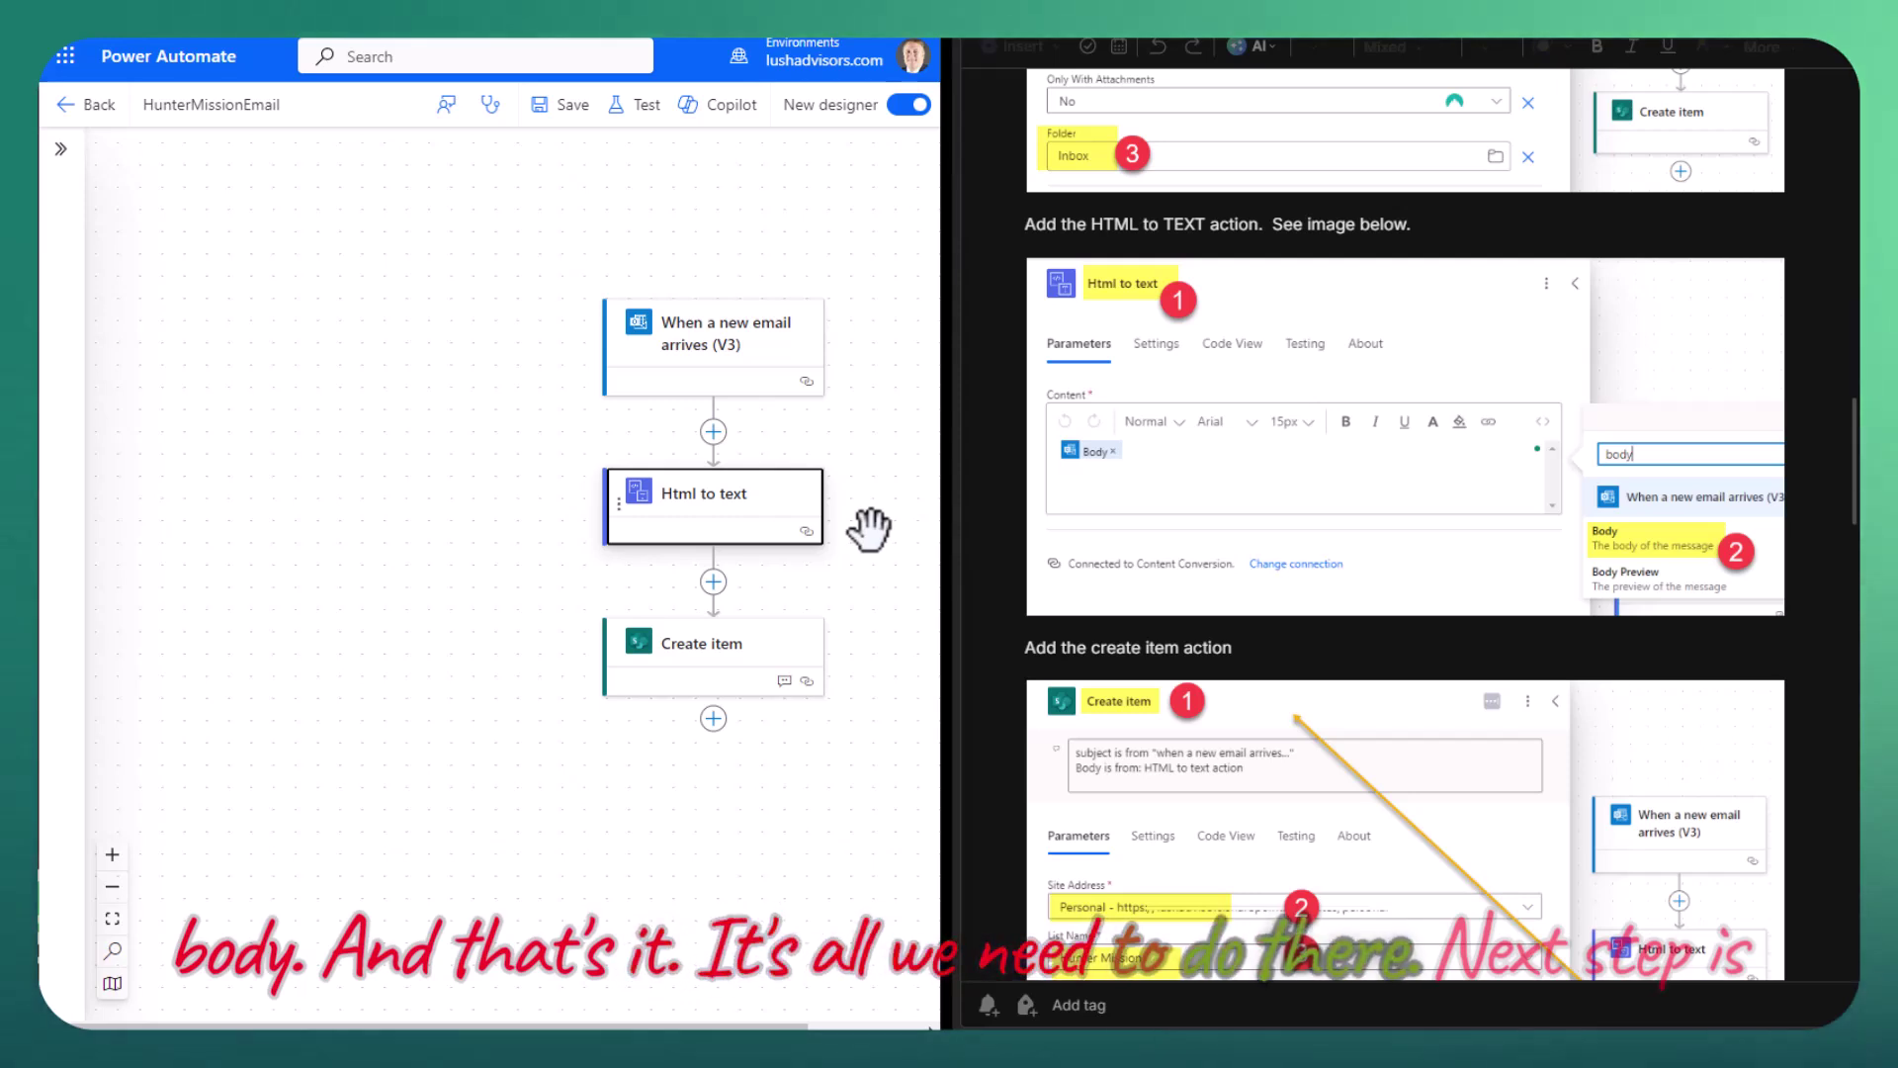
{"action": "scroll", "coordinate": [983, 628], "scroll_direction": "down", "scroll_amount": 3}
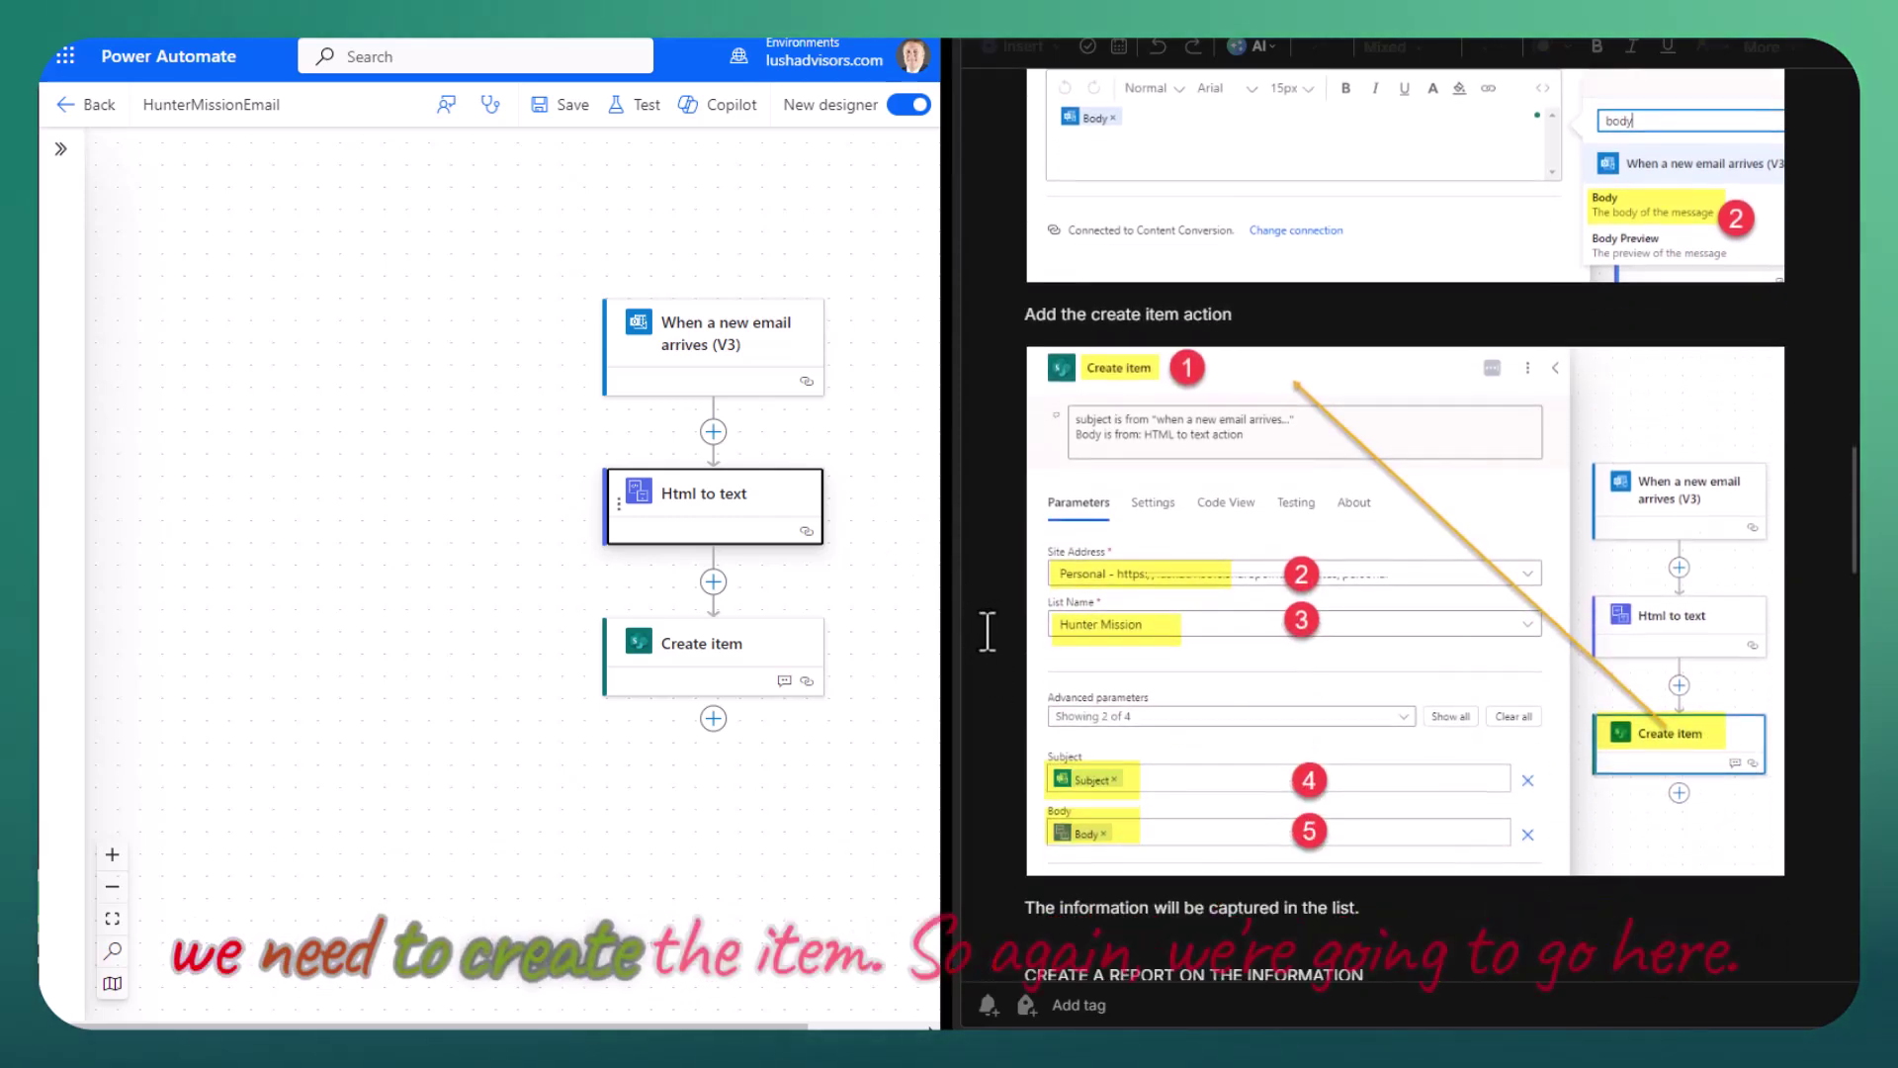
{"action": "left_click", "coordinate": [713, 581]}
{"action": "left_click", "coordinate": [839, 566]}
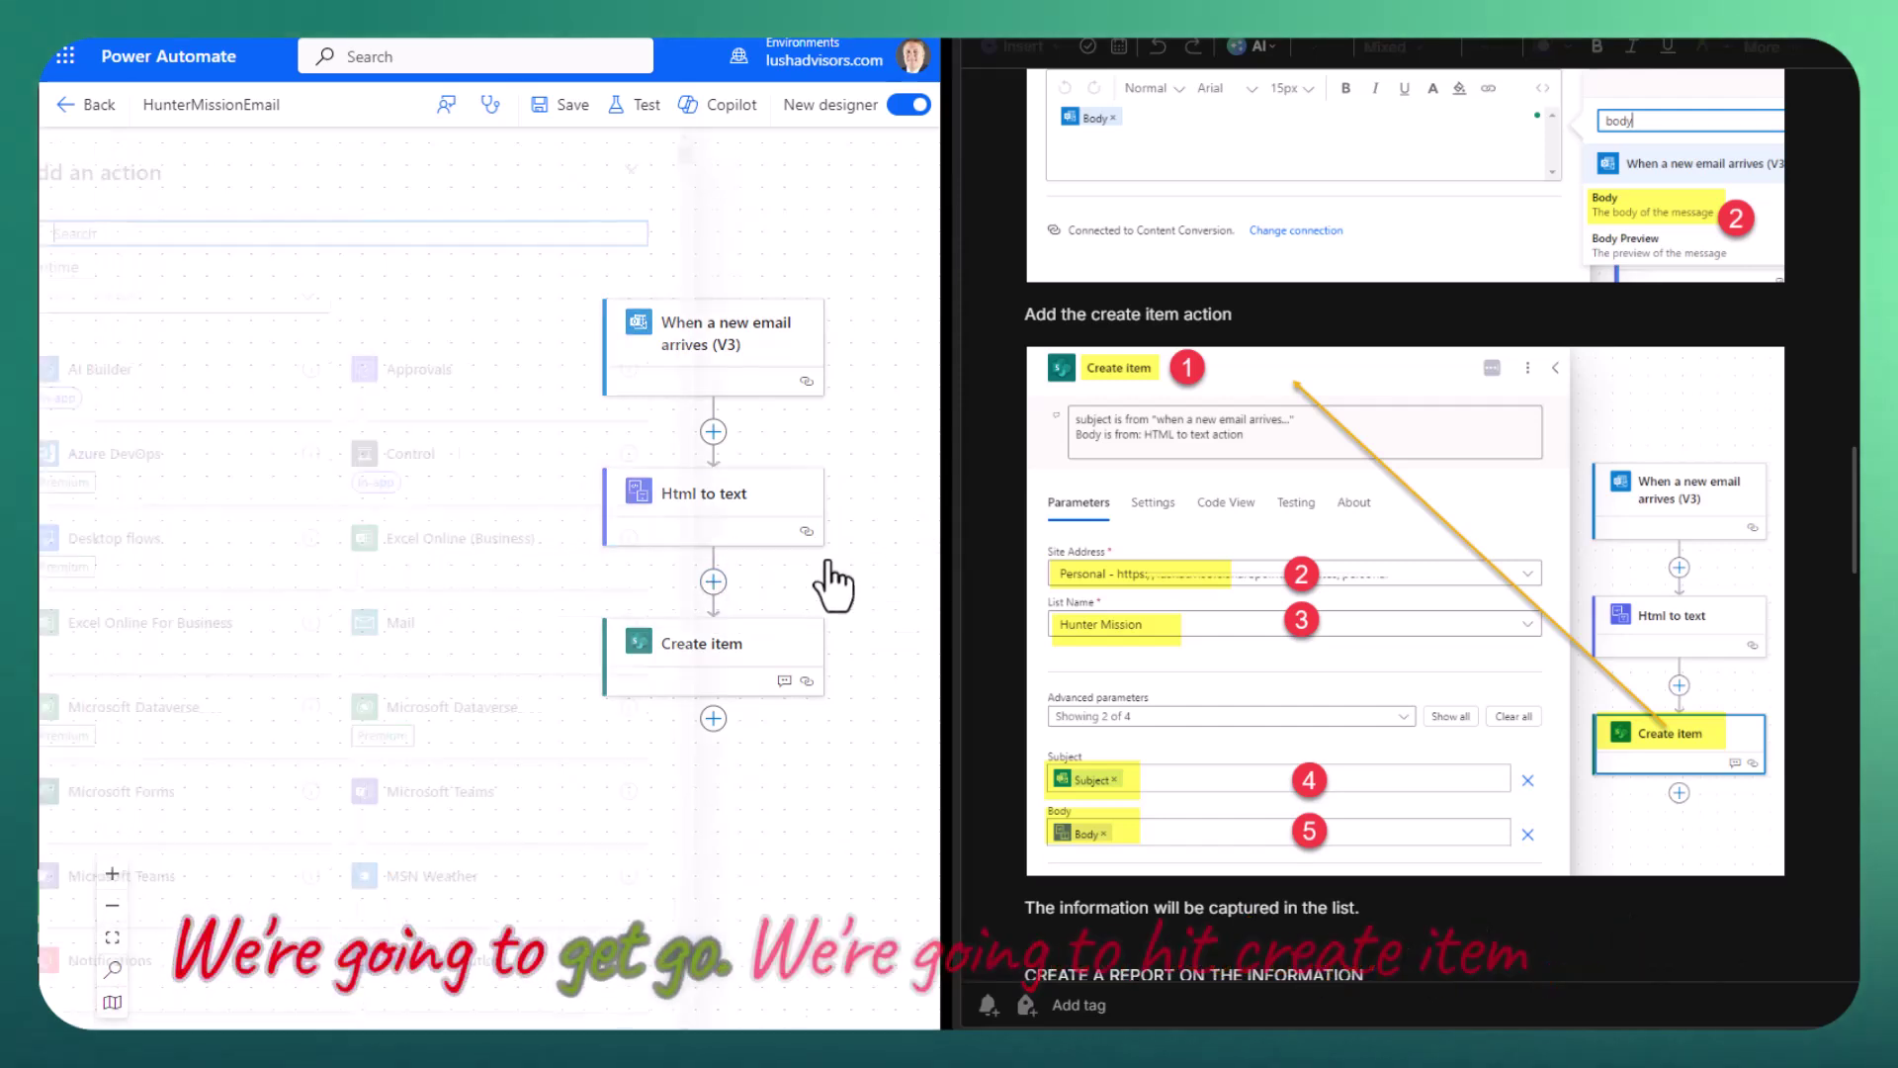
{"action": "type", "text": "create"}
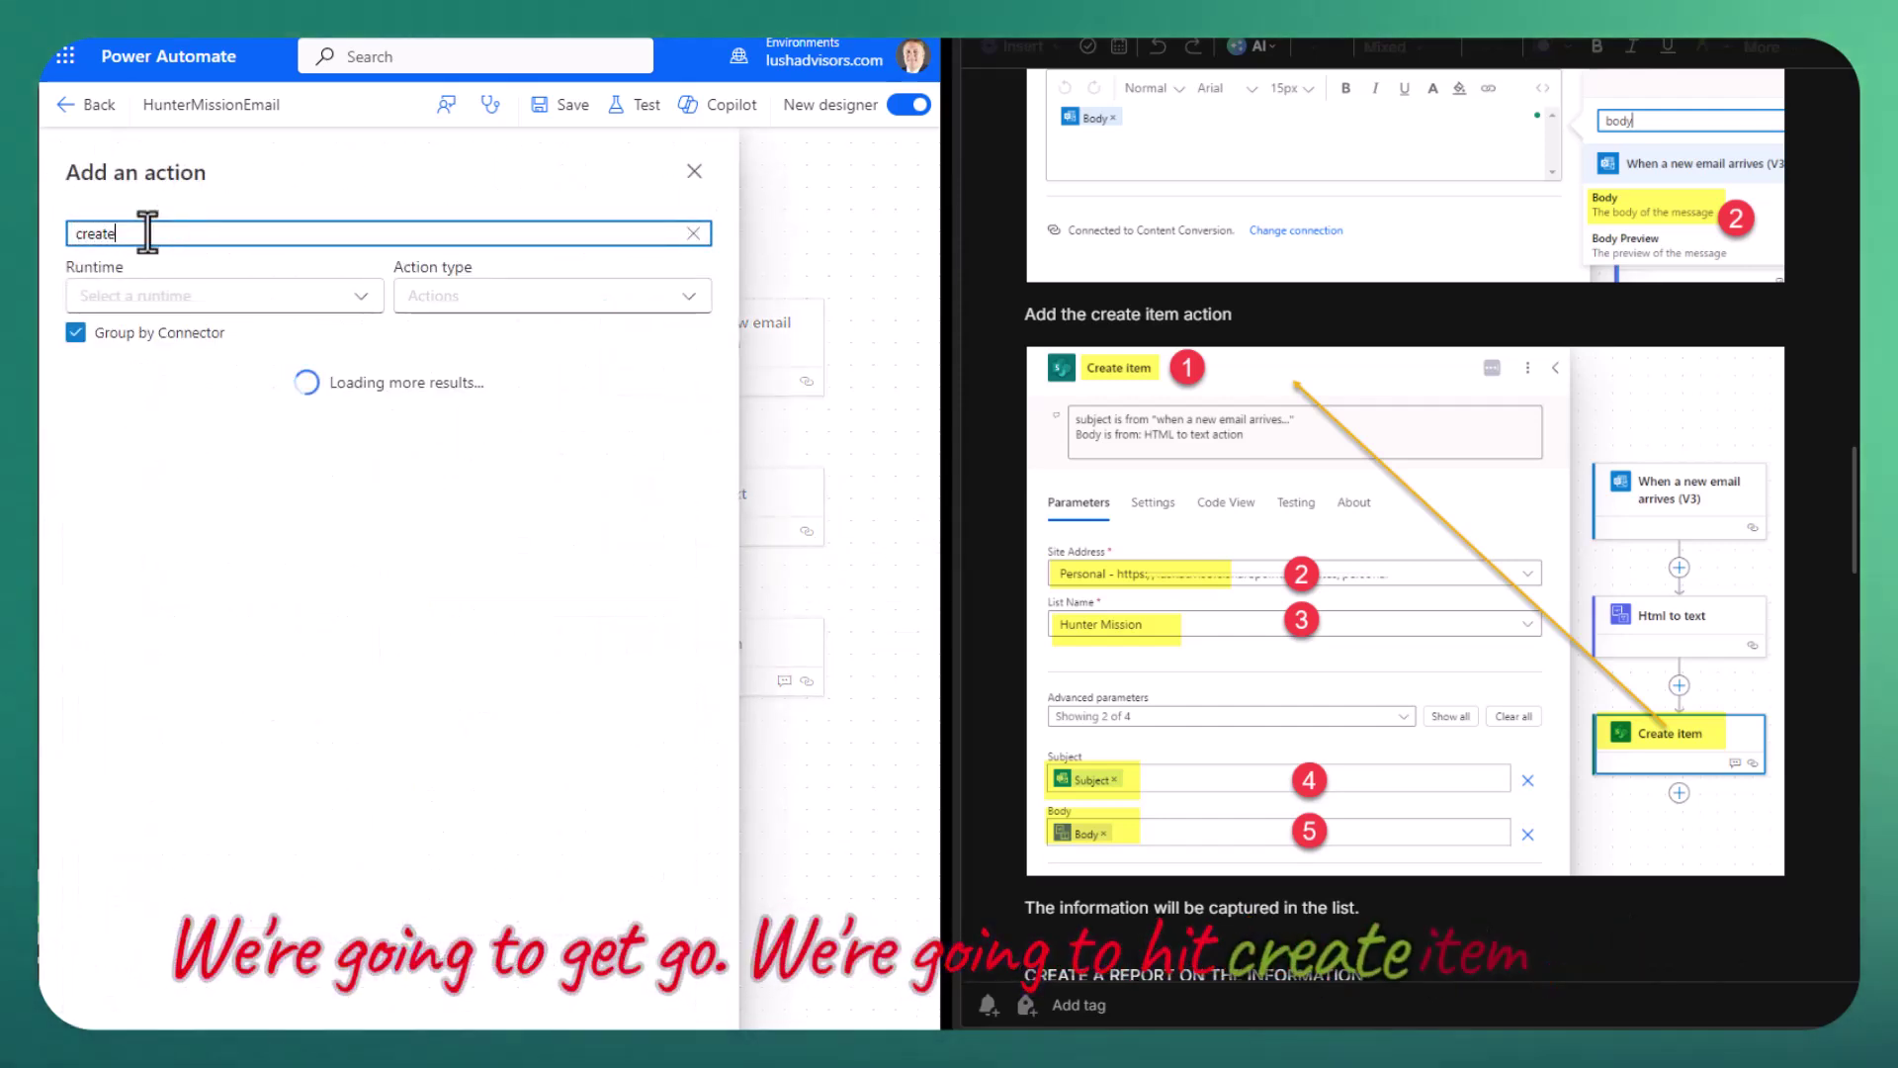
{"action": "type", "text": " ite"}
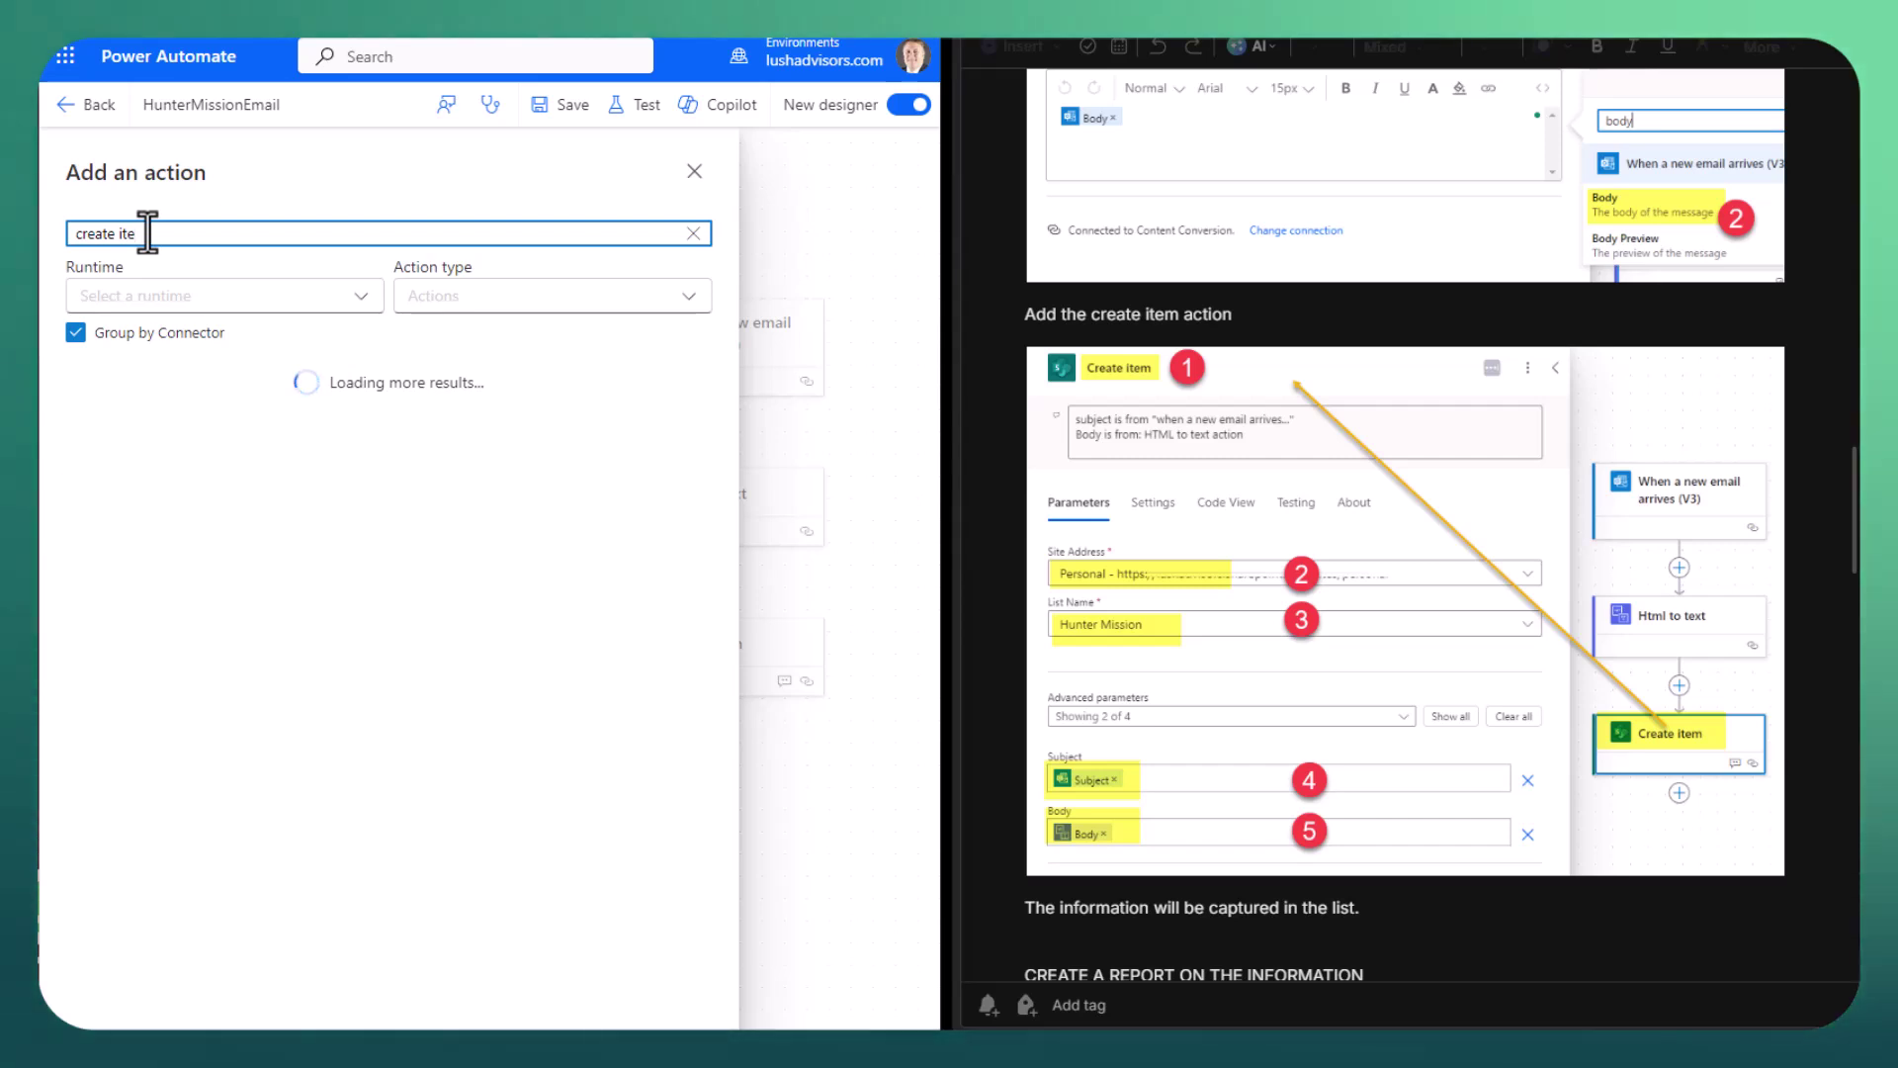
{"action": "type", "text": "m"}
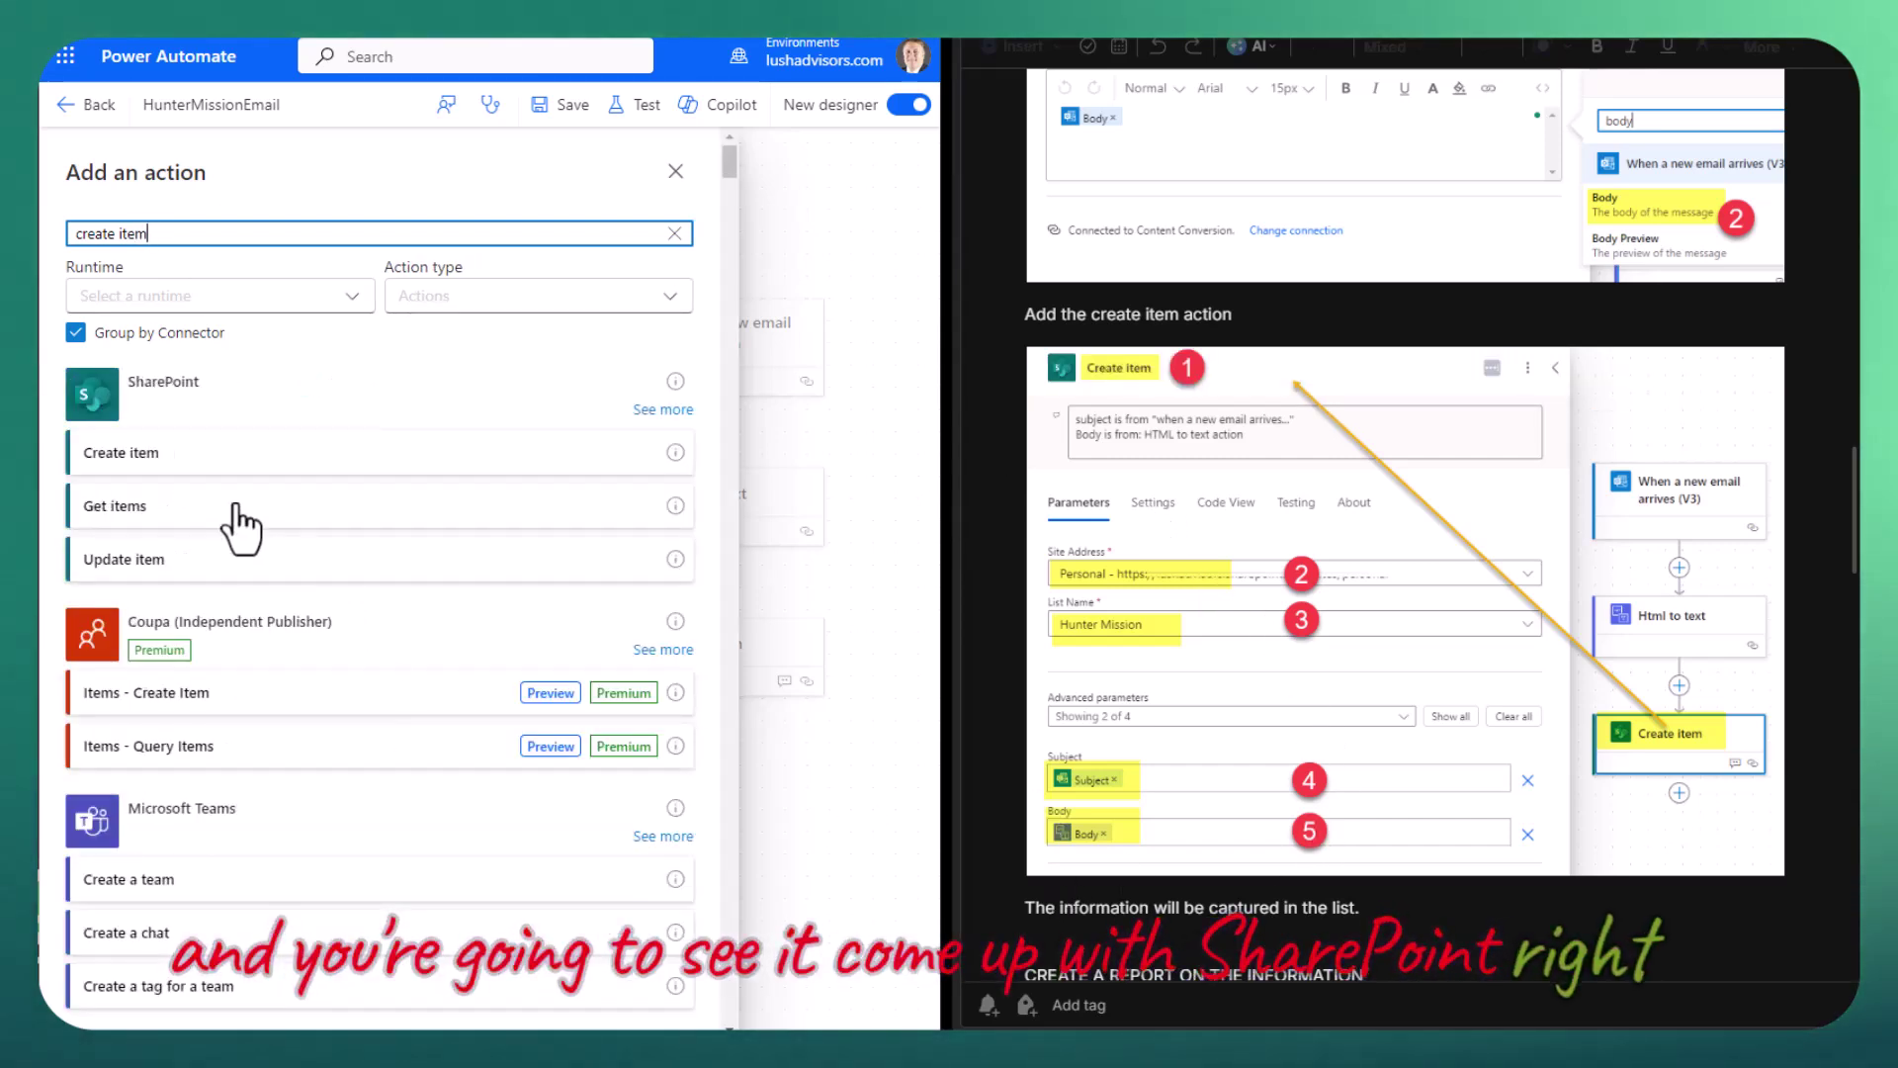
{"action": "left_click", "coordinate": [675, 171]}
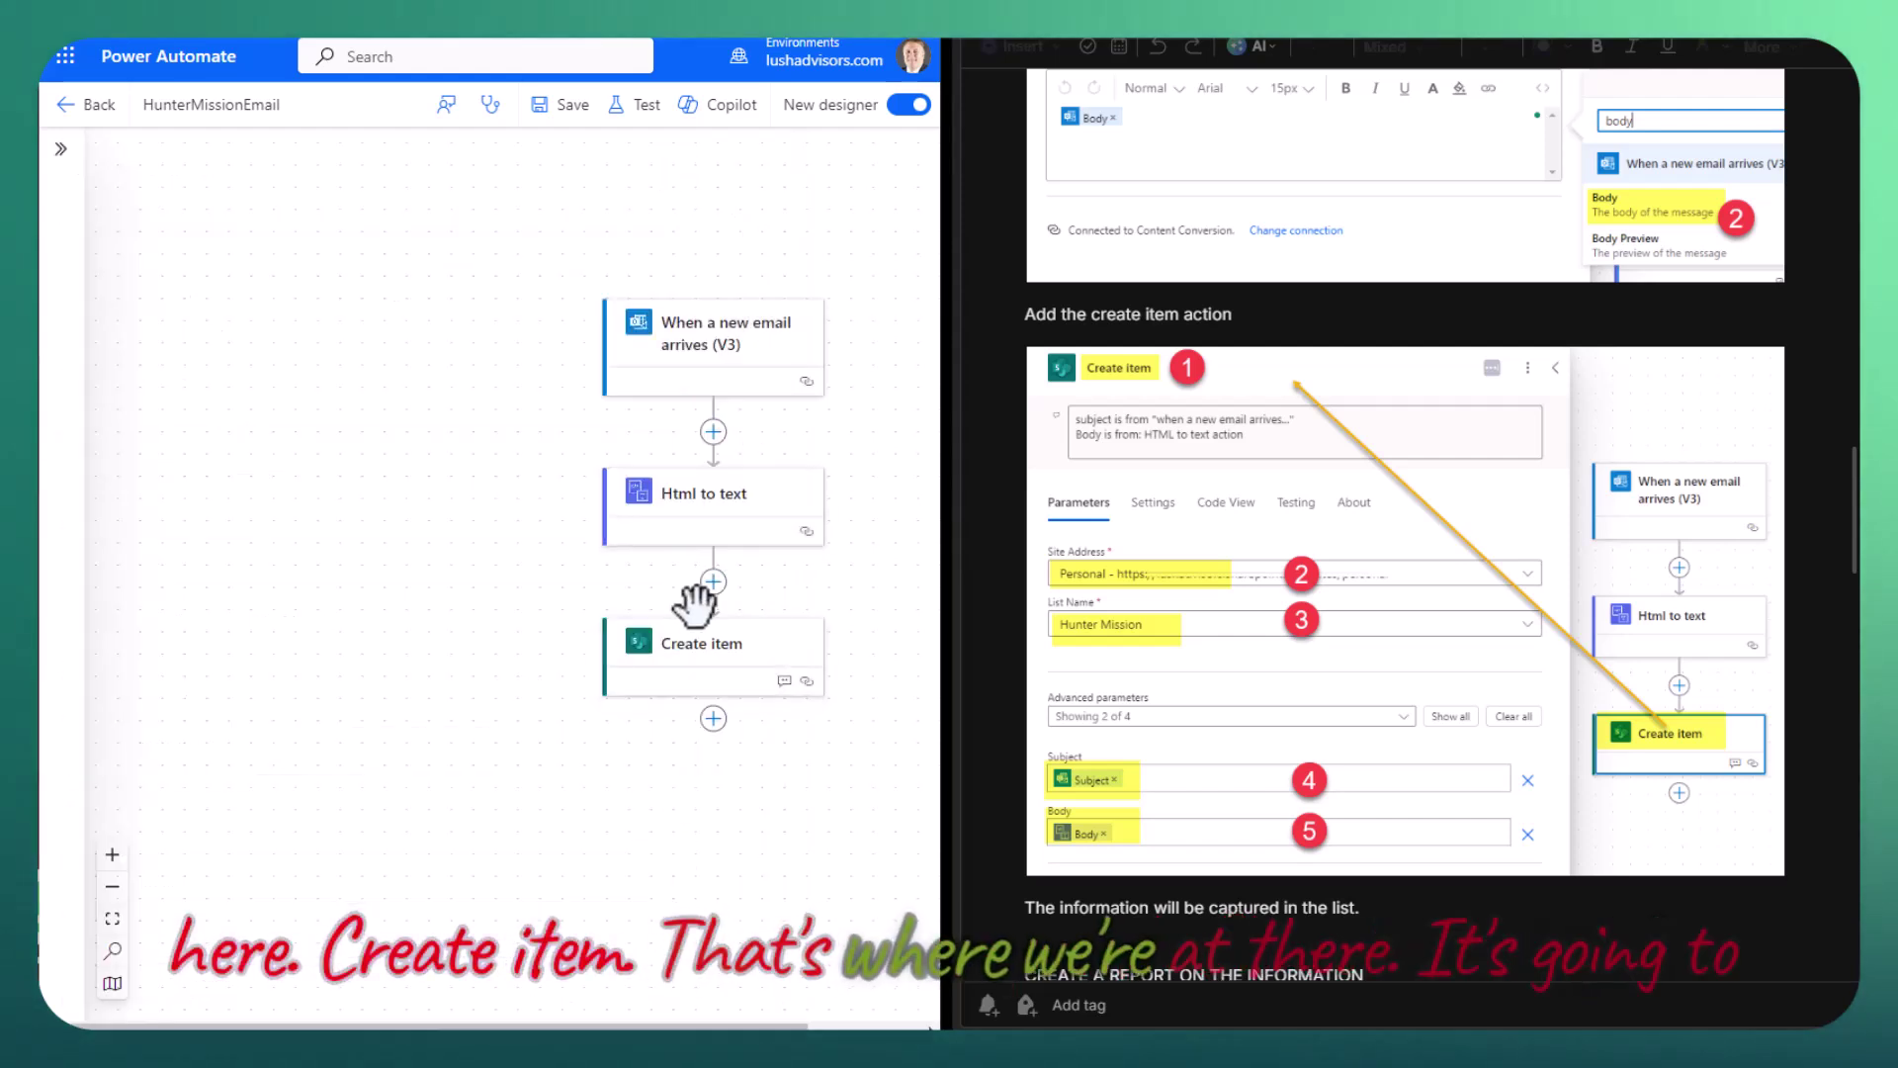
{"action": "left_click", "coordinate": [760, 678]}
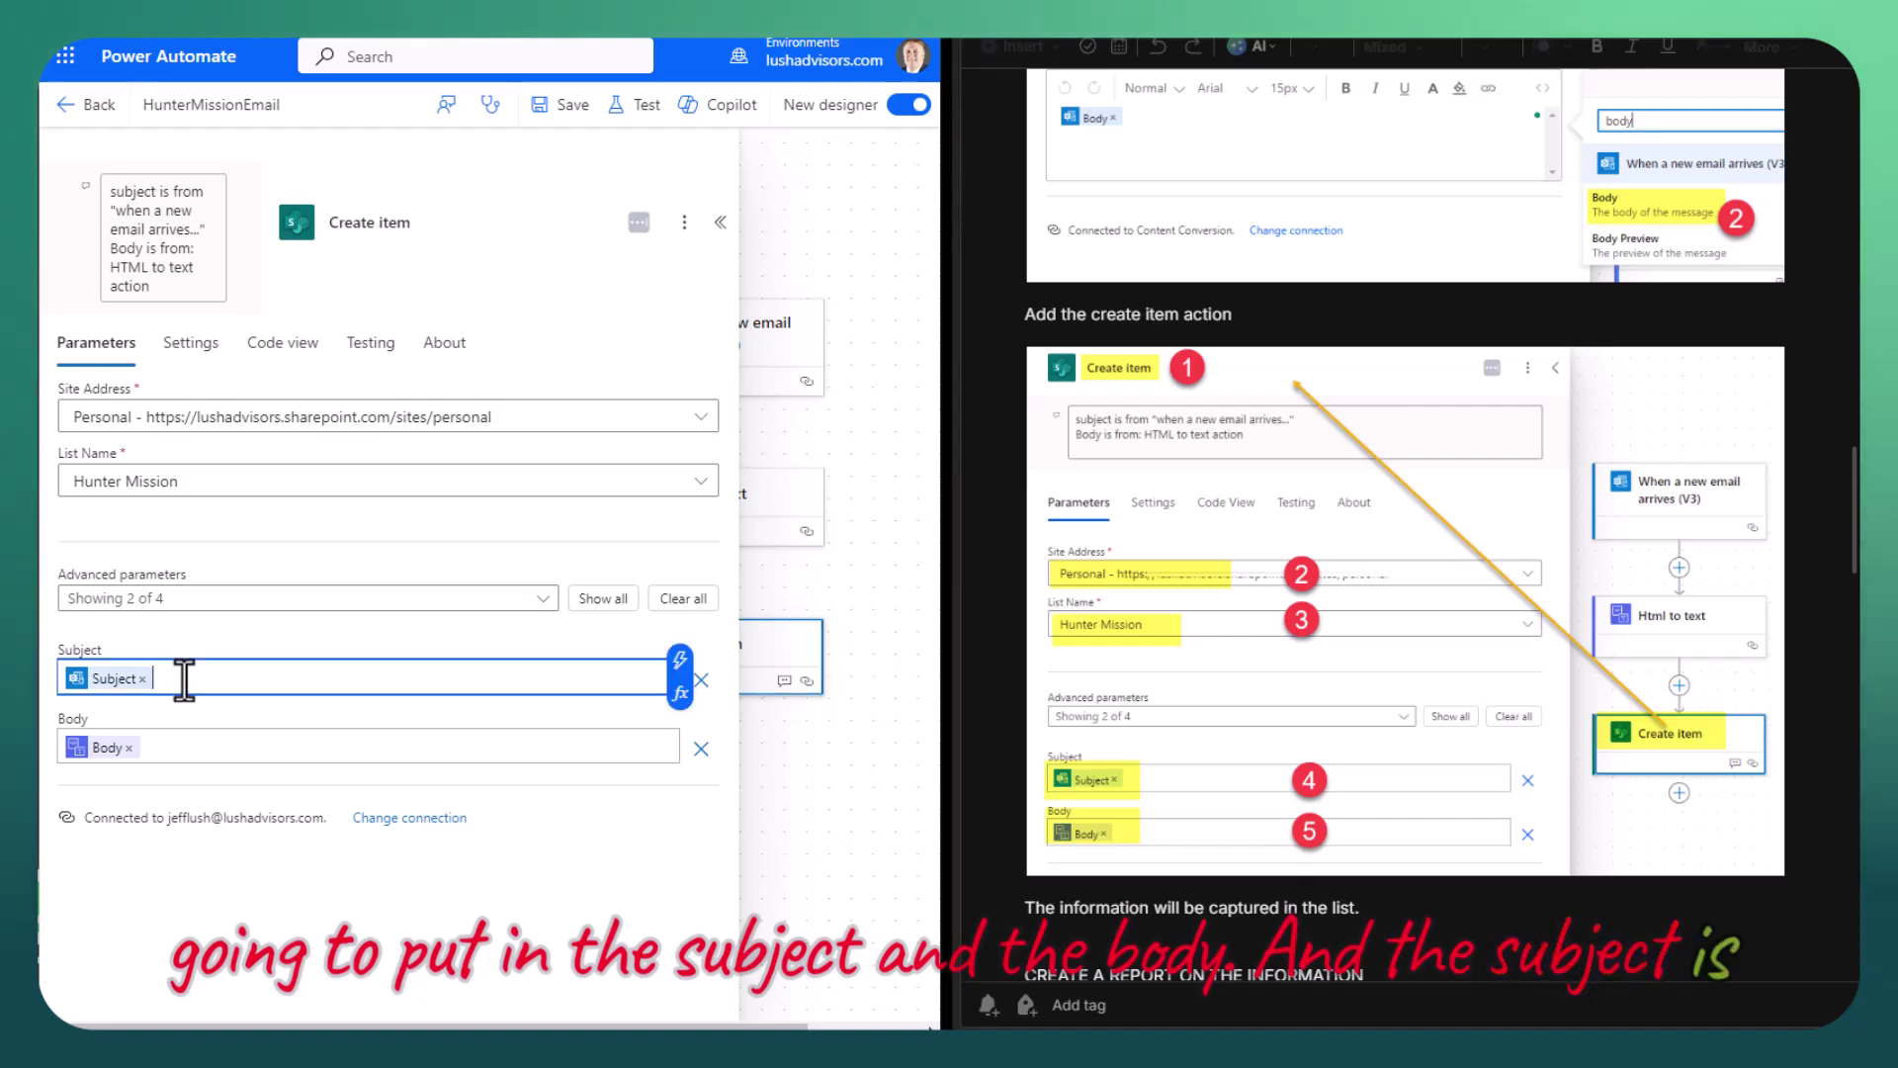
{"action": "left_click", "coordinate": [681, 660]}
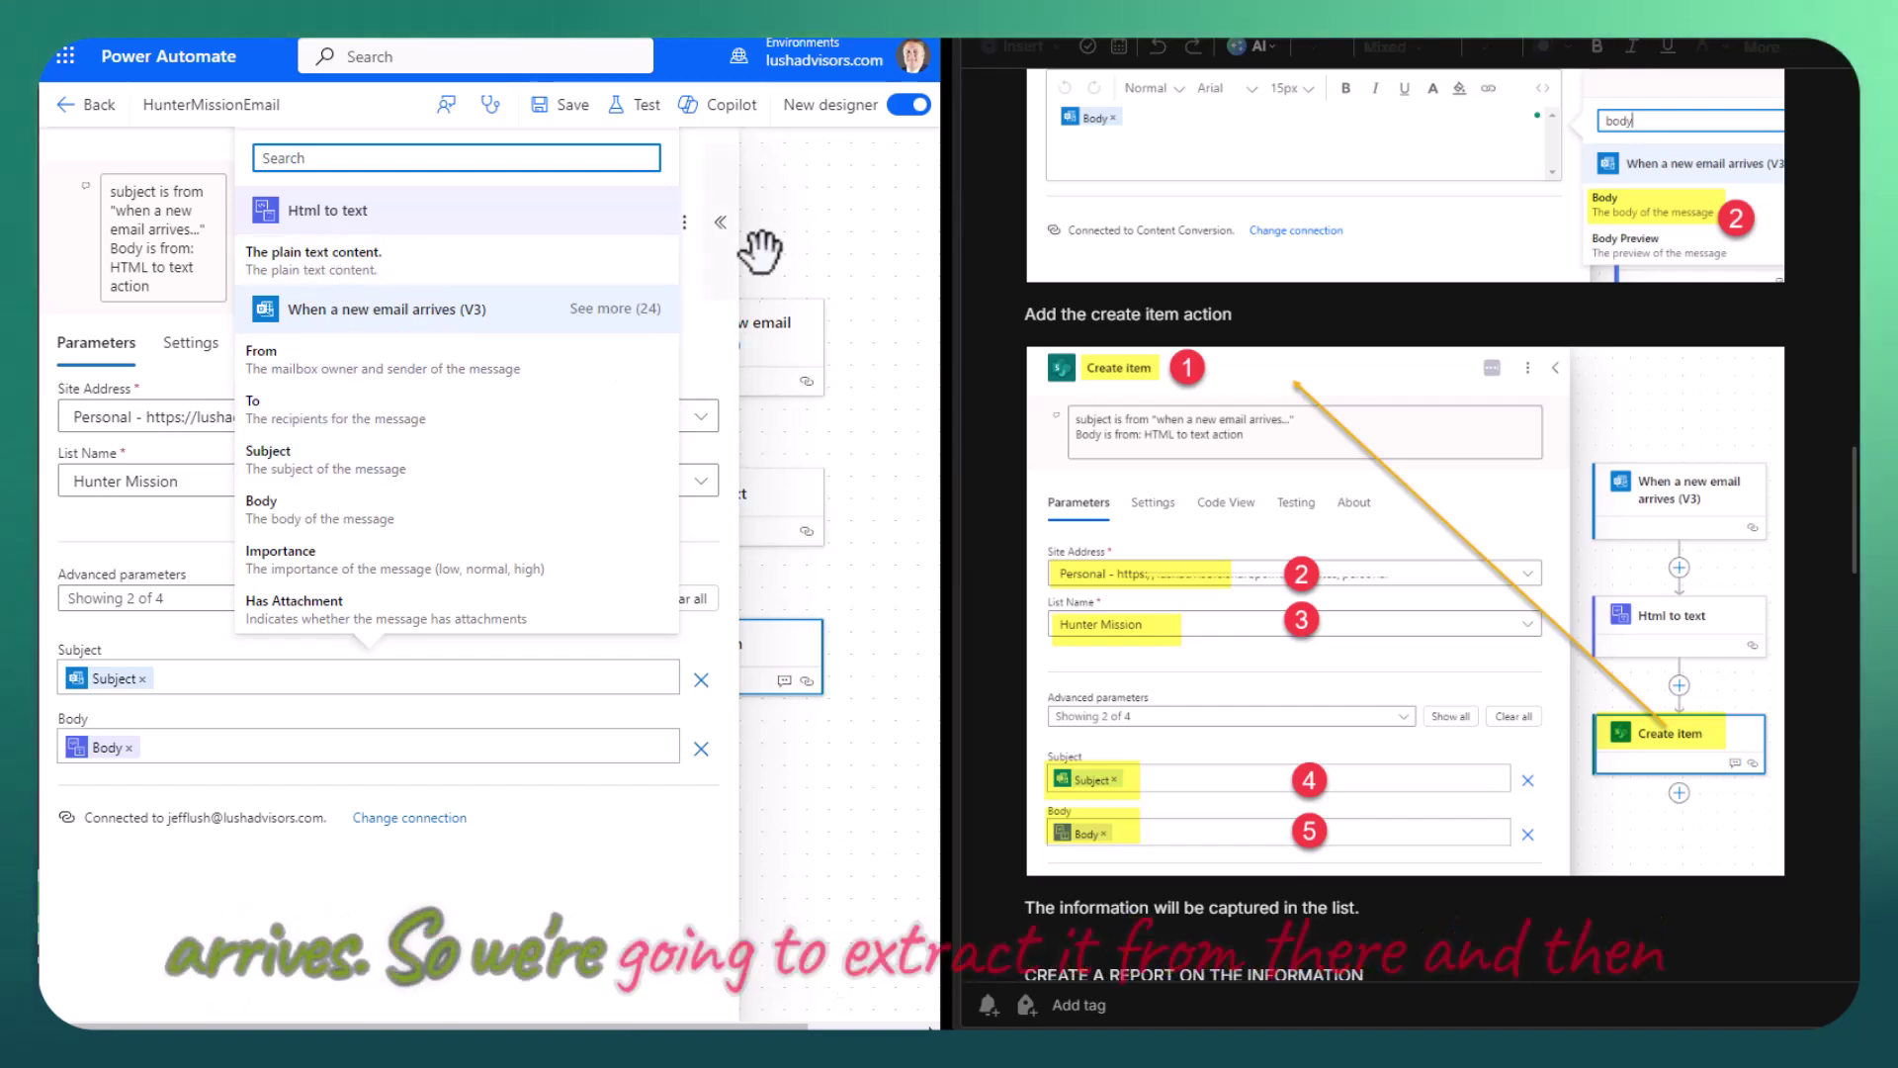
{"action": "left_click", "coordinate": [564, 737]}
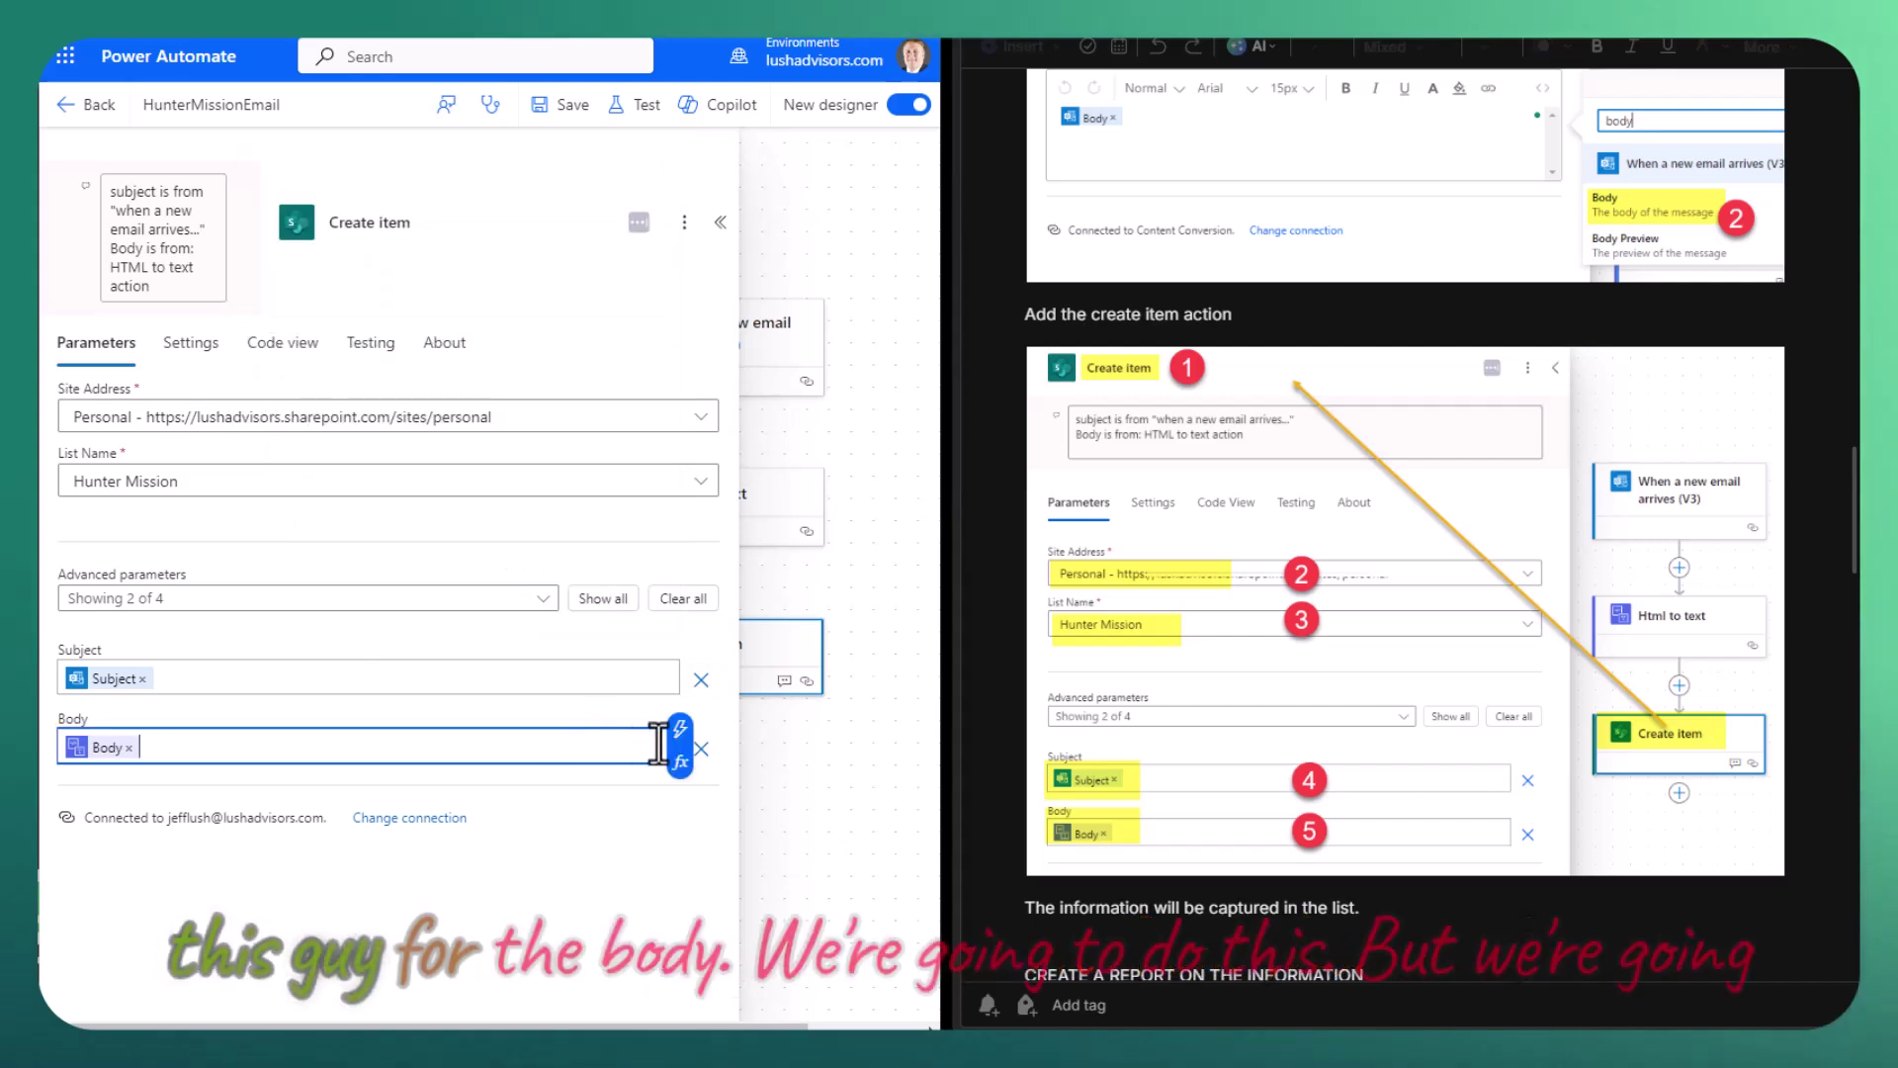
{"action": "left_click", "coordinate": [673, 744]}
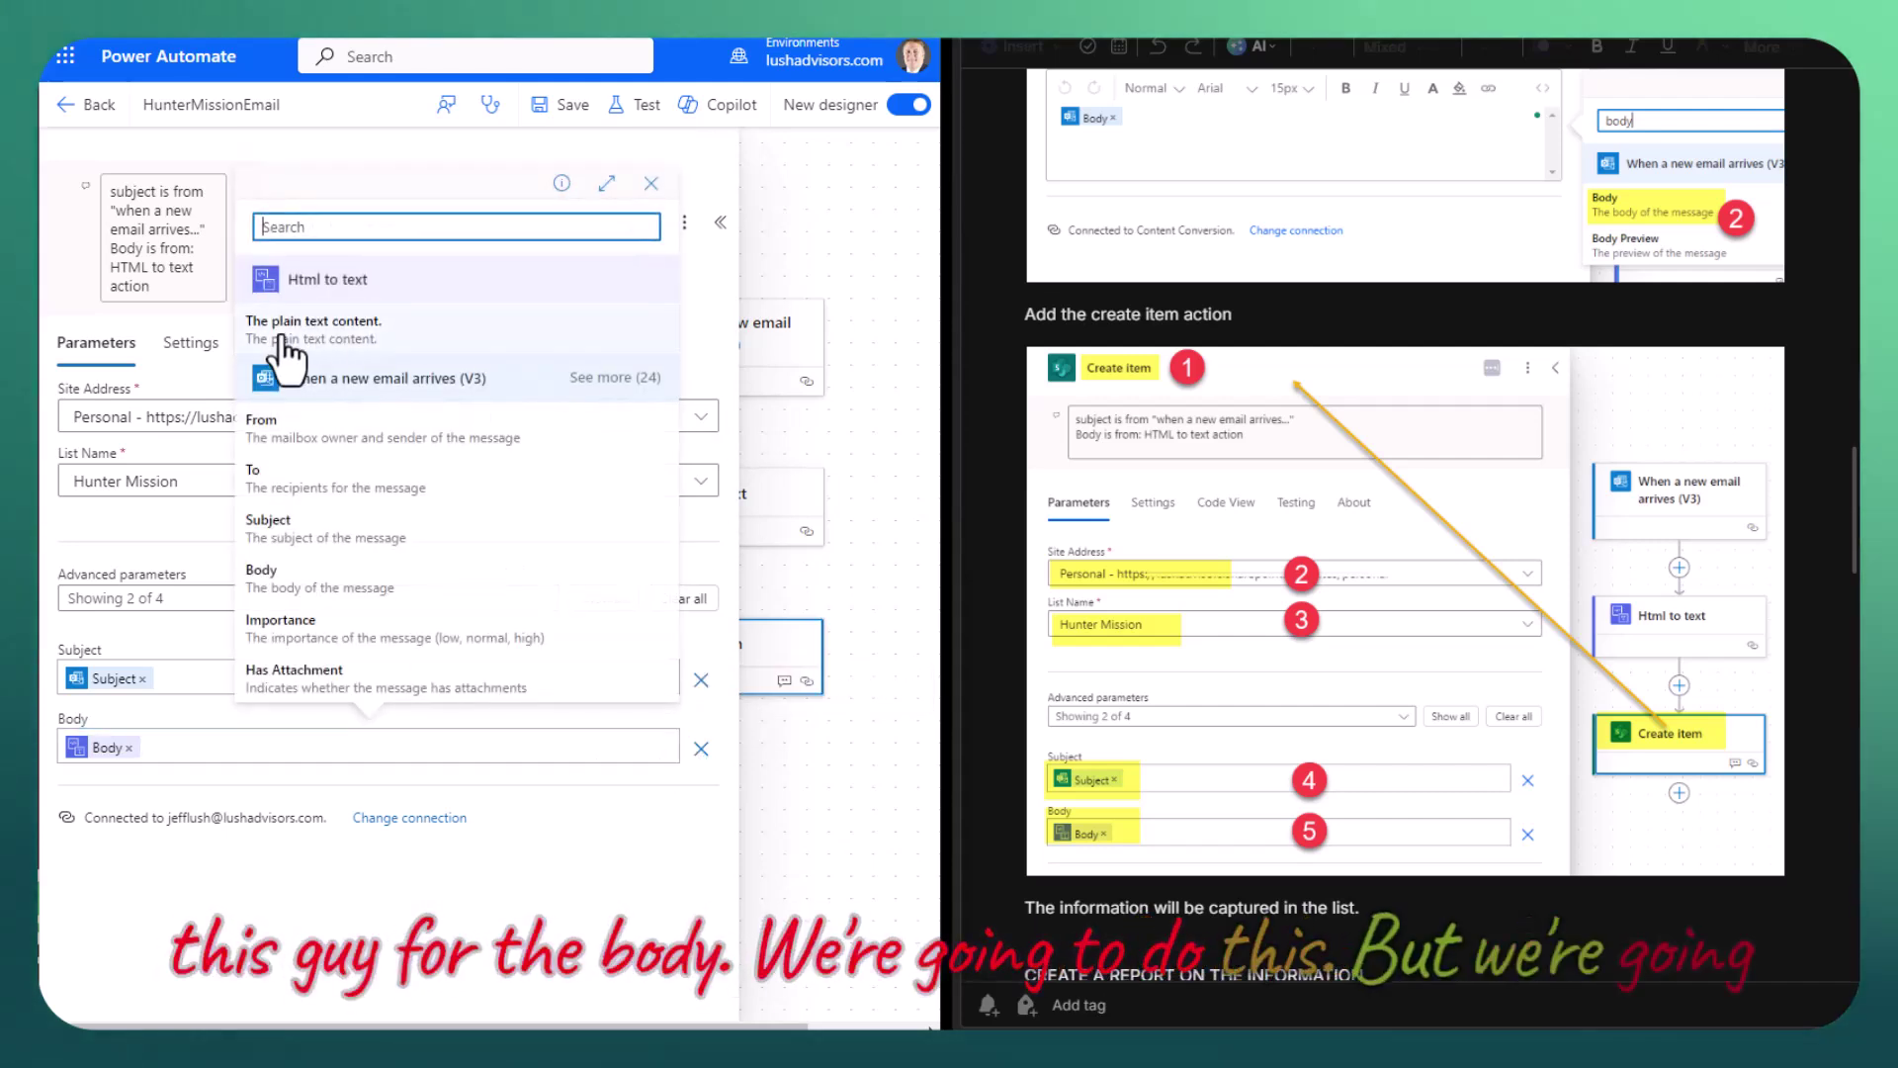
{"action": "left_click", "coordinate": [854, 247]}
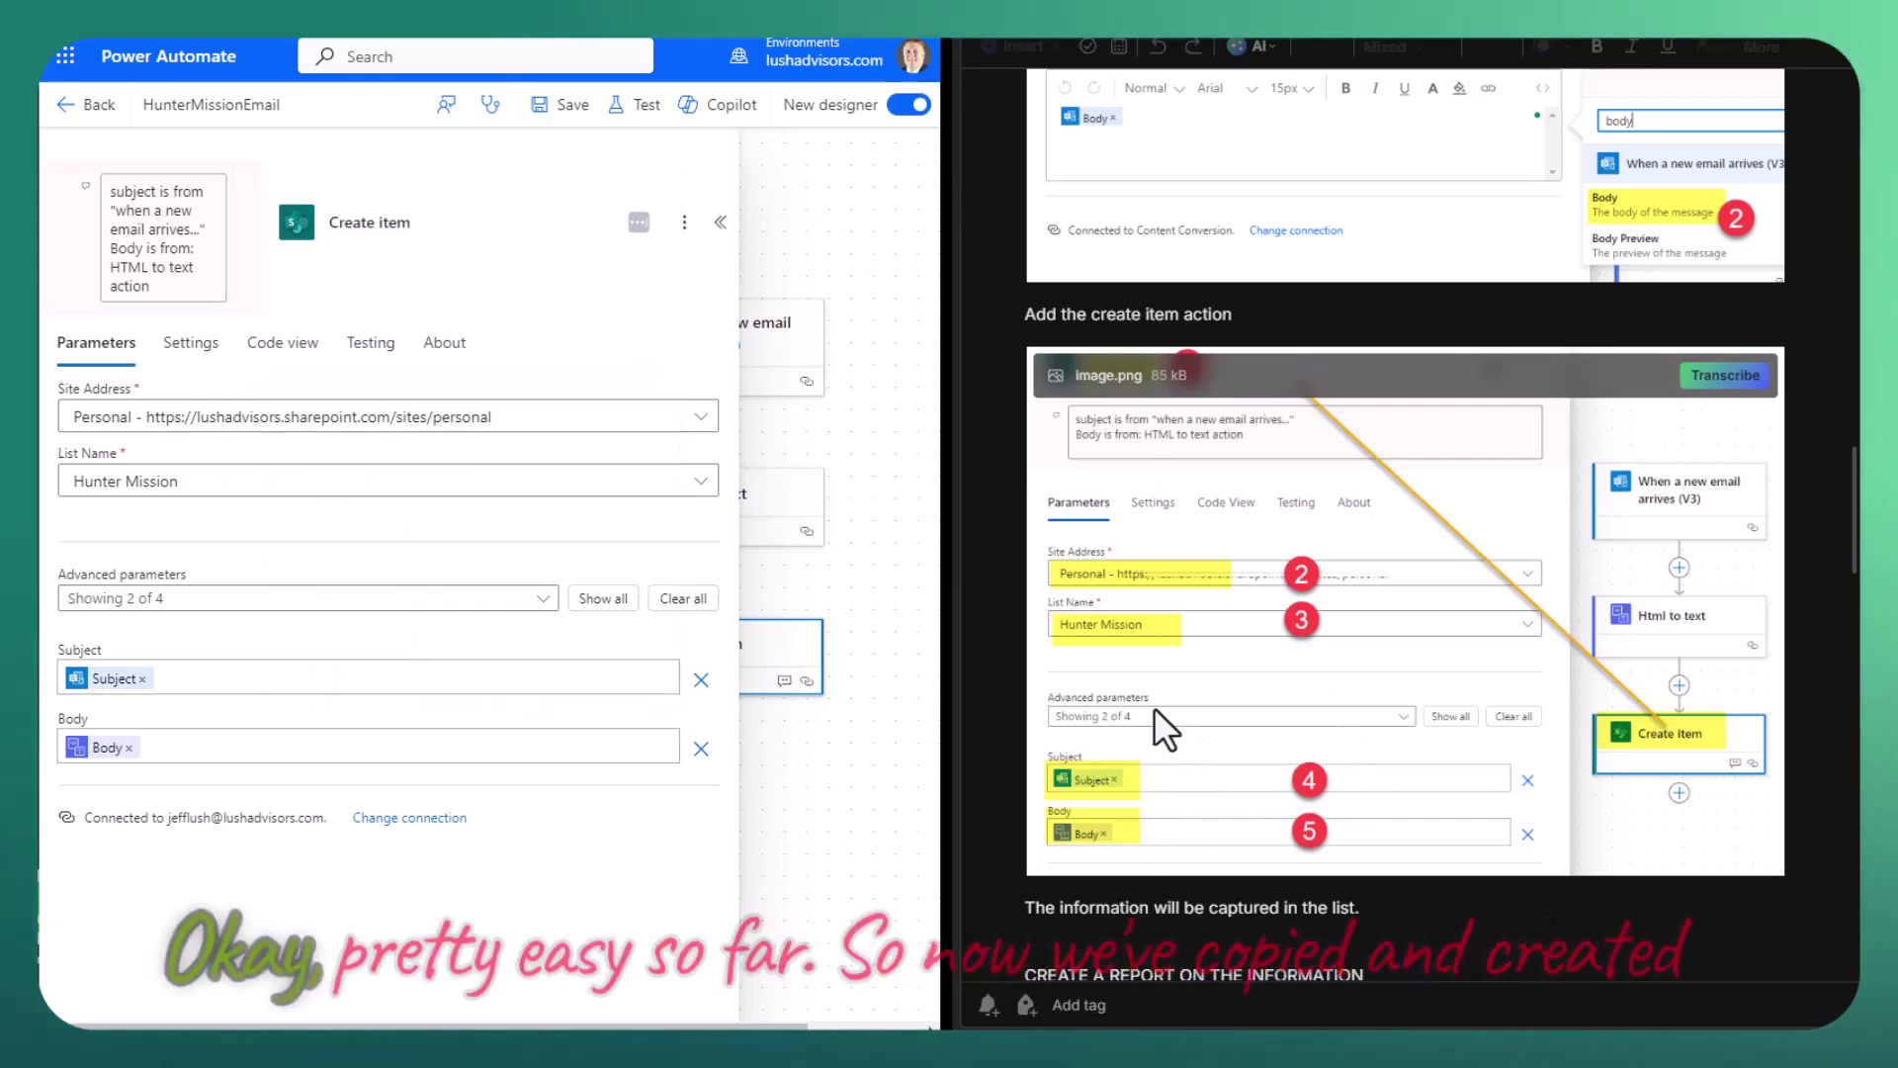
{"action": "scroll", "coordinate": [1002, 615], "scroll_direction": "down", "scroll_amount": 1}
{"action": "scroll", "coordinate": [1002, 615], "scroll_direction": "down", "scroll_amount": 2}
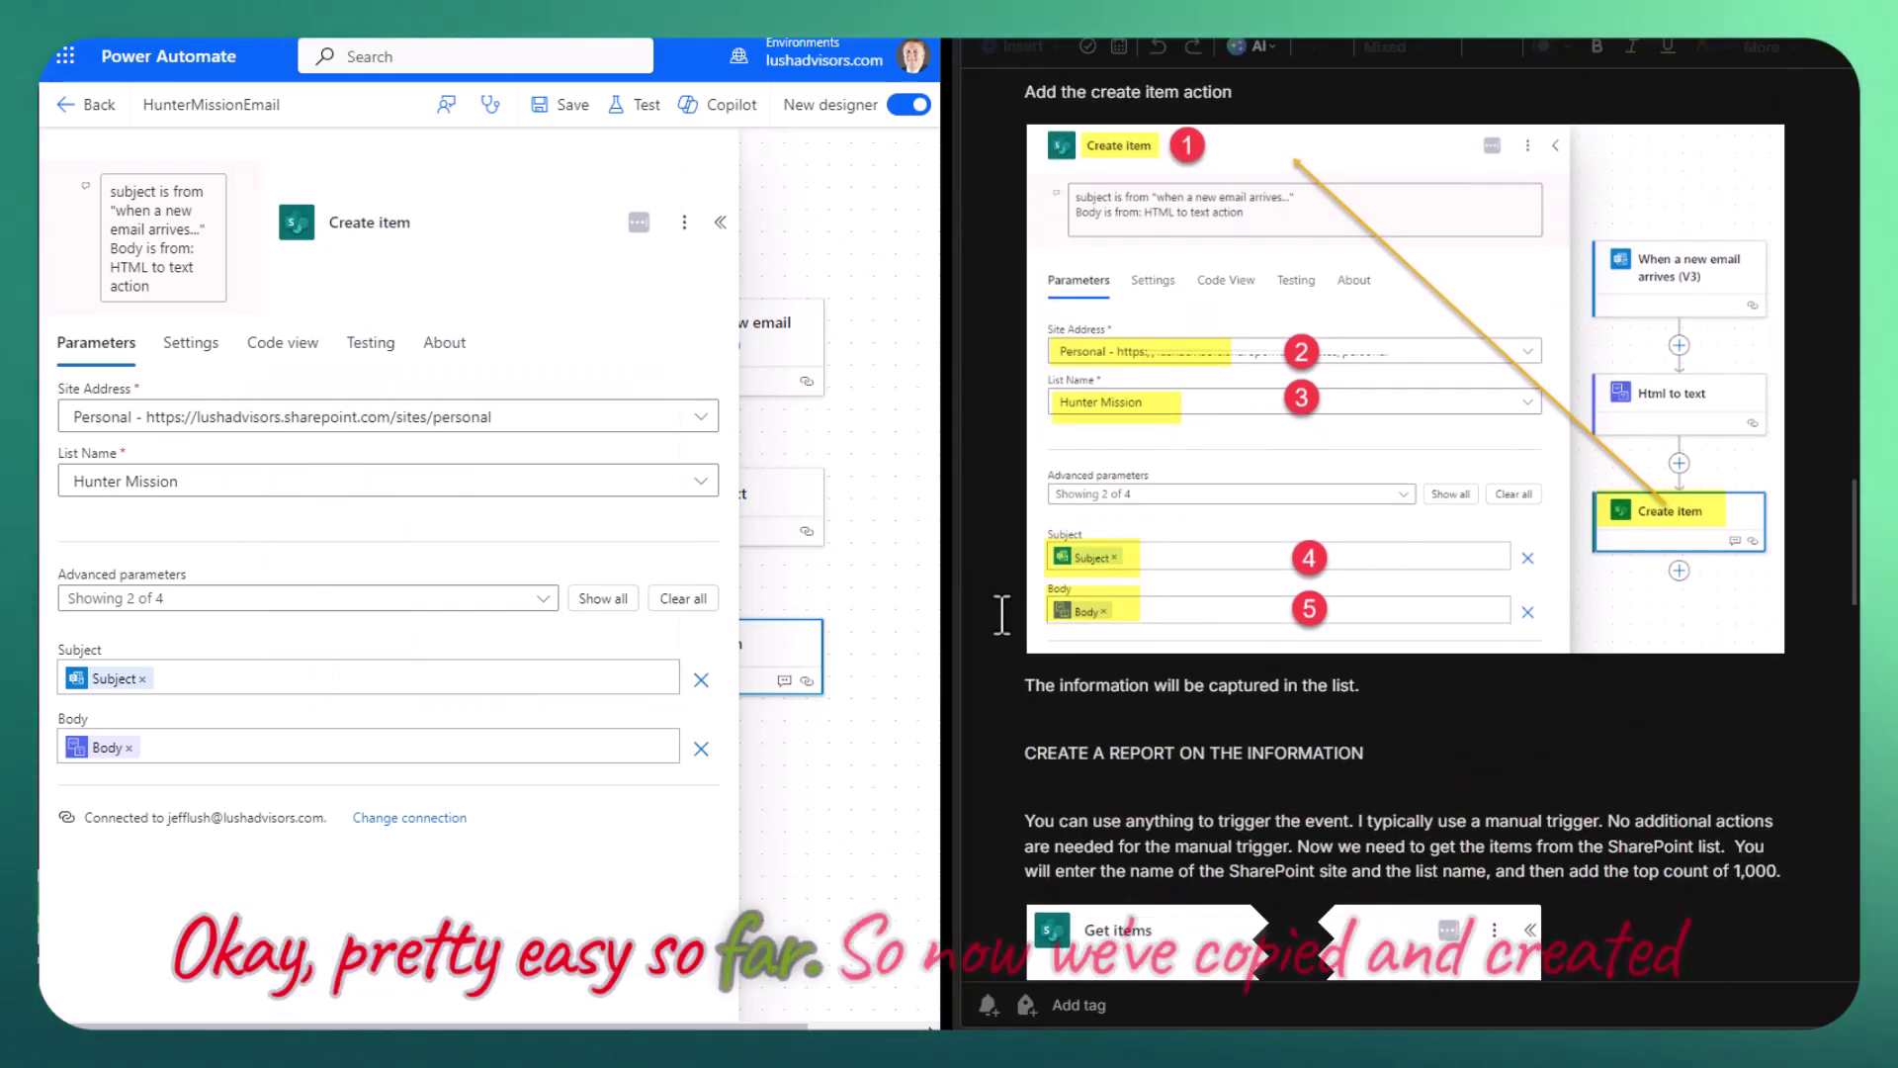
{"action": "scroll", "coordinate": [1002, 615], "scroll_direction": "down", "scroll_amount": 1}
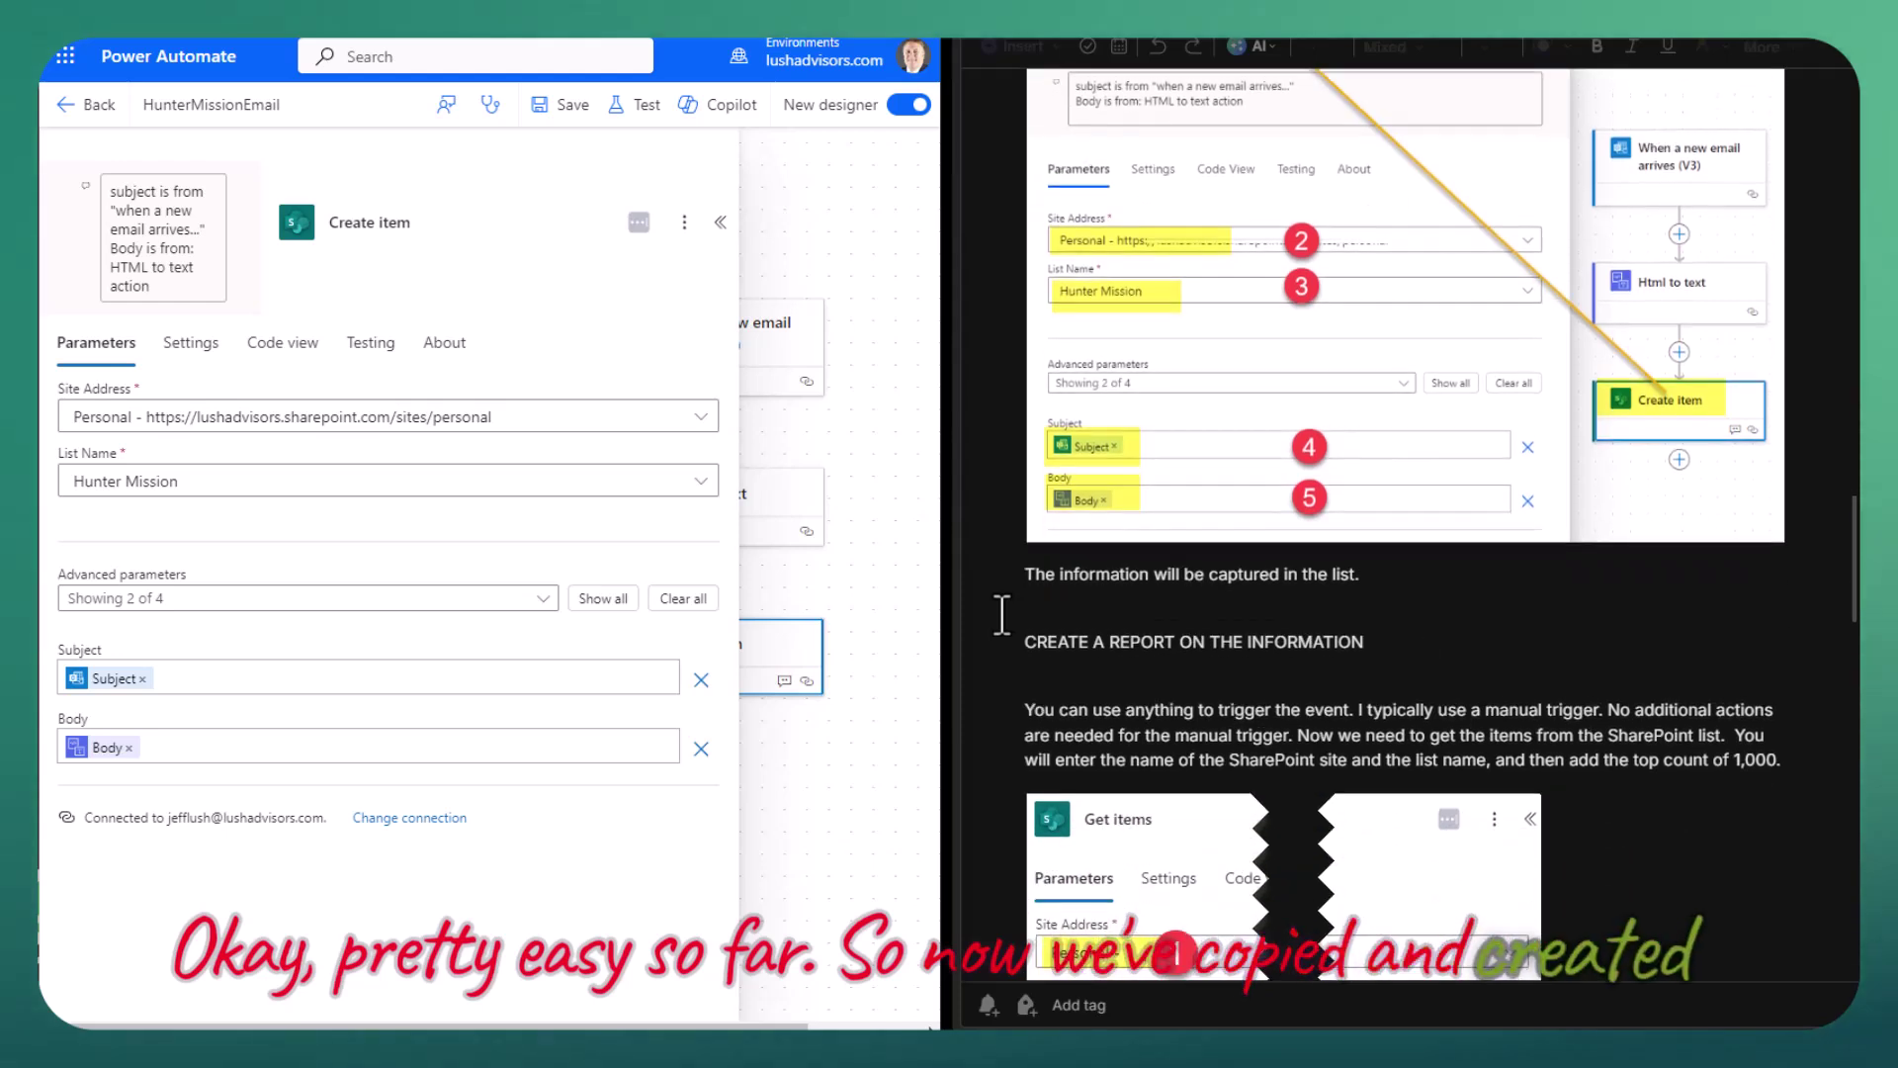
Close the Create item parameters and leave the designer without saving, returning to the Flows list.
{"action": "left_click", "coordinate": [801, 421]}
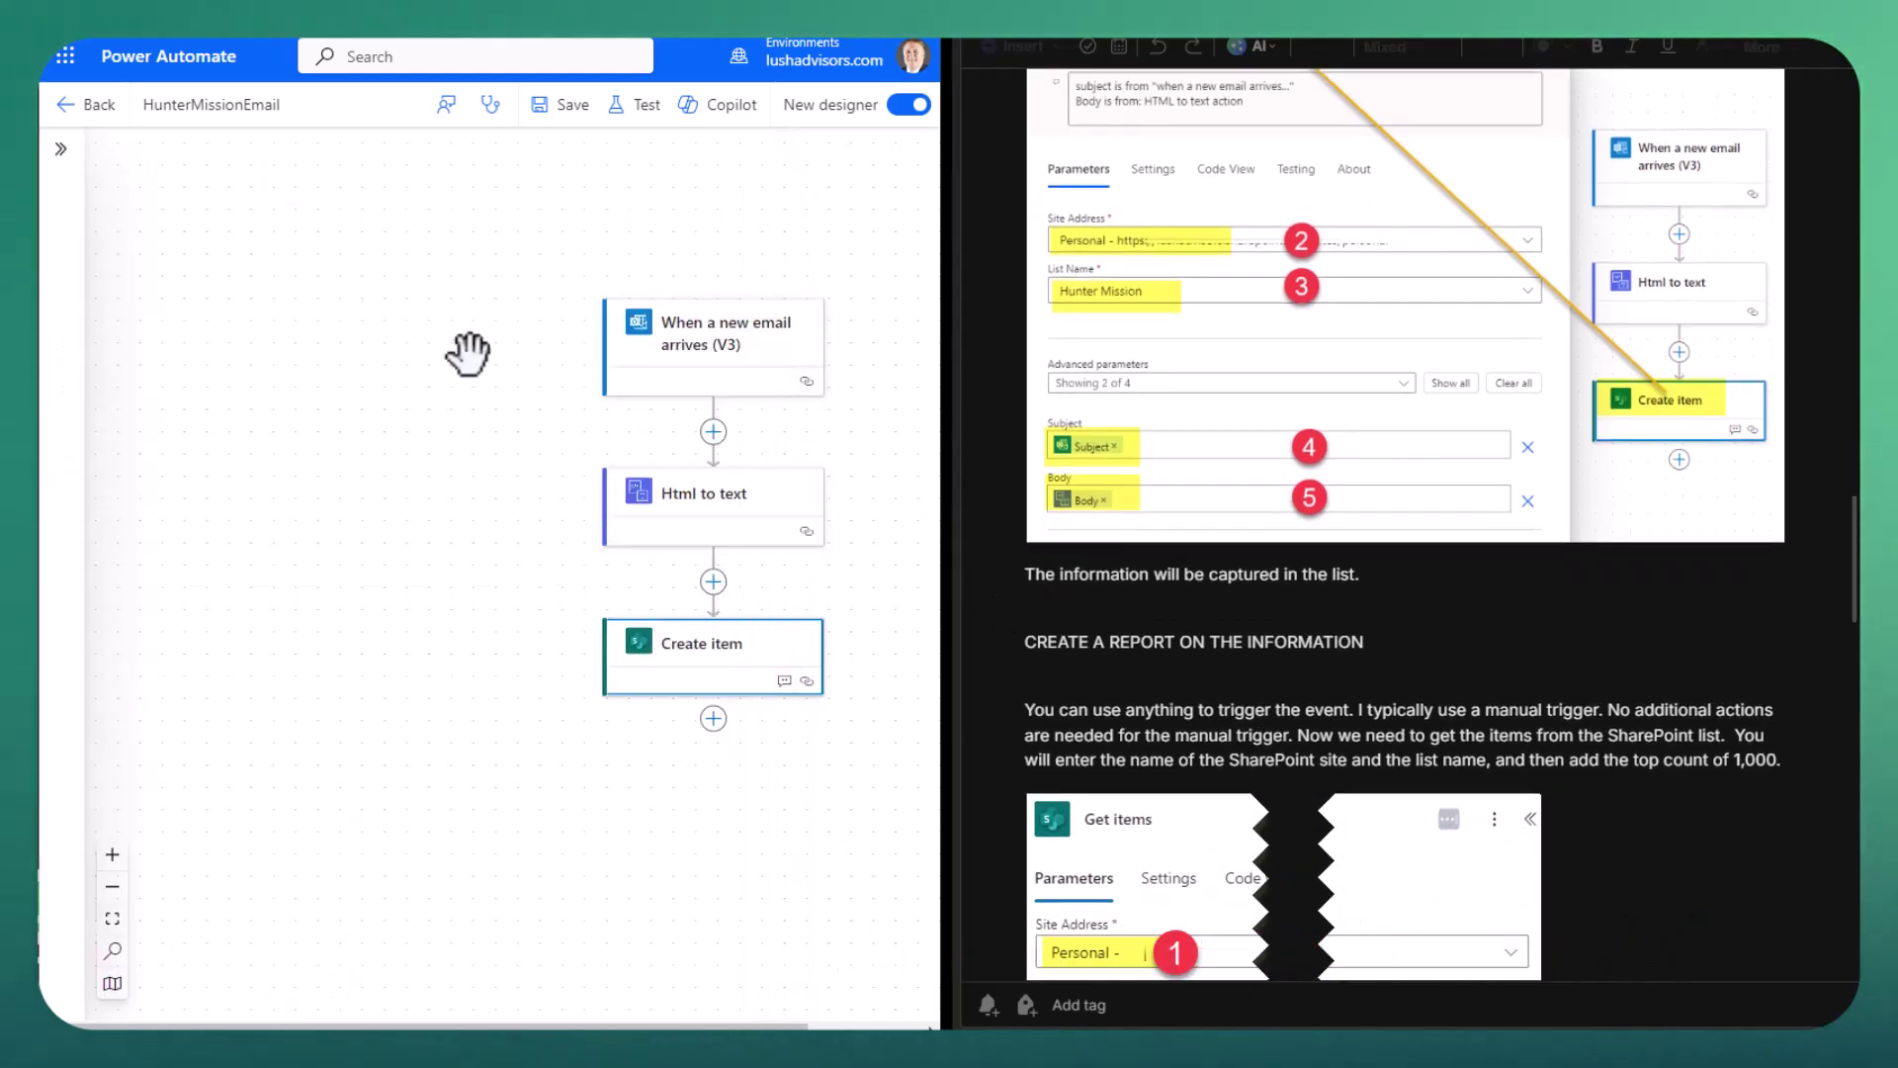
{"action": "left_click", "coordinate": [68, 112]}
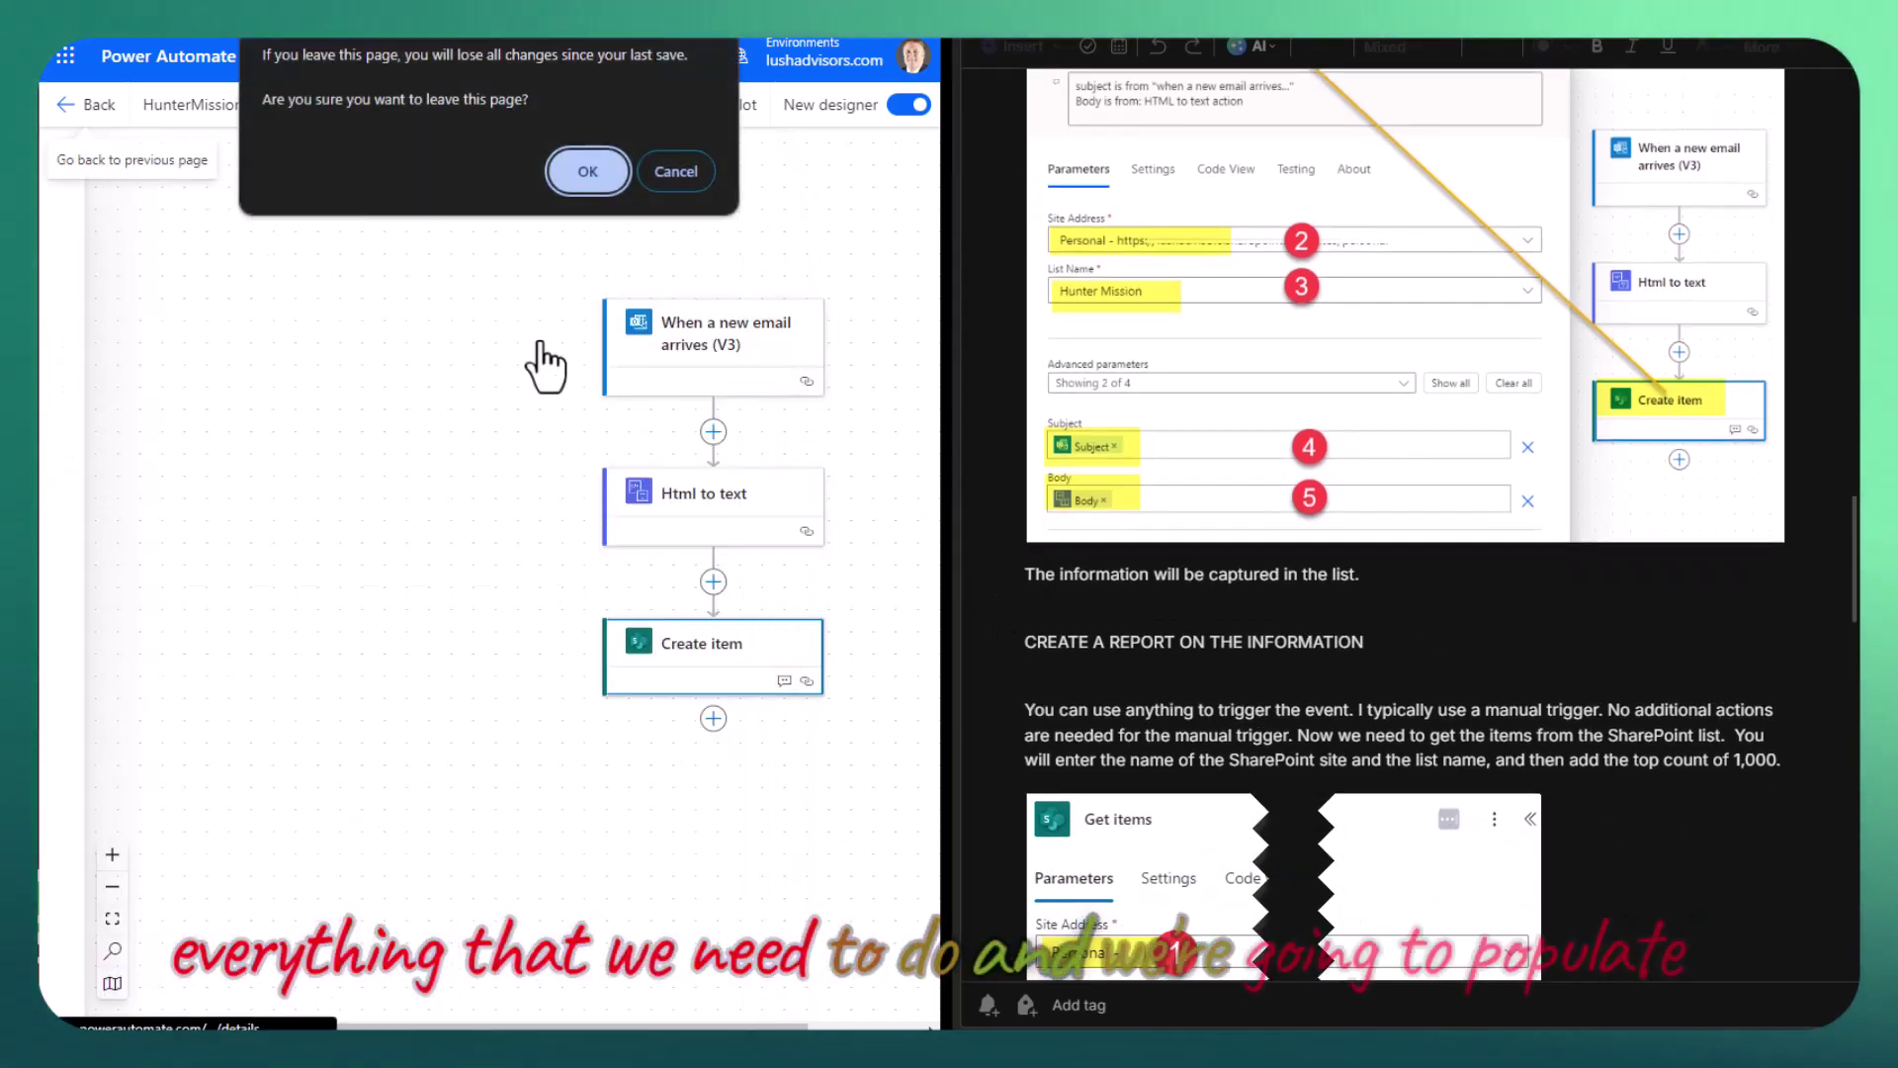
{"action": "left_click", "coordinate": [593, 166]}
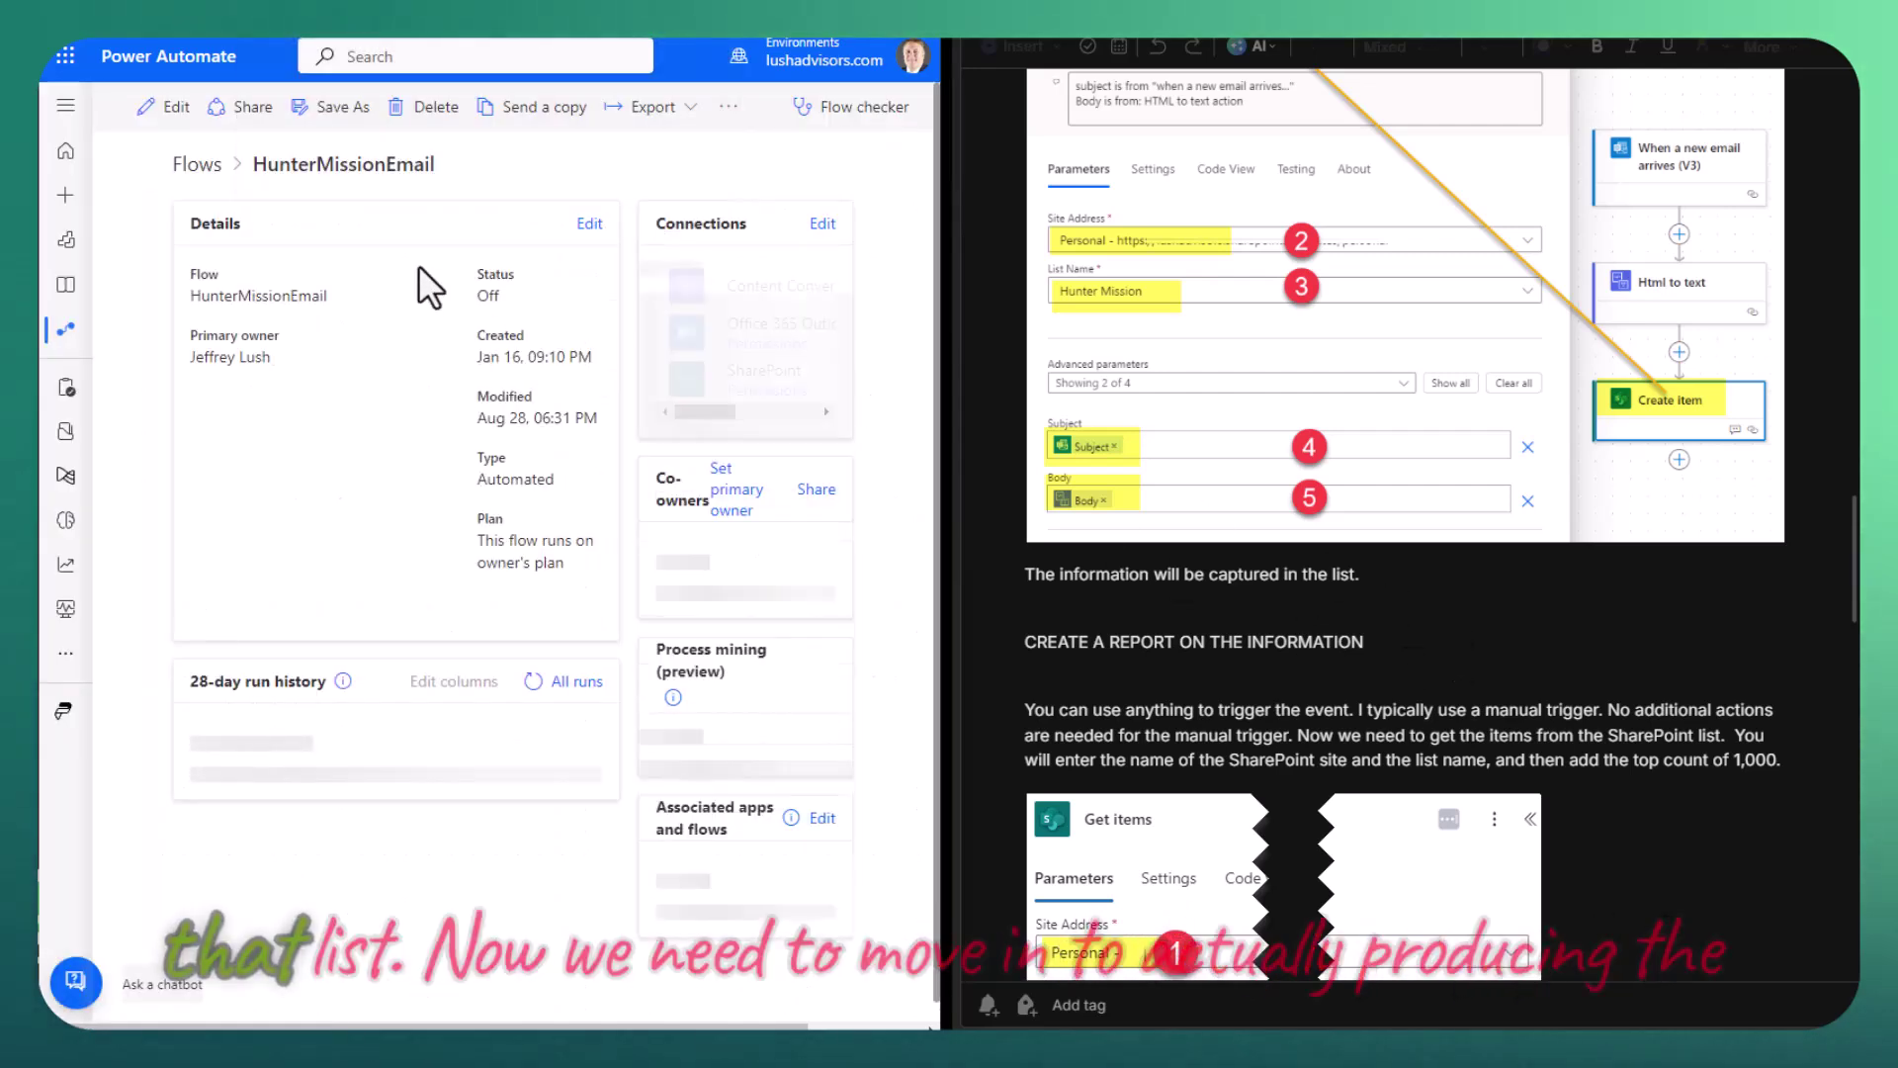
{"action": "left_click", "coordinate": [198, 165]}
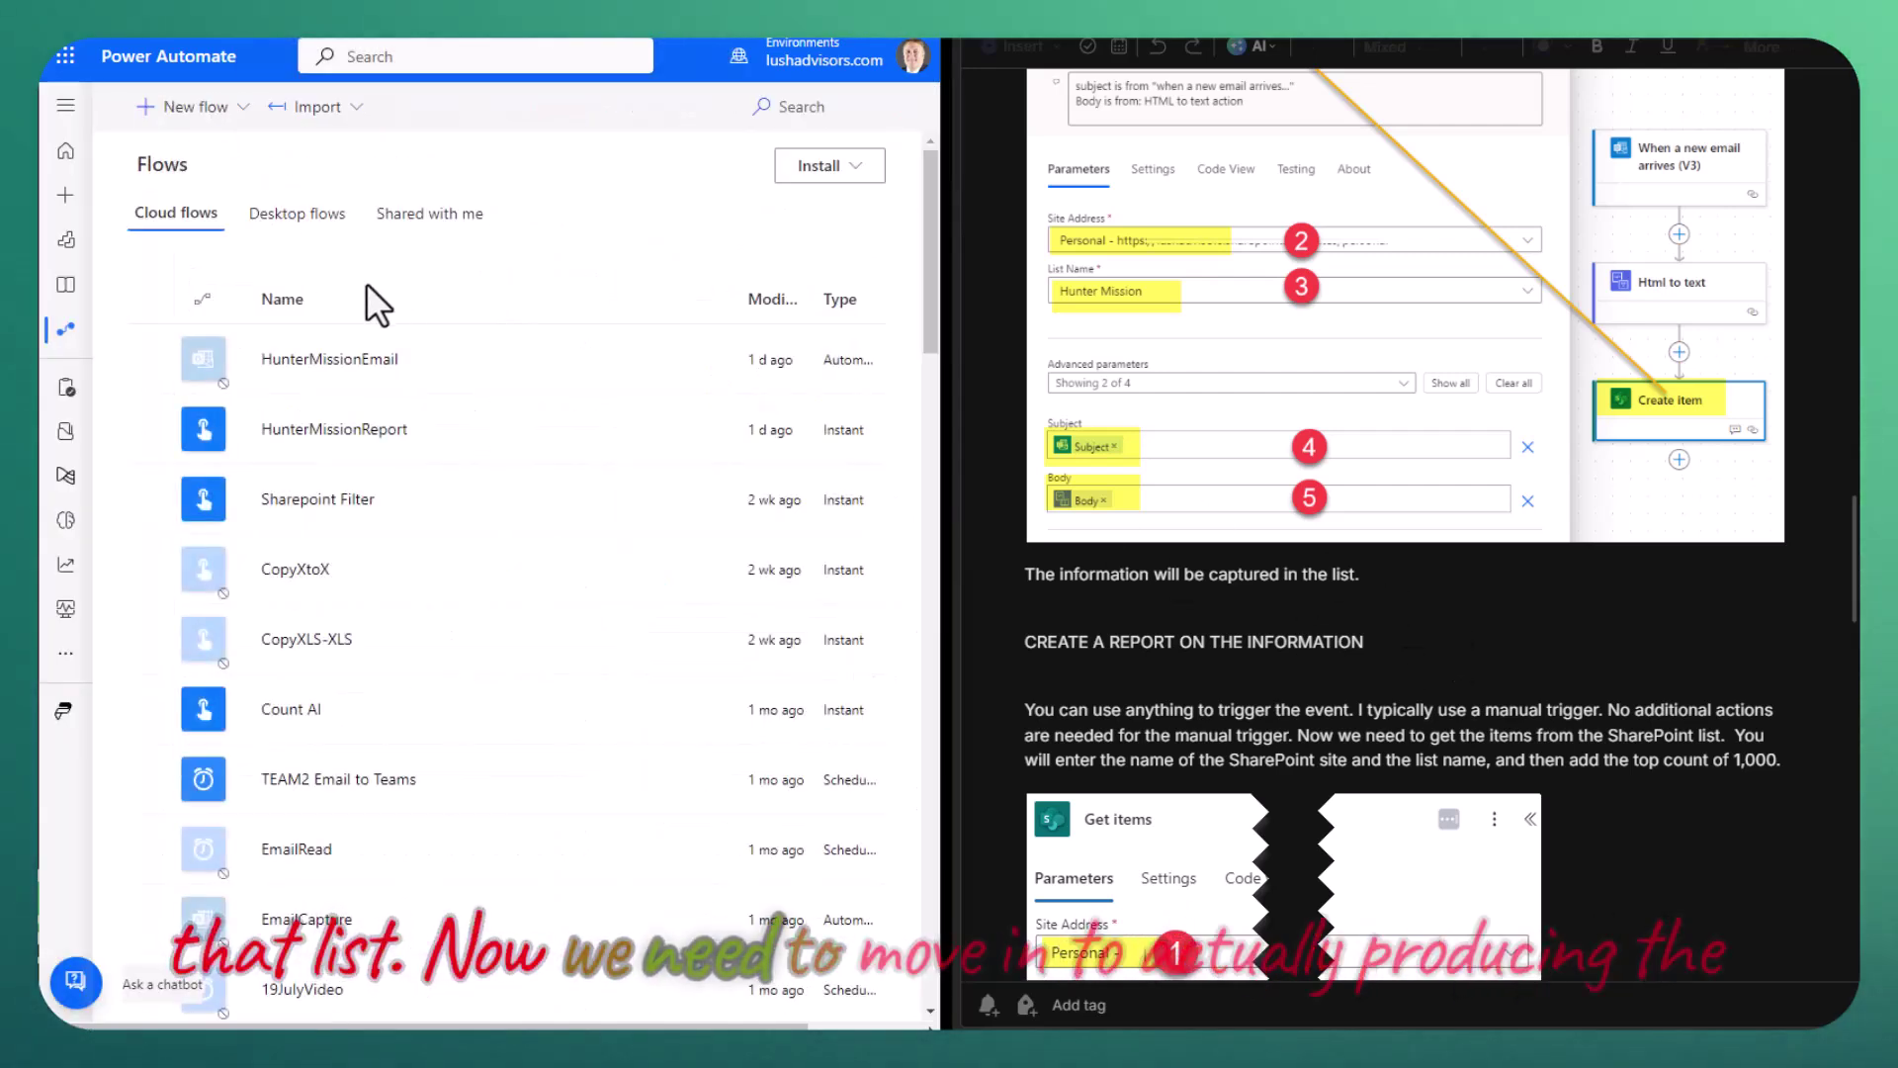
Edit HunterMissionReport and review its trigger, Get items, Initialize variable and Apply to each steps.
{"action": "left_click", "coordinate": [626, 431]}
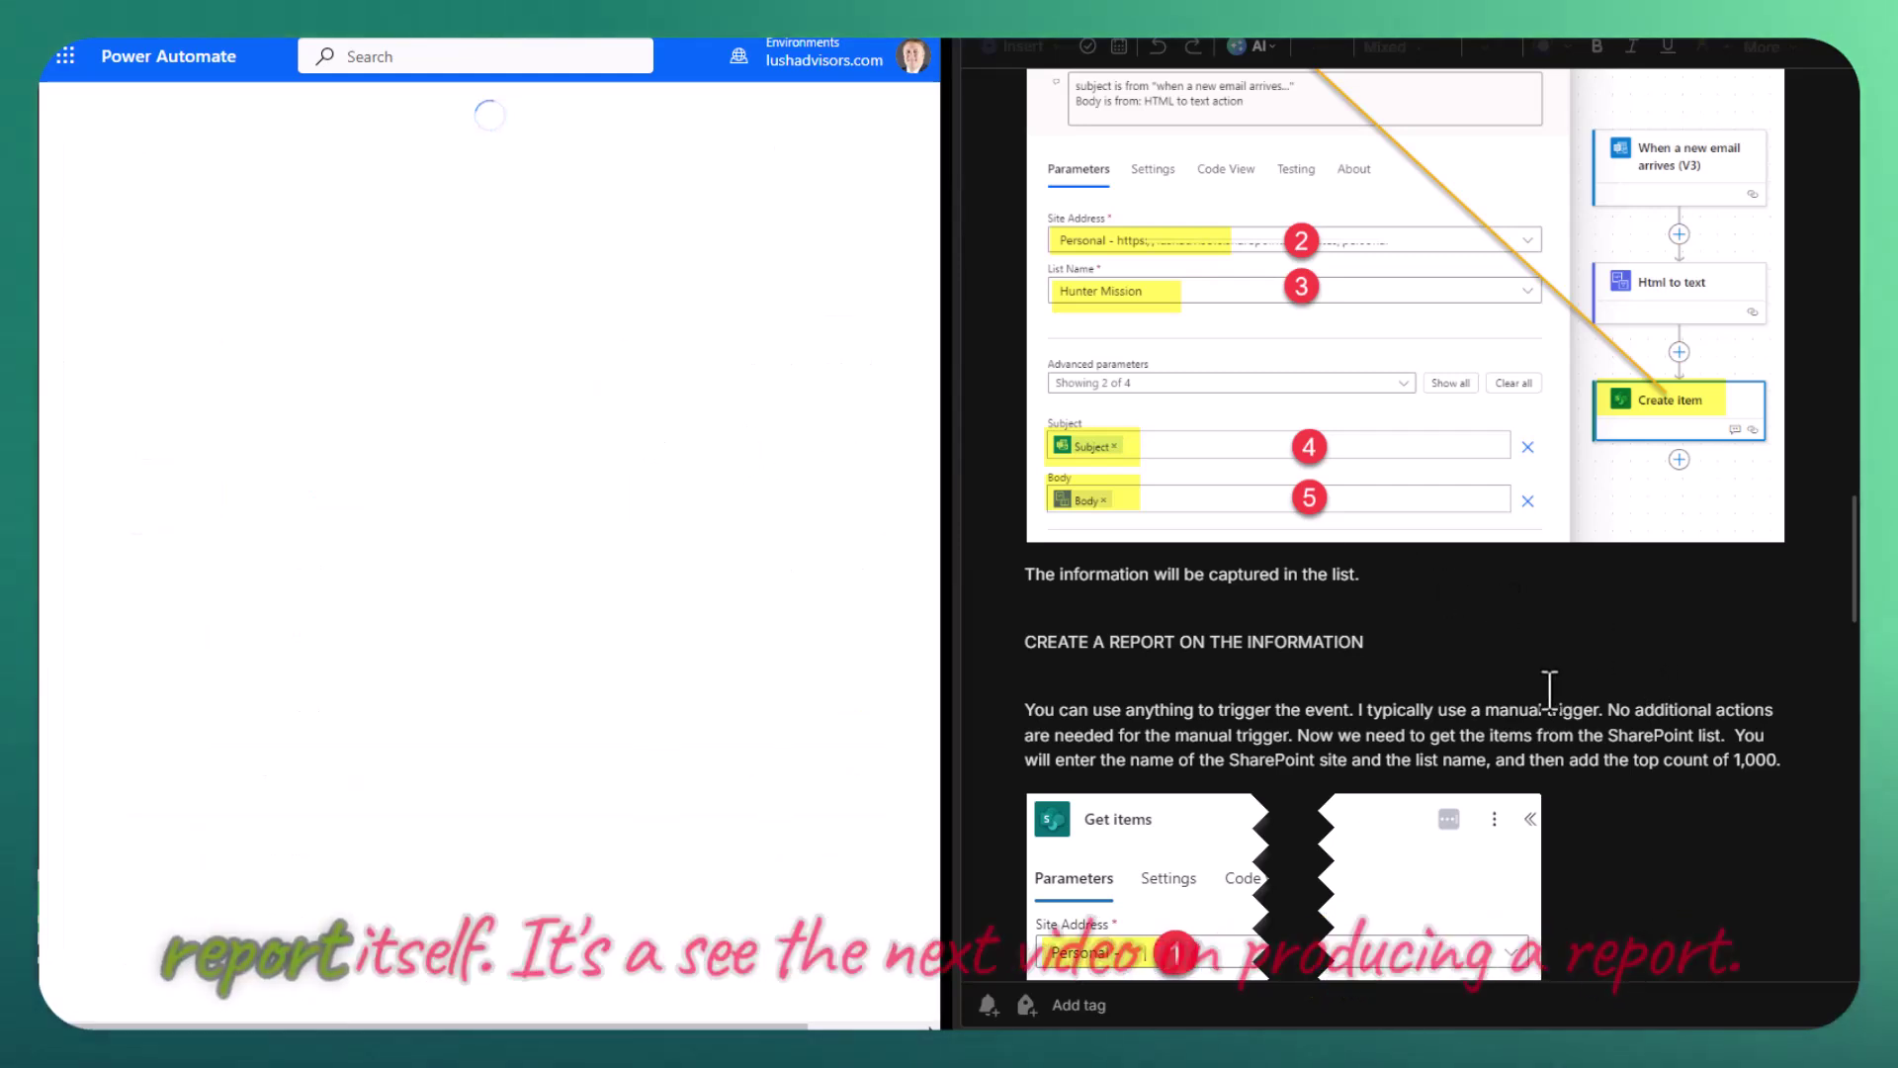
{"action": "scroll", "coordinate": [1549, 689], "scroll_direction": "down", "scroll_amount": 3}
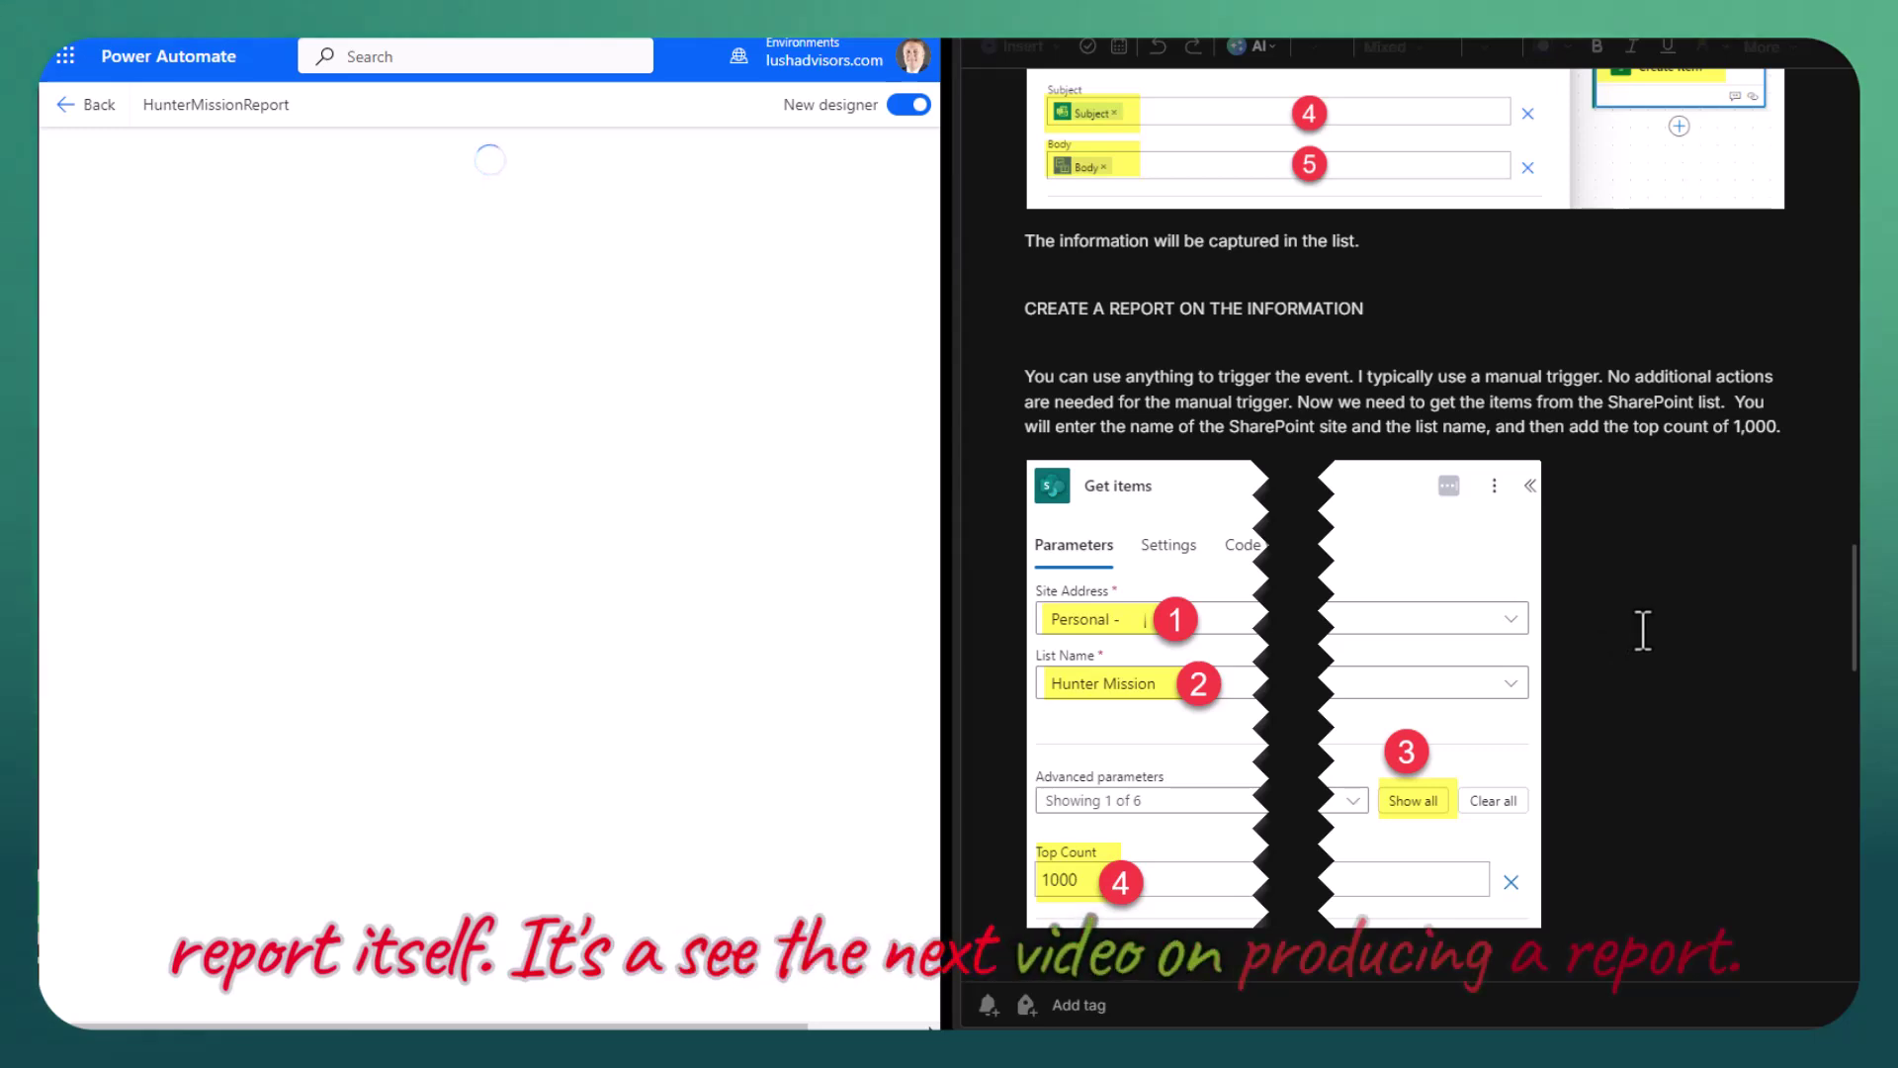
{"action": "scroll", "coordinate": [1643, 630], "scroll_direction": "down", "scroll_amount": 1}
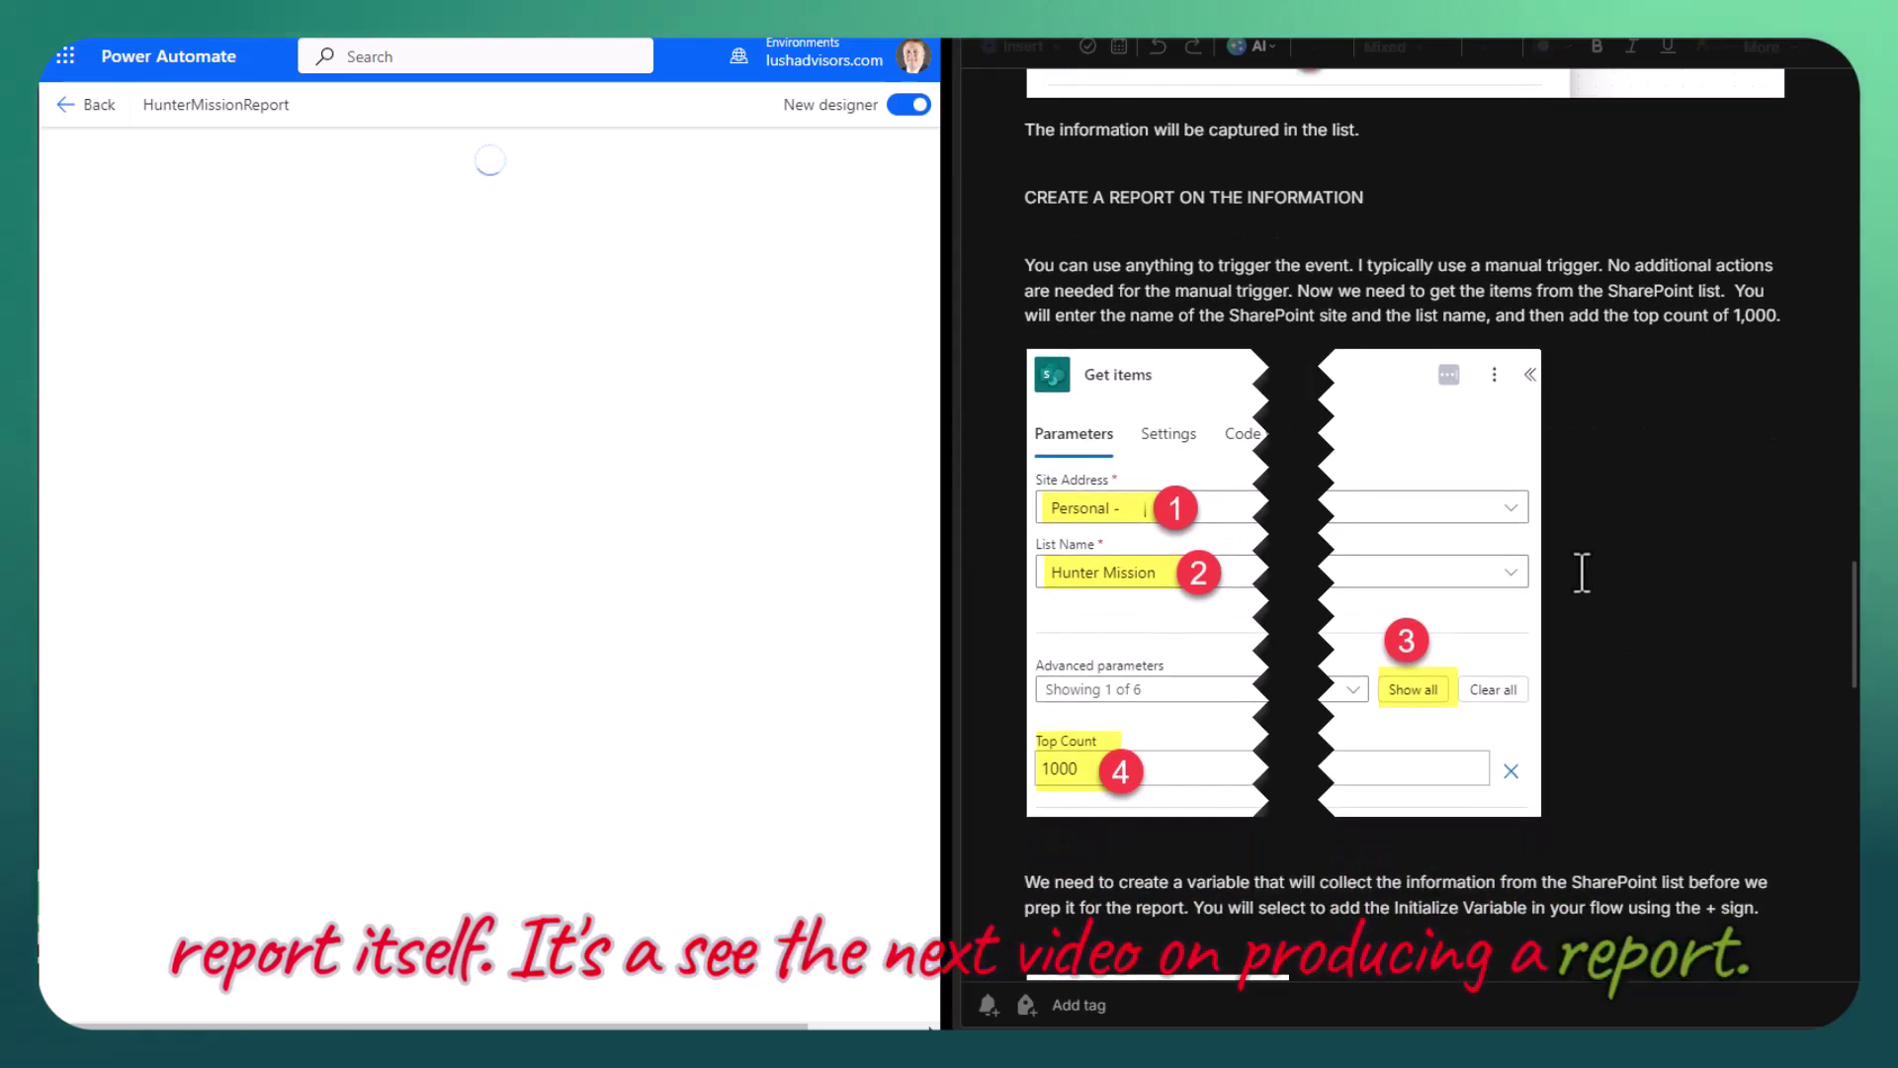
{"action": "scroll", "coordinate": [1515, 517], "scroll_direction": "down", "scroll_amount": 15}
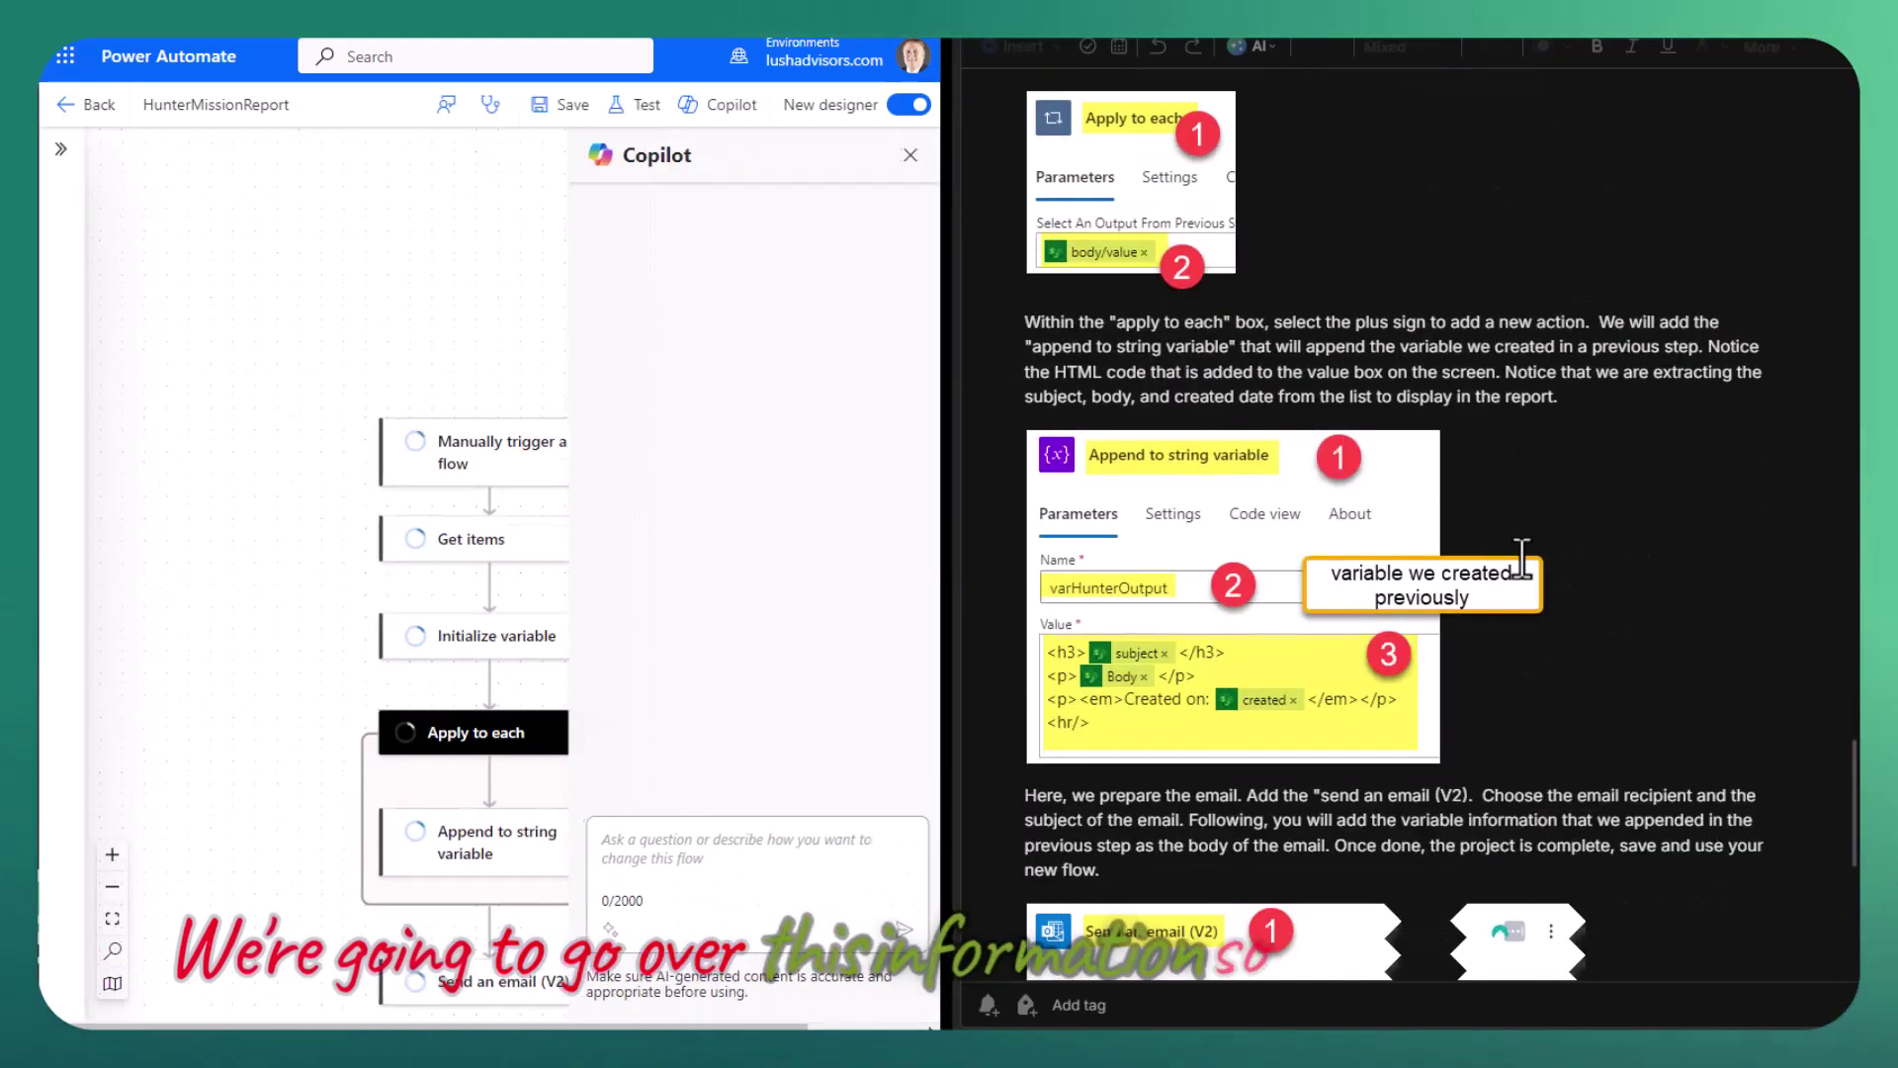
{"action": "scroll", "coordinate": [1546, 575], "scroll_direction": "up", "scroll_amount": 10}
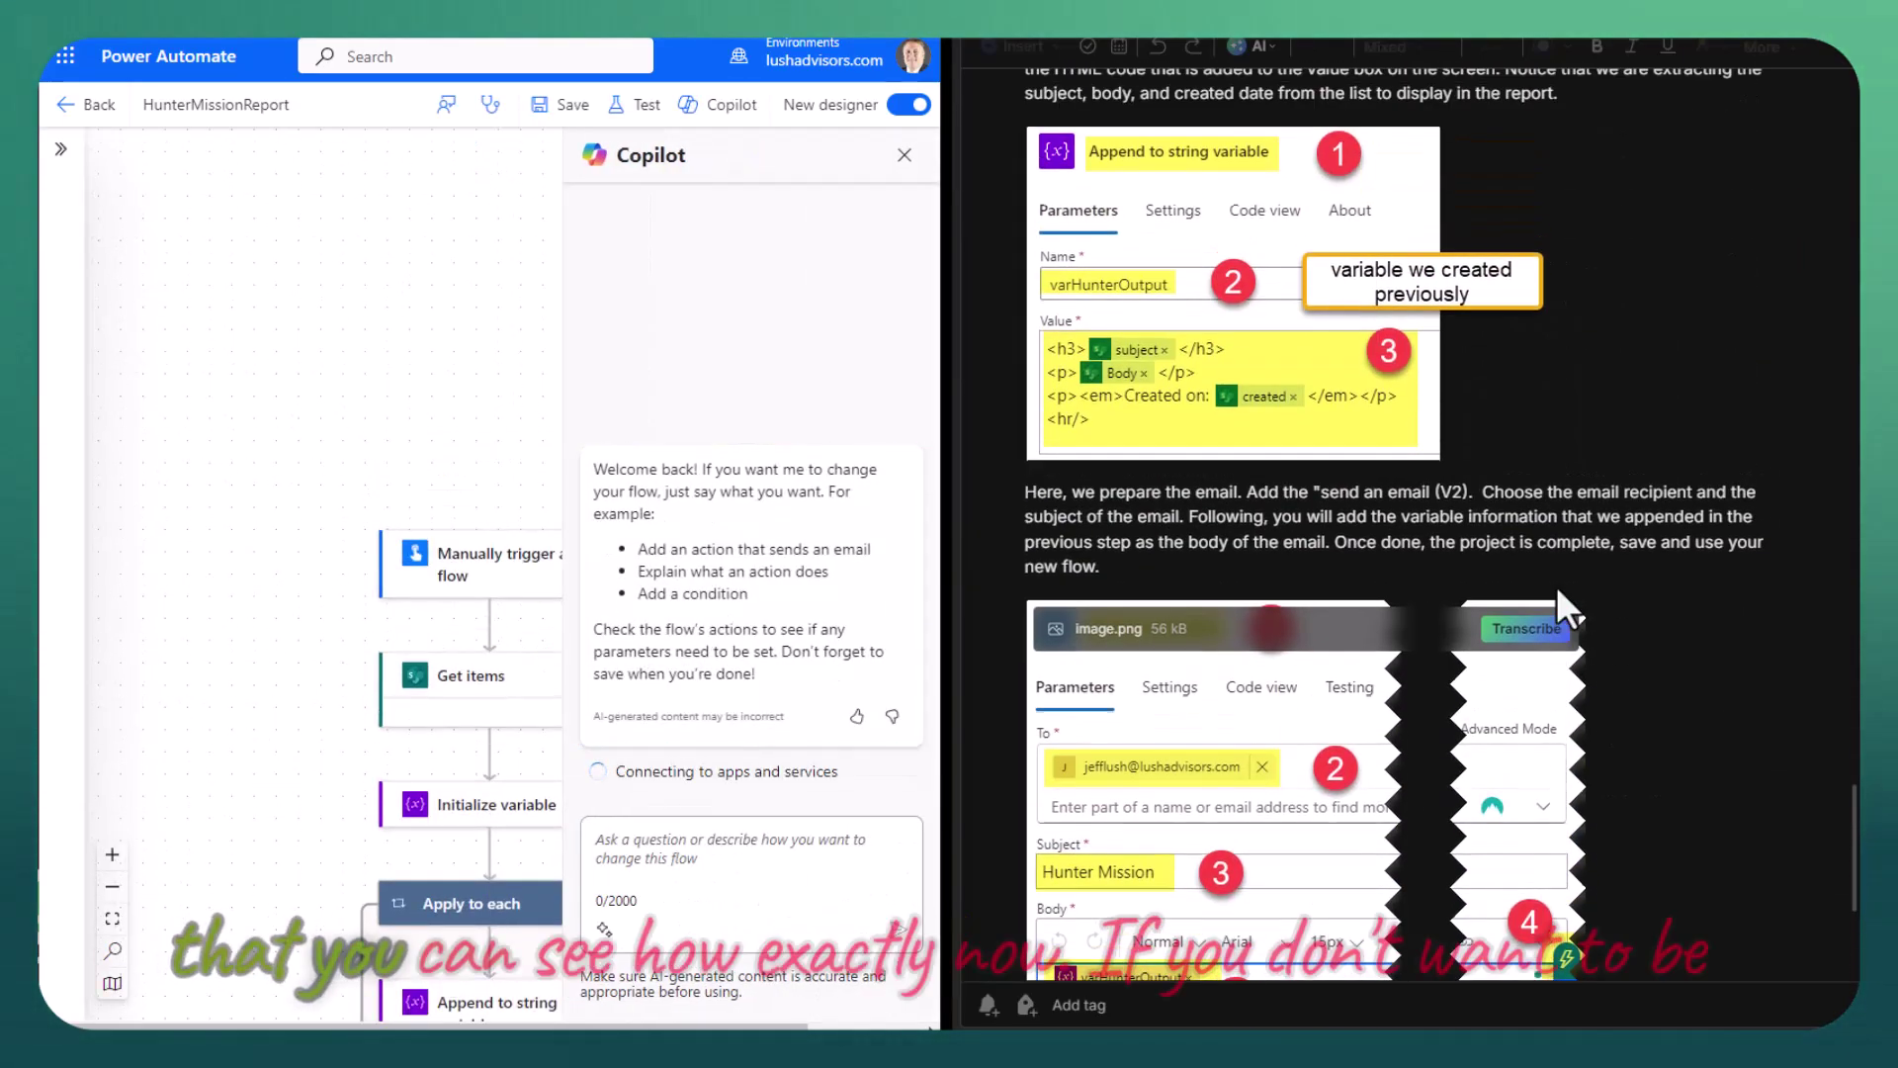
{"action": "scroll", "coordinate": [1554, 583], "scroll_direction": "up", "scroll_amount": 10}
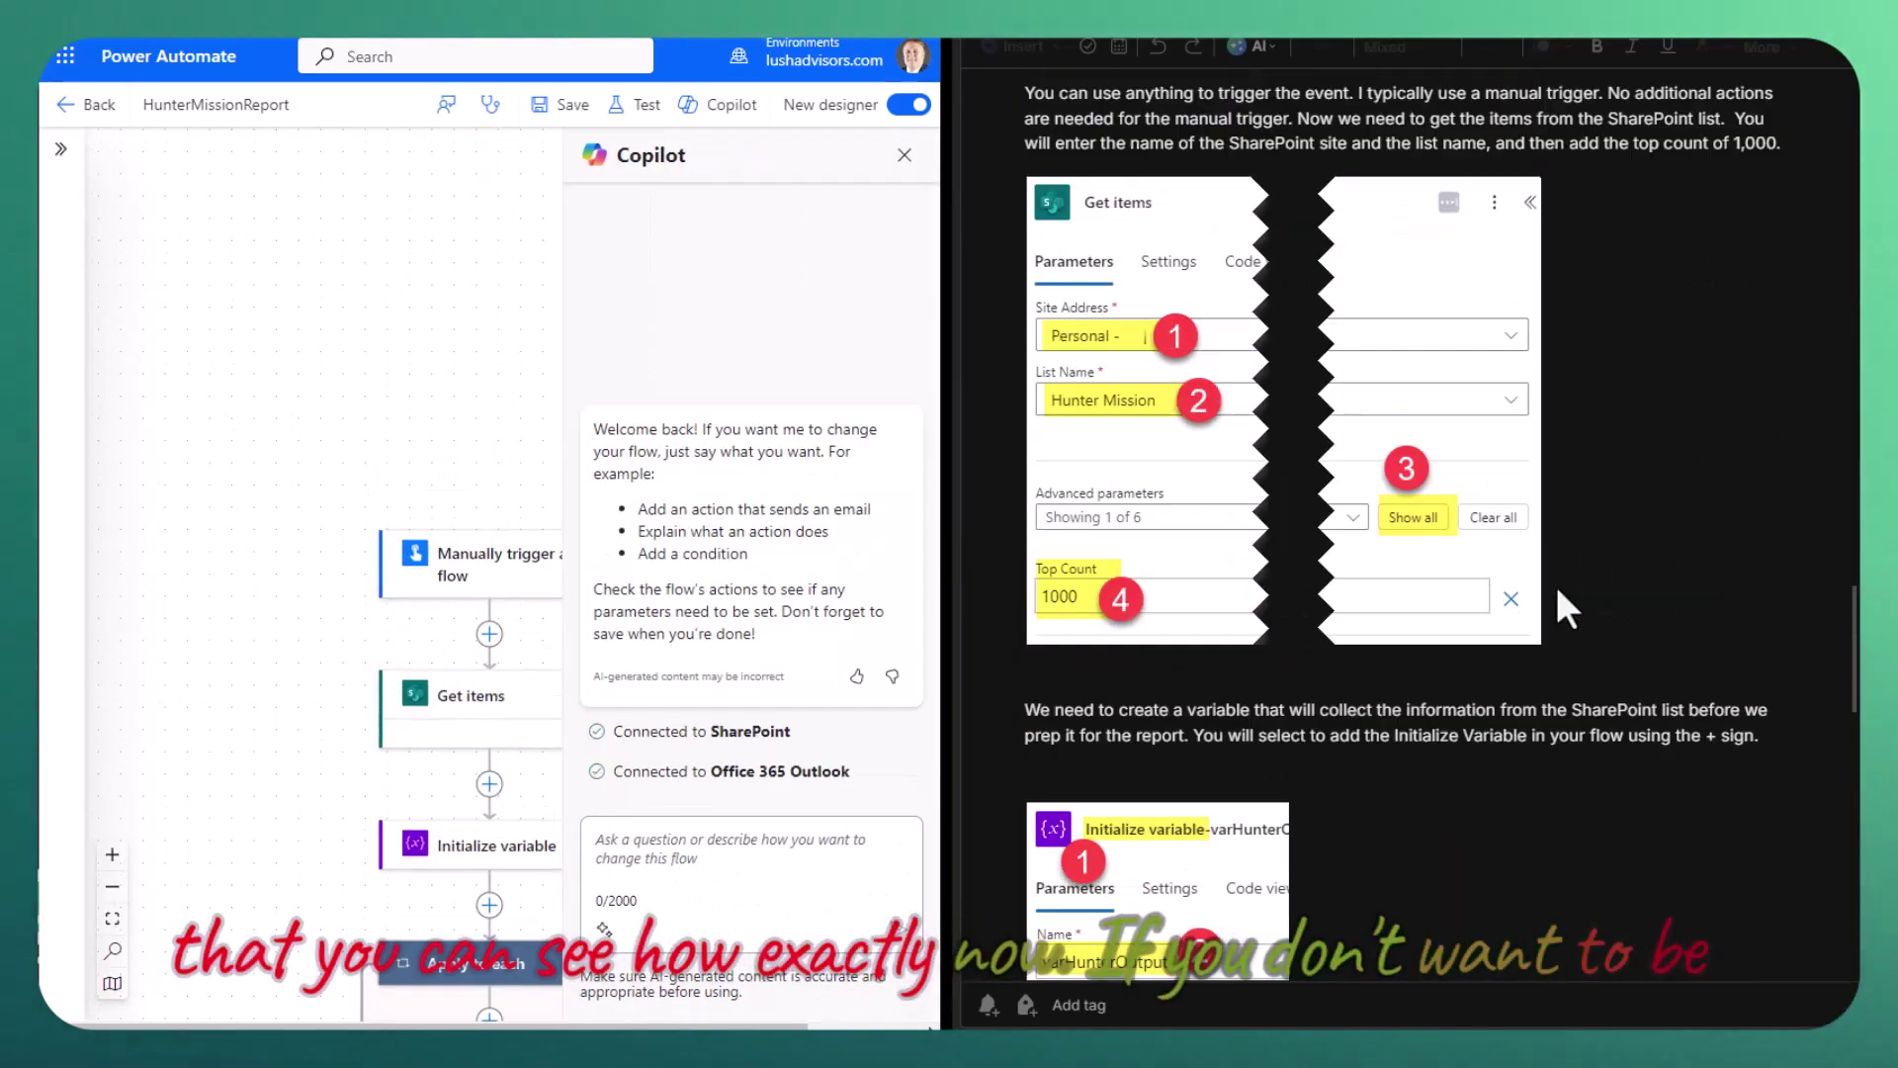
{"action": "scroll", "coordinate": [1610, 584], "scroll_direction": "down", "scroll_amount": 1}
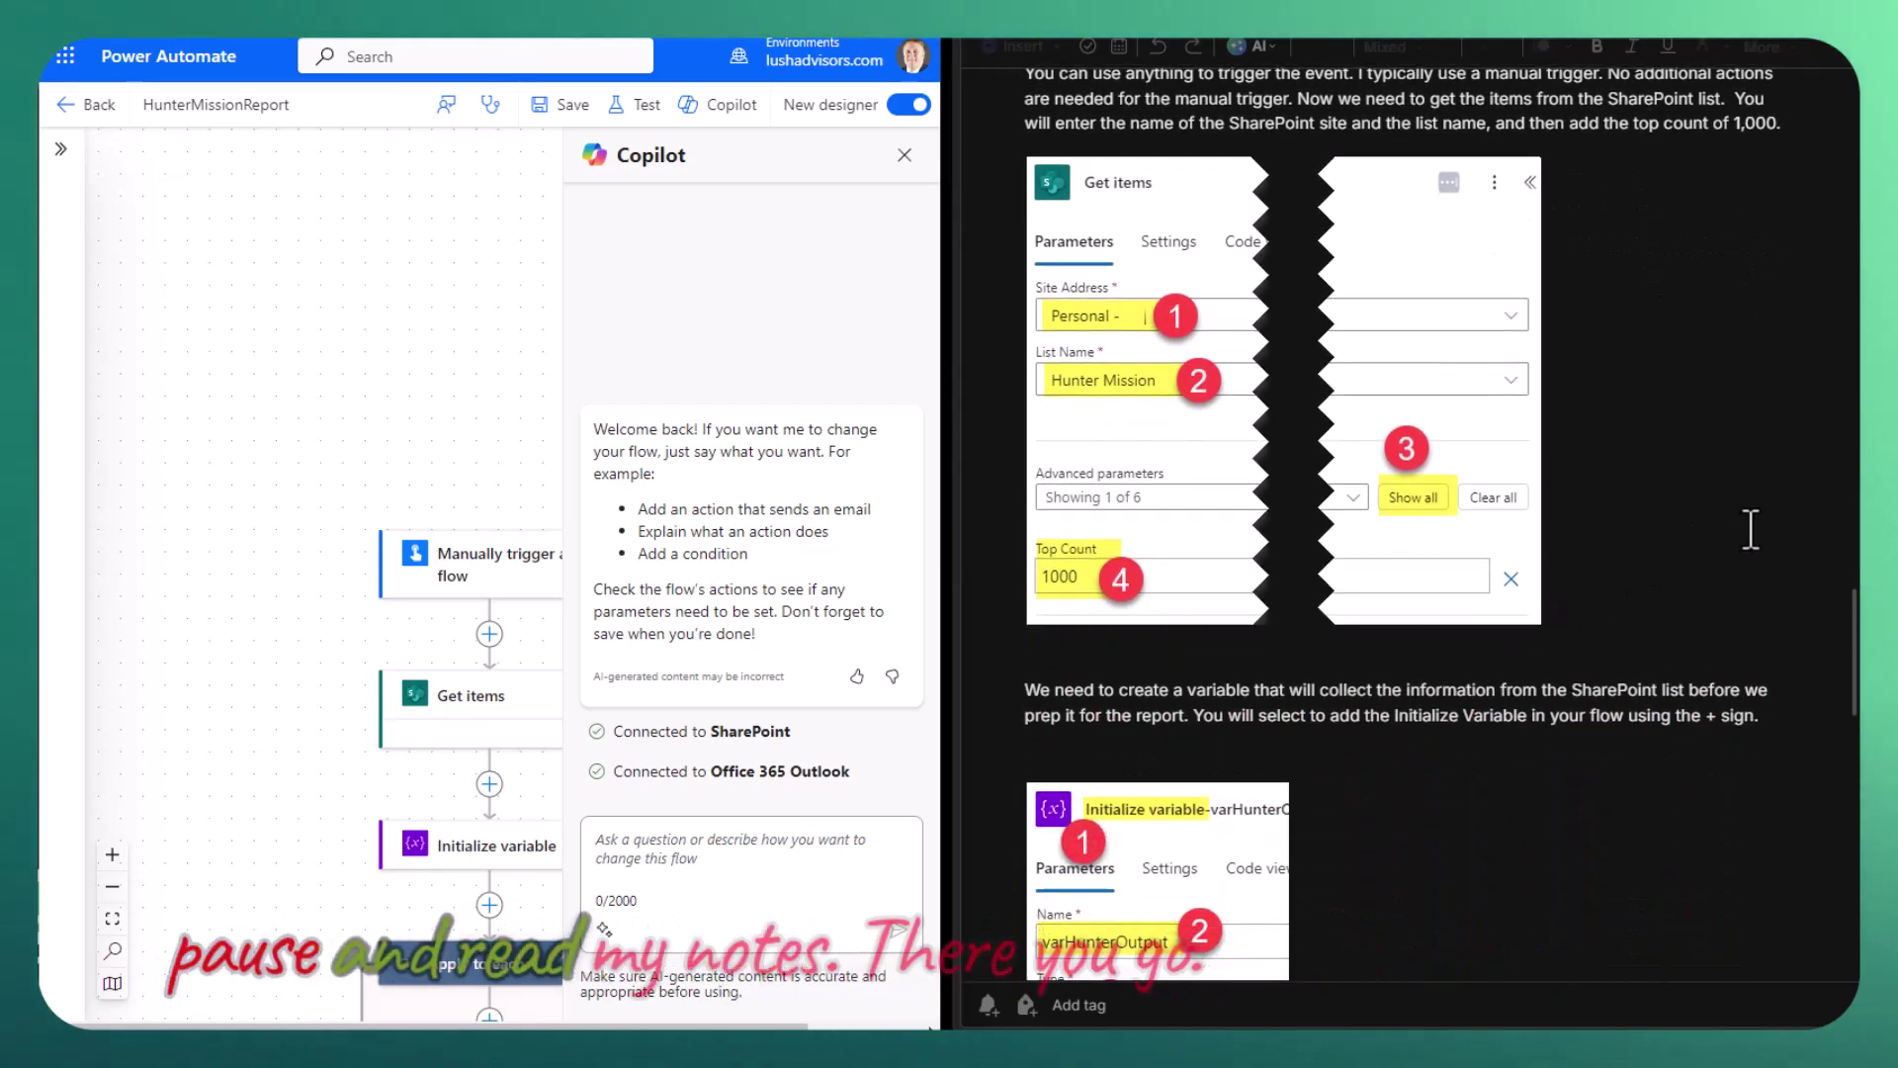
{"action": "scroll", "coordinate": [1752, 517], "scroll_direction": "up", "scroll_amount": 2}
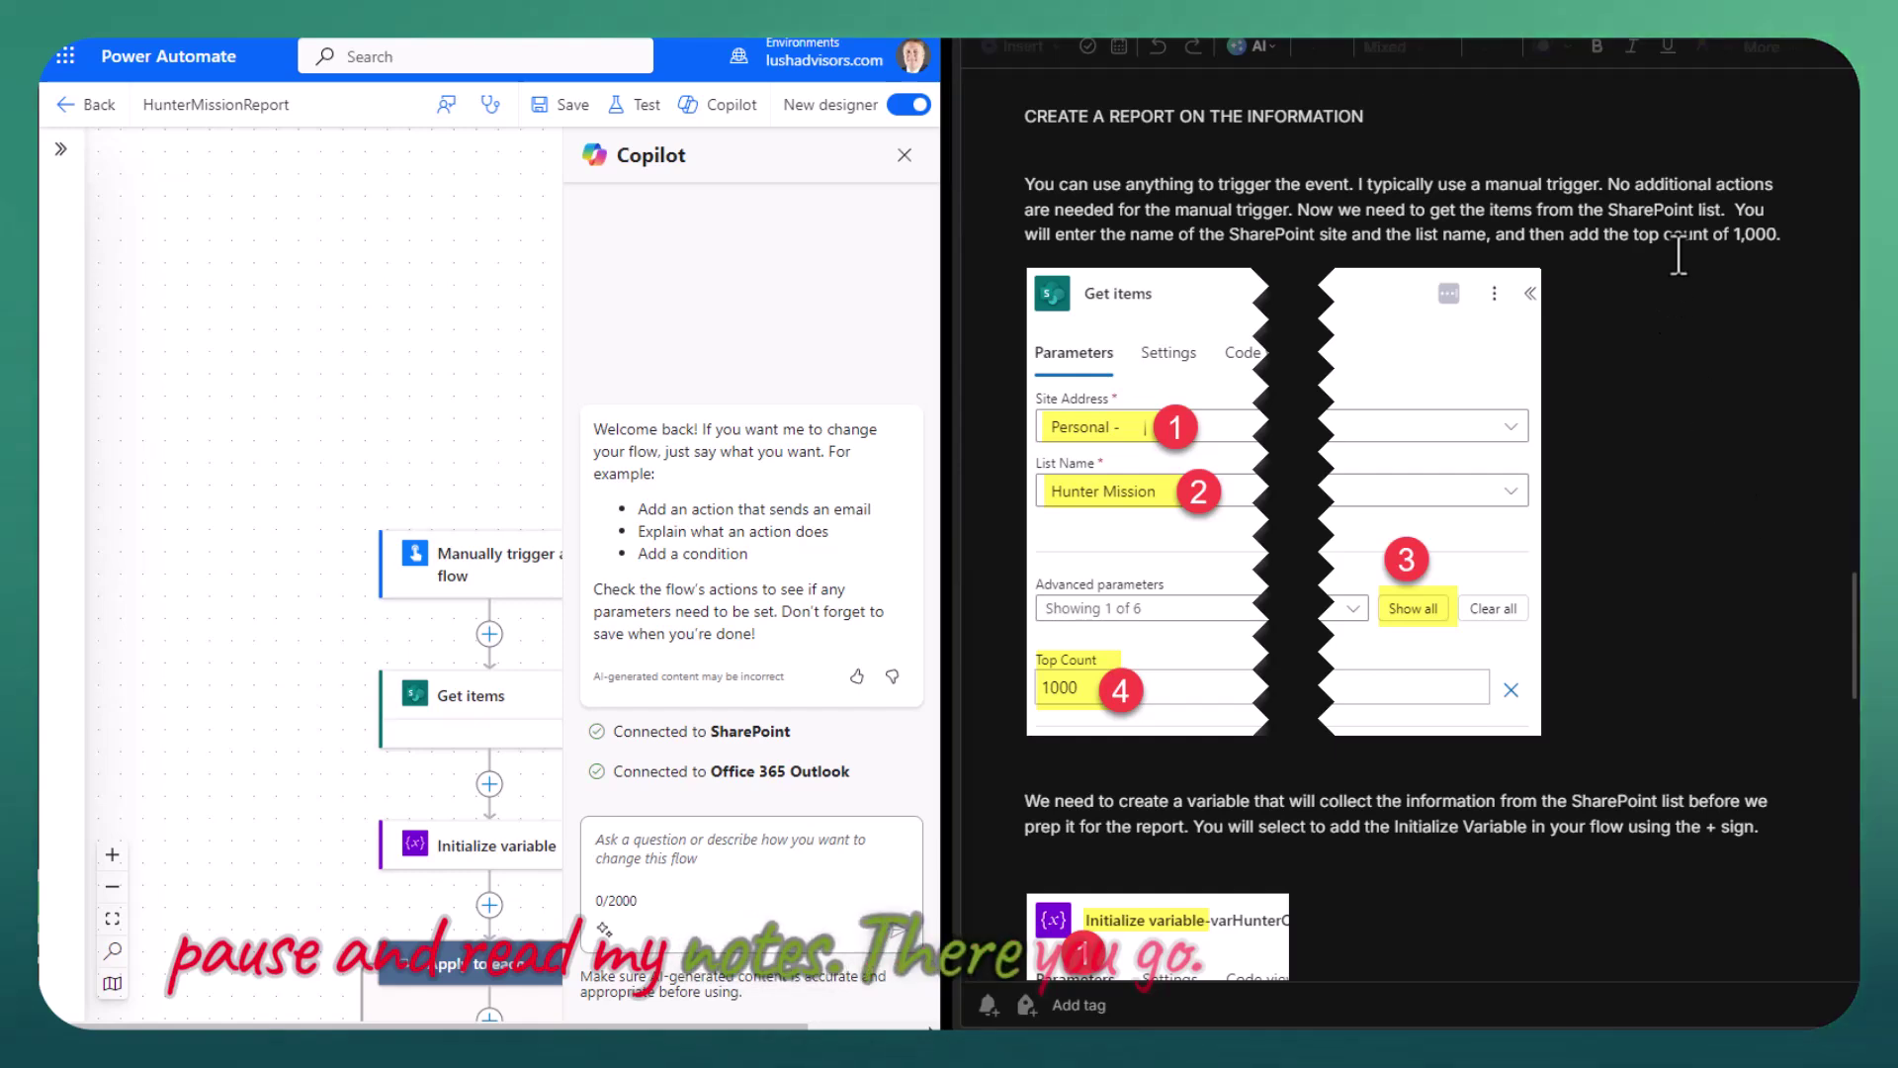
{"action": "scroll", "coordinate": [1593, 487], "scroll_direction": "down", "scroll_amount": 12}
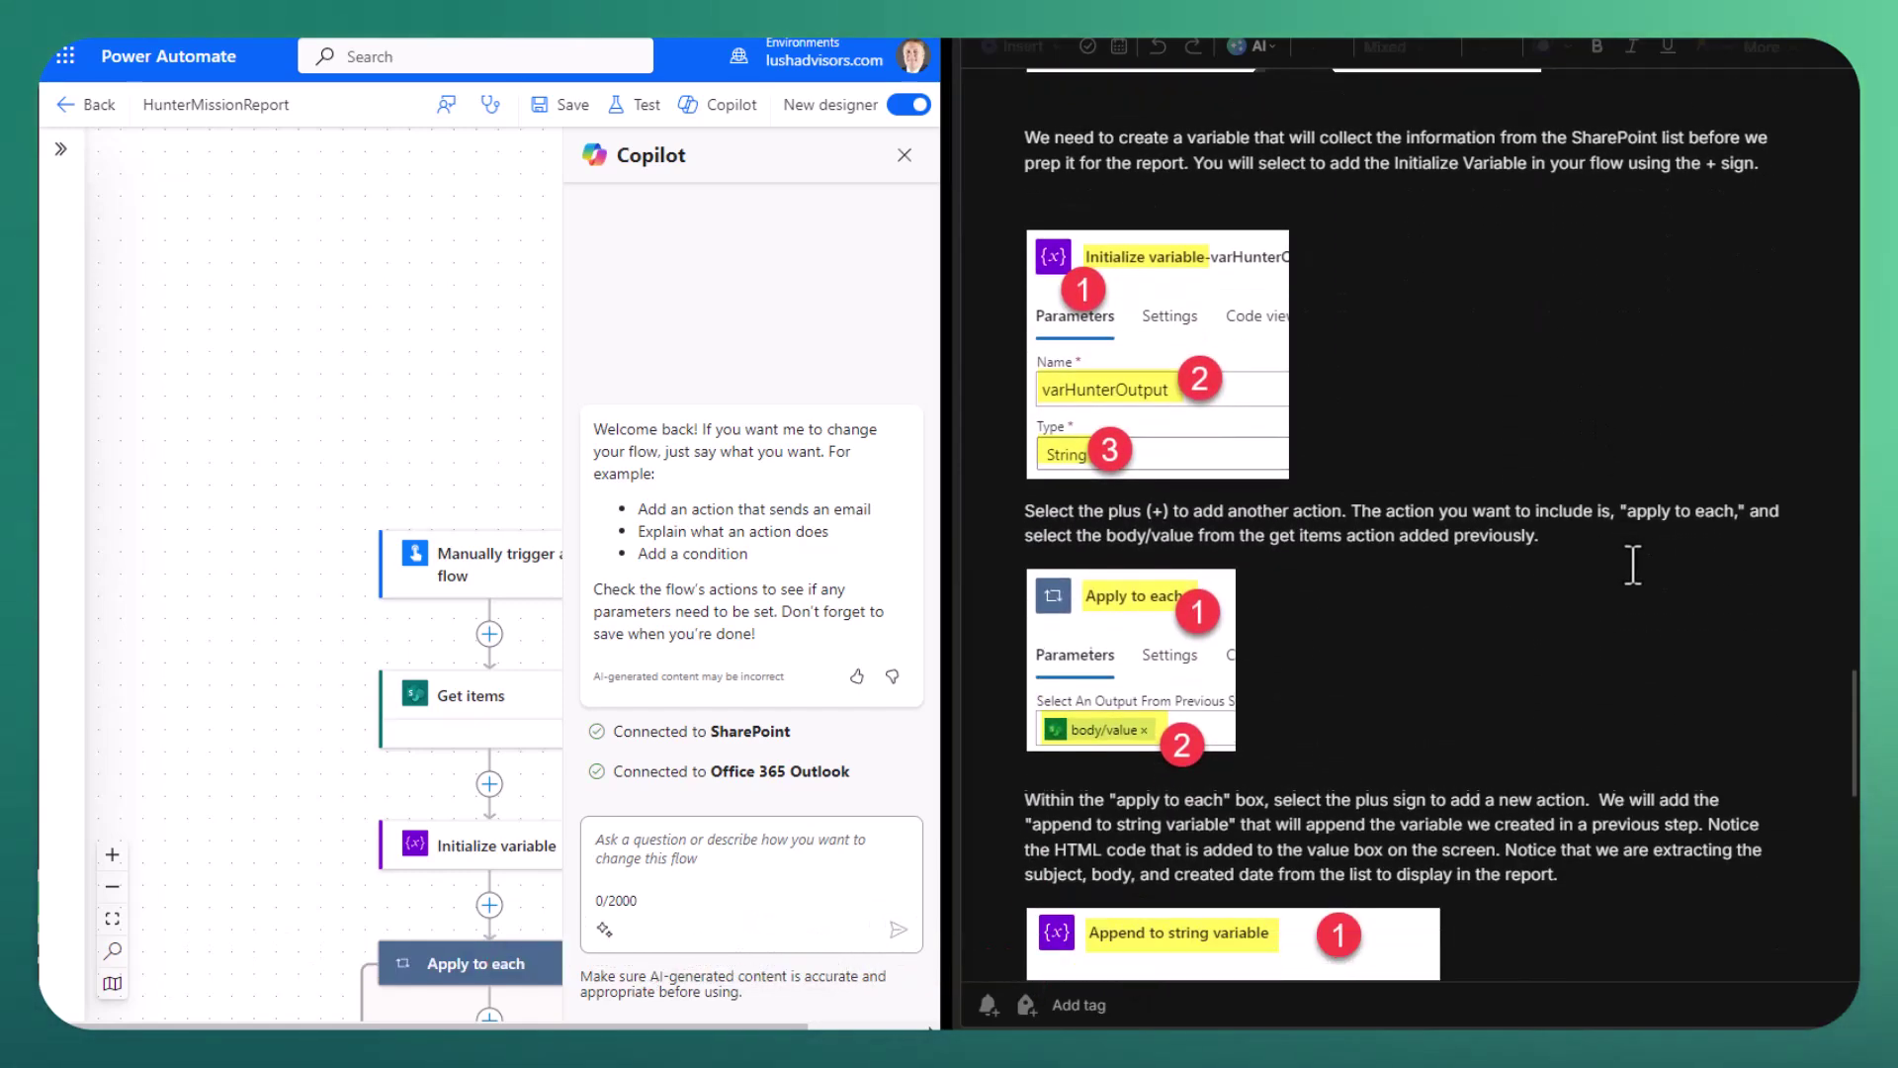
{"action": "scroll", "coordinate": [1670, 614], "scroll_direction": "down", "scroll_amount": 10}
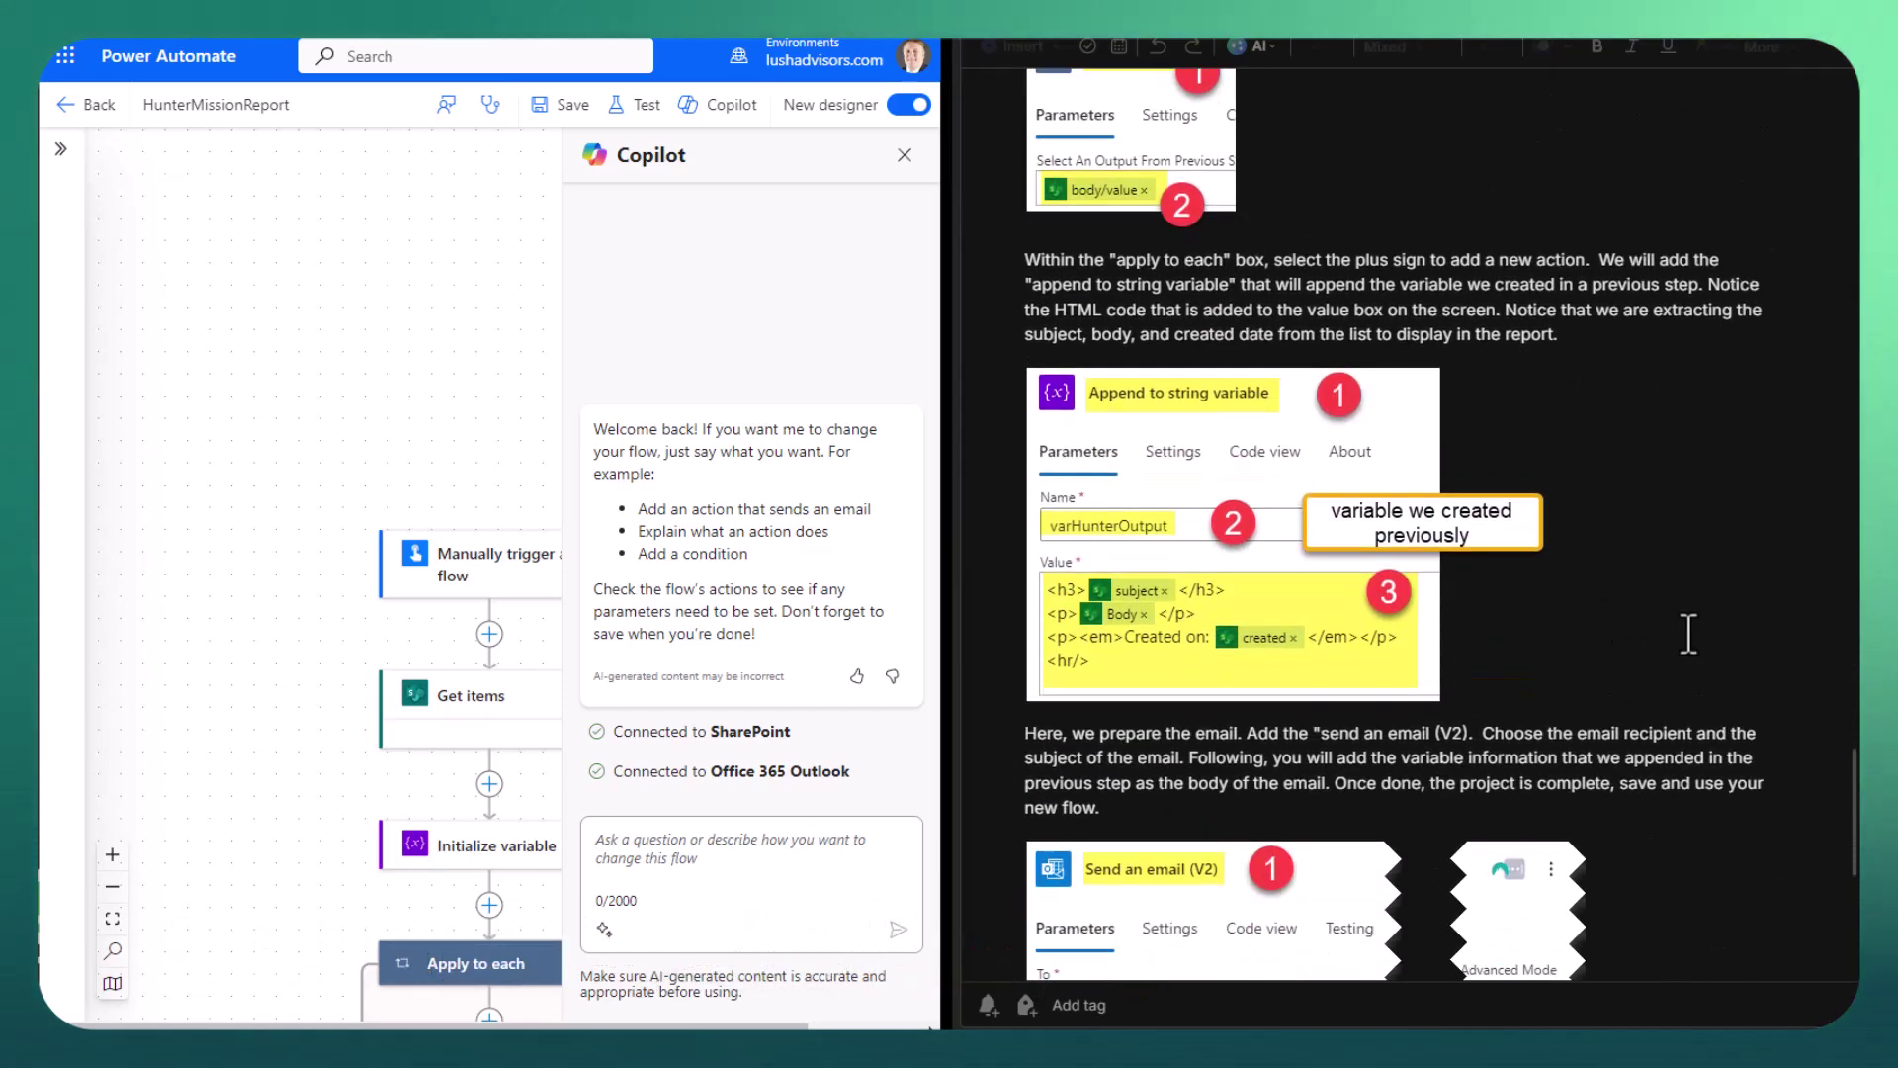
{"action": "scroll", "coordinate": [1669, 614], "scroll_direction": "down", "scroll_amount": 4}
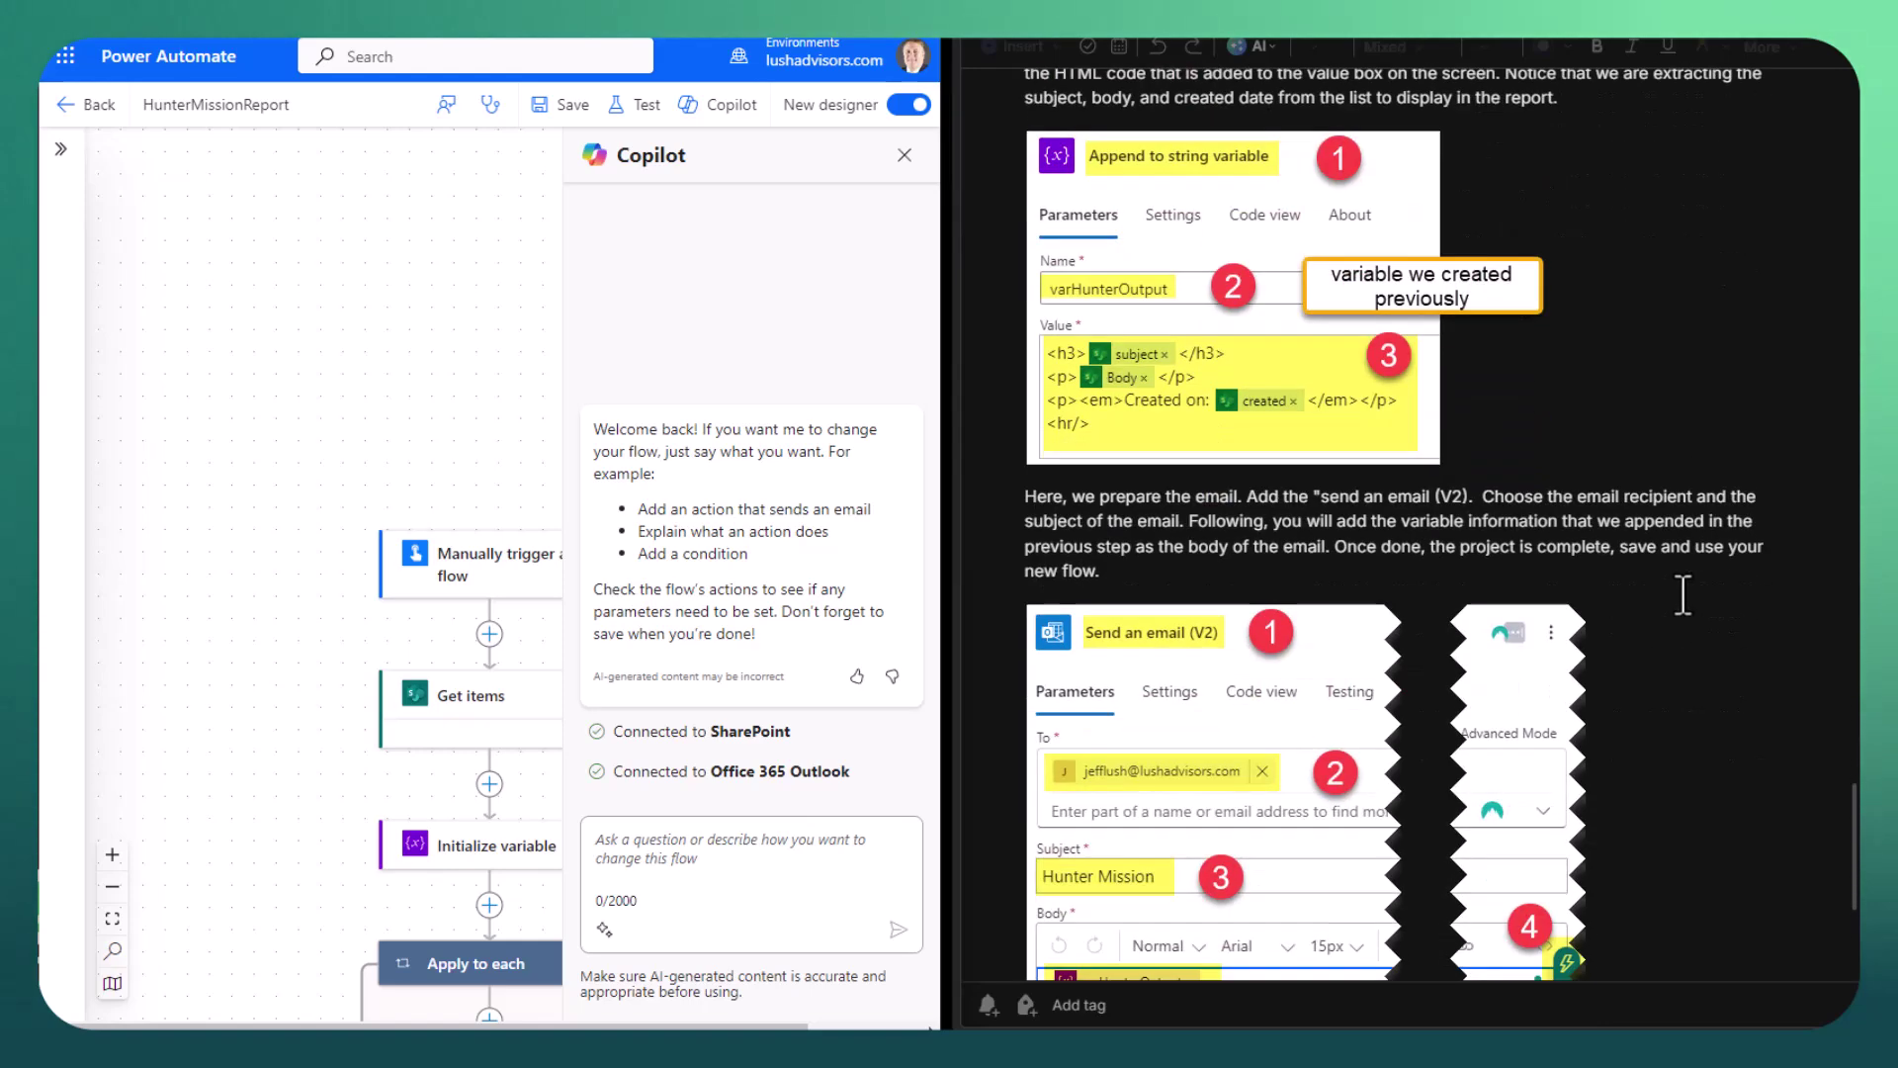